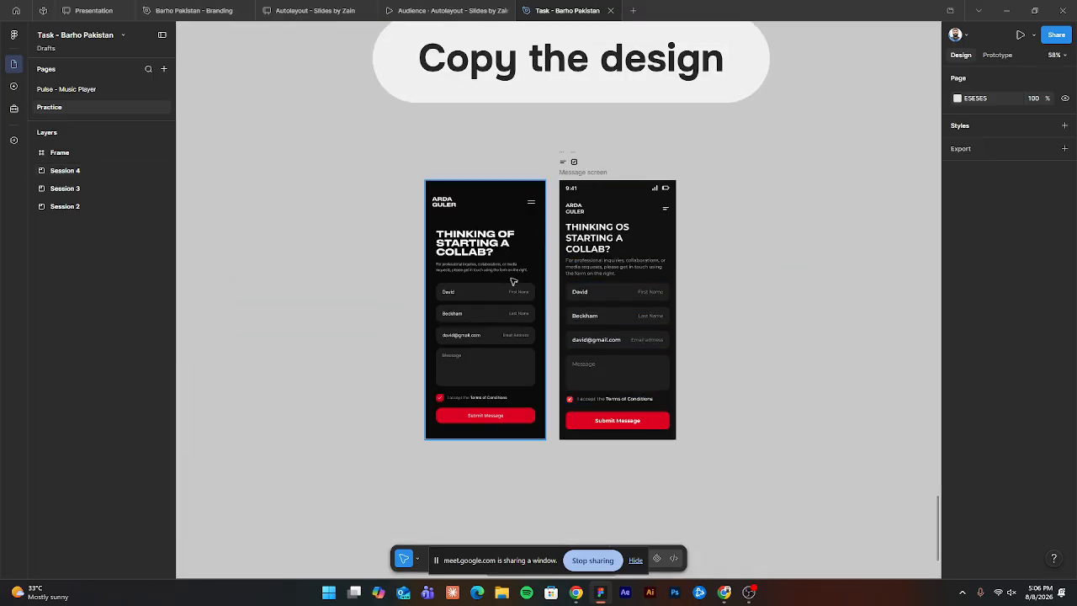
# Switch to the Autolayout slide presentation and advance to the Constraints slide.
pyautogui.click(429, 10)
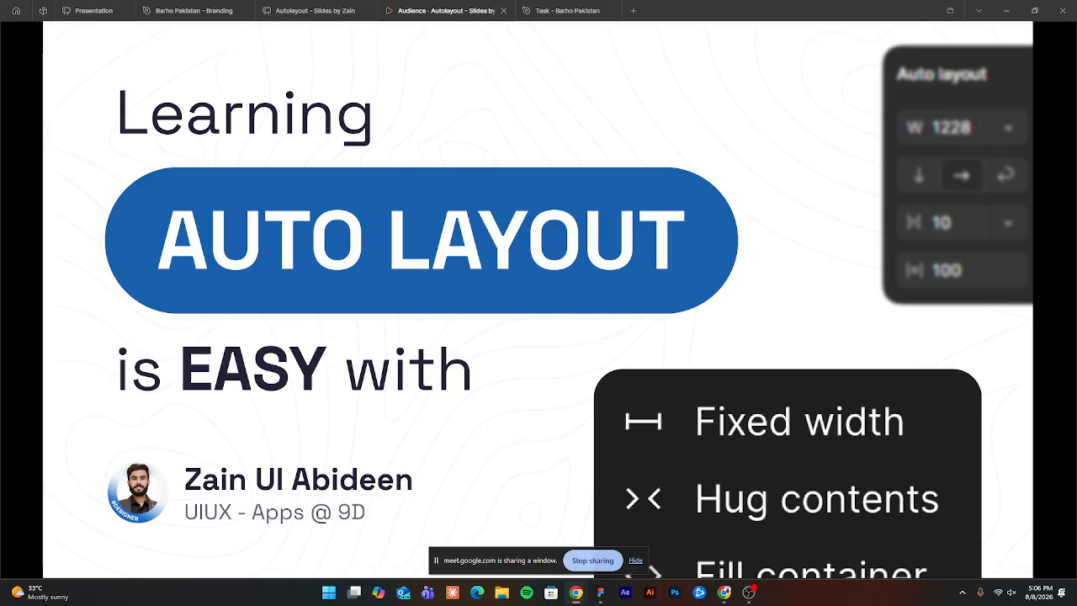
pyautogui.click(593, 282)
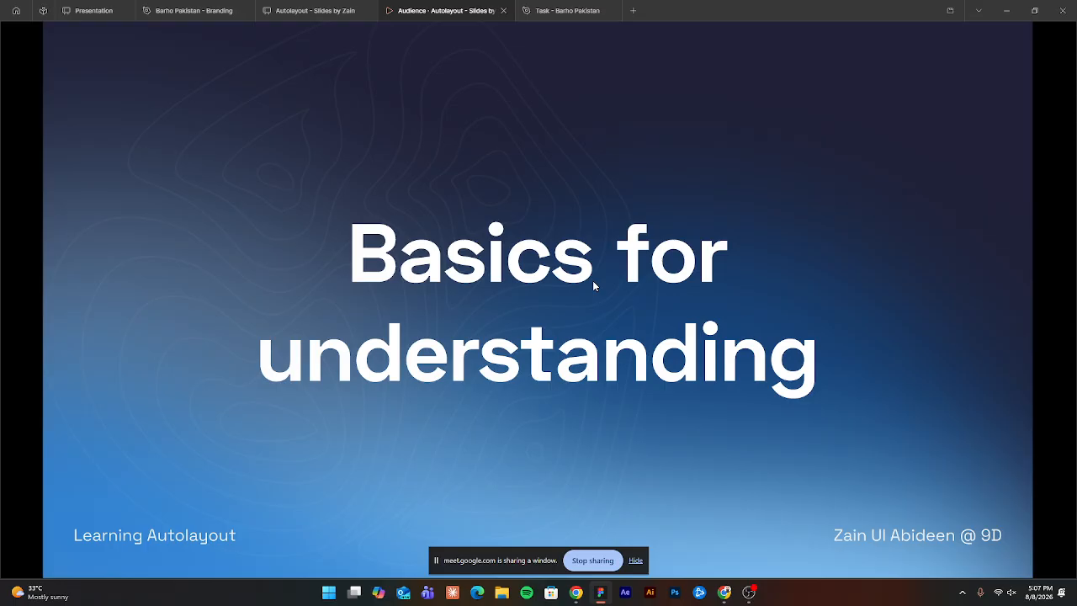
pyautogui.click(593, 286)
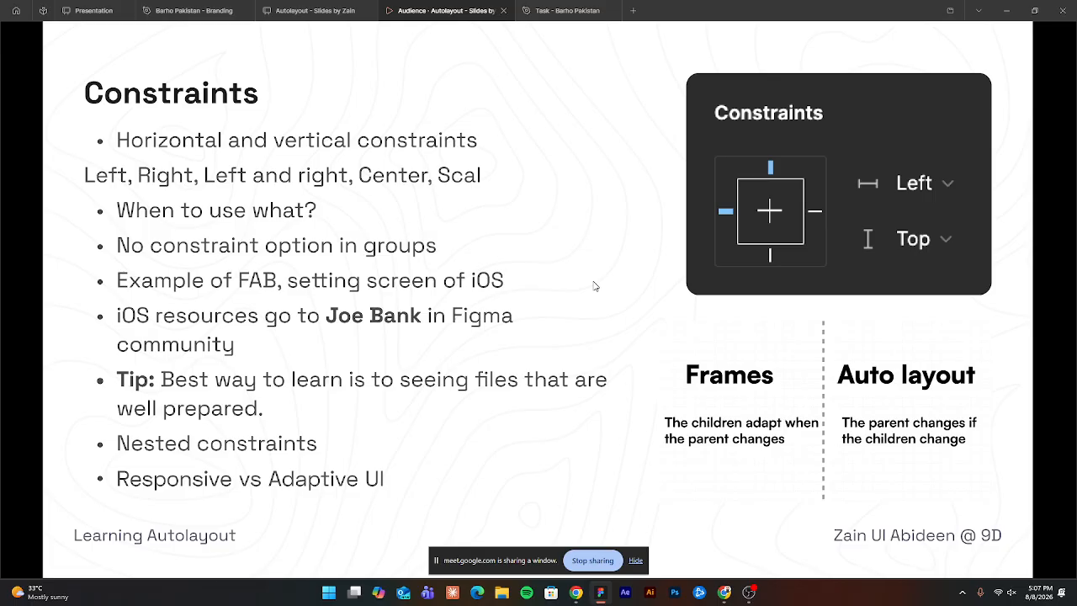
# Return to the Task - Barho Pakistan file at the empty canvas area beside the Message screen.
pyautogui.click(543, 8)
pyautogui.scroll(5, 686, 288)
pyautogui.hscroll(5, 775, 267)
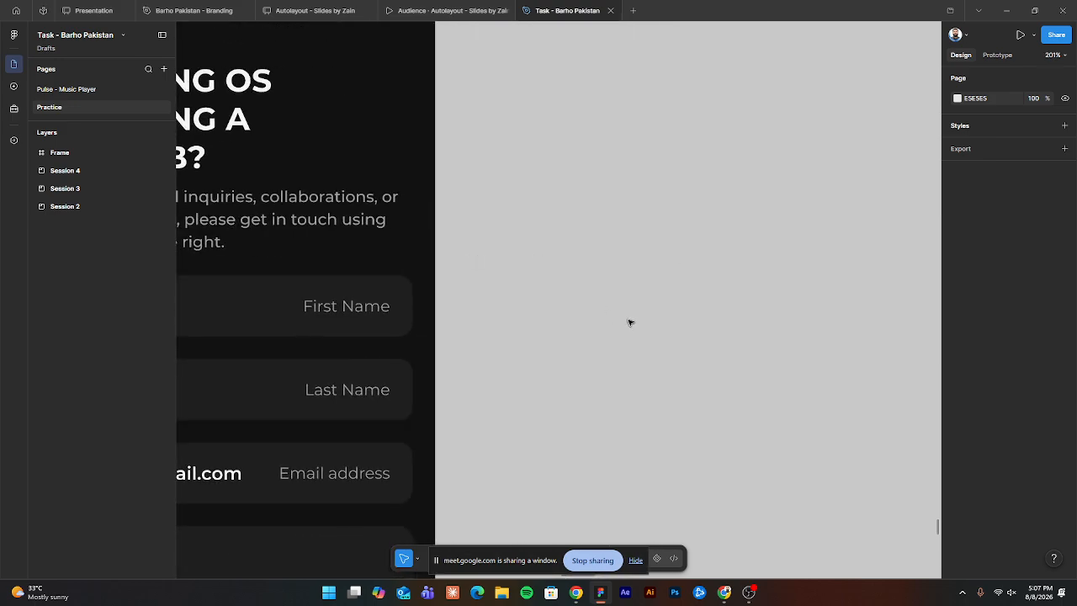
pyautogui.click(689, 477)
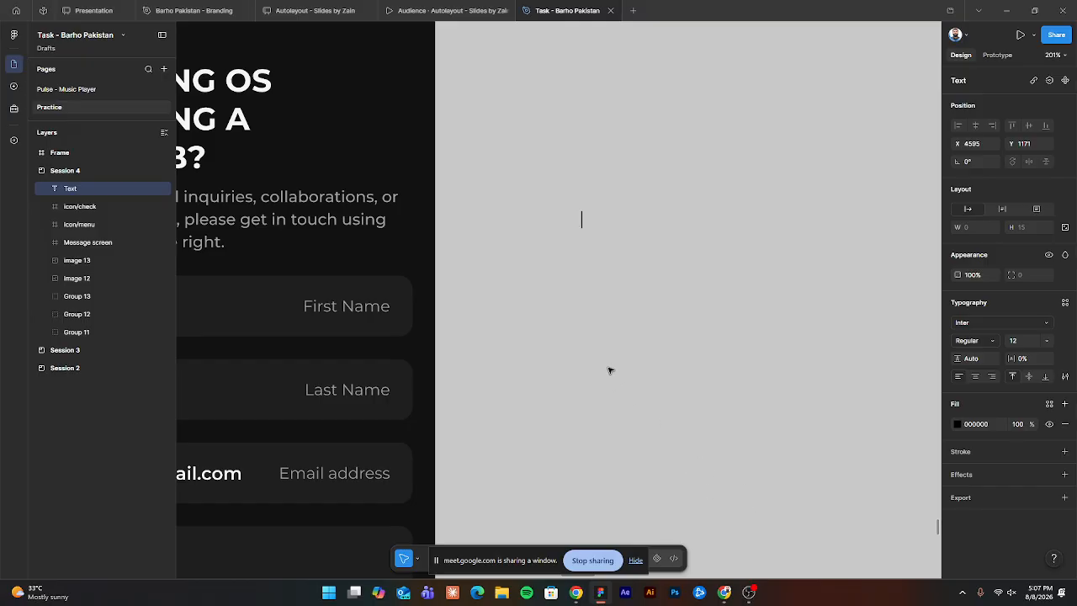
pyautogui.scroll(-5, 610, 370)
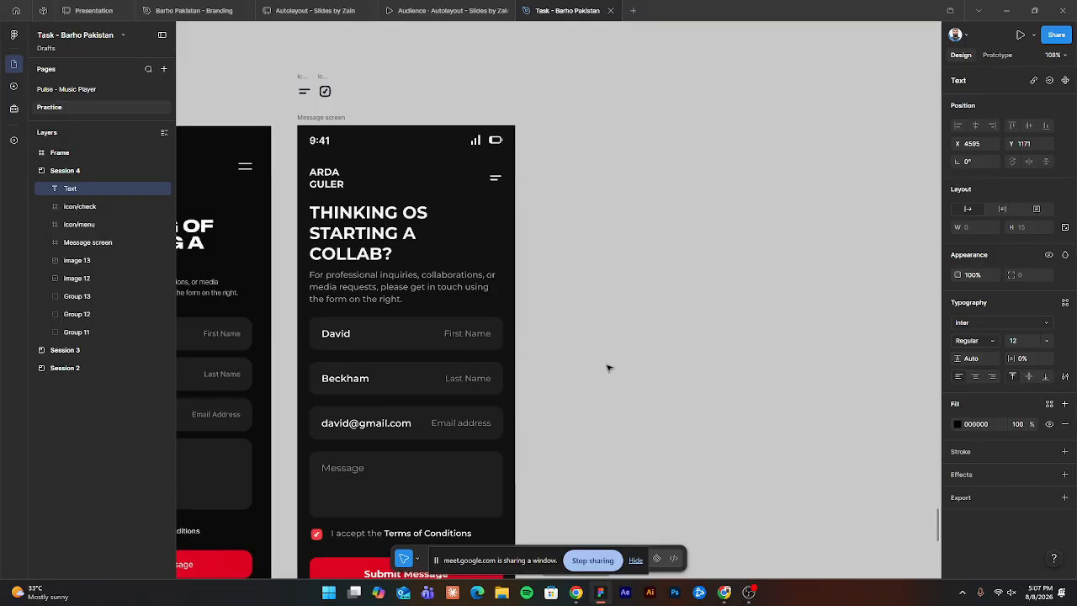
pyautogui.click(597, 312)
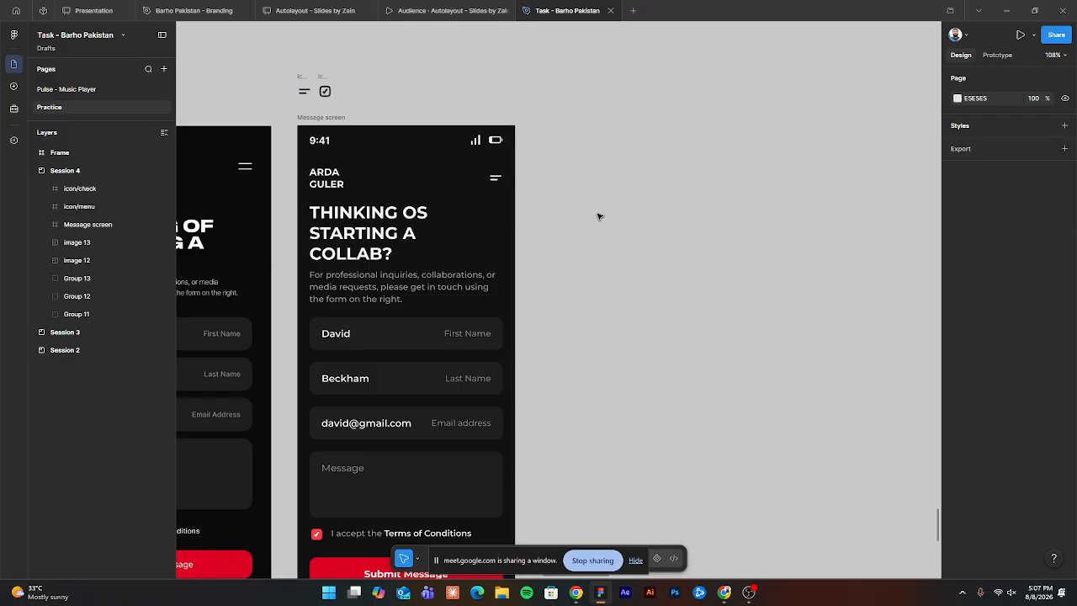
# Draw a frame about 355 × 595 beside the Message screen and add the text "Text field here" inside it.
pyautogui.press('f')
pyautogui.moveTo(552, 133); pyautogui.dragTo(766, 496)
pyautogui.press('t')
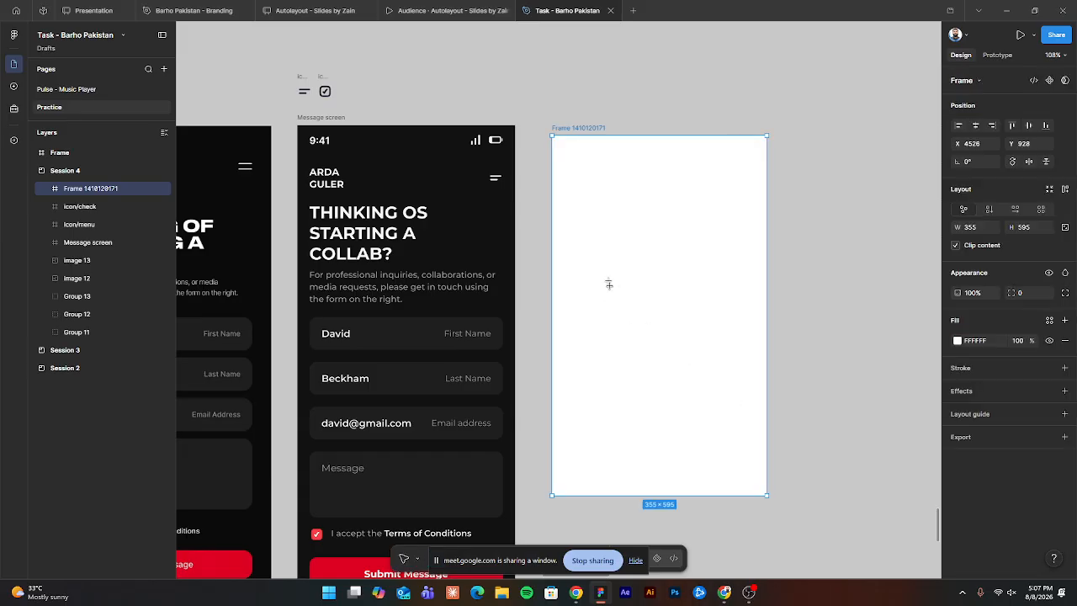
pyautogui.click(604, 262)
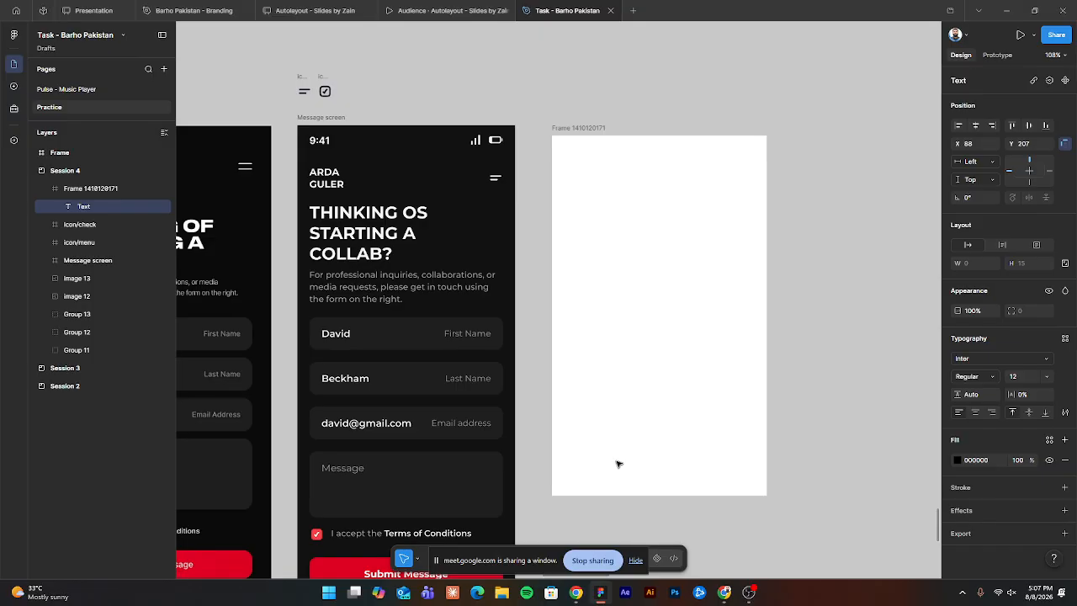
pyautogui.write('Texxt')
pyautogui.hotkey('ctrl', 'a')
pyautogui.write('Text field here')
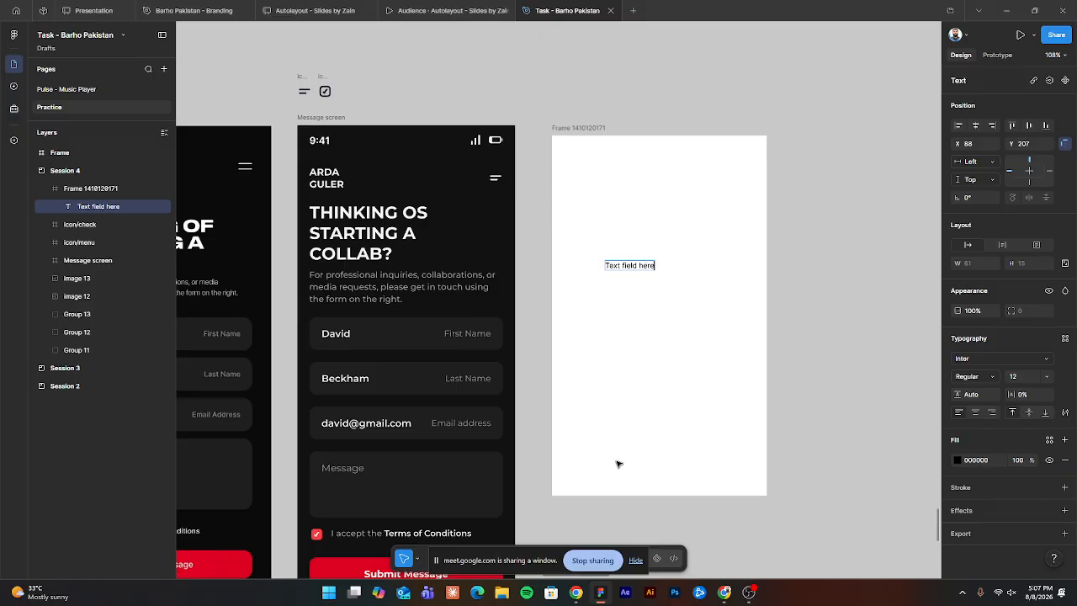
pyautogui.press('Escape')
pyautogui.press('Escape')
# Enlarge the frame's text box to about 176 × 72 and move it to about X 89, Y 114.
pyautogui.click(627, 264)
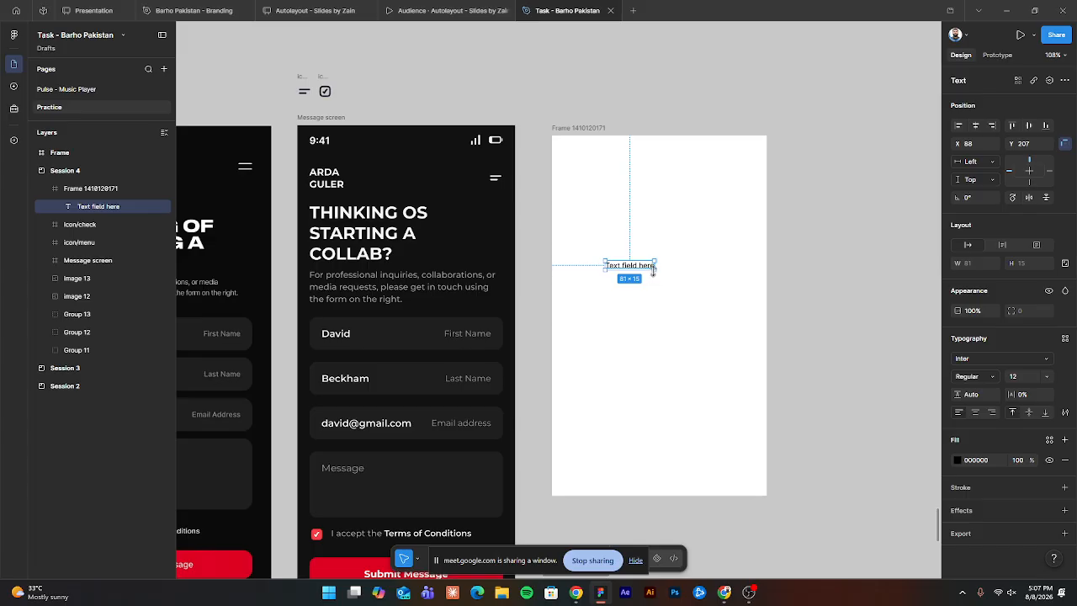
pyautogui.moveTo(653, 269); pyautogui.dragTo(711, 304)
pyautogui.moveTo(640, 275); pyautogui.dragTo(558, 248)
pyautogui.scroll(3, 537, 241)
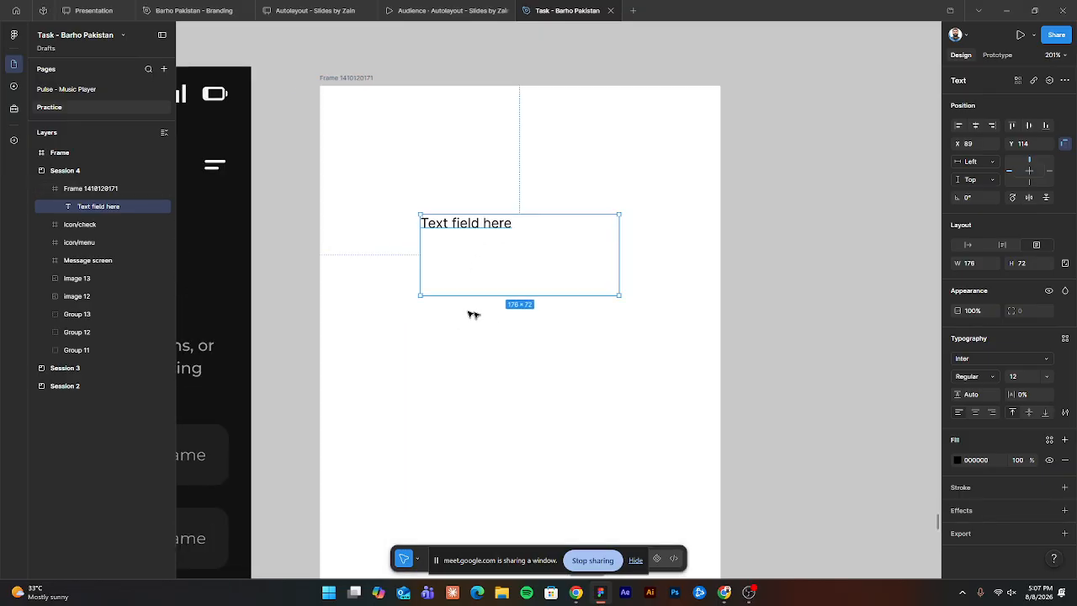
# Consult the Constraints slide in the presentation and return to the Task - Barho Pakistan file.
pyautogui.click(445, 10)
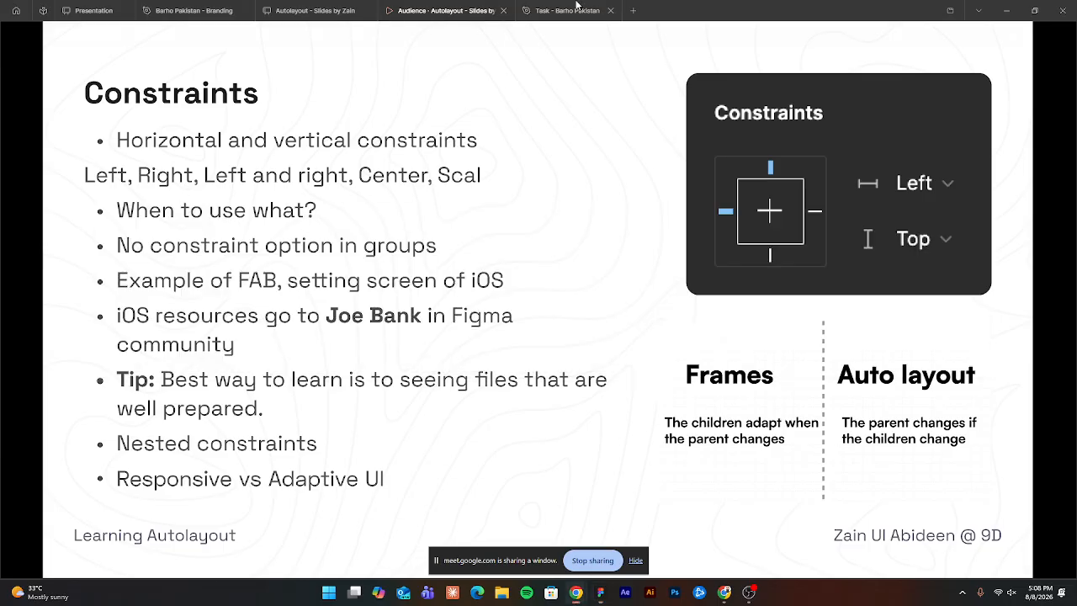
pyautogui.hotkey('ctrl', 'Tab')
pyautogui.click(656, 249)
pyautogui.click(444, 288)
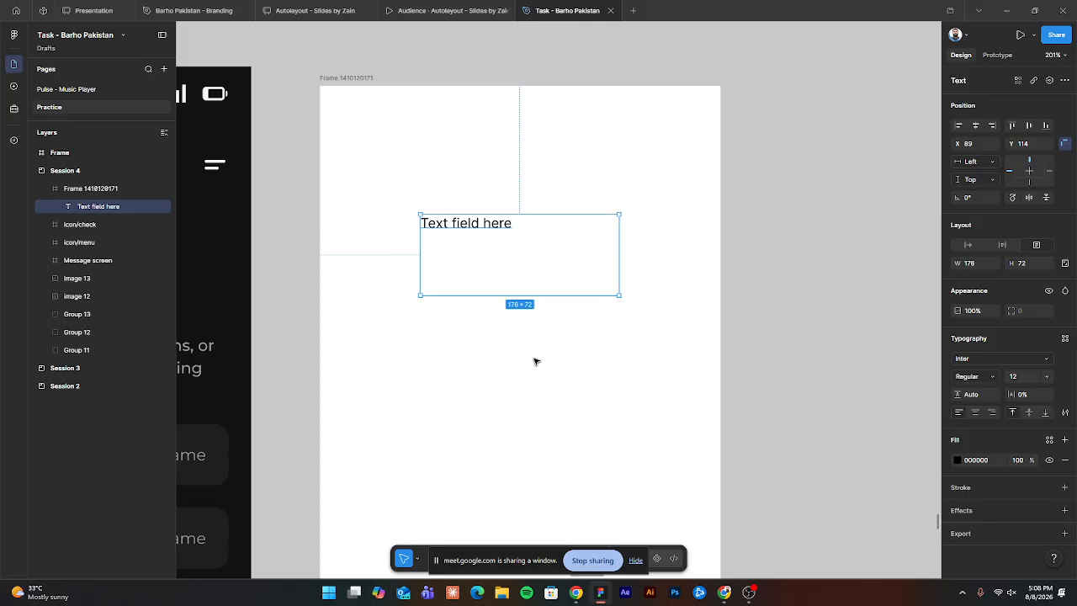
# Try Center and Top constraints on the text box, finishing with Right horizontally and Bottom vertically.
pyautogui.click(1030, 174)
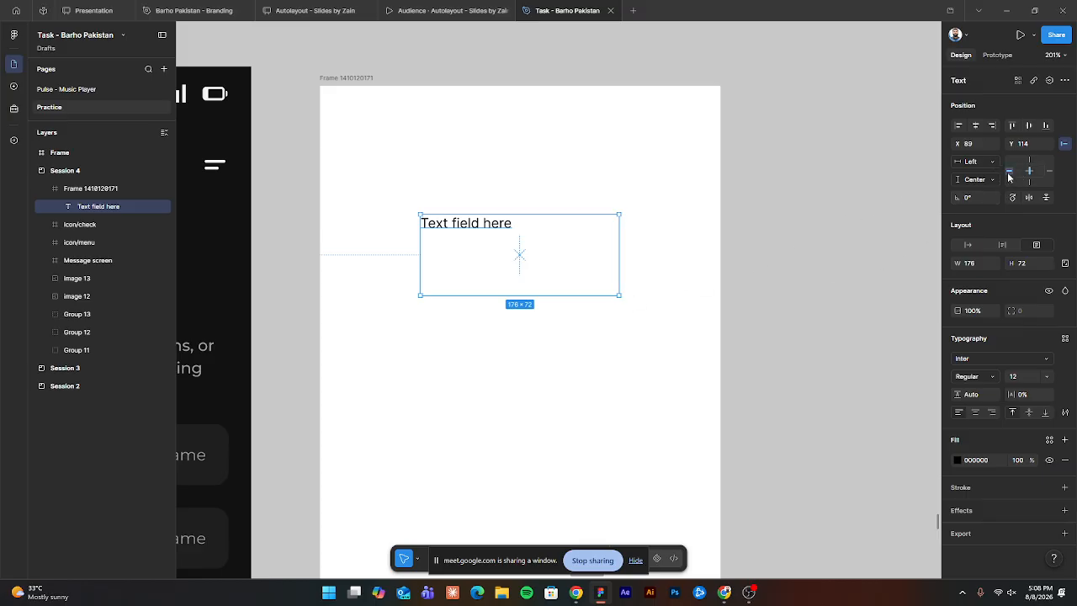
pyautogui.click(1029, 161)
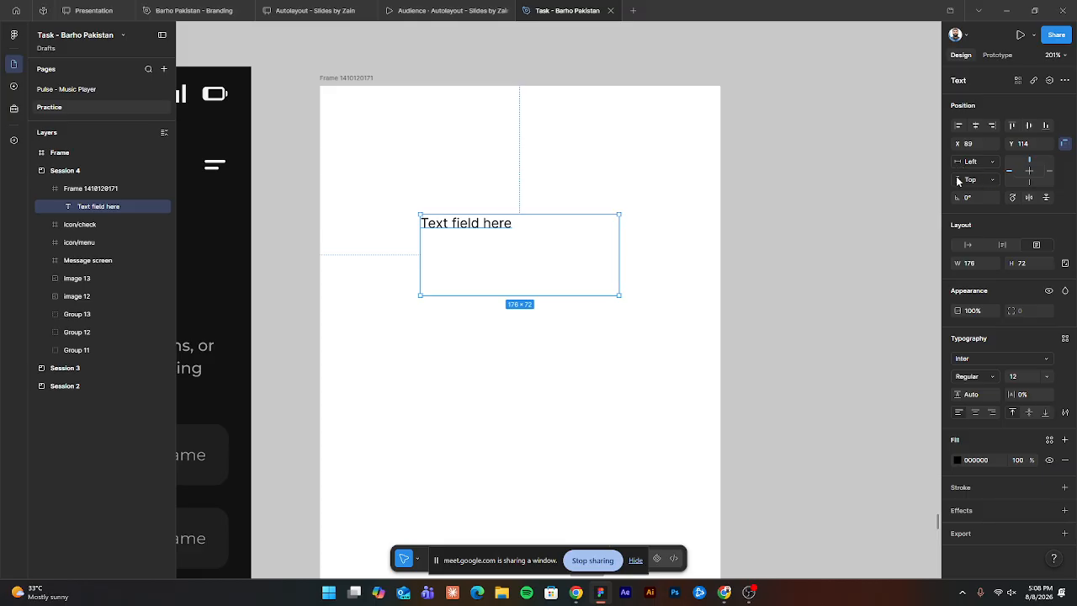
pyautogui.click(1029, 174)
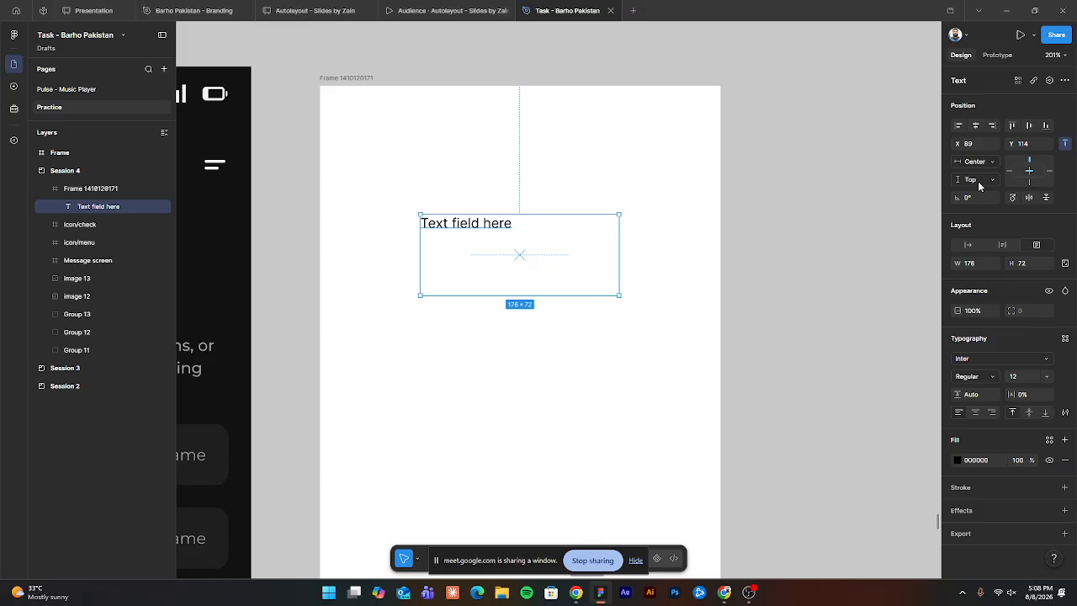
pyautogui.click(1030, 171)
pyautogui.click(1030, 184)
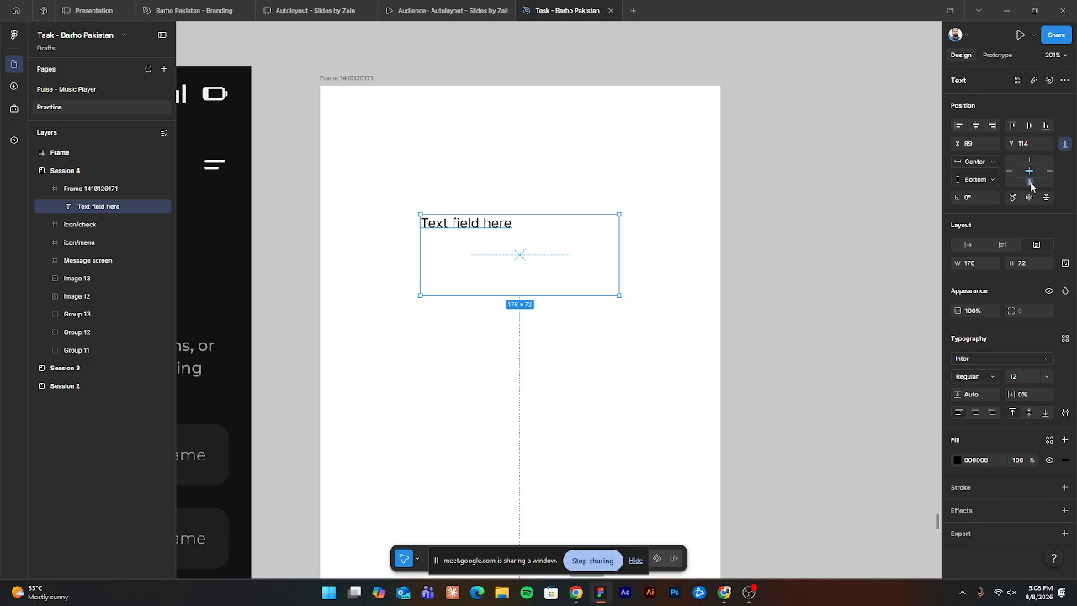
pyautogui.click(1050, 172)
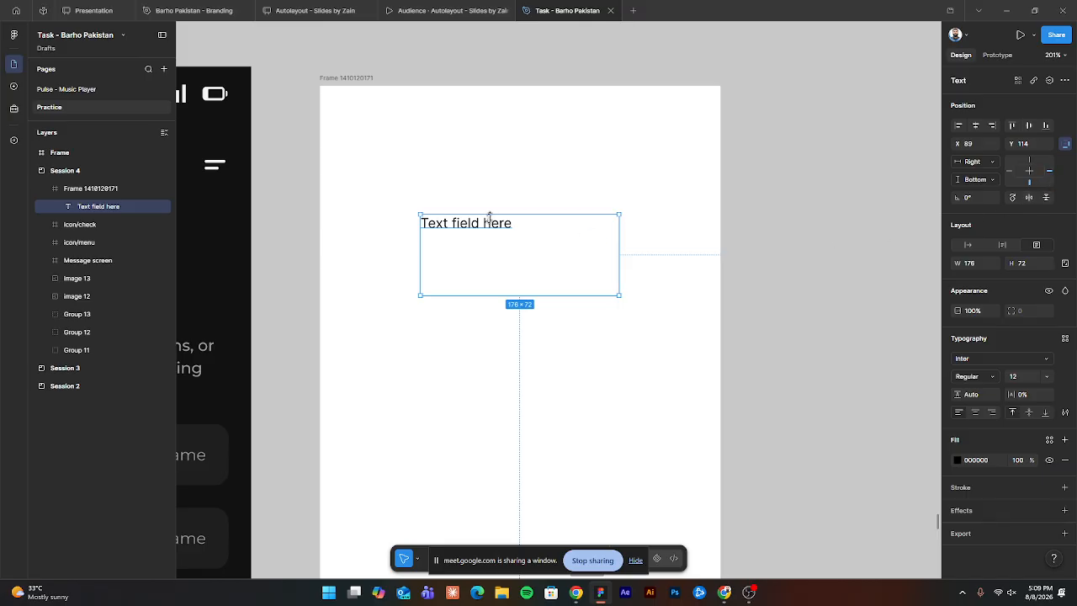
# Extend the text box's content to "Text field here ksd".
pyautogui.press('Return')
pyautogui.press('Right')
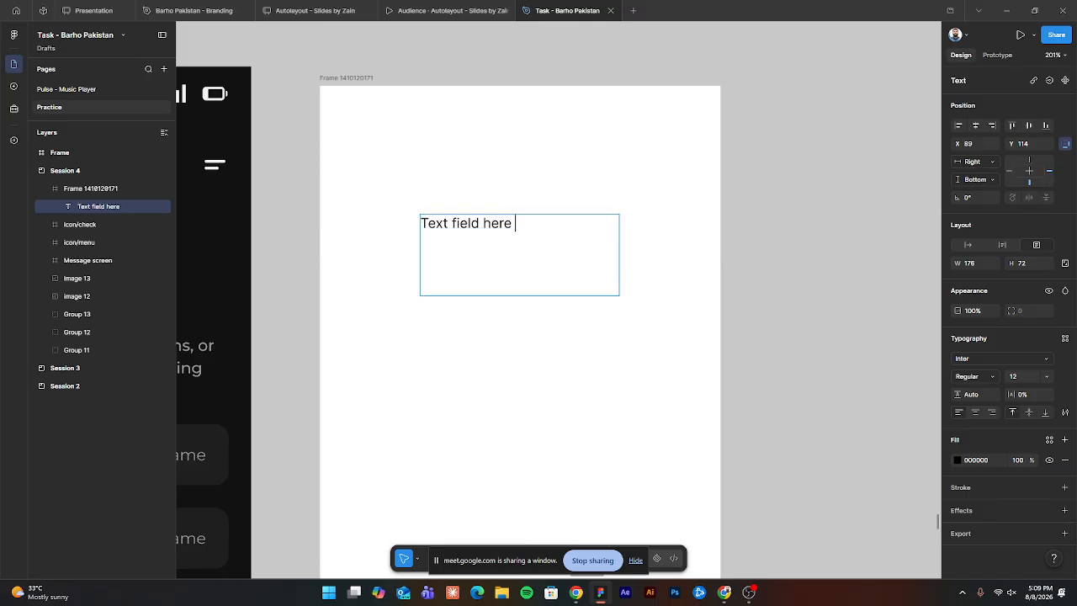
pyautogui.write('ksd')
pyautogui.press('Escape')
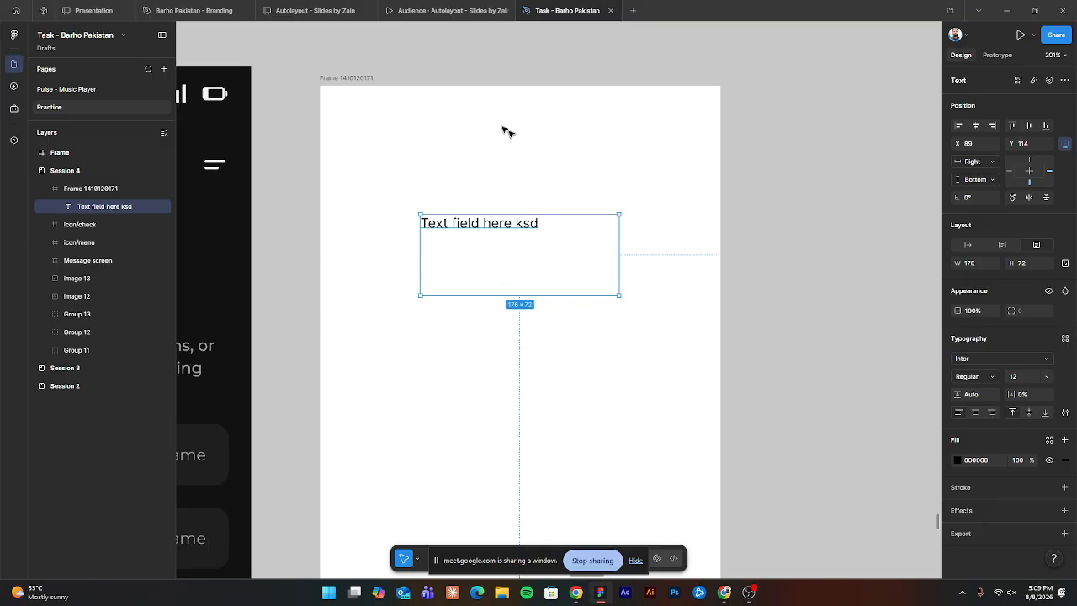
# Review the Constraints slide, and look over the designs in the other session sections of the Practice page.
pyautogui.click(432, 15)
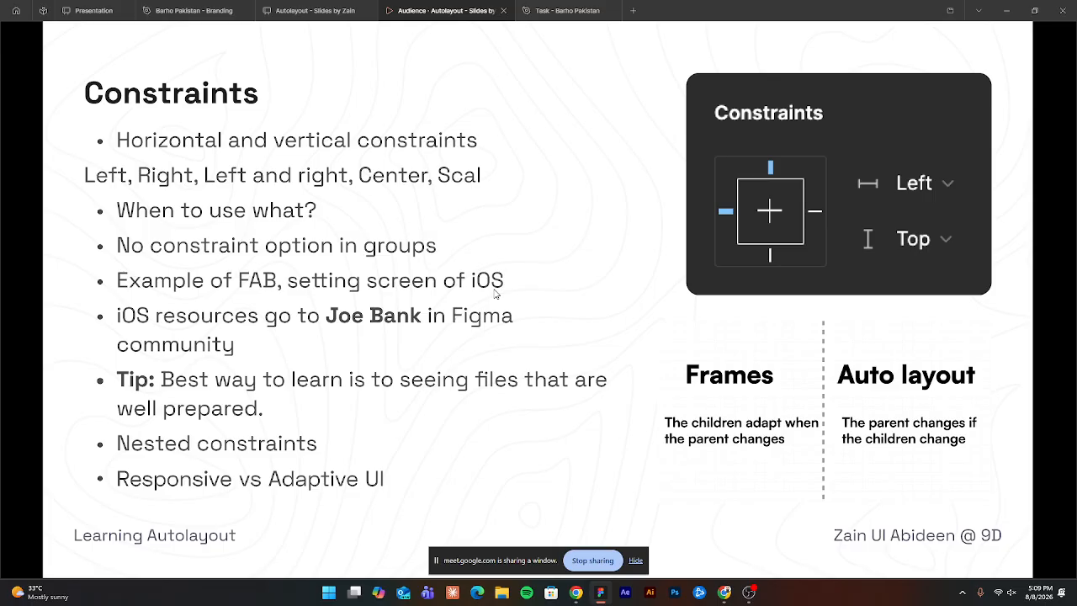
pyautogui.hotkey('ctrl', 'Tab')
pyautogui.scroll(-5, 519, 243)
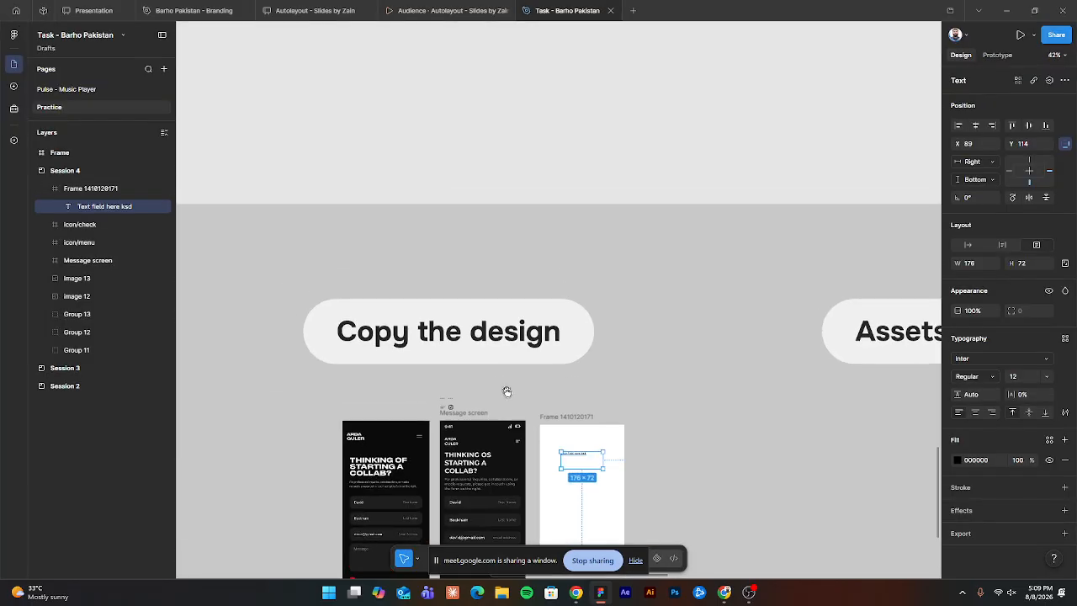
pyautogui.scroll(5, 505, 390)
pyautogui.scroll(-5, 525, 317)
pyautogui.moveTo(484, 228); pyautogui.dragTo(466, 295)
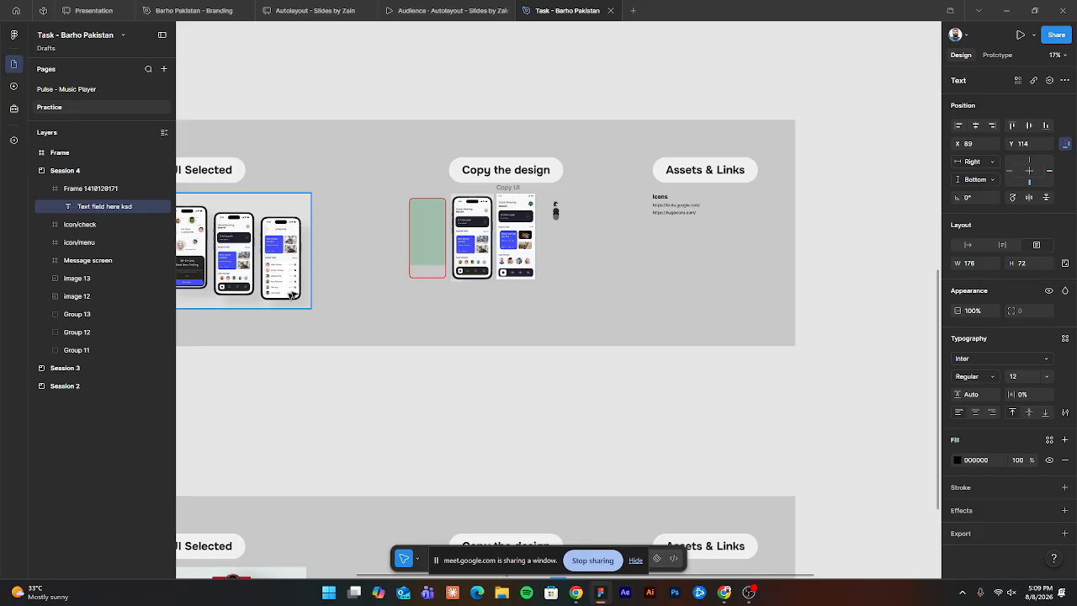
pyautogui.moveTo(327, 371); pyautogui.dragTo(436, 332)
pyautogui.scroll(-5, 504, 278)
pyautogui.scroll(10, 522, 243)
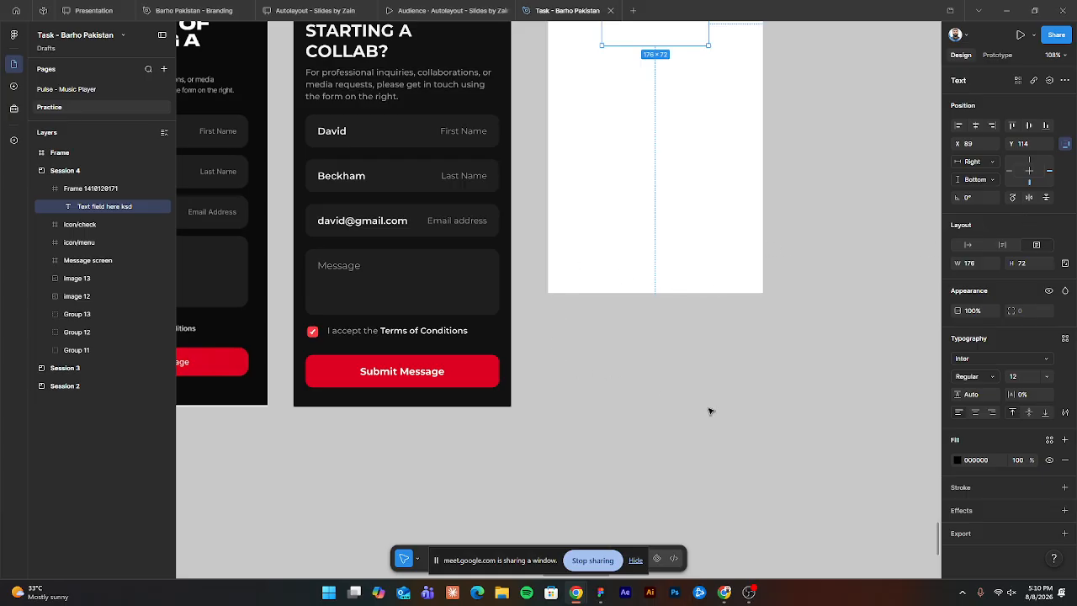
pyautogui.moveTo(633, 205); pyautogui.dragTo(604, 337)
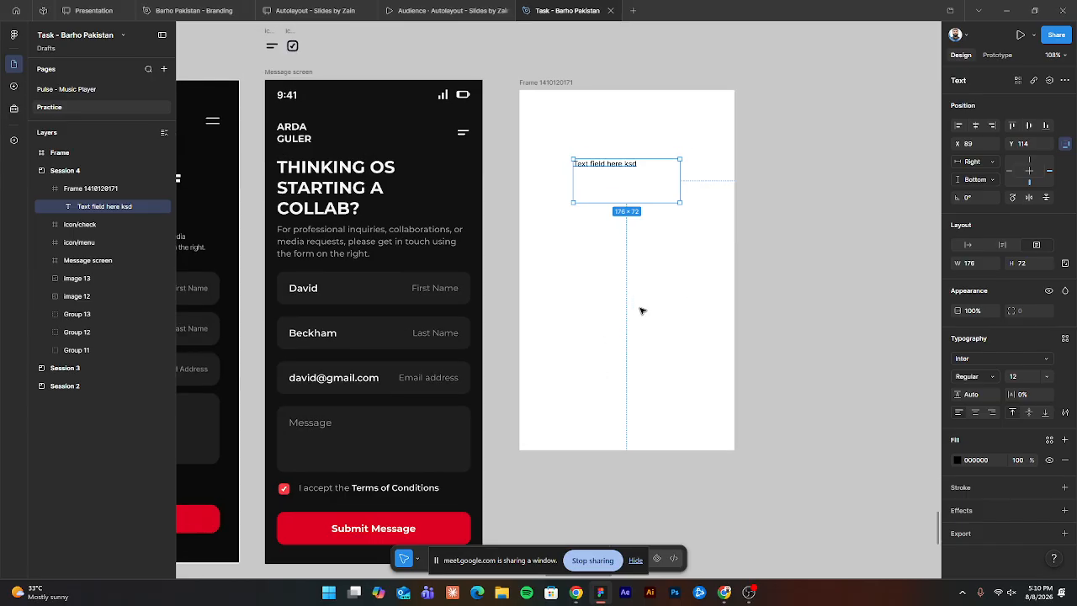
# Enlarge the white frame to about 424 × 617 to test the text box's constraints.
pyautogui.click(774, 319)
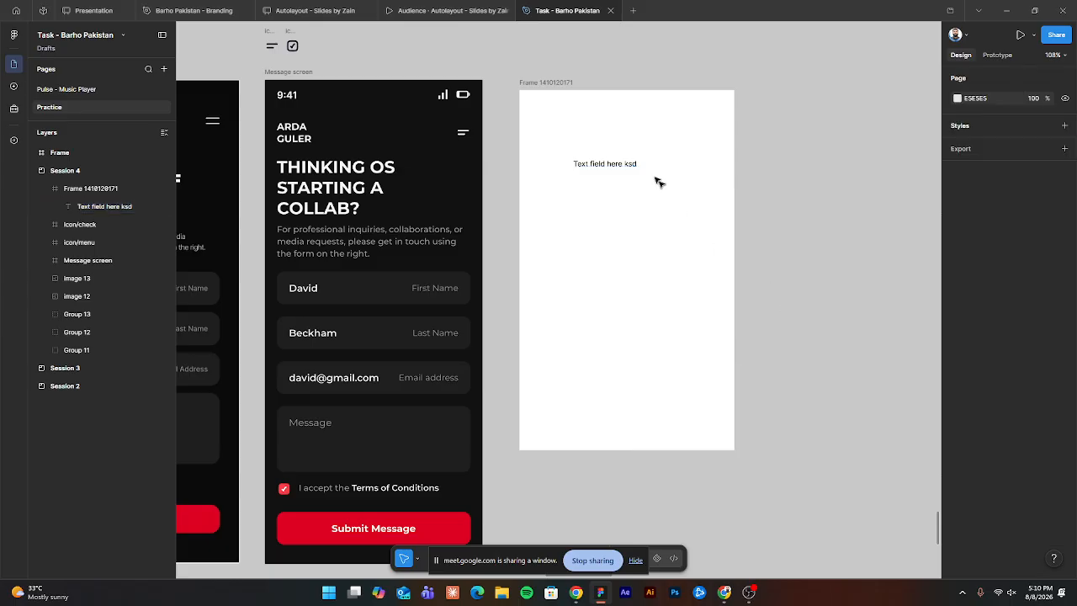
pyautogui.click(601, 167)
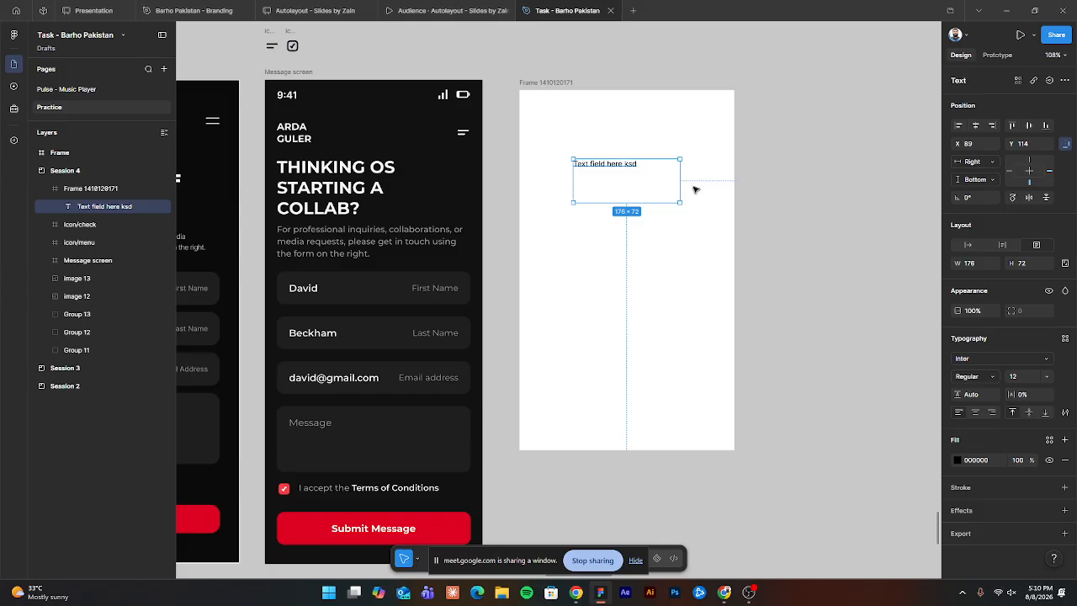
pyautogui.click(545, 84)
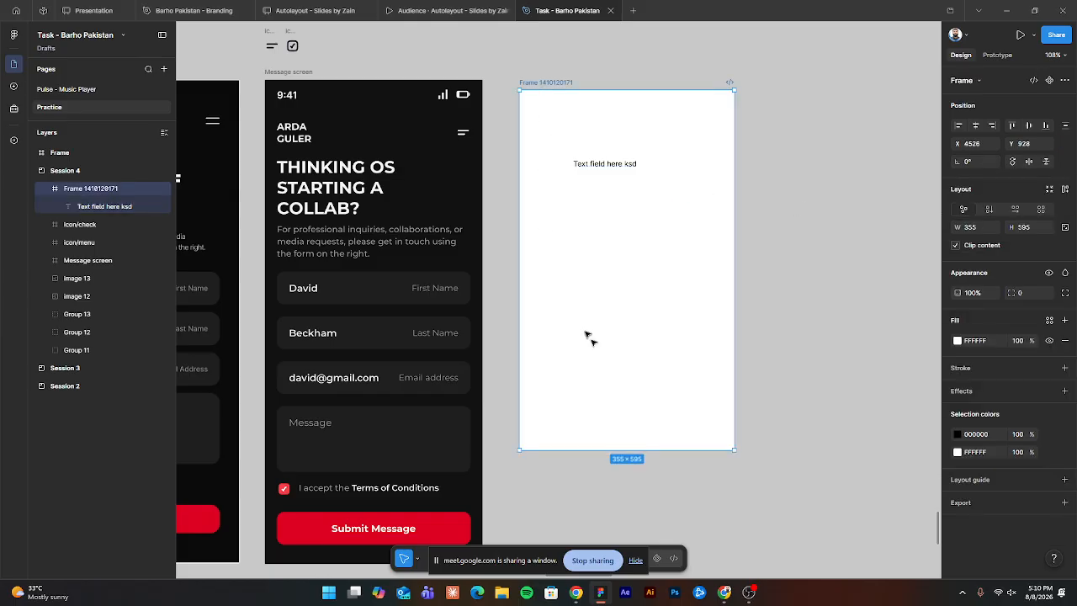
pyautogui.moveTo(734, 449); pyautogui.dragTo(775, 462)
# Switch the text box inside the white frame to auto width.
pyautogui.click(664, 178)
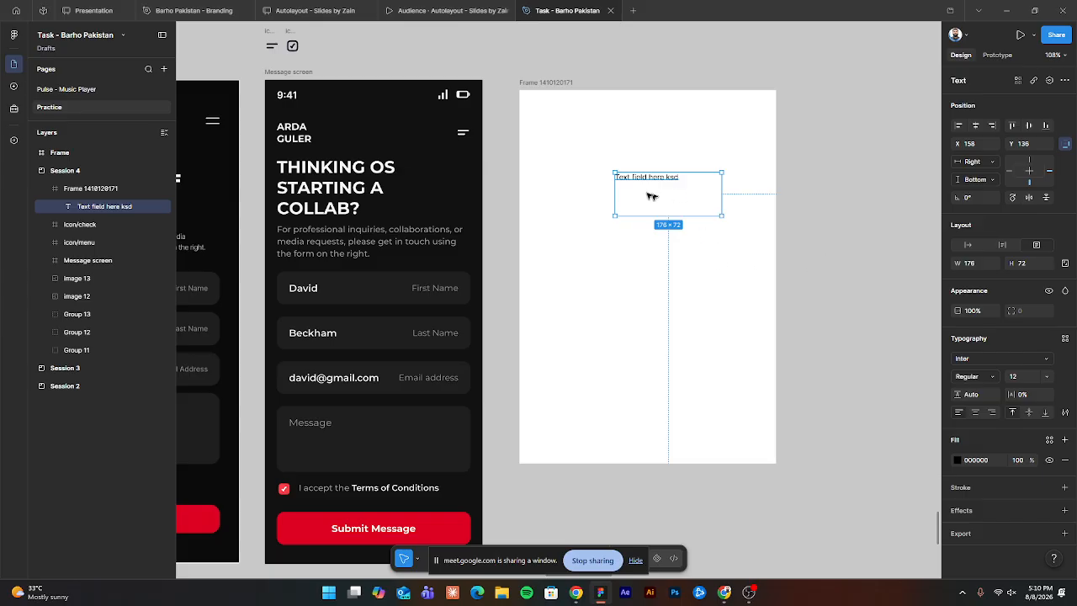
pyautogui.click(967, 245)
pyautogui.click(731, 201)
pyautogui.scroll(3, 660, 201)
pyautogui.moveTo(659, 201); pyautogui.dragTo(653, 252)
pyautogui.scroll(-2, 650, 210)
# Shrink the white frame beside the Message screen to about 217 × 96.
pyautogui.click(509, 119)
pyautogui.scroll(-5, 658, 305)
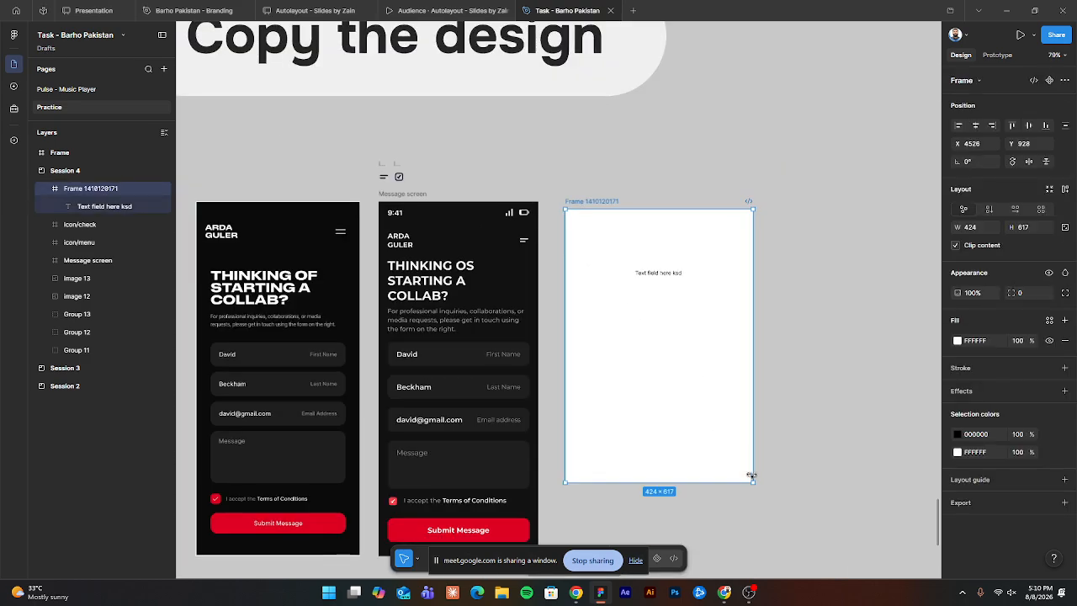
pyautogui.moveTo(748, 479); pyautogui.dragTo(661, 251)
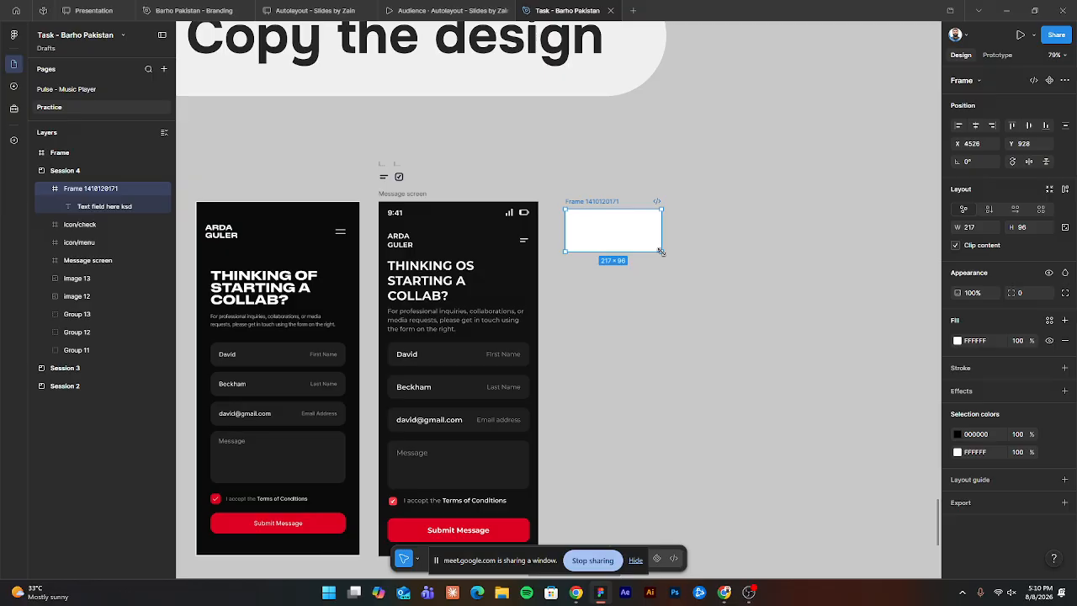
pyautogui.hotkey('alt', 'a')
pyautogui.hotkey('alt', 'v')
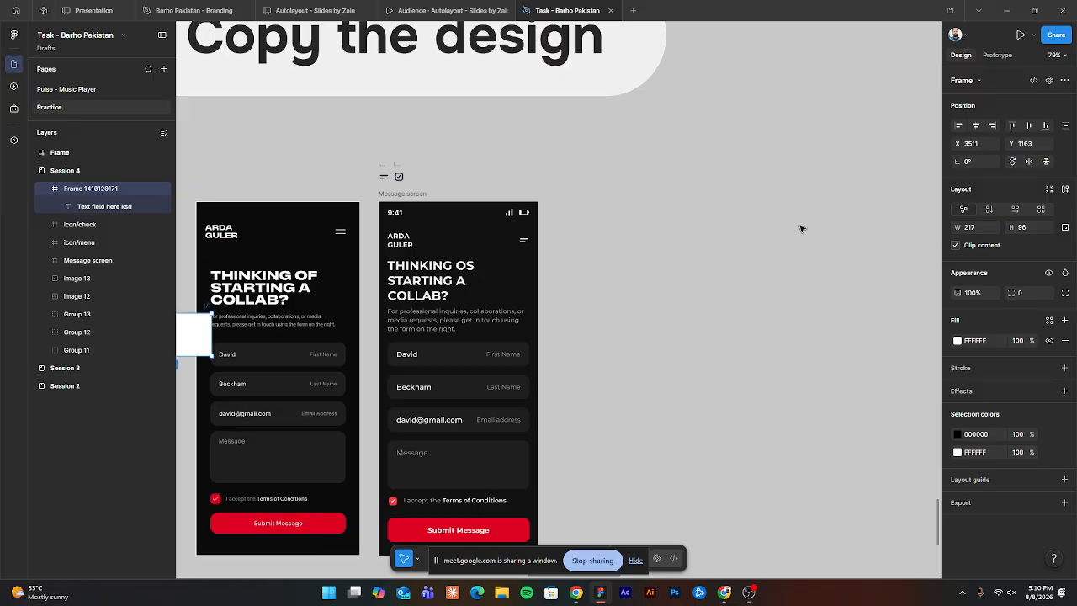
pyautogui.hotkey('ctrl', 'z')
pyautogui.hotkey('ctrl', 'z')
# Delete the text layer "Text field here ksd" from the white frame and select the empty frame.
pyautogui.click(713, 245)
pyautogui.click(126, 206)
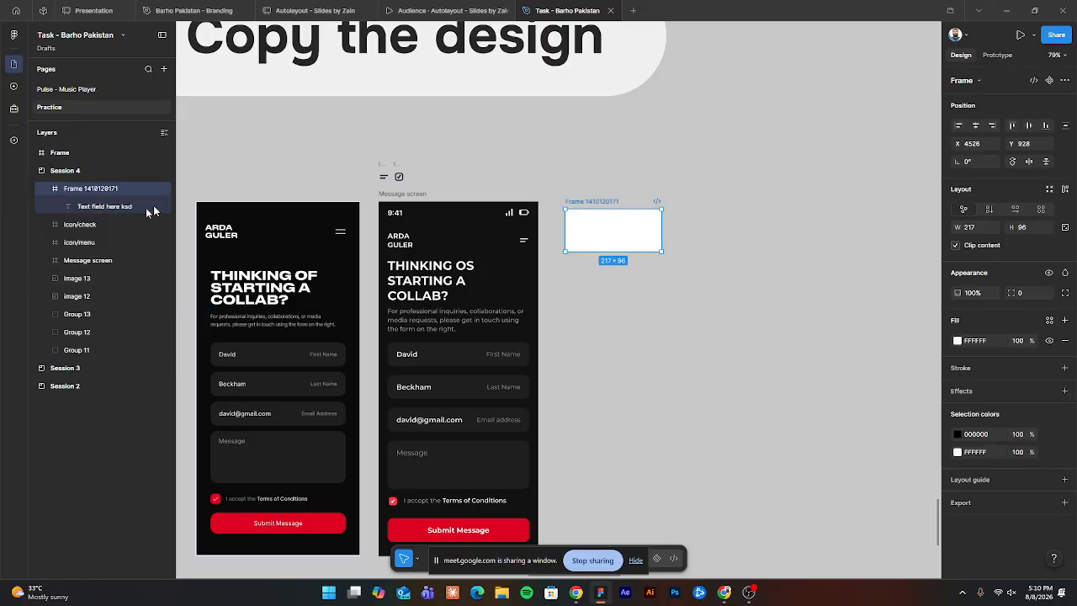
pyautogui.press('Delete')
pyautogui.scroll(4, 631, 240)
pyautogui.click(495, 160)
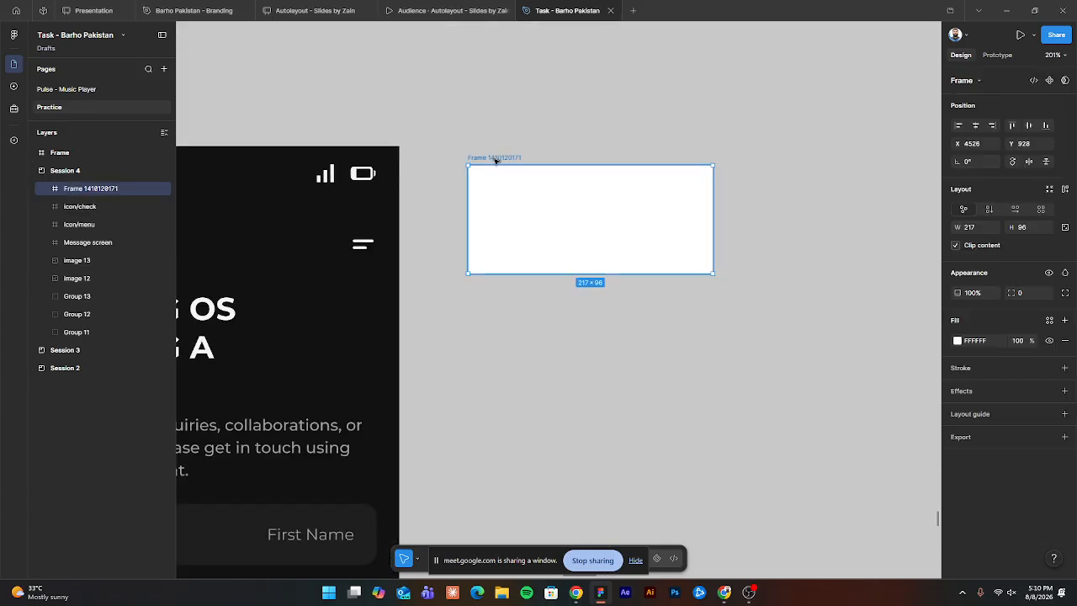
# Restore the deleted text layer "Text field here ksd" and center it in the white frame with Center constraints on both axes.
pyautogui.hotkey('ctrl', 'z')
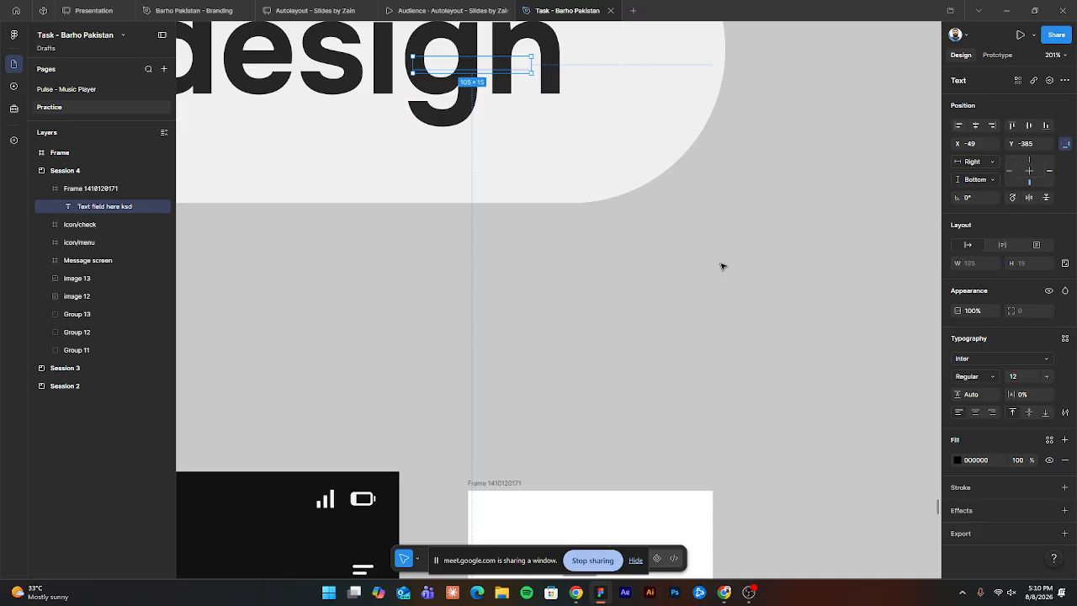
pyautogui.click(1029, 171)
pyautogui.hotkey('alt', 'h')
pyautogui.hotkey('alt', 'v')
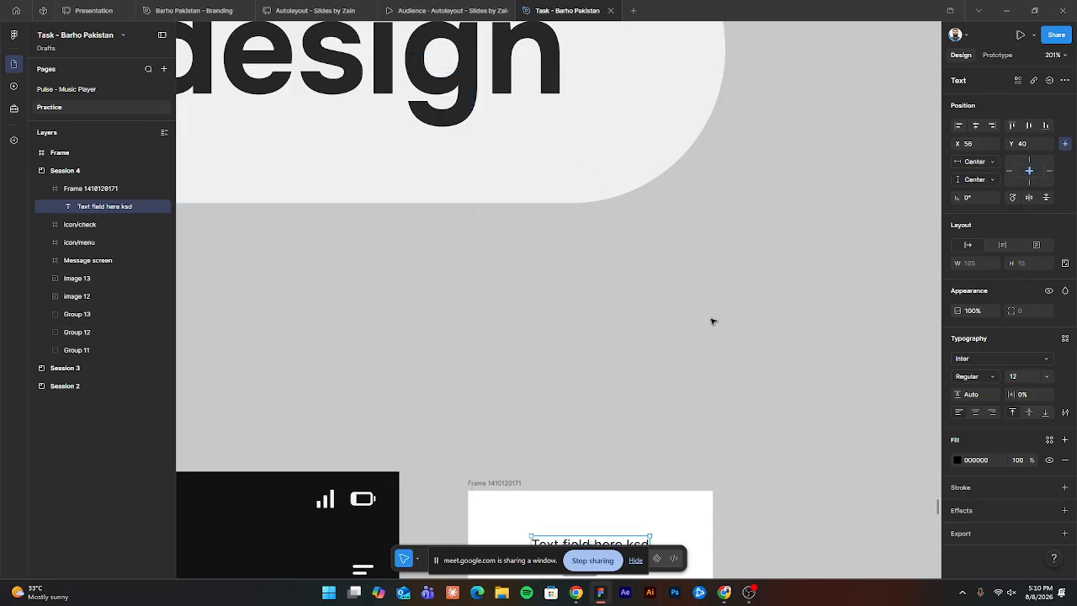
pyautogui.moveTo(699, 448); pyautogui.dragTo(743, 162)
pyautogui.scroll(4, 643, 223)
pyautogui.scroll(-2, 660, 304)
pyautogui.hscroll(2, 660, 304)
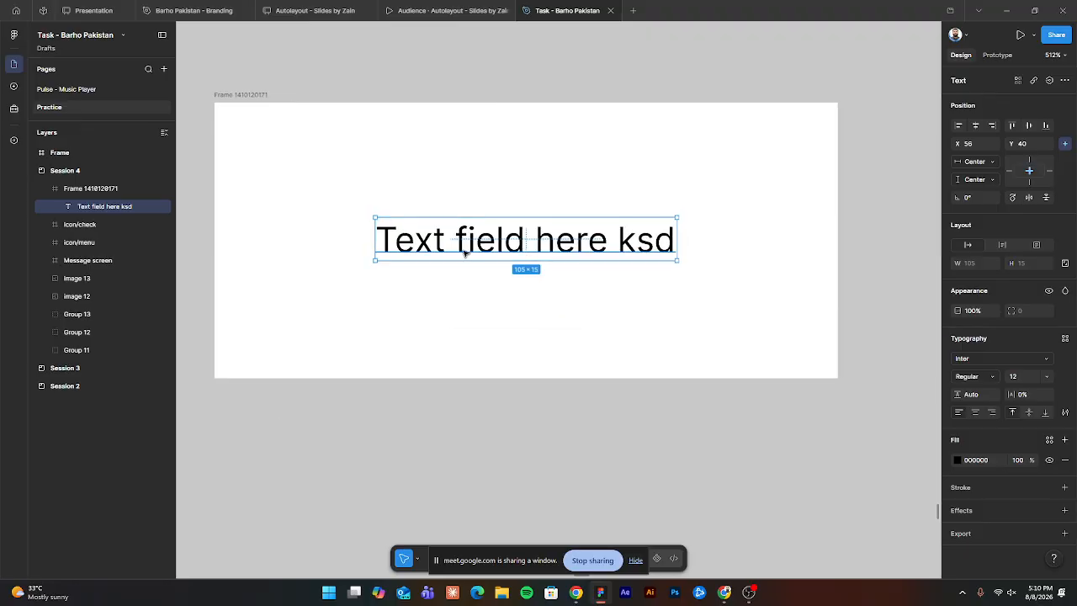
pyautogui.scroll(-3, 472, 244)
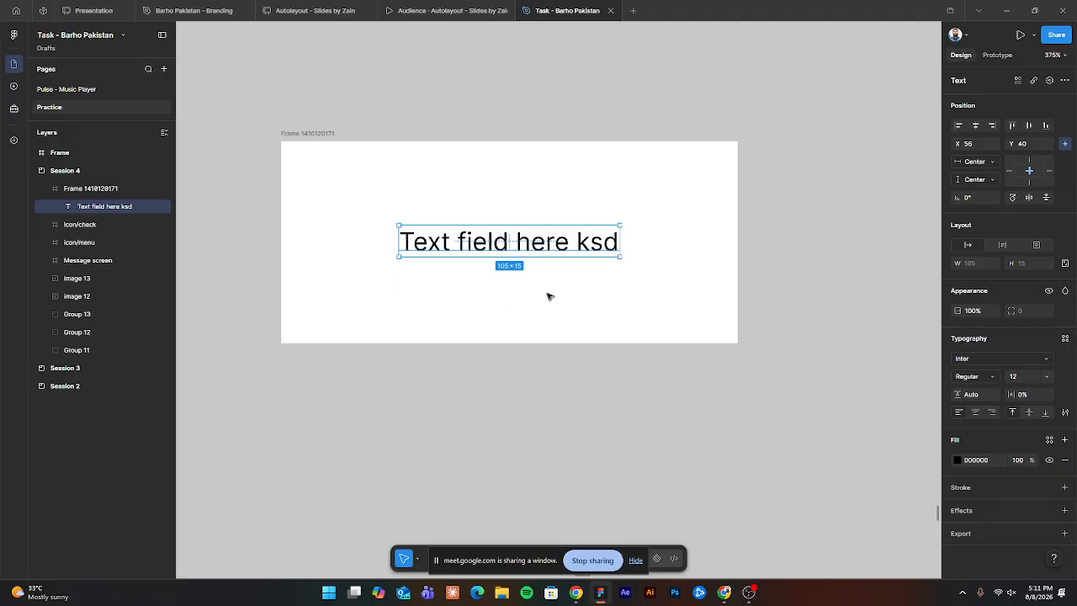
# Align the text to the white frame's left edge and center it horizontally again.
pyautogui.click(530, 150)
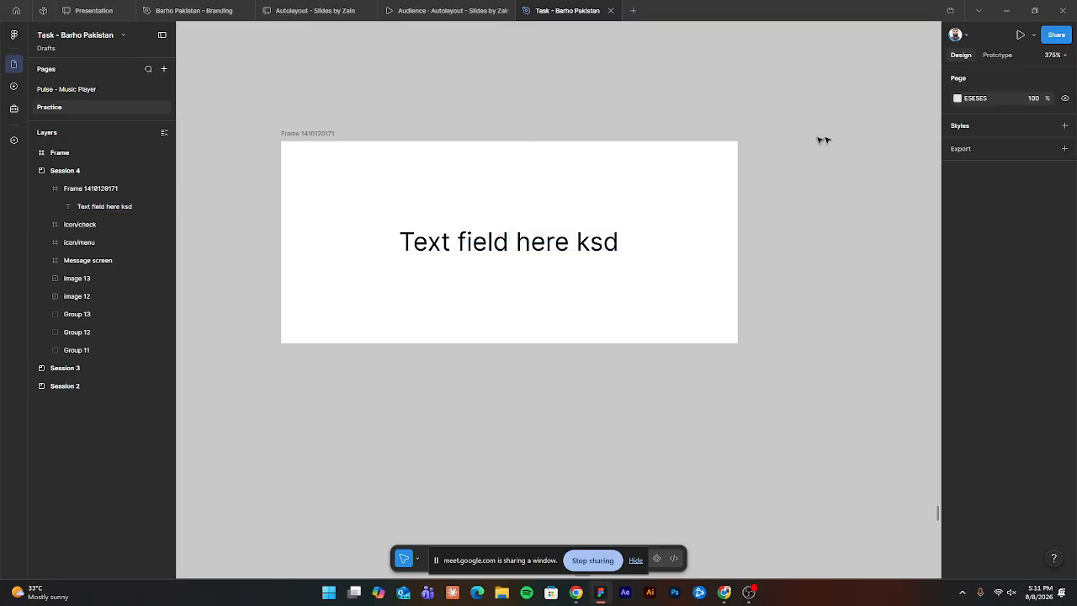
pyautogui.click(488, 249)
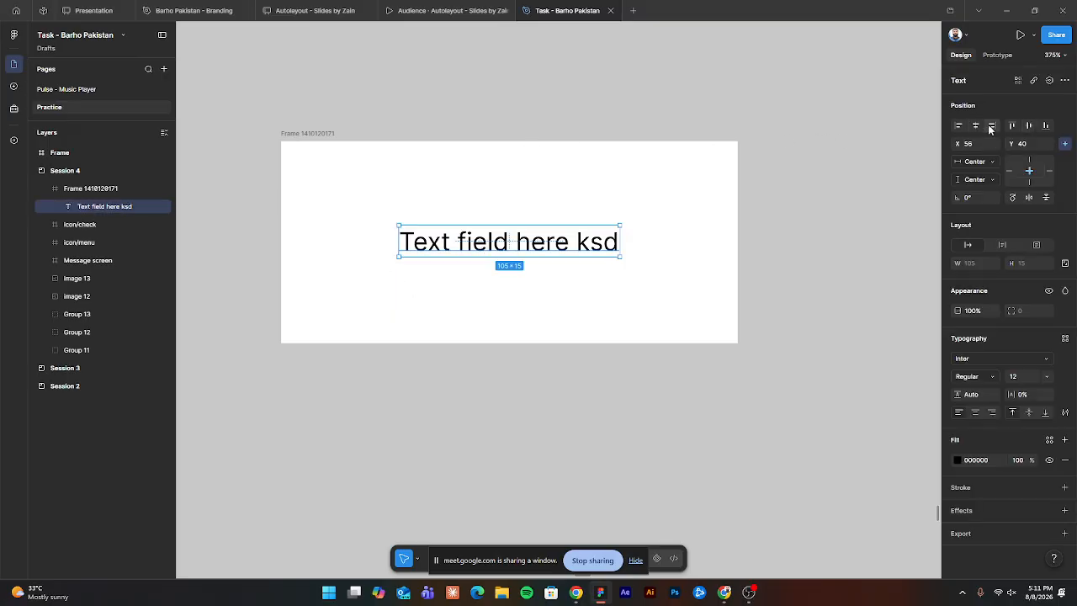
pyautogui.click(463, 214)
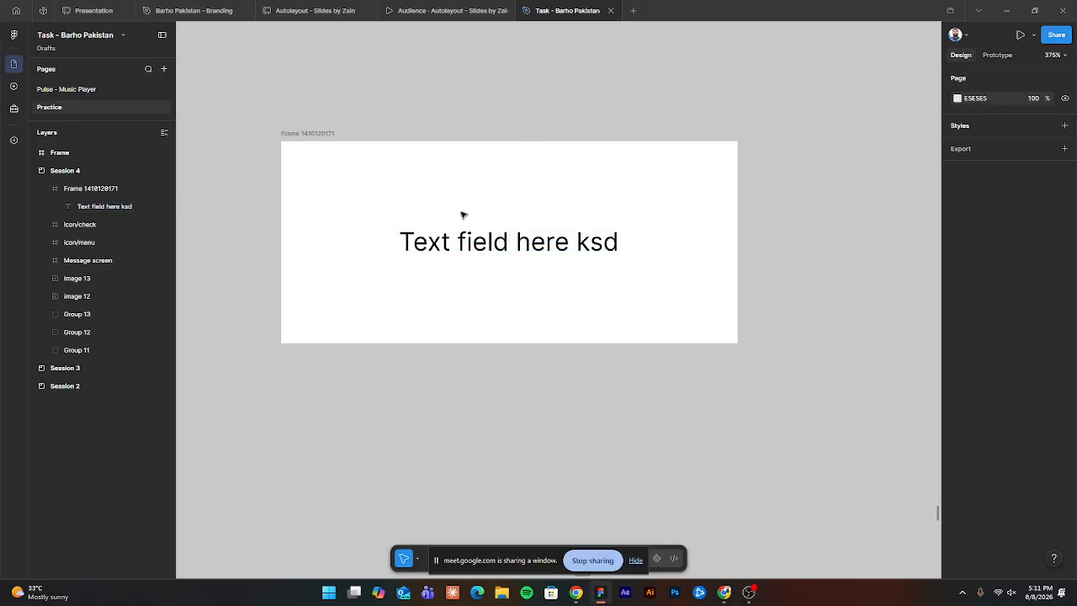
pyautogui.click(505, 252)
pyautogui.click(958, 127)
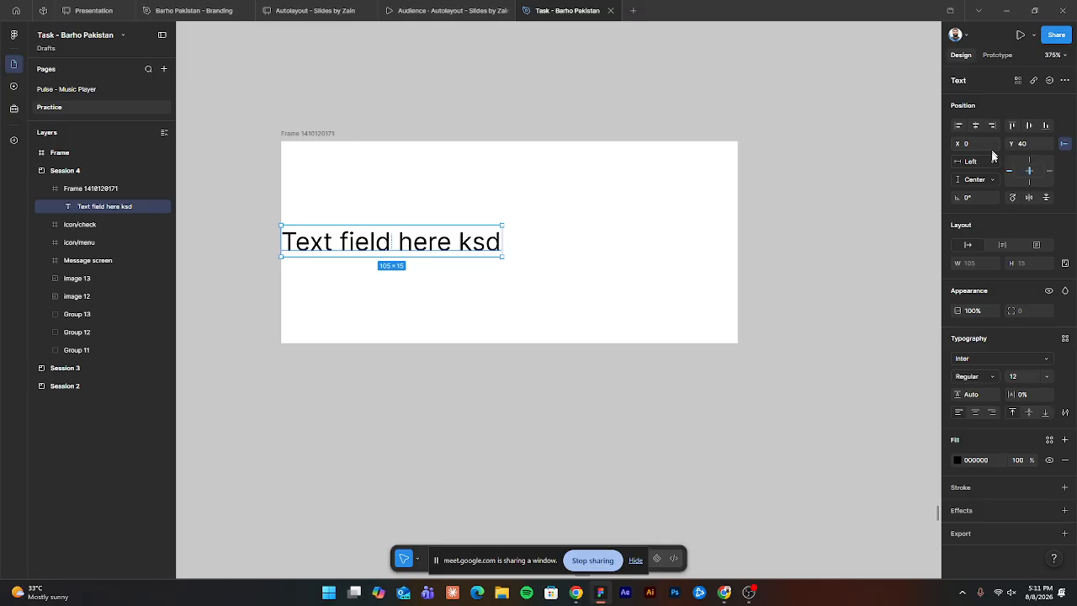
pyautogui.hotkey('alt', 'h')
pyautogui.click(622, 67)
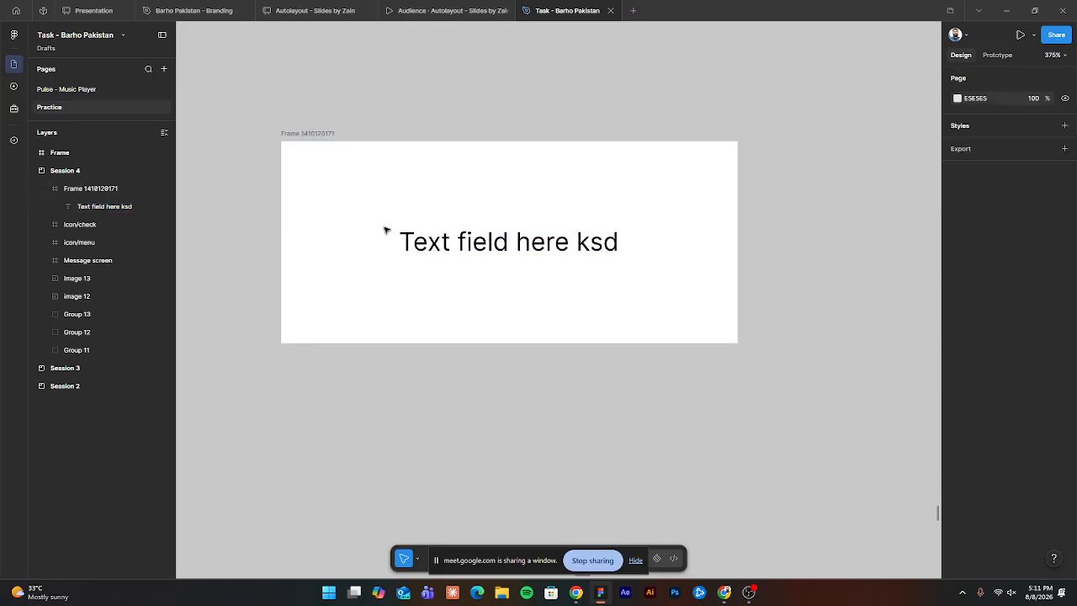
pyautogui.click(446, 245)
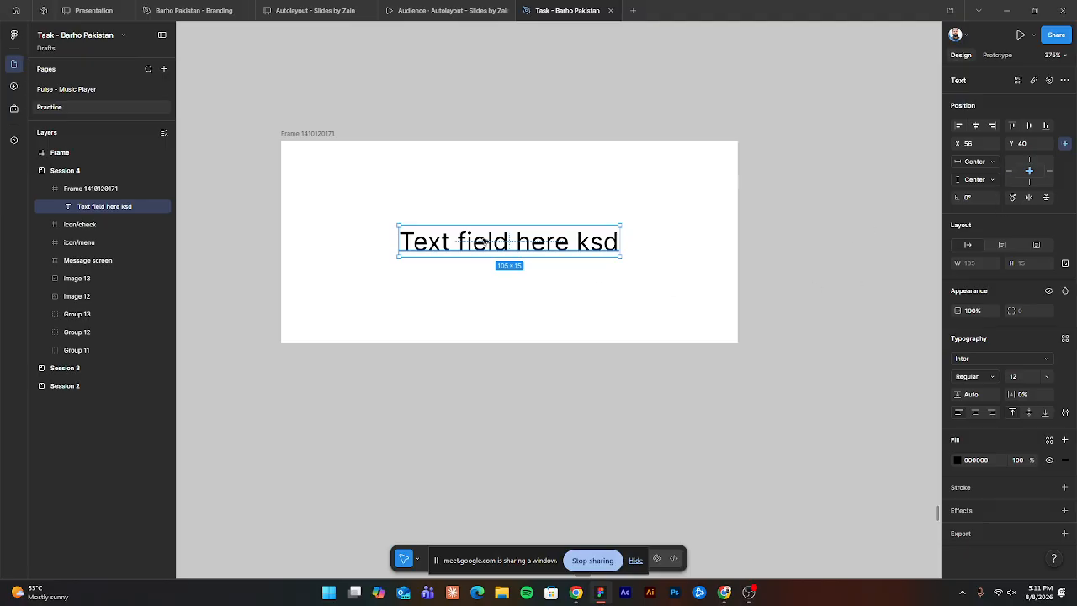
pyautogui.click(305, 134)
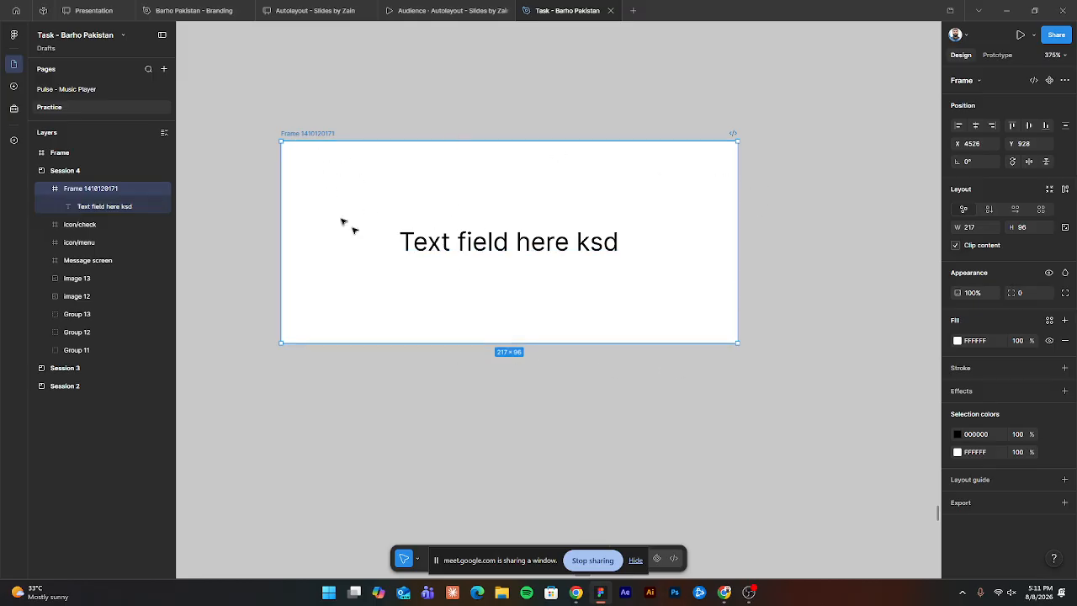
pyautogui.click(607, 246)
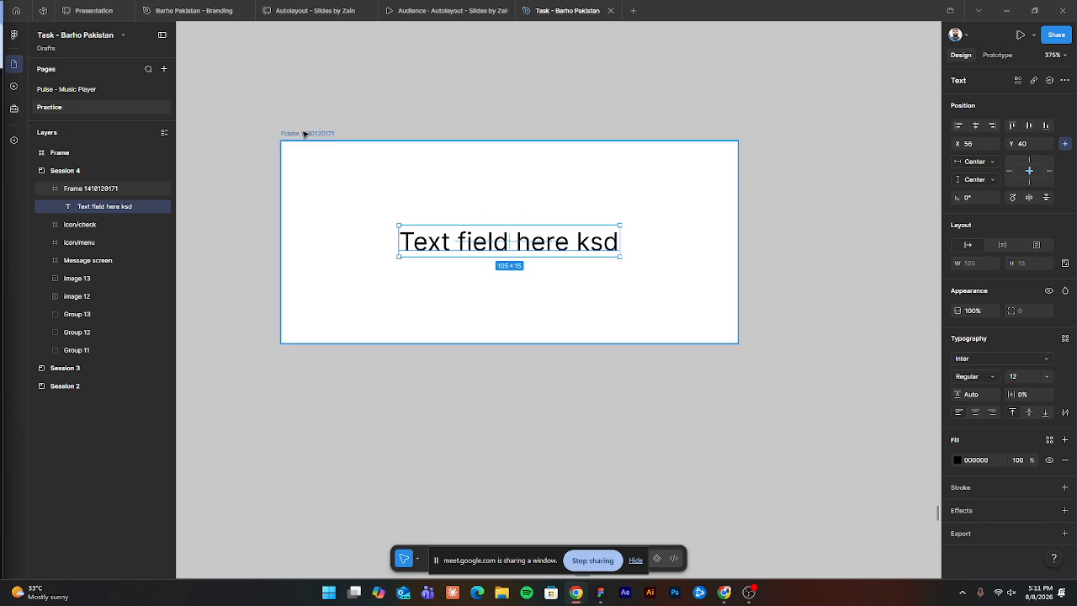
pyautogui.click(295, 171)
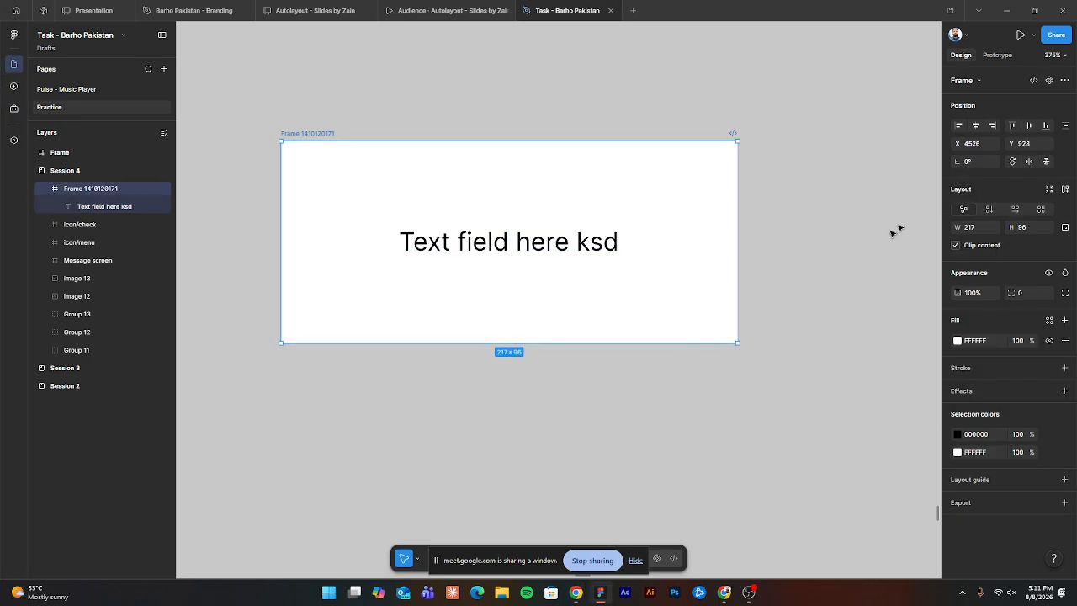
# Set the text's constraints to Left and Top and measure its distances to the frame's edges.
pyautogui.click(506, 252)
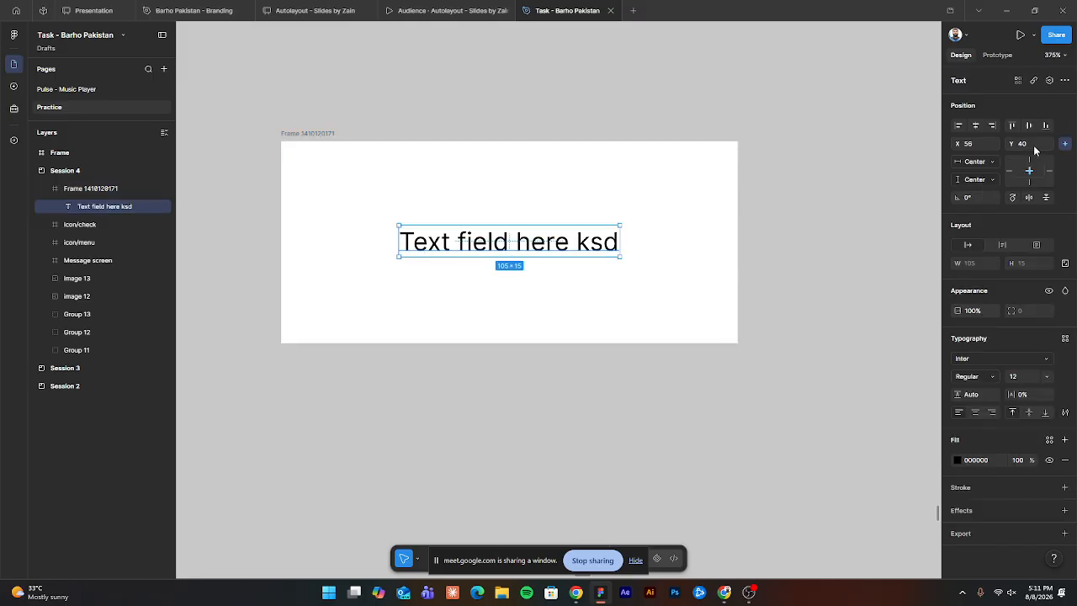
pyautogui.click(1009, 171)
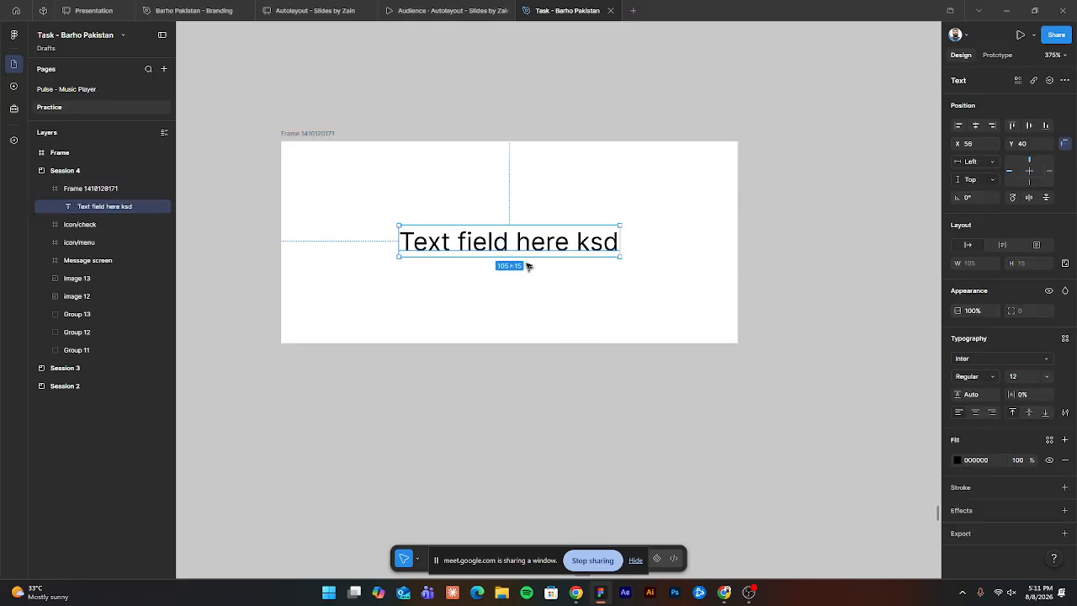
pyautogui.press('alt')
# Enlarge the white frame in width and height from its lower-right corner and measure the text's distances with Left and Top constraints.
pyautogui.click(305, 132)
pyautogui.keyDown('ctrl'); pyautogui.scroll(-3, 448, 250); pyautogui.keyUp('ctrl')
pyautogui.keyDown('ctrl'); pyautogui.scroll(-2, 448, 250); pyautogui.keyUp('ctrl')
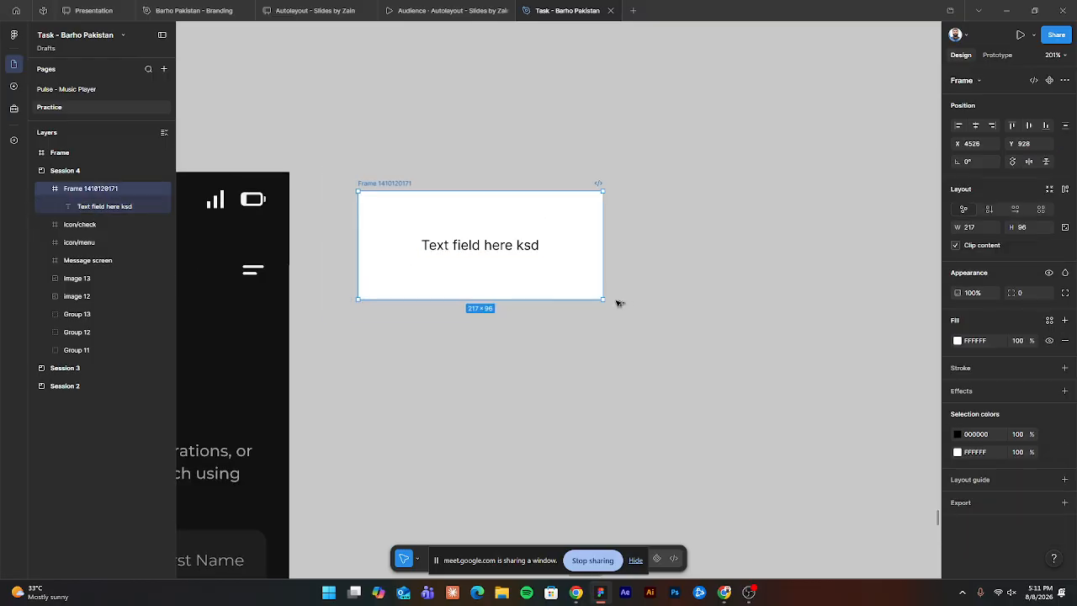
pyautogui.moveTo(602, 300); pyautogui.dragTo(693, 400)
pyautogui.click(480, 243)
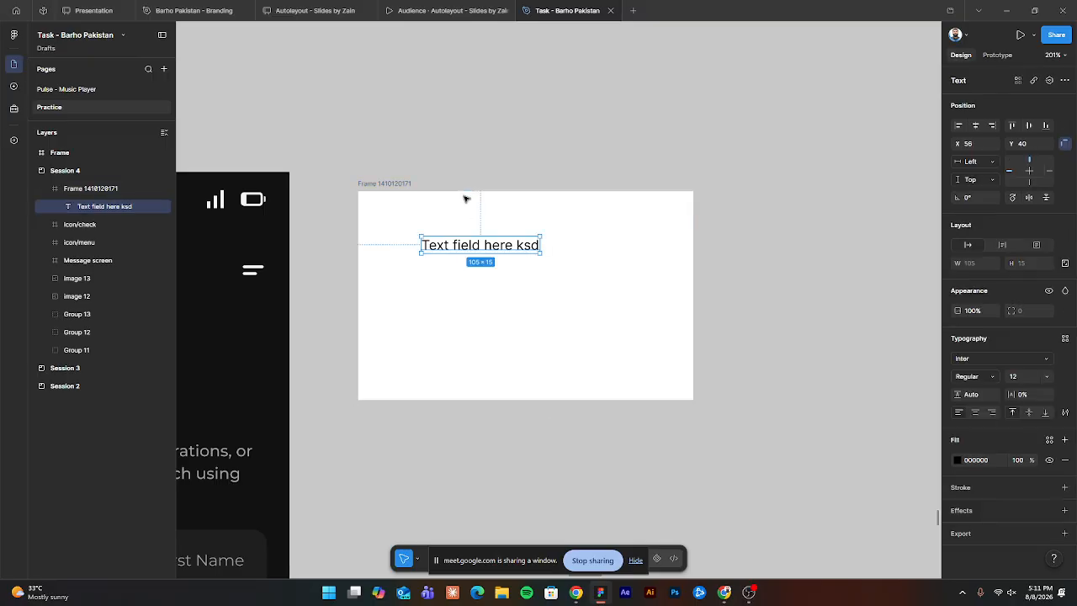
pyautogui.press('alt')
pyautogui.click(635, 162)
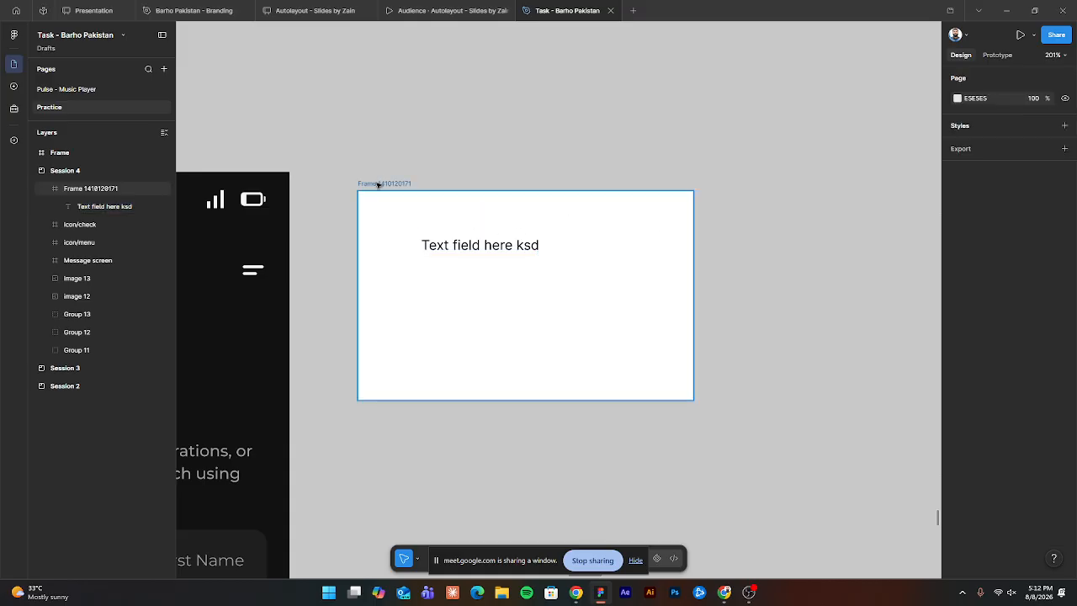
# Undo the enlargement of the white frame.
pyautogui.click(377, 184)
pyautogui.hotkey('ctrl', 'z')
pyautogui.hotkey('ctrl', 'z')
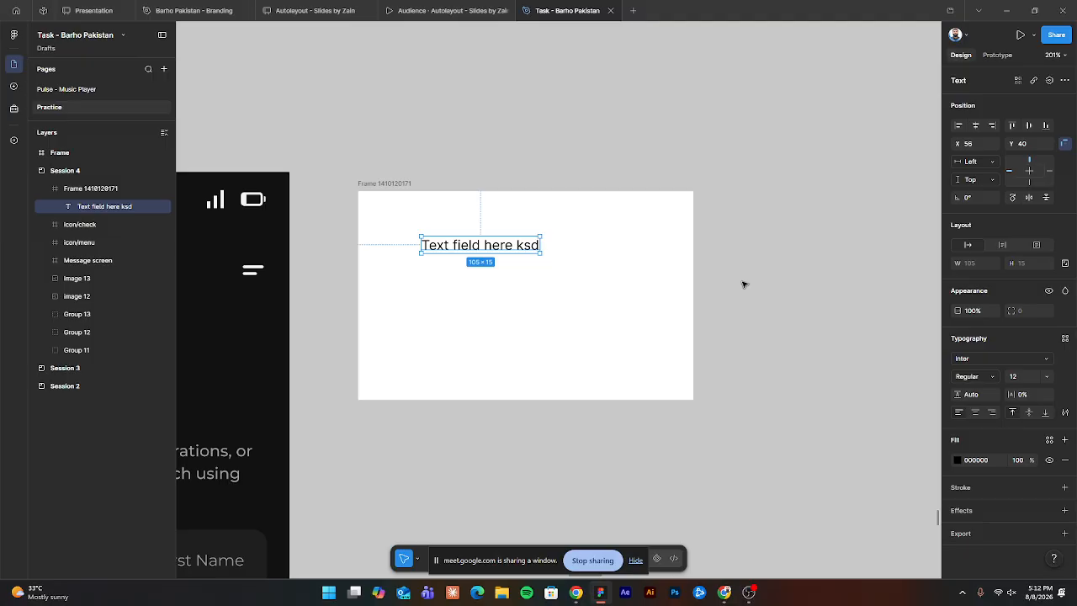
pyautogui.hotkey('ctrl', 'z')
pyautogui.hotkey('ctrl', 'z')
pyautogui.click(708, 193)
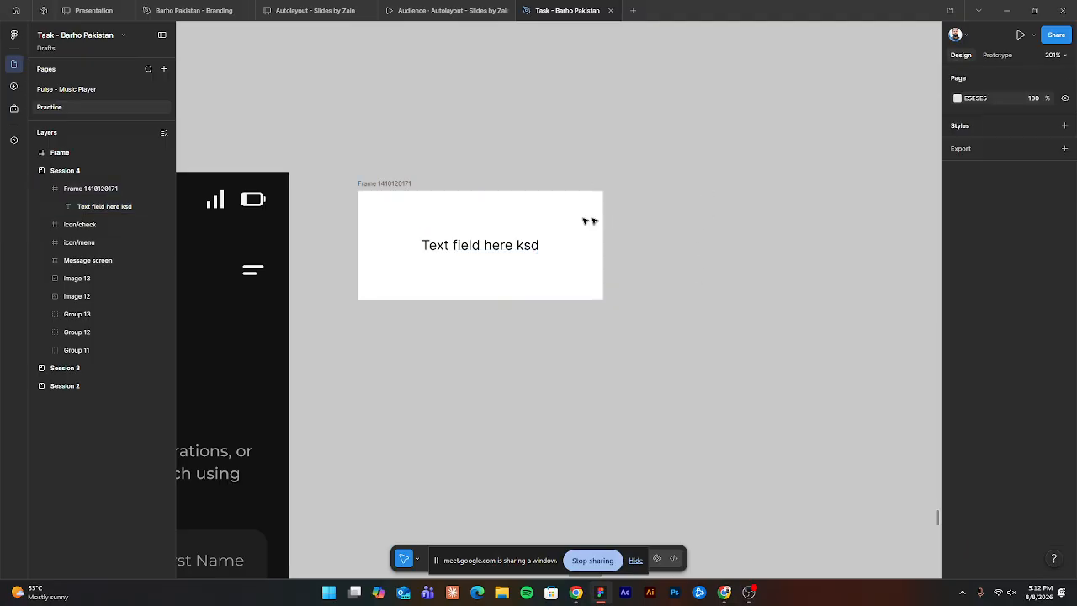
# Set the text's constraints to Right and Bottom and measure its spacing to the white frame's edges.
pyautogui.click(393, 193)
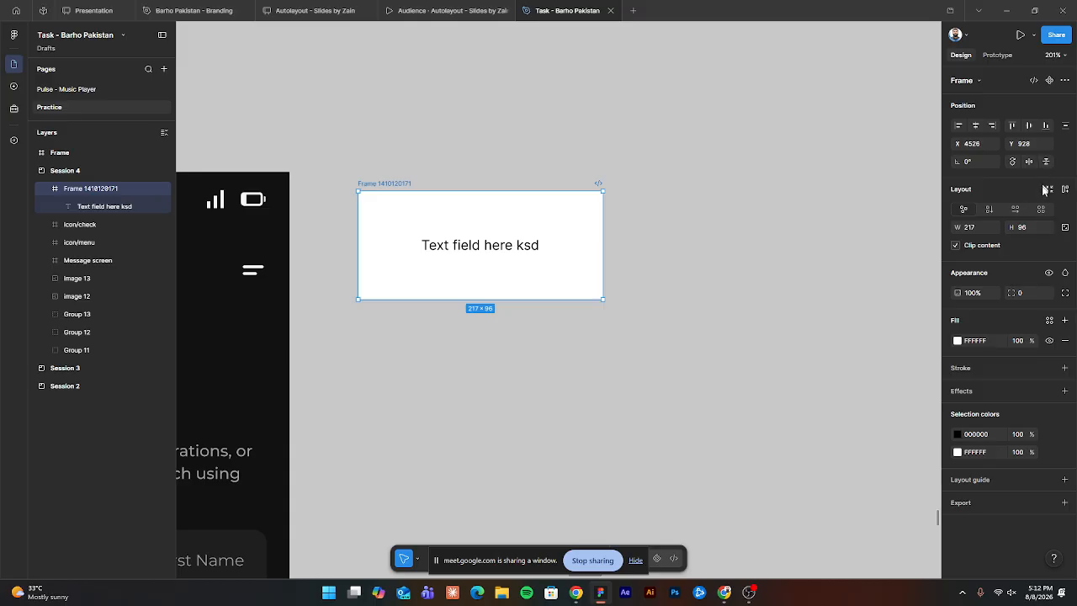
pyautogui.click(488, 250)
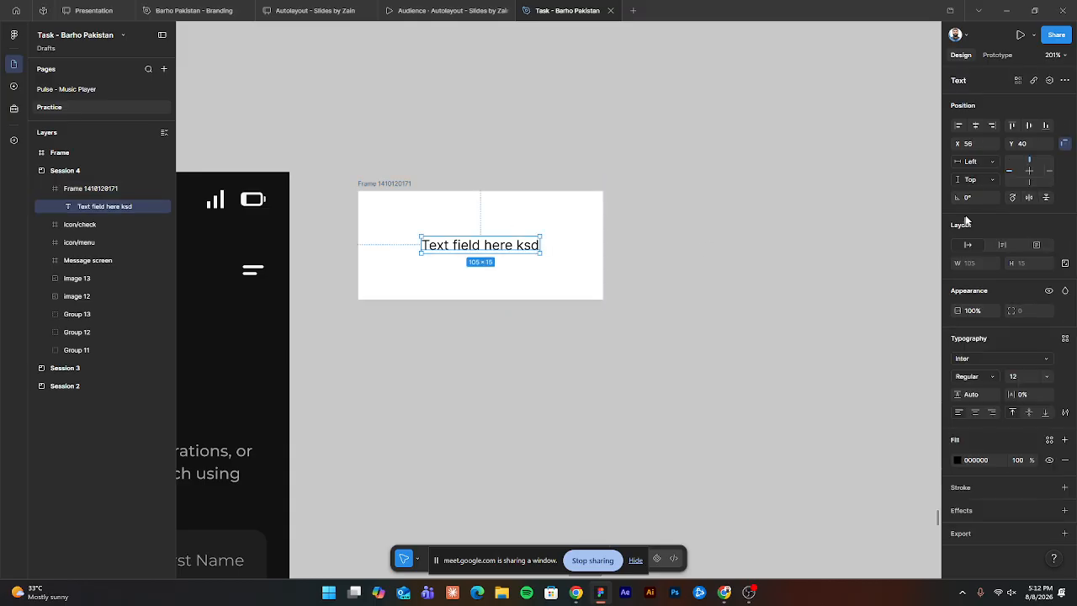
pyautogui.click(1049, 174)
pyautogui.click(1029, 181)
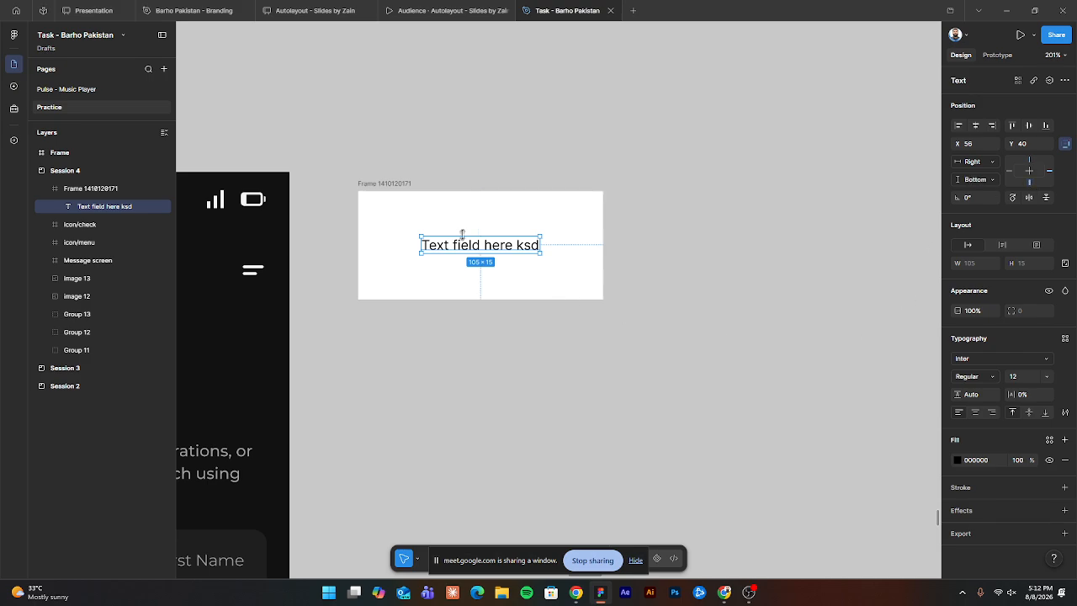
pyautogui.press('alt')
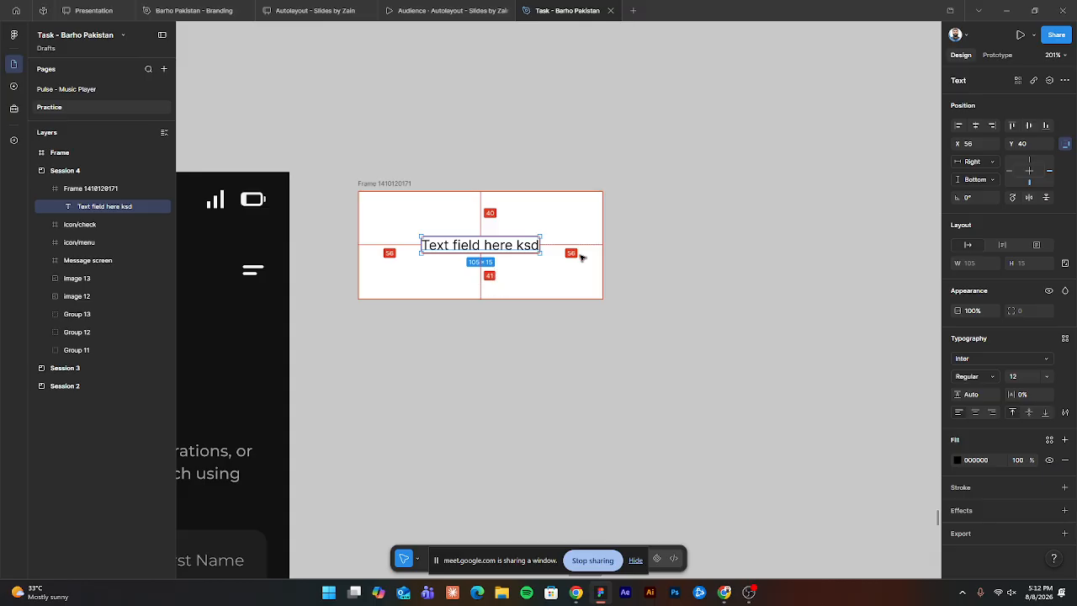
# Enlarge the white frame to about 315 × 188 and measure the text's distances to the frame's edges.
pyautogui.click(390, 183)
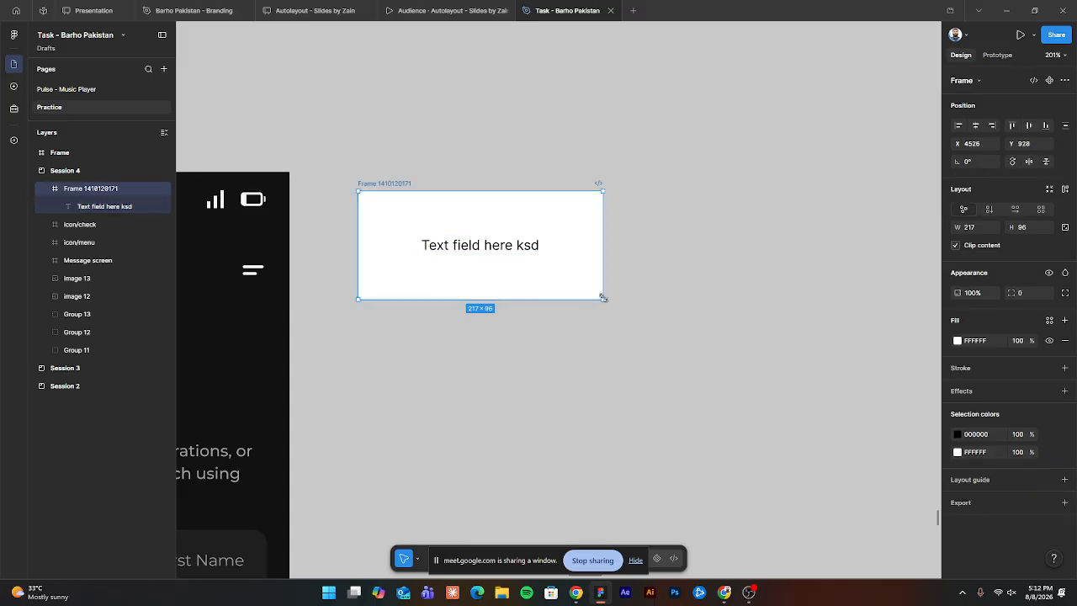
pyautogui.moveTo(602, 298); pyautogui.dragTo(713, 404)
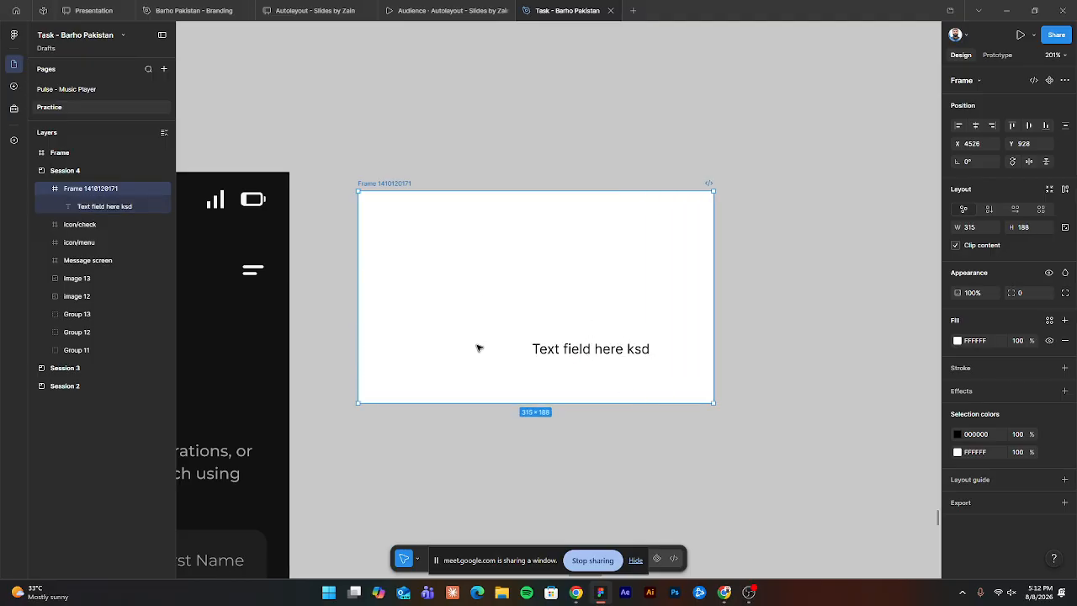
pyautogui.click(599, 348)
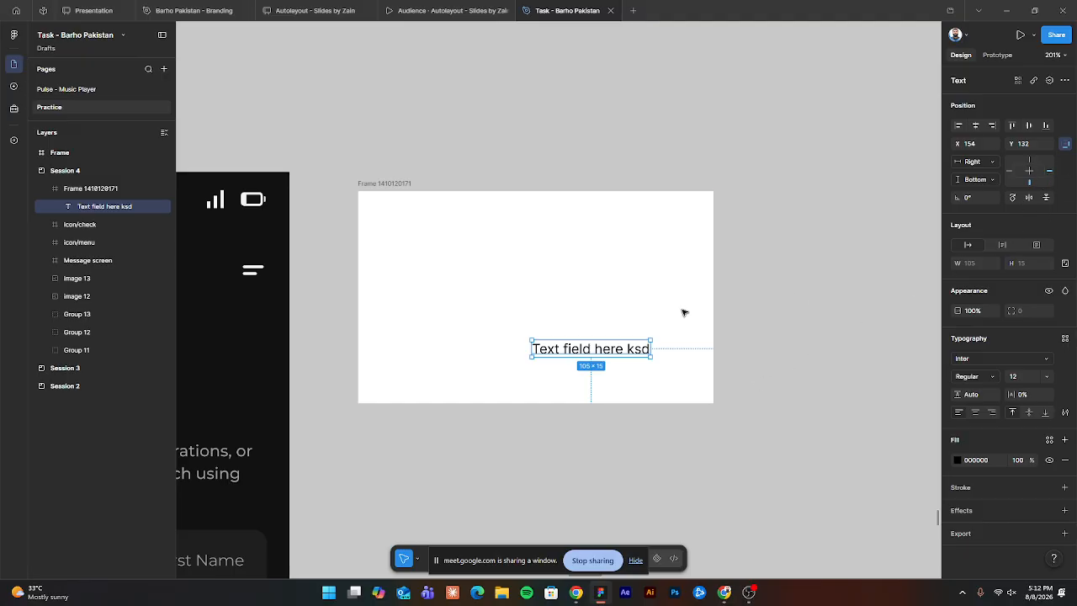
pyautogui.press('alt')
pyautogui.click(800, 311)
# Undo the last frame resize and measure the text's distances to the frame's edges again.
pyautogui.click(357, 183)
pyautogui.click(683, 363)
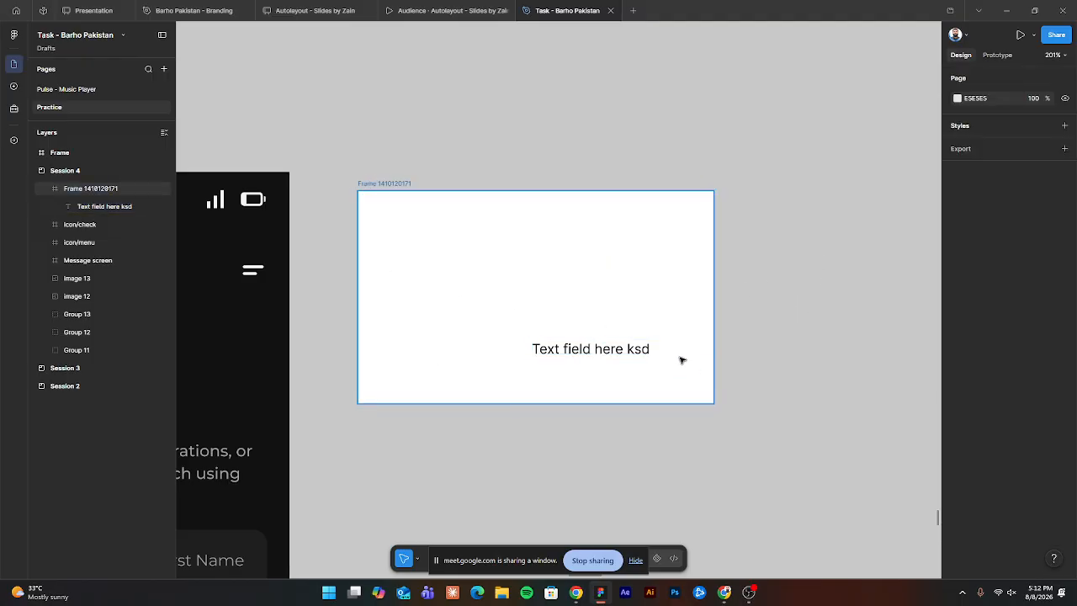
pyautogui.click(681, 360)
pyautogui.hotkey('shift', 'a')
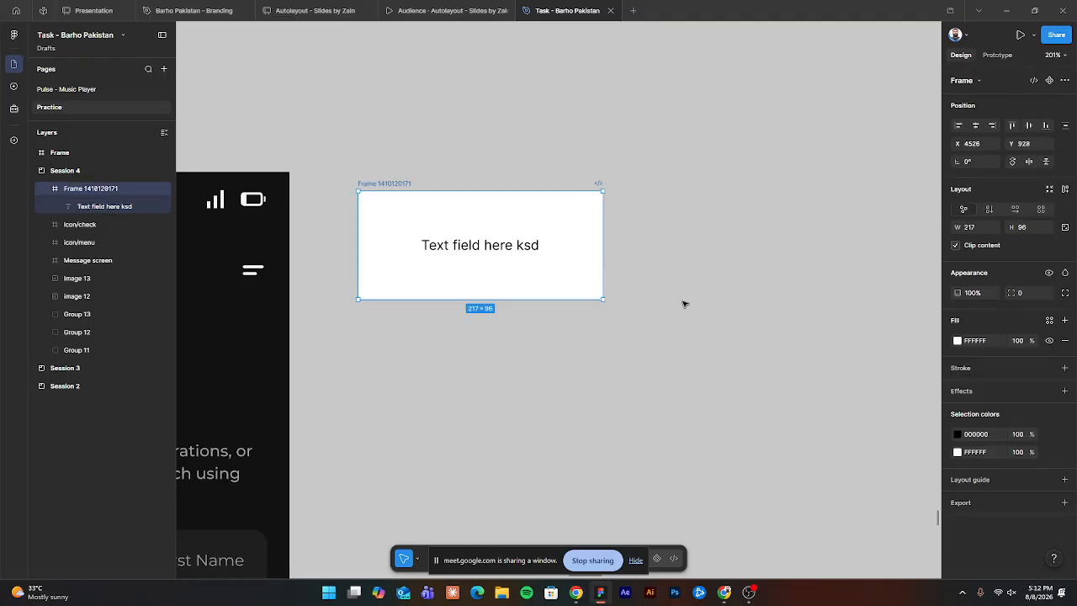
pyautogui.click(478, 246)
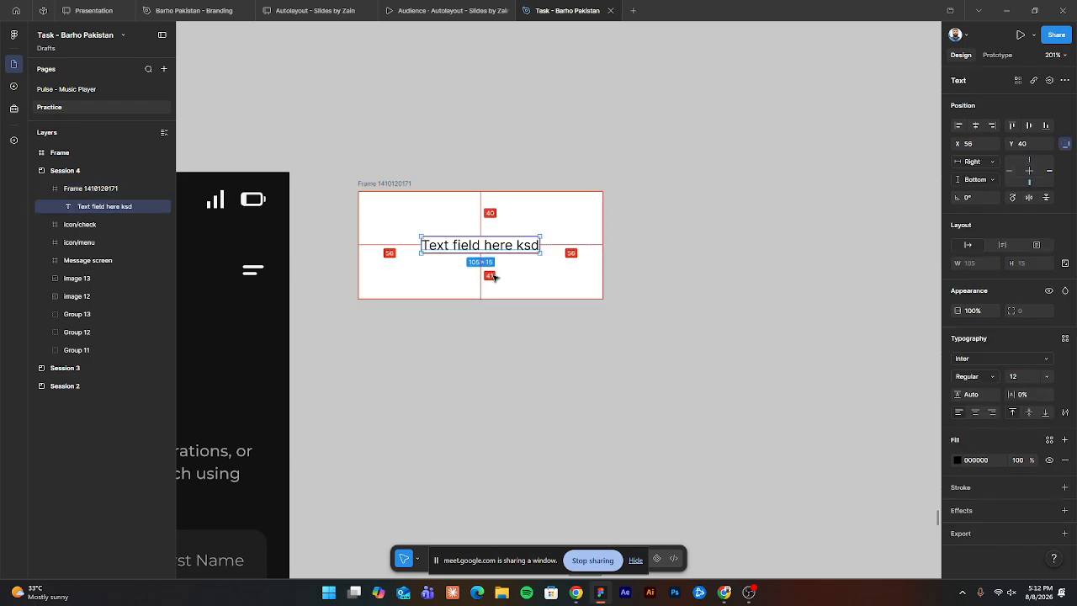
pyautogui.click(687, 274)
# Set the constraints of the text inside the white frame to Left and Top.
pyautogui.click(397, 191)
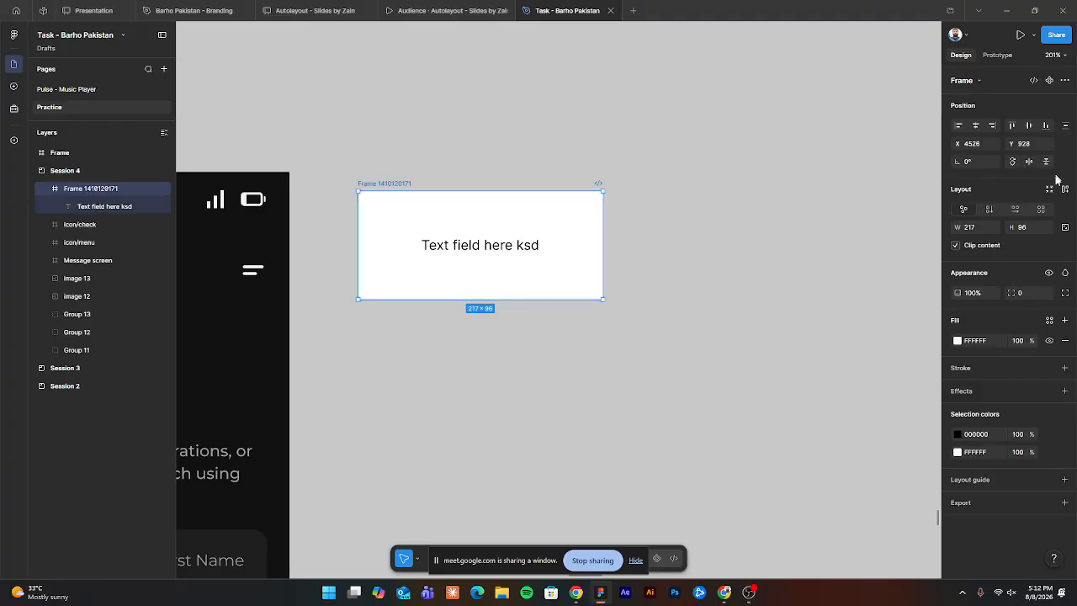
pyautogui.press('Return')
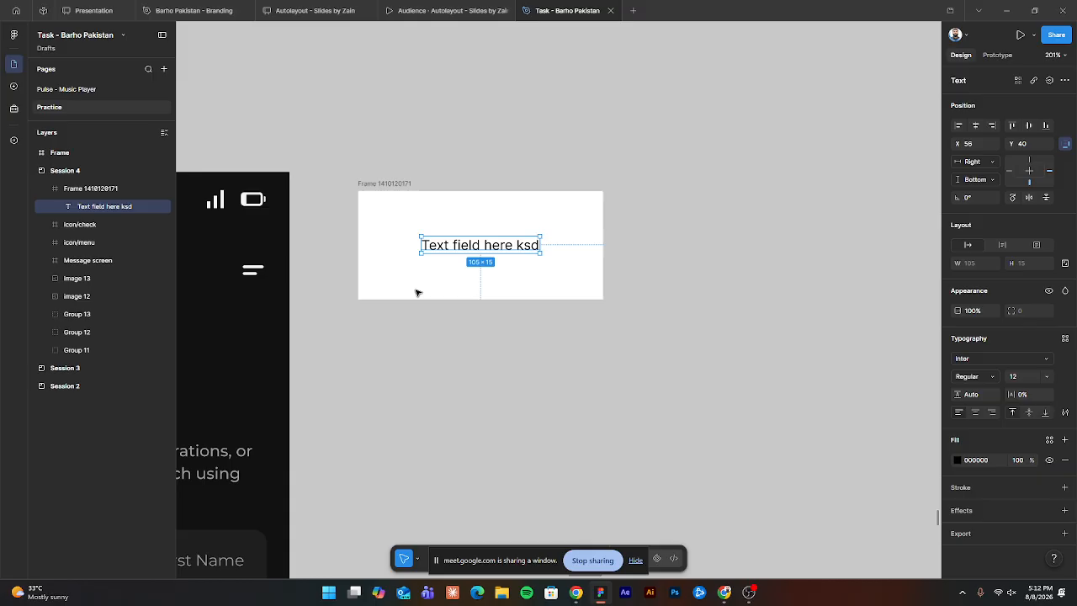
pyautogui.click(1027, 161)
pyautogui.click(1008, 172)
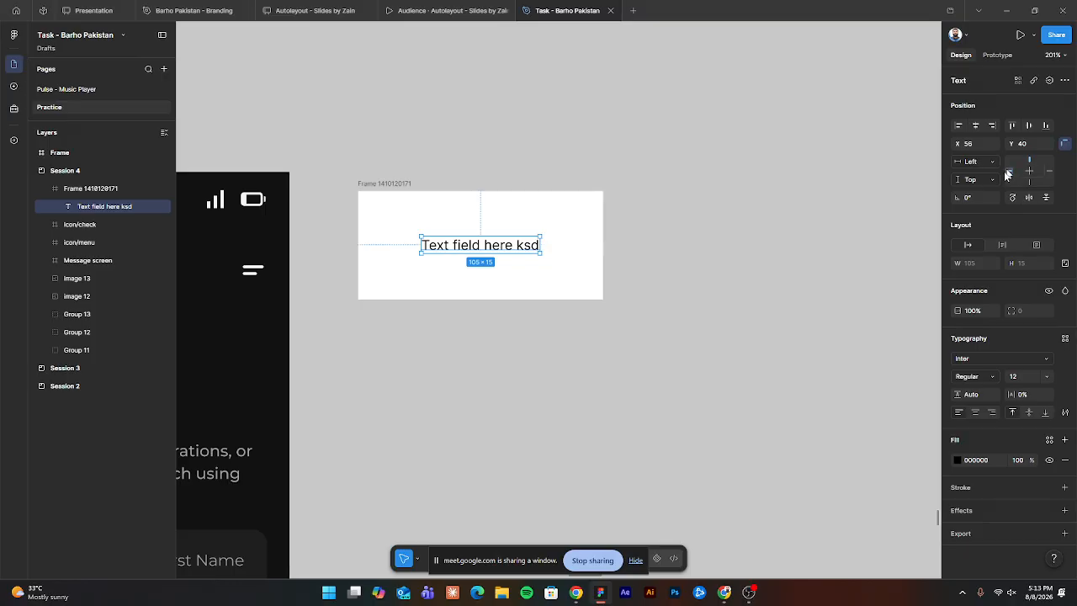
pyautogui.click(776, 177)
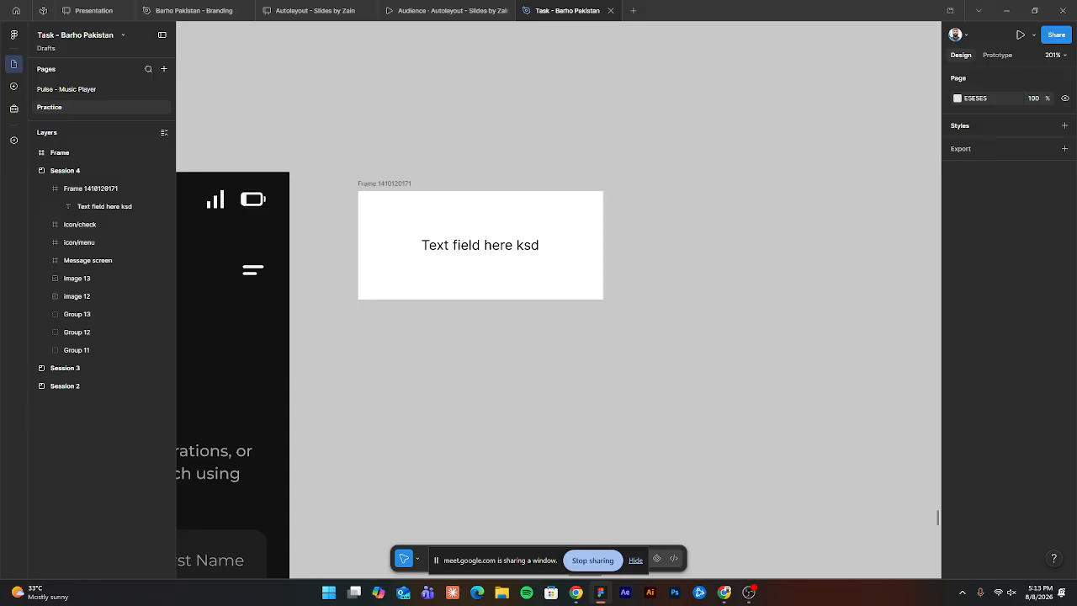
pyautogui.scroll(-3, 545, 144)
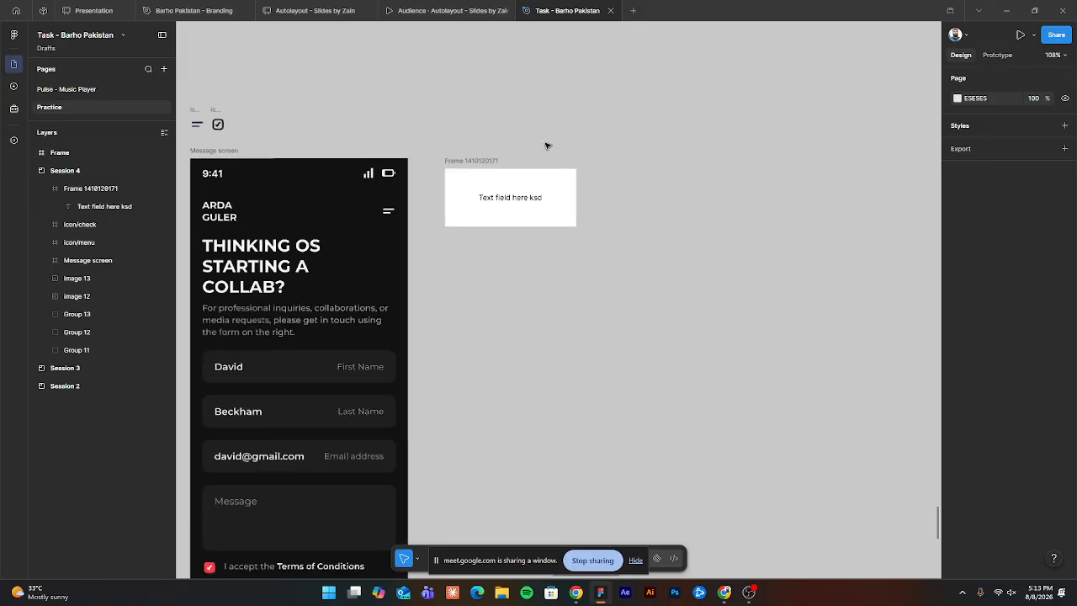
# Switch to the audience slides and advance from the Constraints slide to the Responsive vs Adaptive UI slide.
pyautogui.moveTo(507, 147); pyautogui.dragTo(625, 211)
pyautogui.click(437, 7)
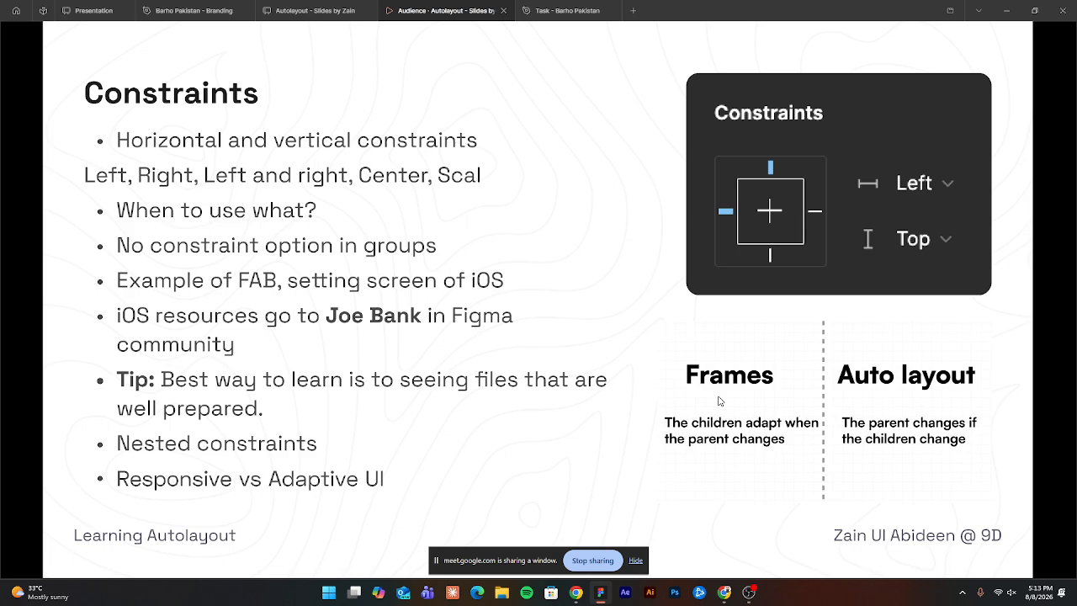
pyautogui.press('Right')
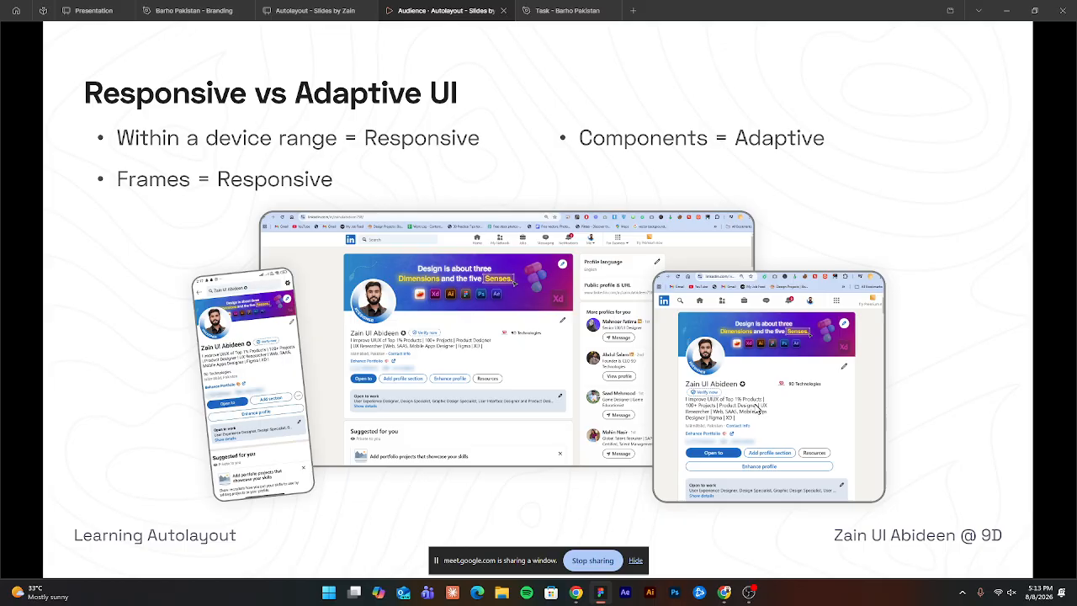
# Return to the Task - Barho Pakistan design file and widen the Message screen frame to about 763 × 800.
pyautogui.hotkey('ctrl', 'Tab')
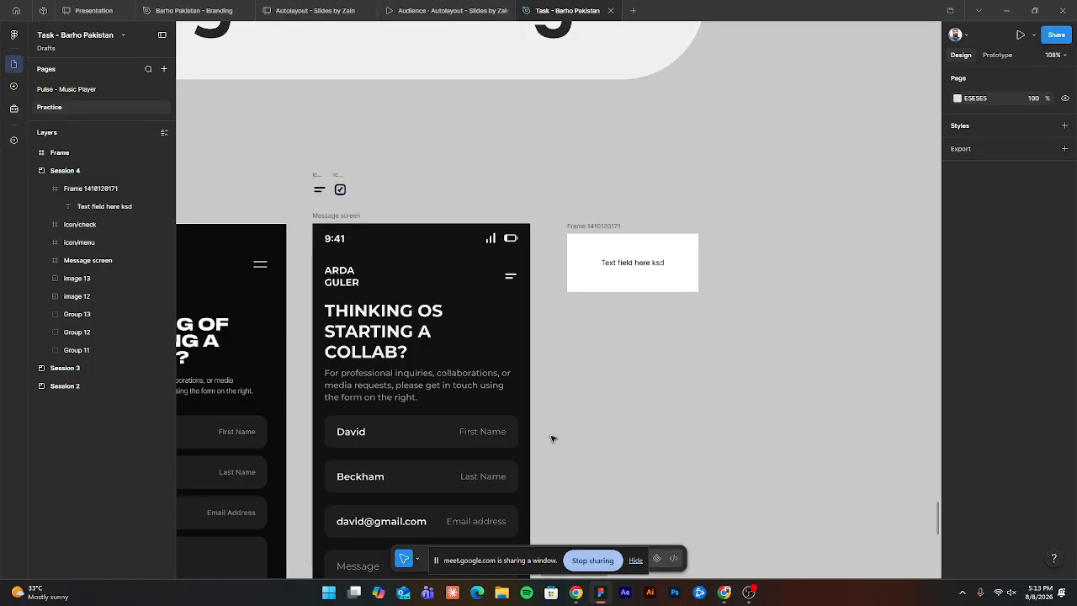
pyautogui.moveTo(612, 379); pyautogui.dragTo(502, 297)
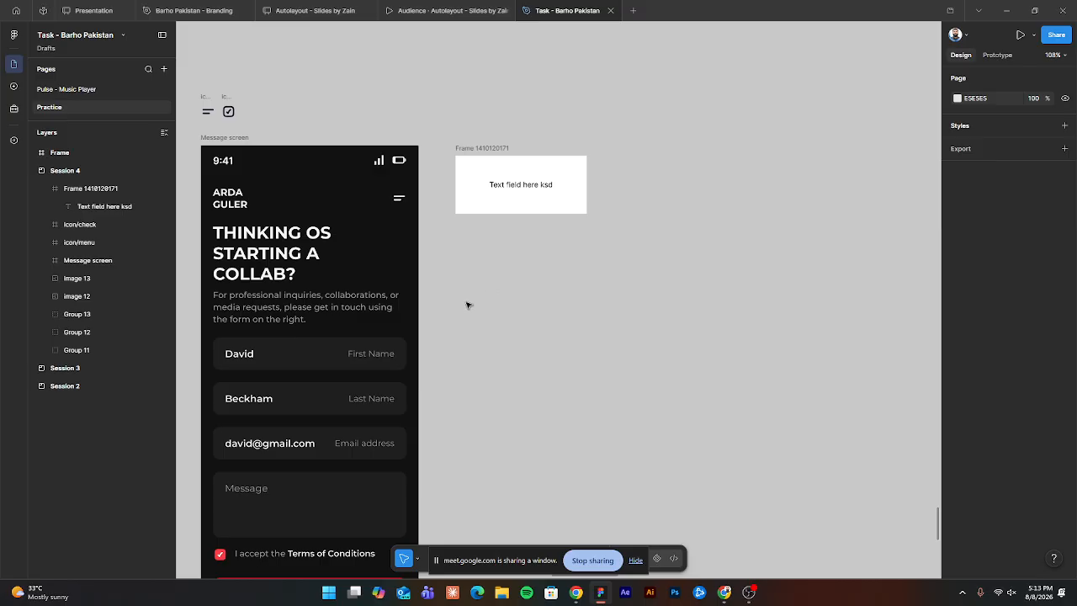
pyautogui.moveTo(464, 294); pyautogui.dragTo(510, 253)
pyautogui.hscroll(-4, 509, 253)
pyautogui.click(475, 263)
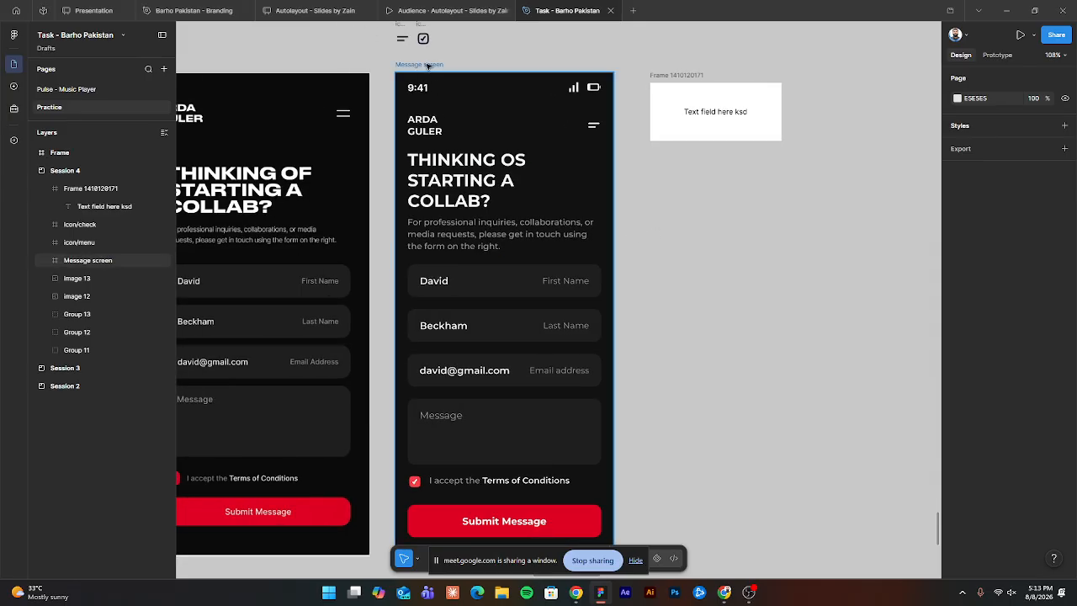
pyautogui.hscroll(3, 458, 311)
pyautogui.scroll(-2, 459, 312)
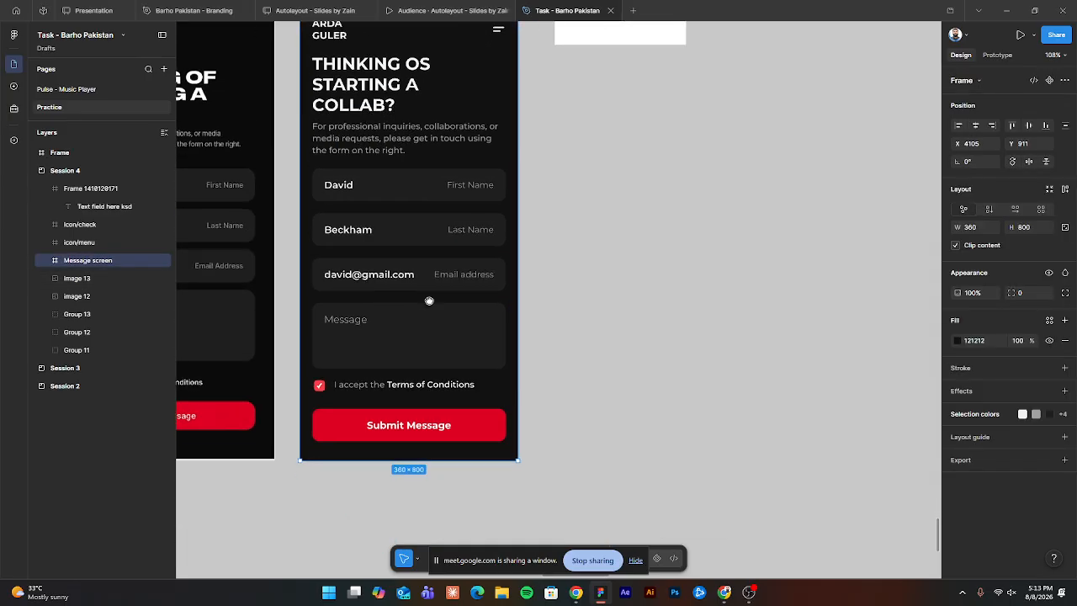
pyautogui.scroll(-3, 491, 308)
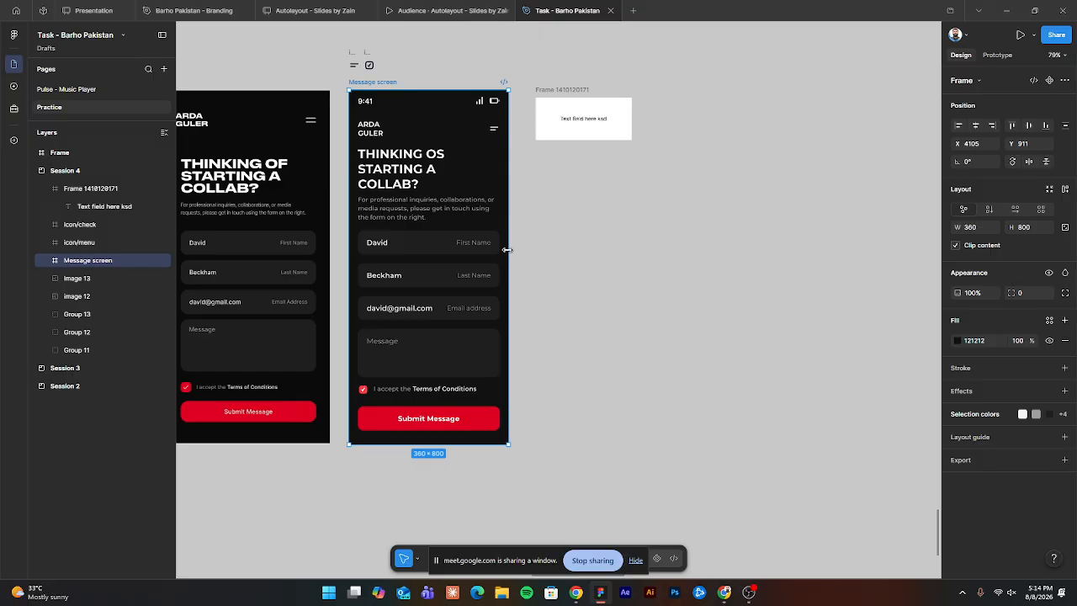
pyautogui.moveTo(507, 249); pyautogui.dragTo(686, 257)
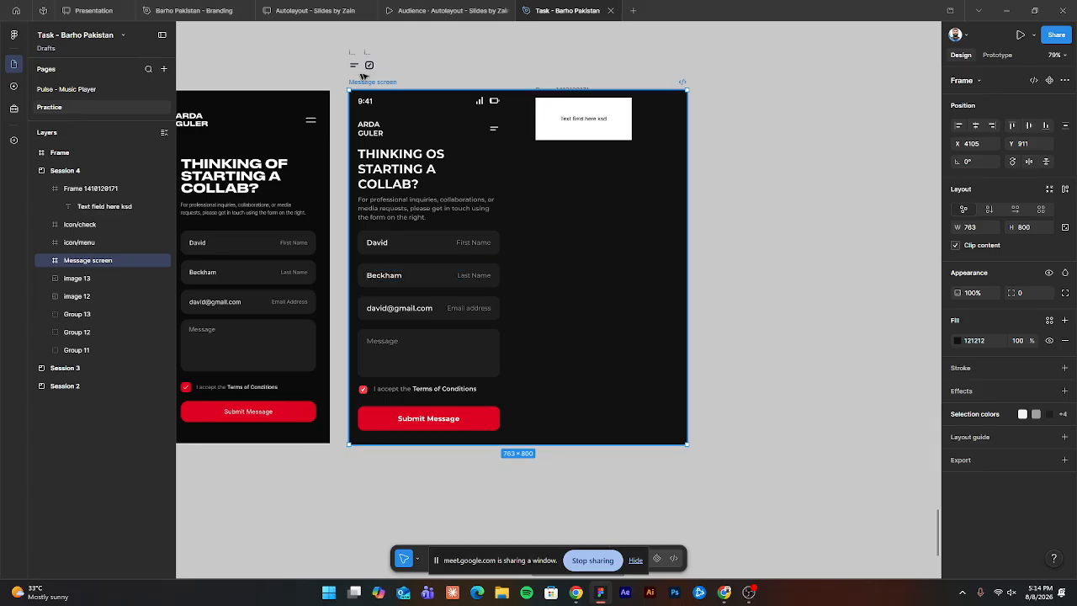
# Undo the Message screen frame's widening and go back to the Responsive vs Adaptive UI slide.
pyautogui.hotkey('ctrl', 'z')
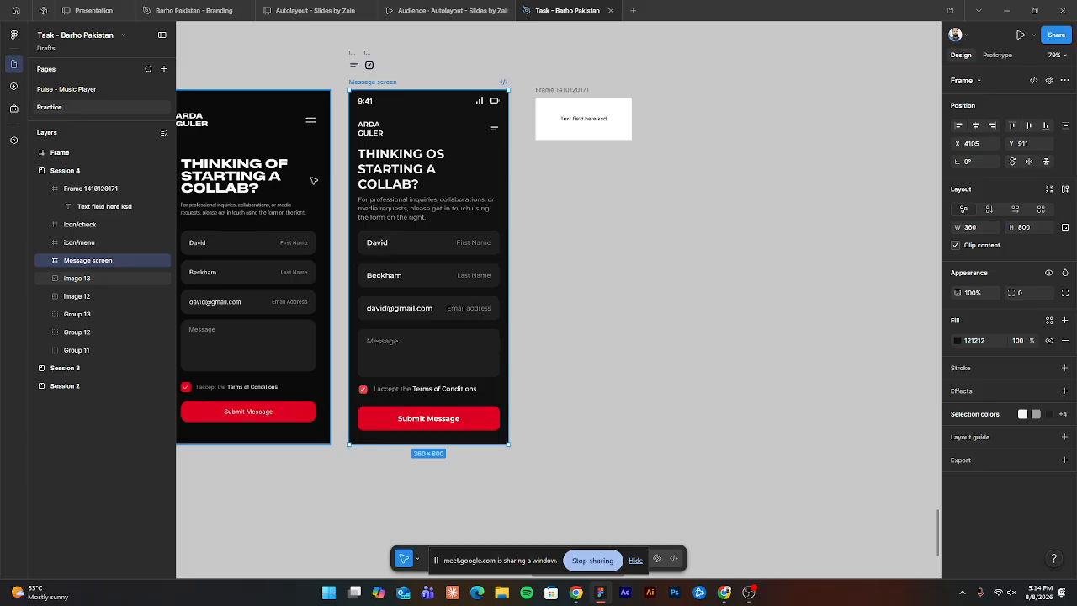
pyautogui.hotkey('ctrl', 'shift', 'Tab')
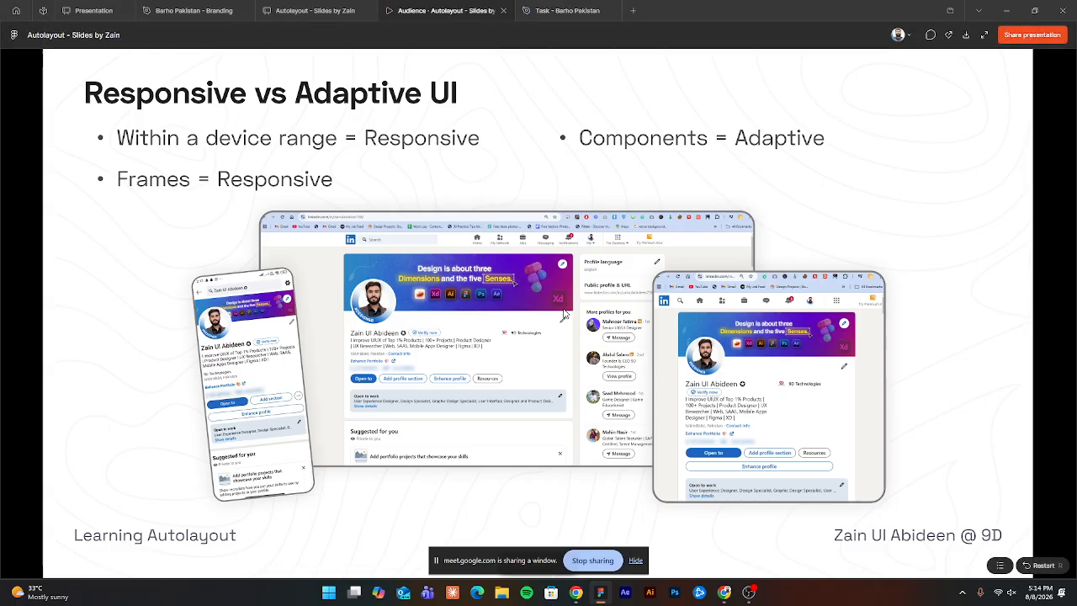
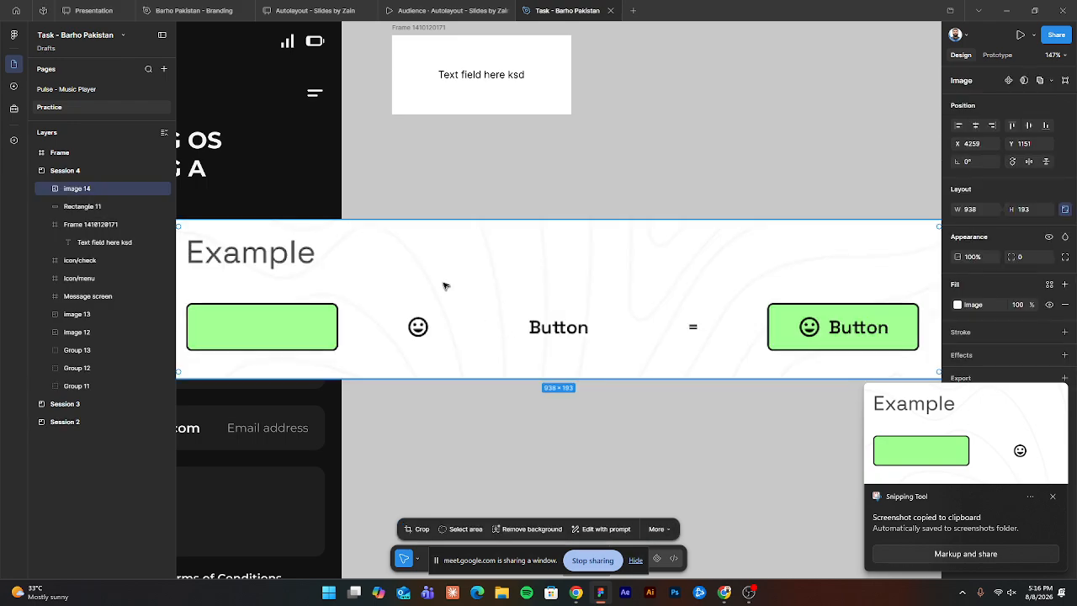
# Scale down the pasted Example image and place it just below the grey rectangle, aligned with its left edge.
pyautogui.scroll(-2, 474, 258)
pyautogui.moveTo(449, 301); pyautogui.dragTo(540, 344)
pyautogui.scroll(2, 496, 291)
# Fill the grey rectangle with the green (A0FF90) sampled from the button shape in the Example image.
pyautogui.click(499, 290)
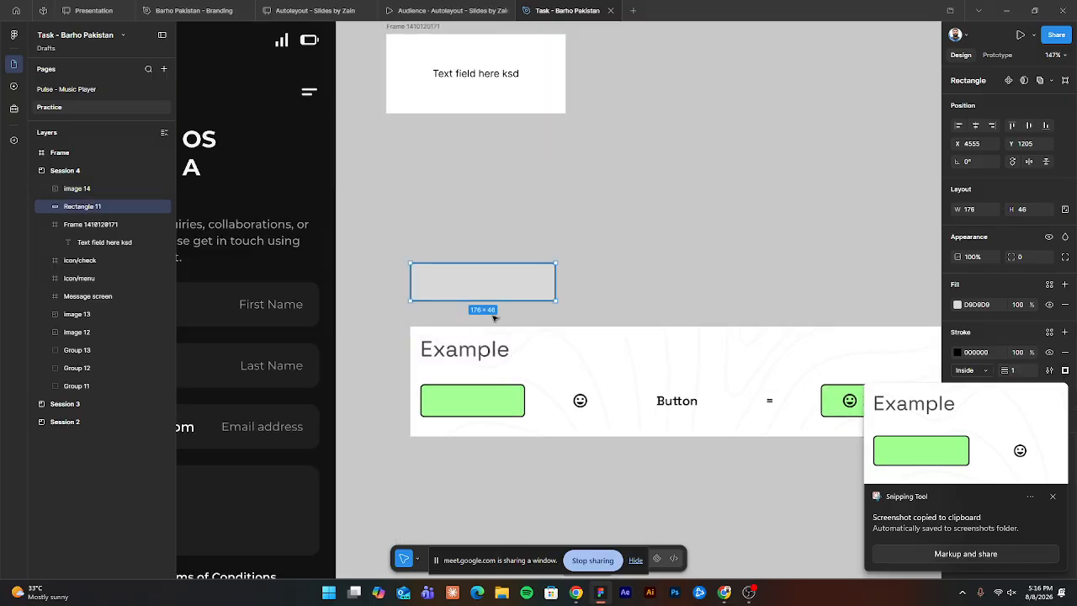
pyautogui.scroll(2, 494, 319)
pyautogui.press('i')
pyautogui.click(528, 435)
pyautogui.click(644, 213)
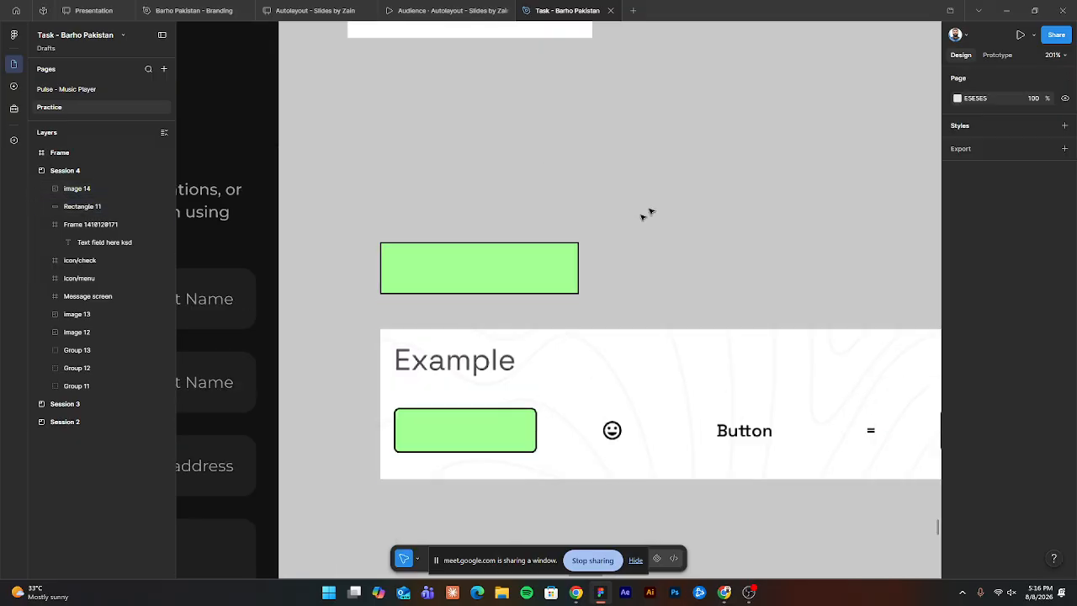
# Round the green rectangle's corners with a radius of 20.
pyautogui.click(553, 269)
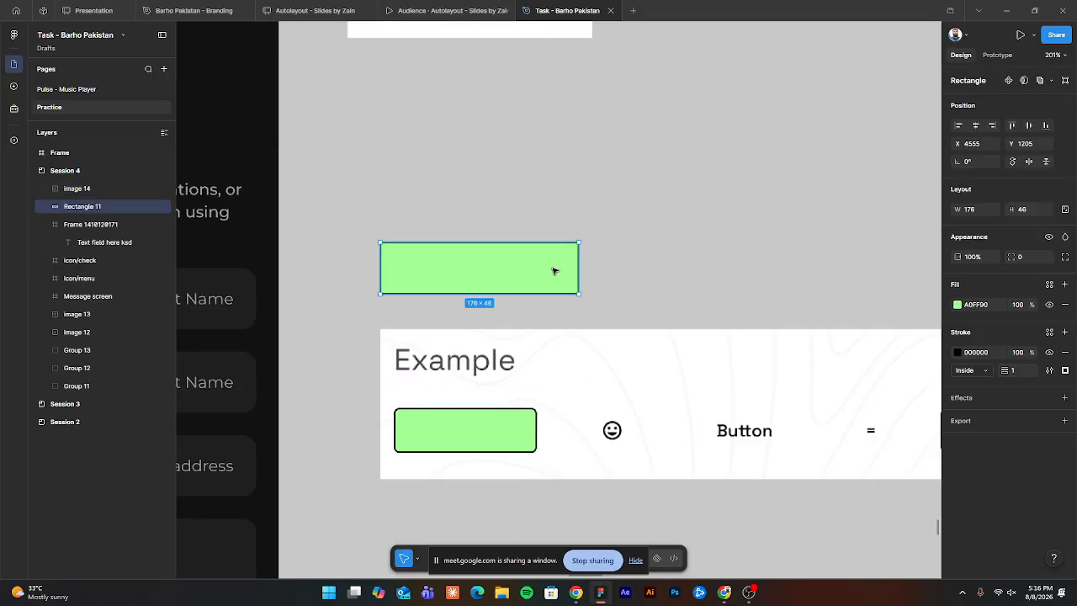
pyautogui.click(1006, 370)
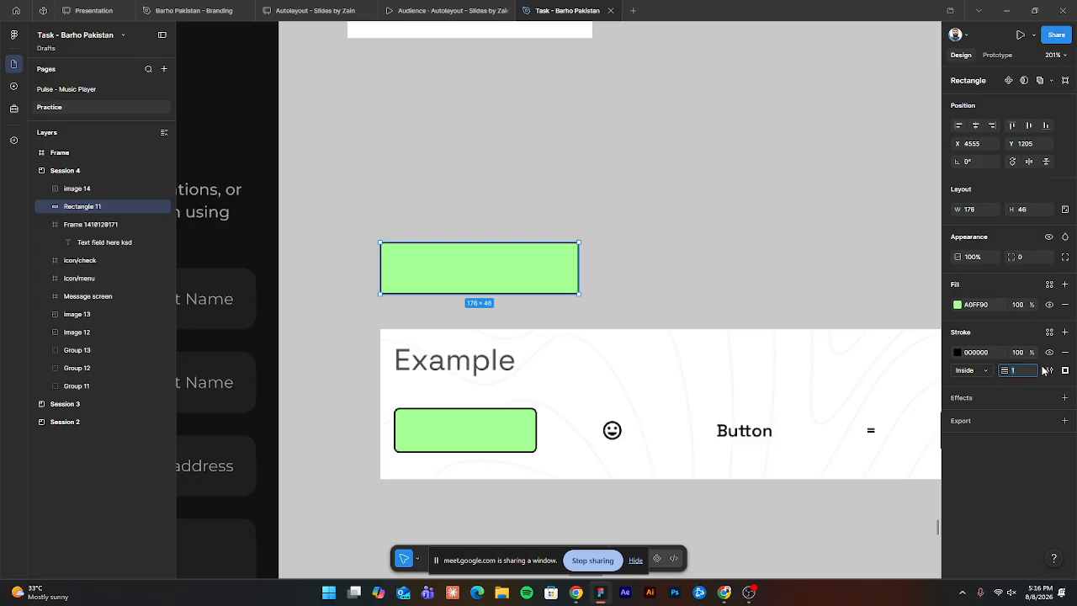
pyautogui.click(1021, 259)
pyautogui.write('20')
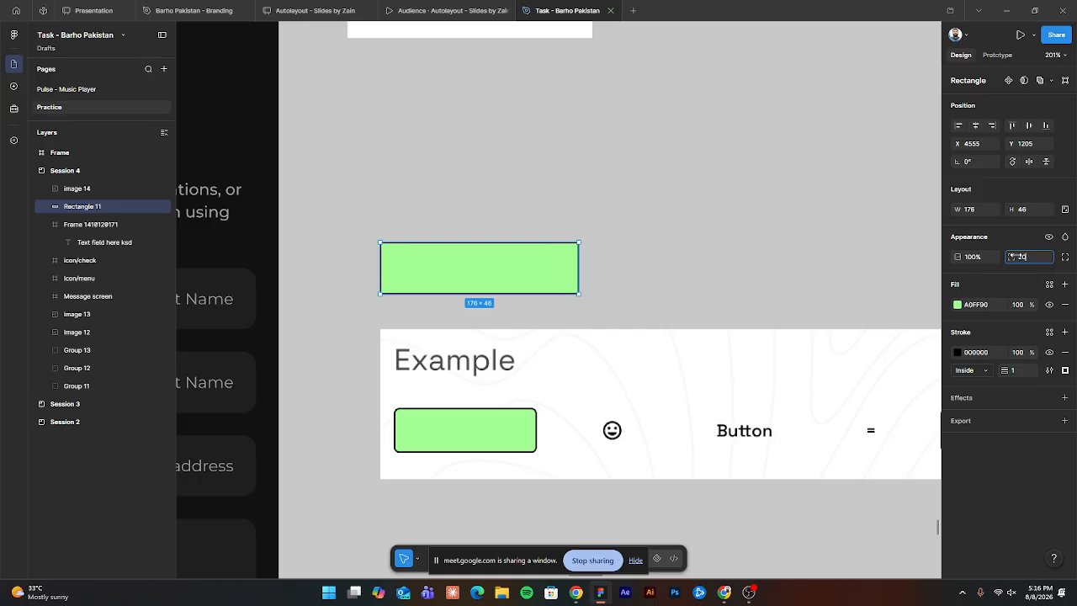
pyautogui.press('Return')
# Set the green rectangle's corner radius to 8.
pyautogui.click(1026, 256)
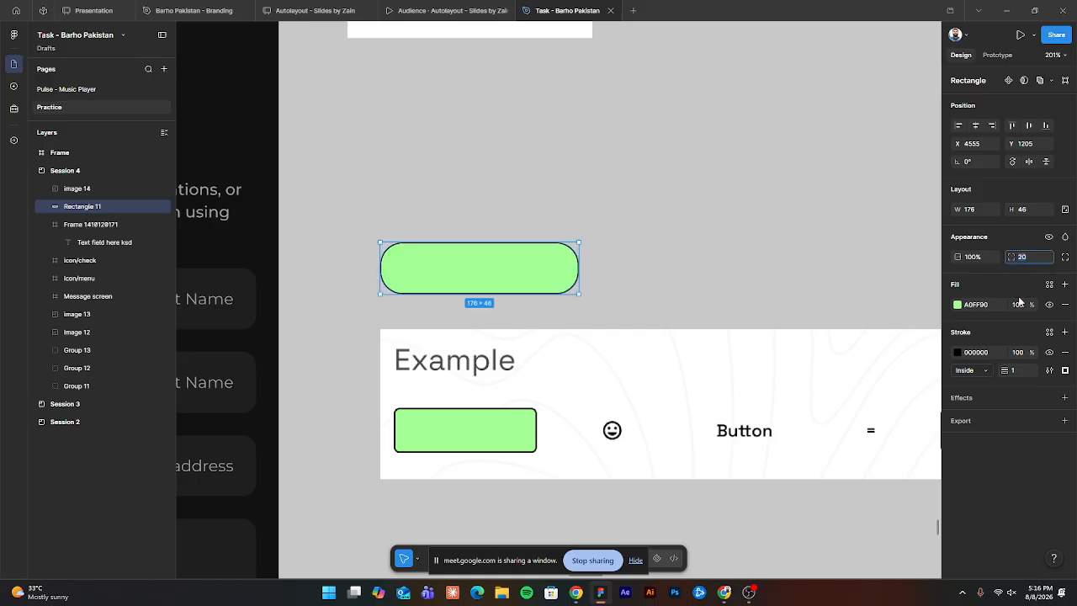
pyautogui.write('8')
pyautogui.press('Return')
pyautogui.click(640, 201)
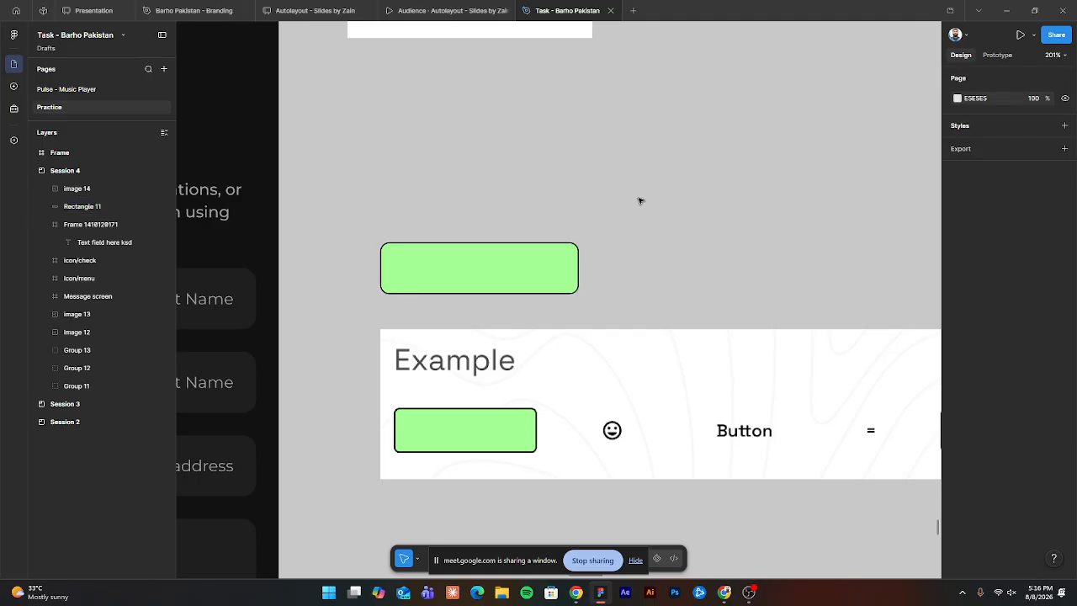
# Clear the screen-sharing bar out of the way and launch the Hugeicons Icon Library plugin.
pyautogui.moveTo(516, 561); pyautogui.dragTo(0, 98)
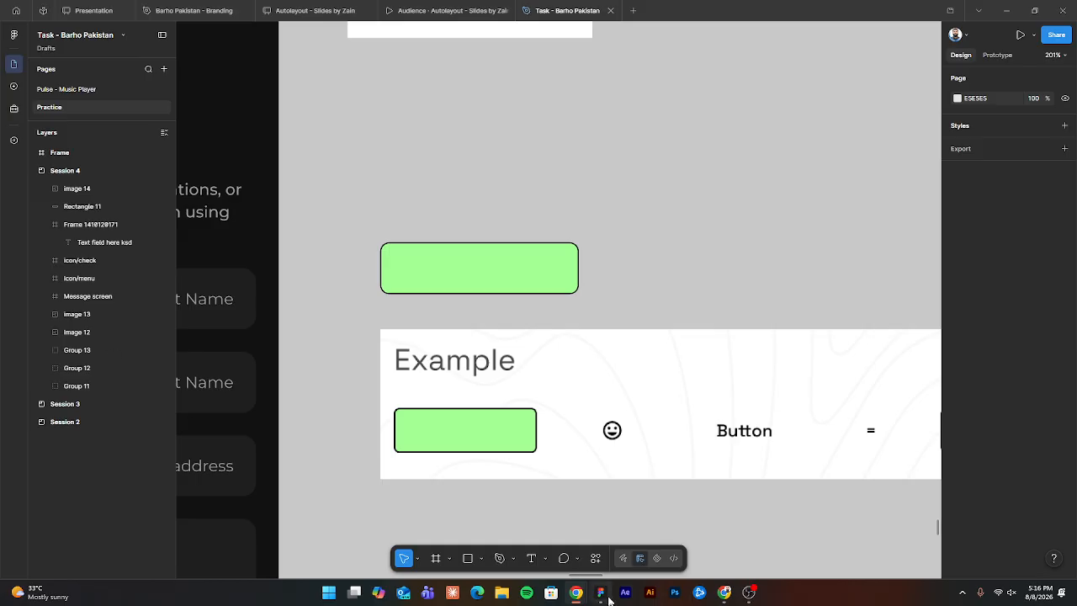
pyautogui.click(597, 559)
pyautogui.click(477, 375)
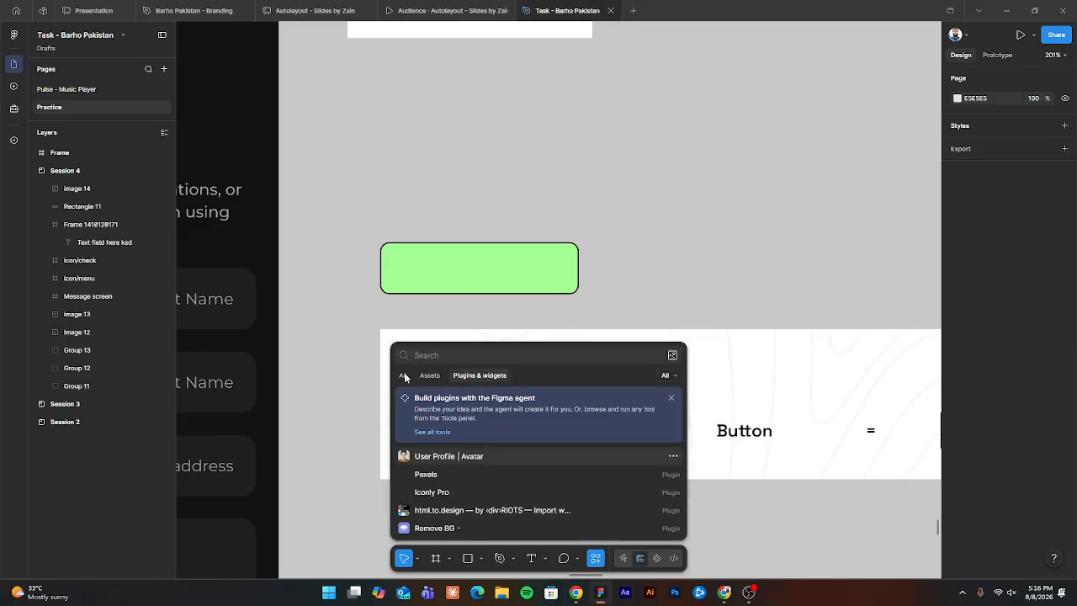
pyautogui.click(403, 375)
pyautogui.click(460, 409)
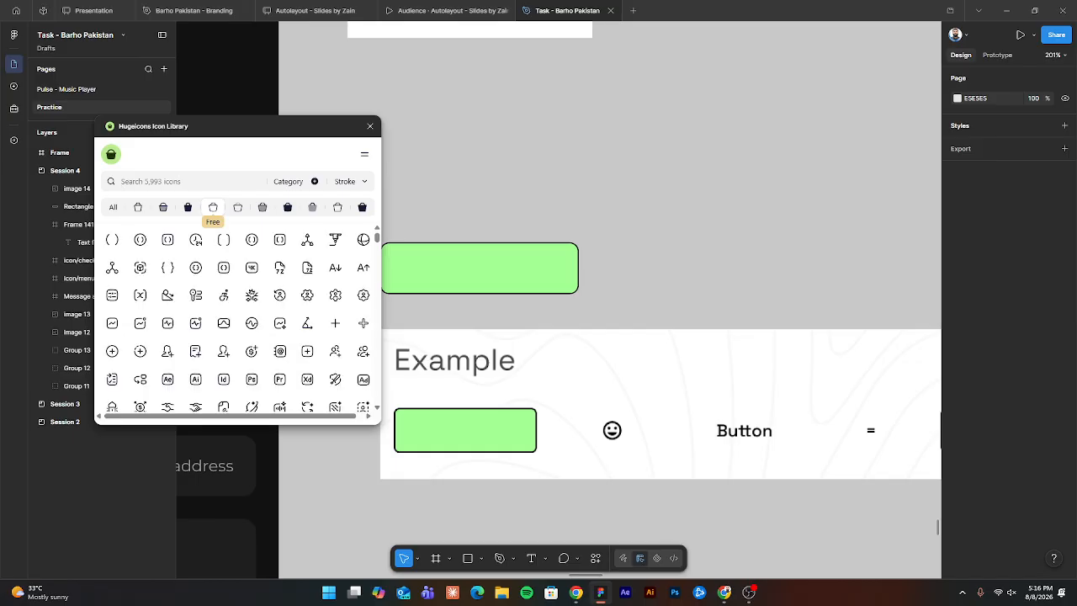
# Search the Hugeicons library for "emoji".
pyautogui.write('emoji')
pyautogui.hotkey('ctrl', 'a')
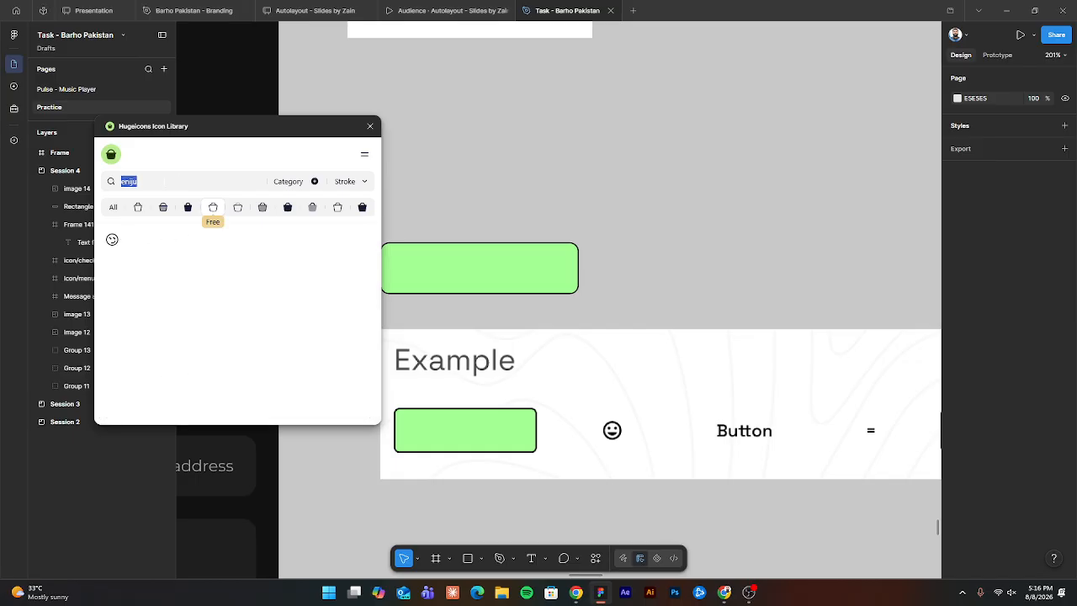
pyautogui.write('emoi')
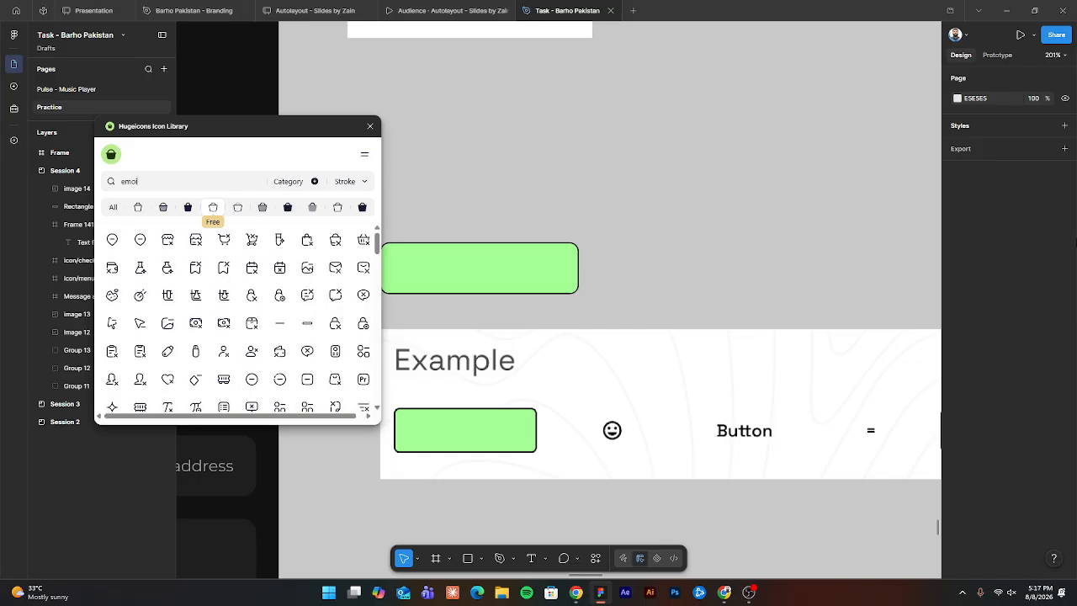
pyautogui.press('BackSpace')
pyautogui.write('ji')
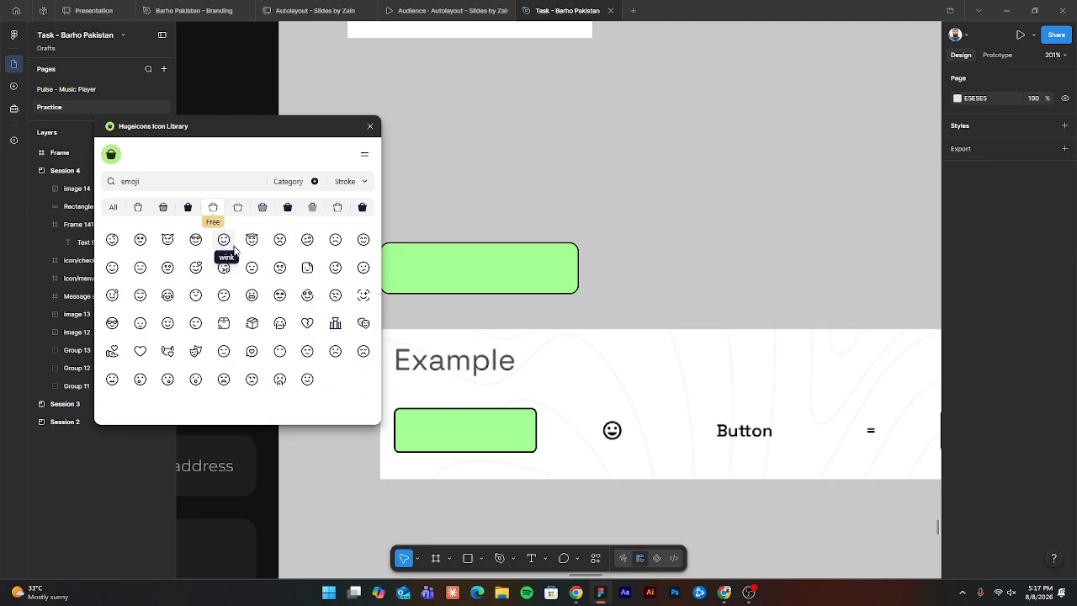
# Insert the smile icon, place it beside the green rectangle's right end, and close the icon library.
pyautogui.click(112, 267)
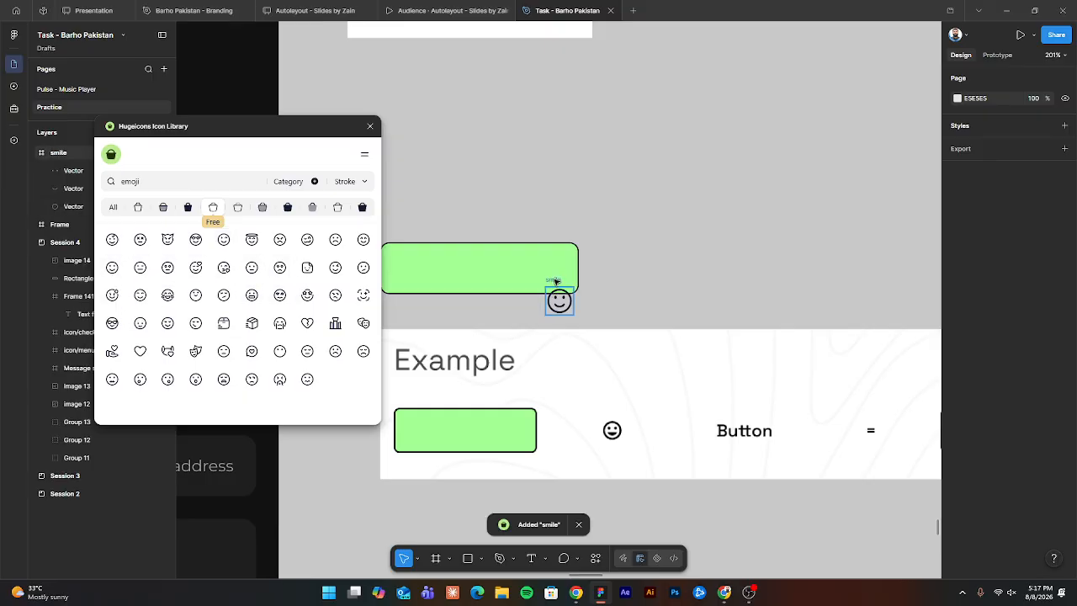
pyautogui.moveTo(551, 277); pyautogui.dragTo(607, 239)
pyautogui.moveTo(511, 213); pyautogui.dragTo(568, 209)
pyautogui.click(369, 126)
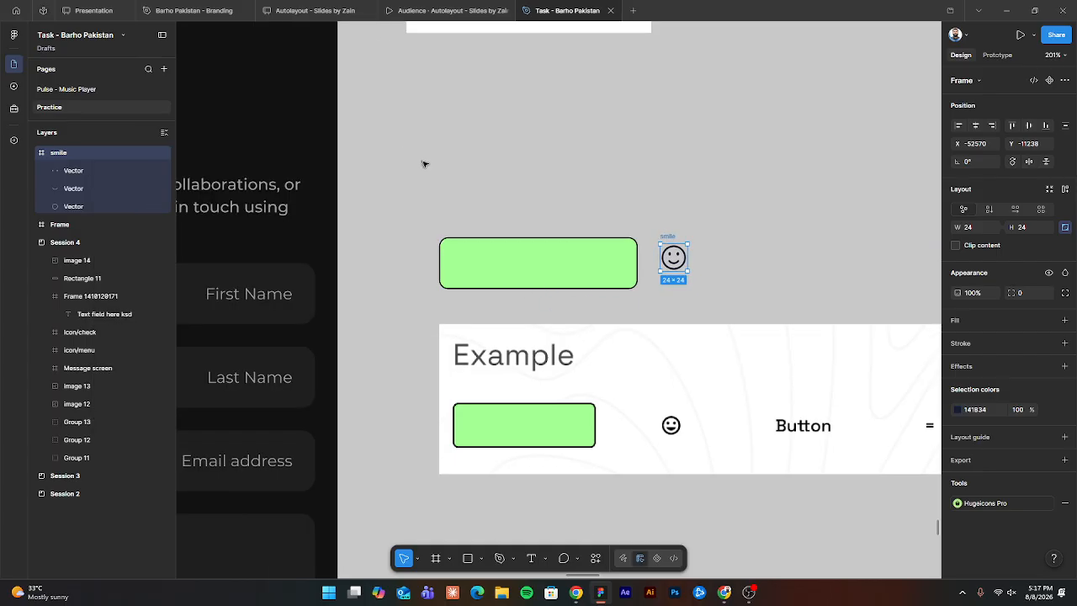
# Add a text layer reading "Button" in the empty canvas above the green rectangle.
pyautogui.press('t')
pyautogui.click(538, 145)
pyautogui.write('Button')
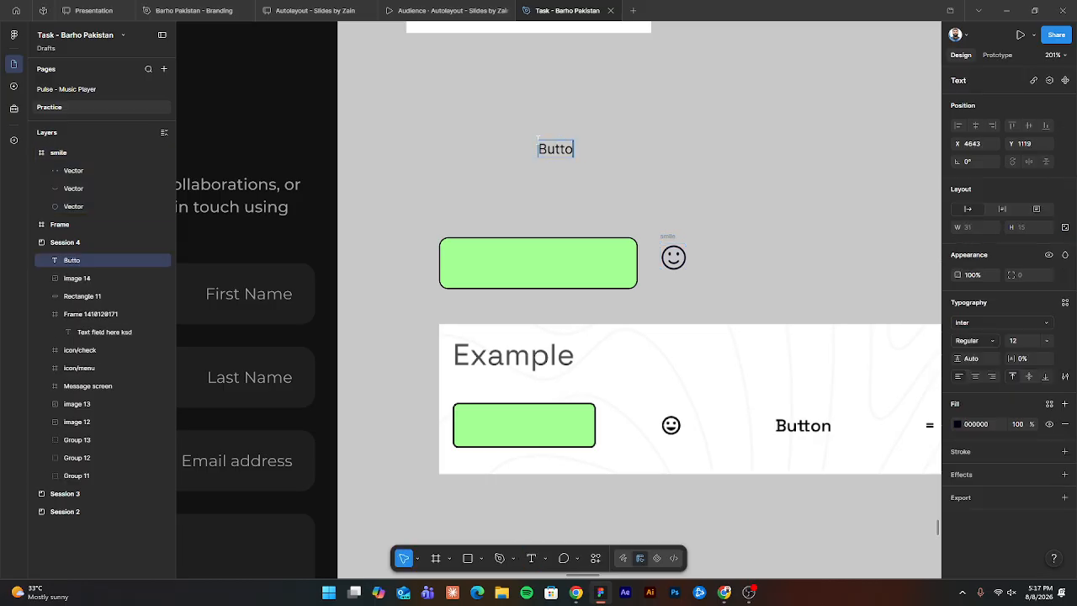
pyautogui.press('Escape')
# Move the smile icon and the "Button" text onto the green rectangle, with the icon left of the text.
pyautogui.hscroll(1, 578, 268)
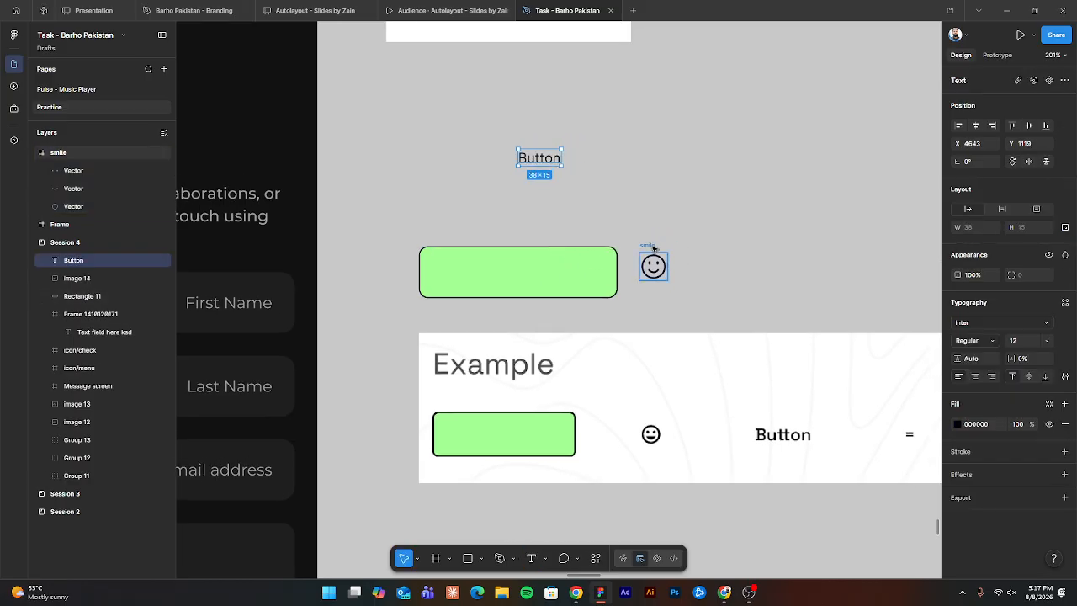
pyautogui.moveTo(654, 264); pyautogui.dragTo(469, 252)
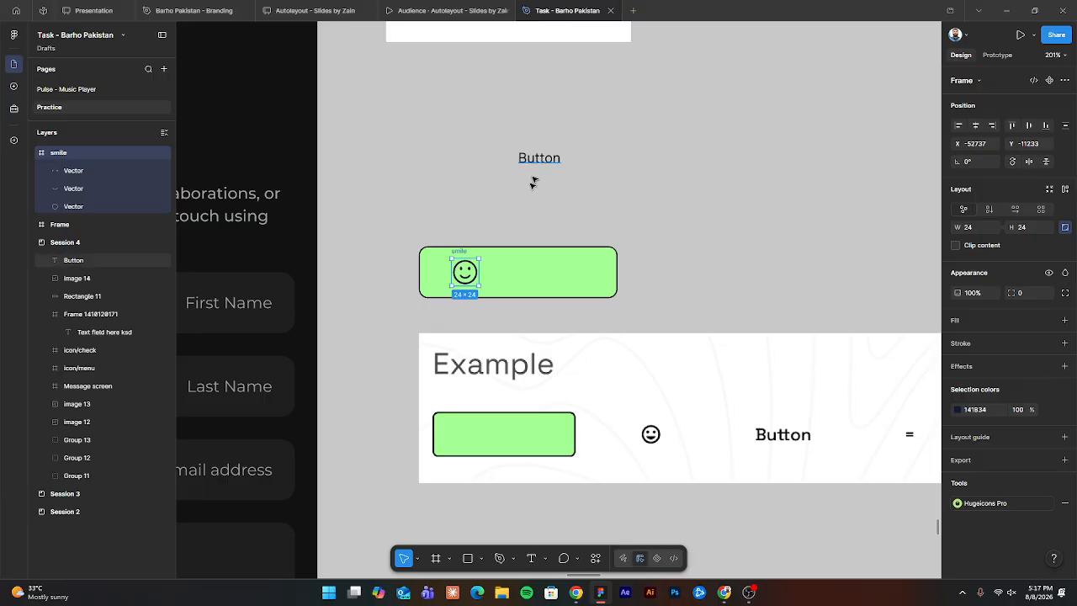
pyautogui.moveTo(533, 173); pyautogui.dragTo(524, 276)
# Select the green rectangle, smile icon and "Button" text together and group them.
pyautogui.scroll(5, 482, 277)
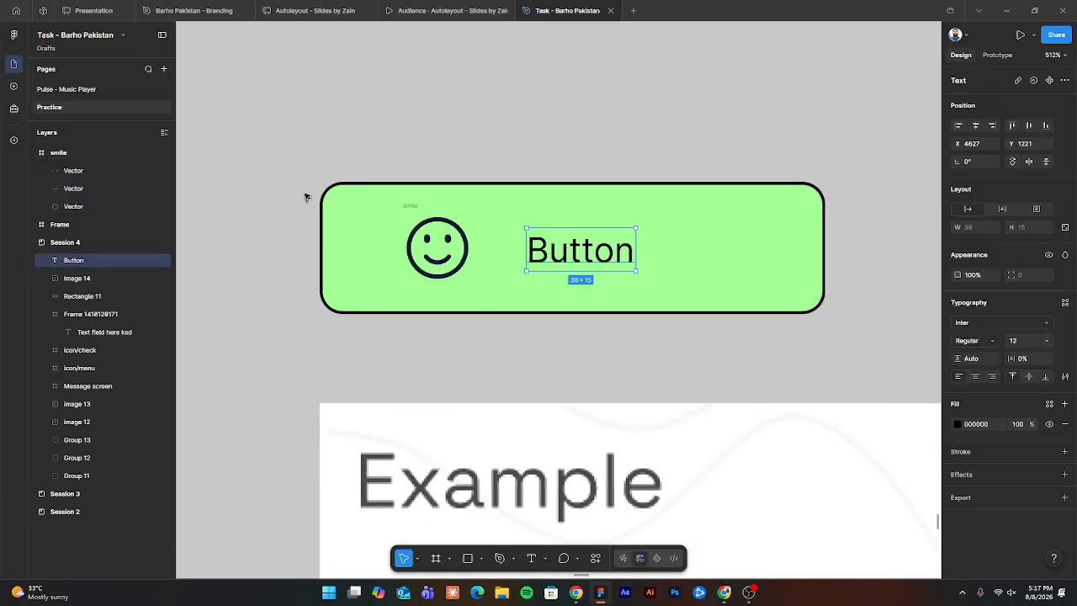
pyautogui.moveTo(281, 137); pyautogui.dragTo(935, 378)
pyautogui.hotkey('ctrl', 'g')
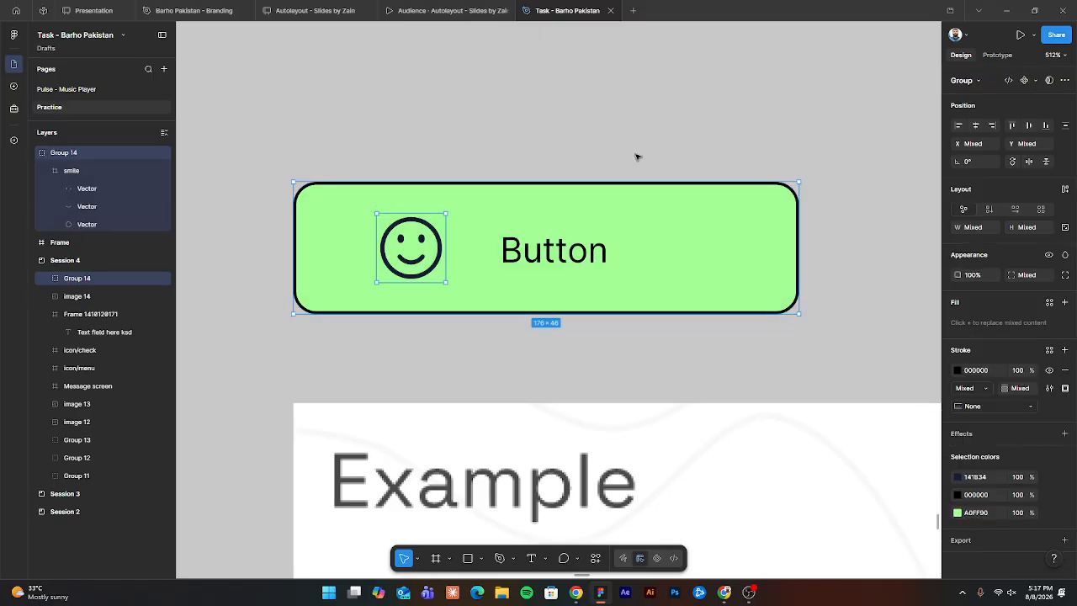
# Try moving the grouped button above the finished button at the Example image's right end, and undo the move.
pyautogui.click(622, 108)
pyautogui.scroll(-5, 590, 222)
pyautogui.moveTo(673, 308); pyautogui.dragTo(451, 284)
pyautogui.moveTo(373, 212); pyautogui.dragTo(645, 220)
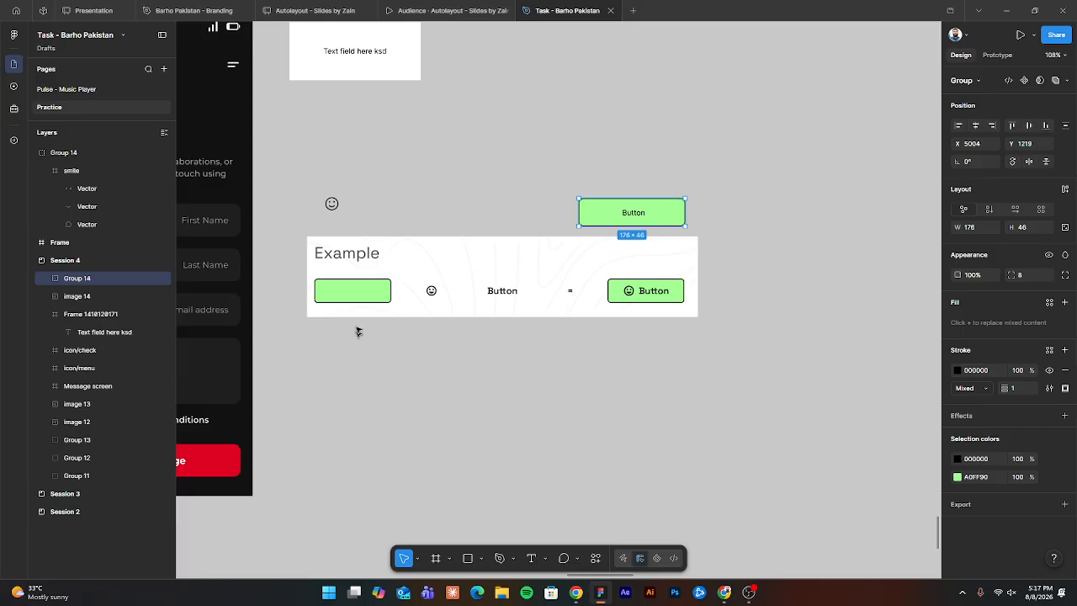
pyautogui.hotkey('ctrl', 'z')
# Select the smile icon's group, collapse its smile layer, and try a move on the button before undoing it.
pyautogui.scroll(5, 342, 222)
pyautogui.click(309, 158)
pyautogui.moveTo(315, 163); pyautogui.dragTo(396, 262)
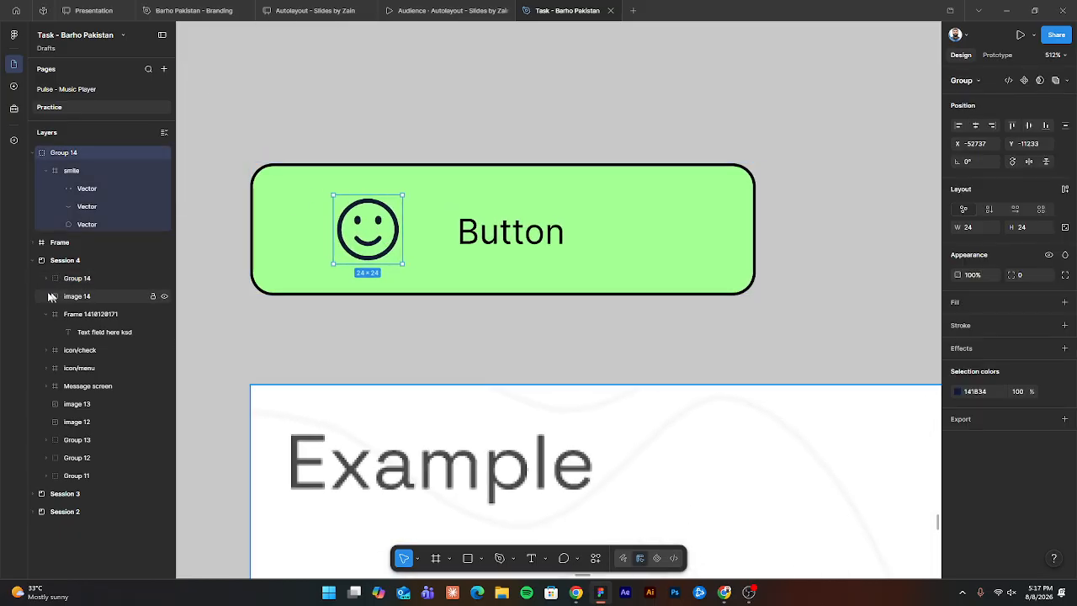
pyautogui.click(45, 170)
pyautogui.click(296, 213)
pyautogui.moveTo(306, 212); pyautogui.dragTo(358, 187)
pyautogui.hotkey('ctrl', 'z')
# Ungroup the green rectangle and "Button" text, and regroup them together with the smile icon.
pyautogui.click(443, 127)
pyautogui.click(370, 241)
pyautogui.click(482, 237)
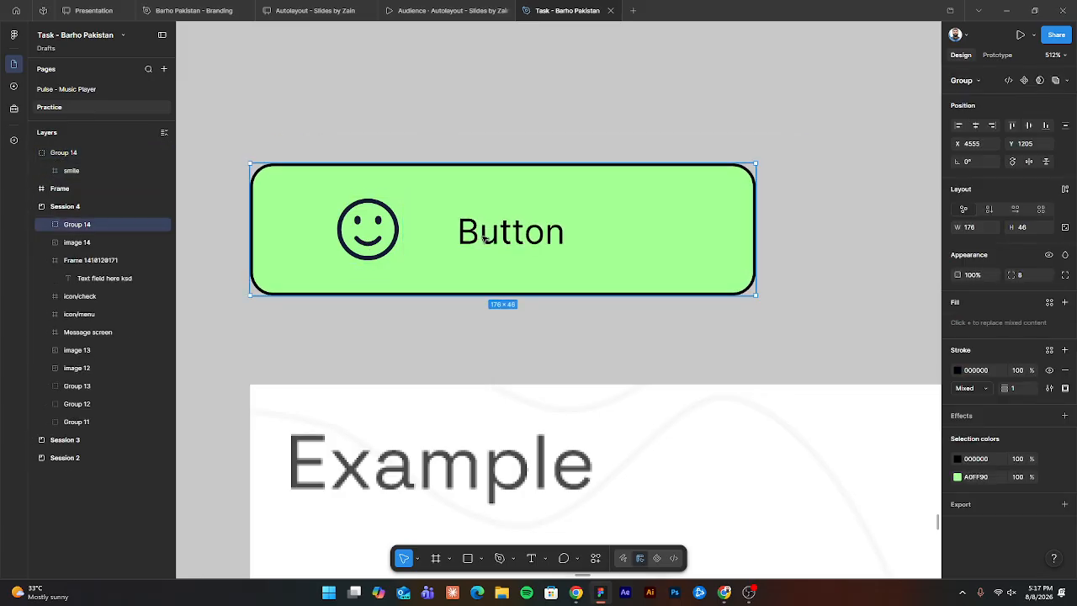
pyautogui.hotkey('ctrl', 'shift', 'g')
pyautogui.click(272, 136)
pyautogui.moveTo(261, 149); pyautogui.dragTo(772, 339)
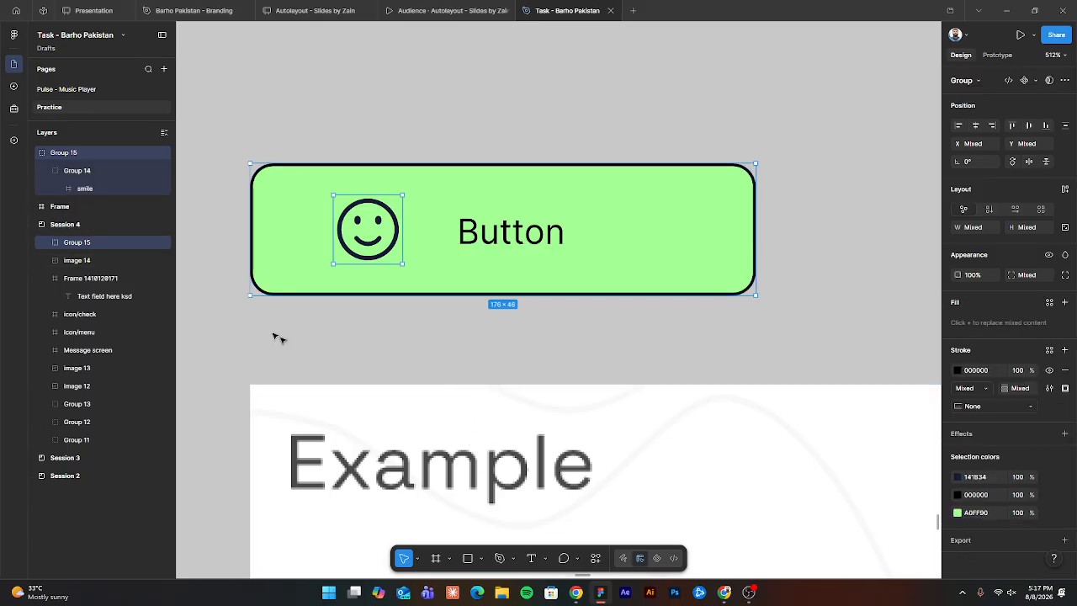
pyautogui.hotkey('ctrl', 'g')
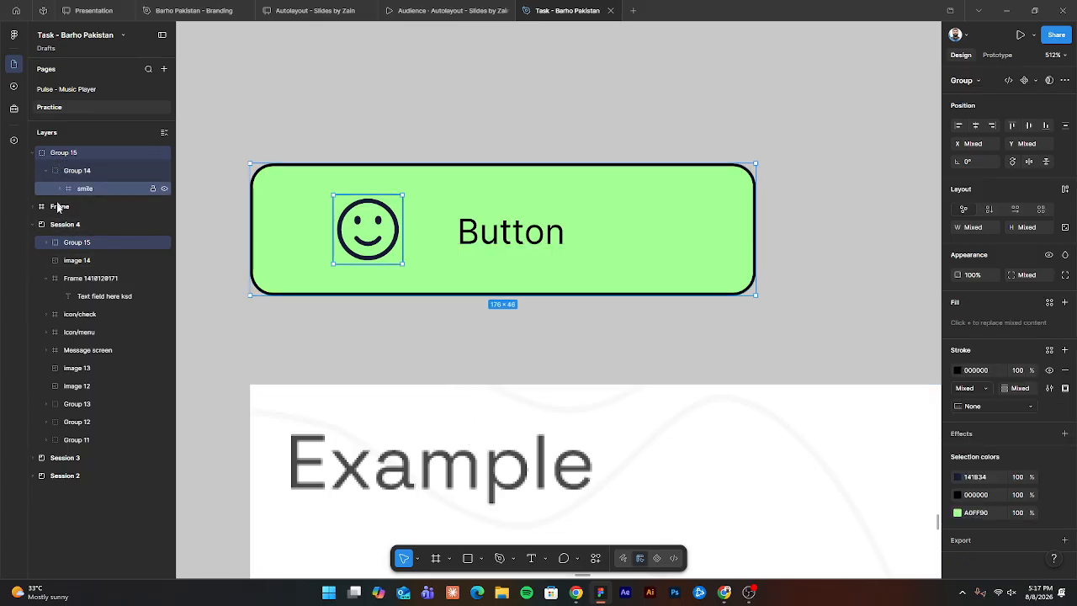
pyautogui.click(722, 107)
pyautogui.click(500, 233)
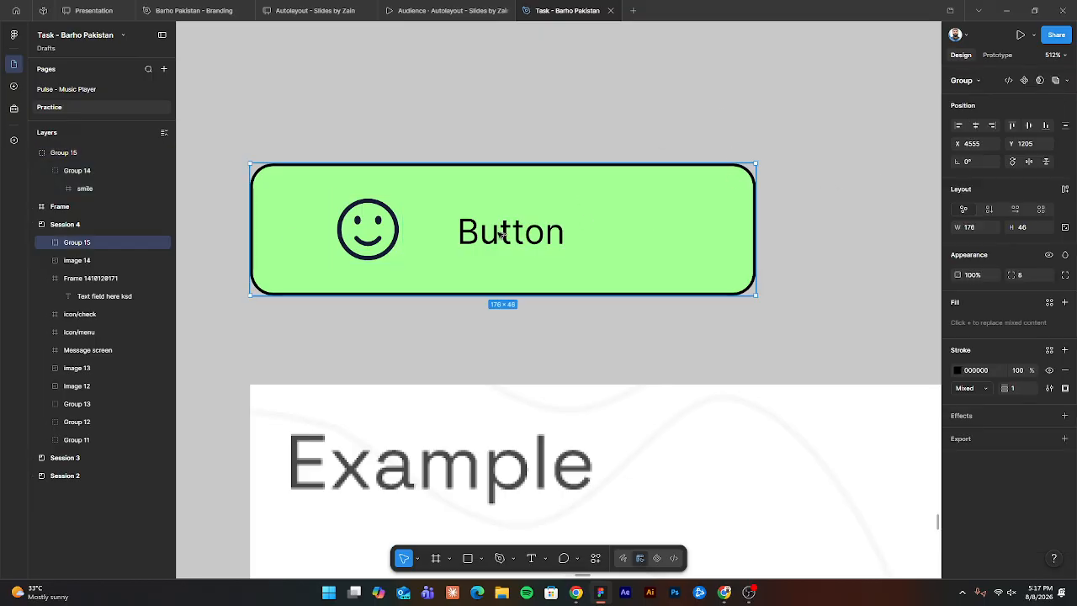
# Add a new "Button" text on the empty canvas beside the green grouped button.
pyautogui.moveTo(500, 329); pyautogui.dragTo(416, 272)
pyautogui.scroll(-3, 434, 274)
pyautogui.moveTo(440, 324); pyautogui.dragTo(423, 317)
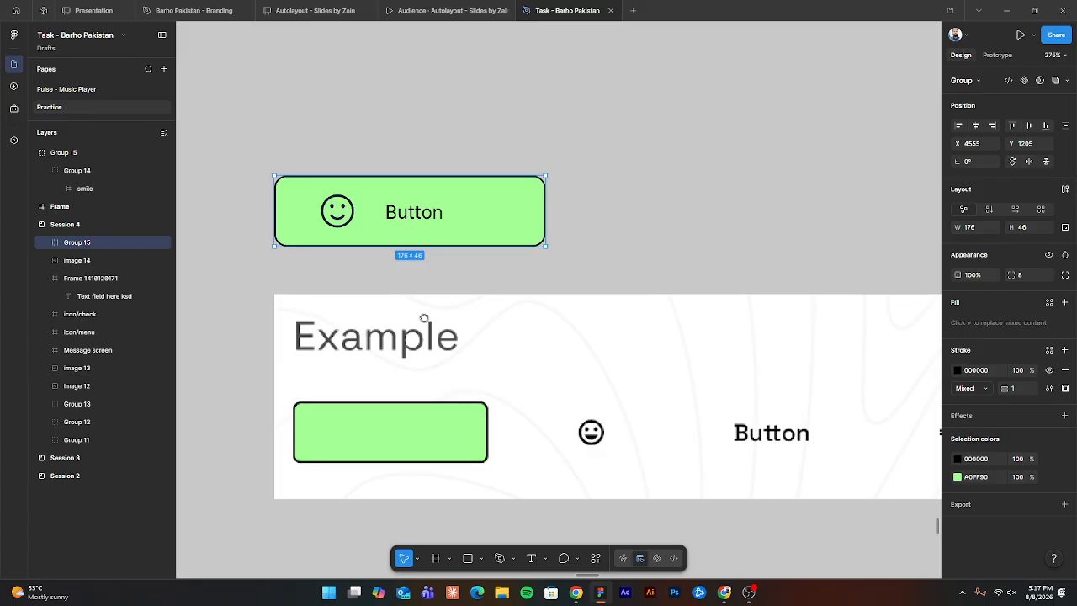
pyautogui.moveTo(479, 361); pyautogui.dragTo(429, 329)
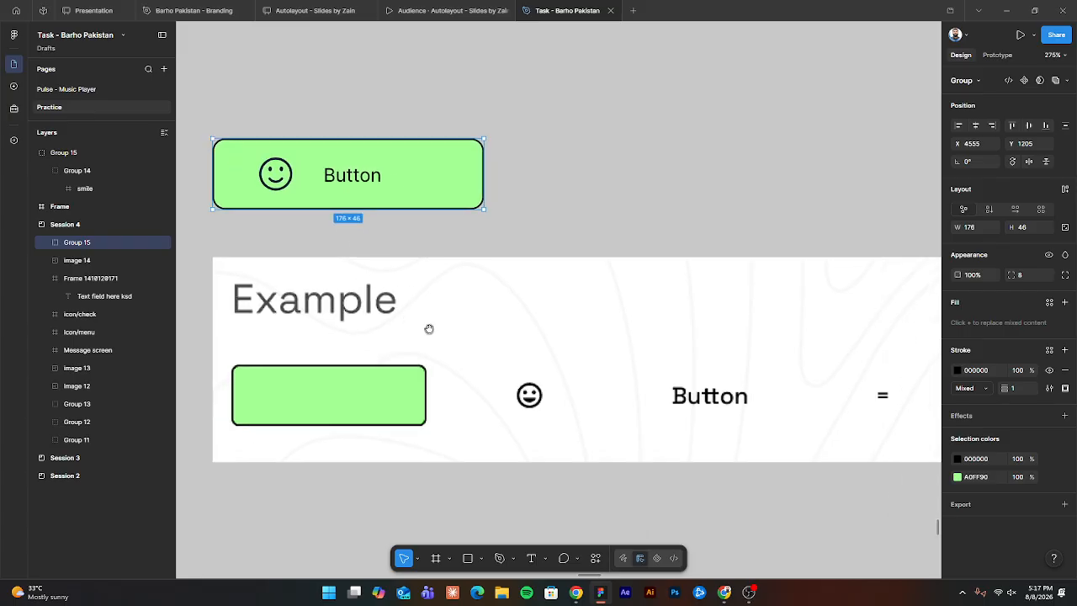
pyautogui.moveTo(634, 431); pyautogui.dragTo(458, 393)
pyautogui.moveTo(803, 378); pyautogui.dragTo(720, 408)
pyautogui.press('t')
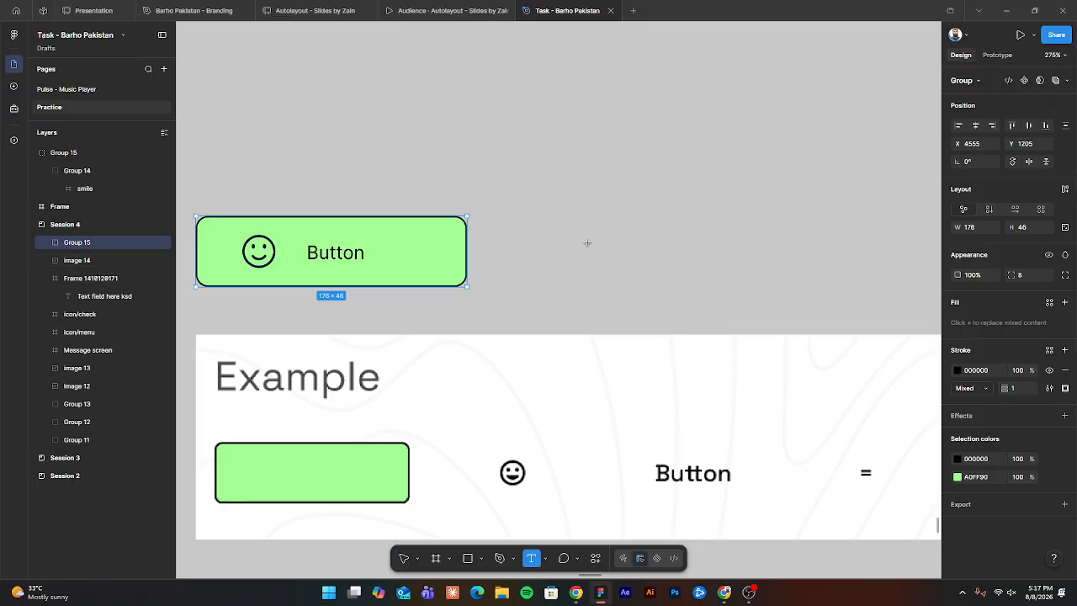
pyautogui.click(588, 248)
pyautogui.write('Button')
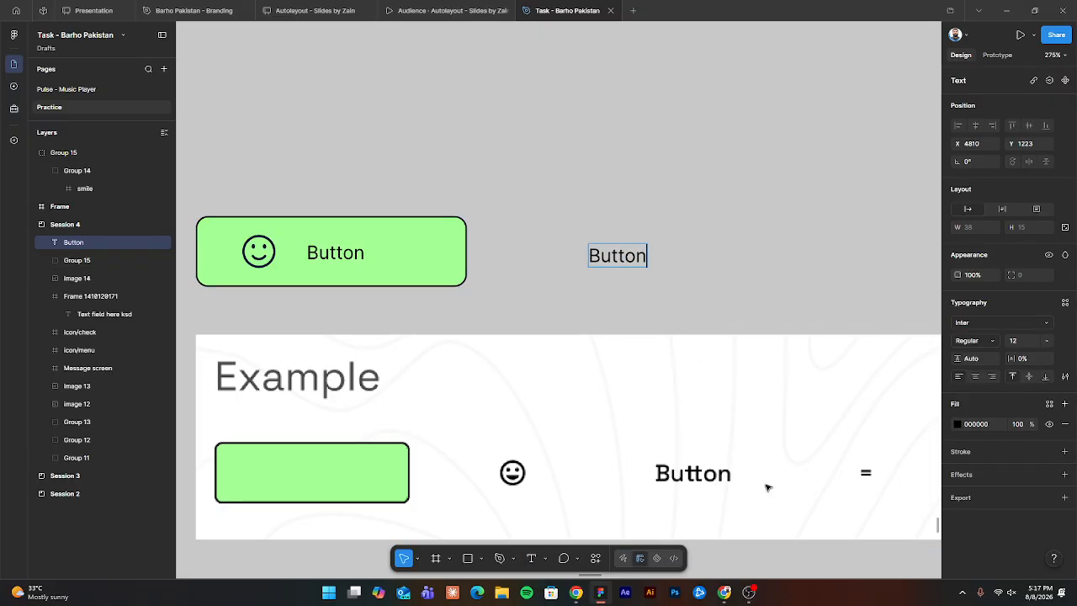
pyautogui.press('Escape')
pyautogui.scroll(3, 611, 272)
pyautogui.hscroll(2, 580, 261)
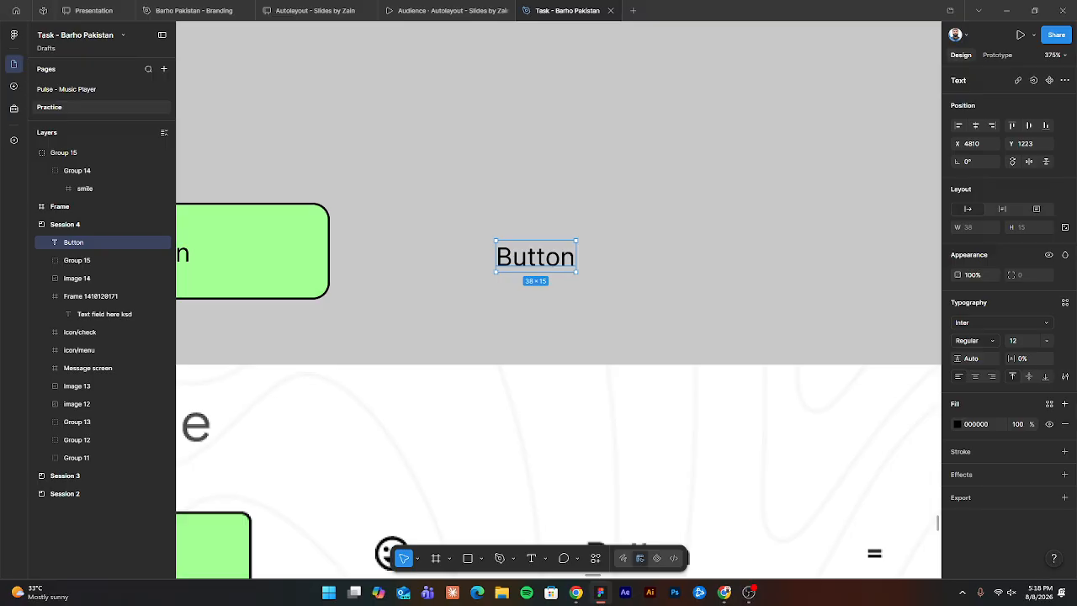
# Shift the new "Button" text slightly farther from the grouped button and wrap it in an auto layout frame.
pyautogui.click(648, 197)
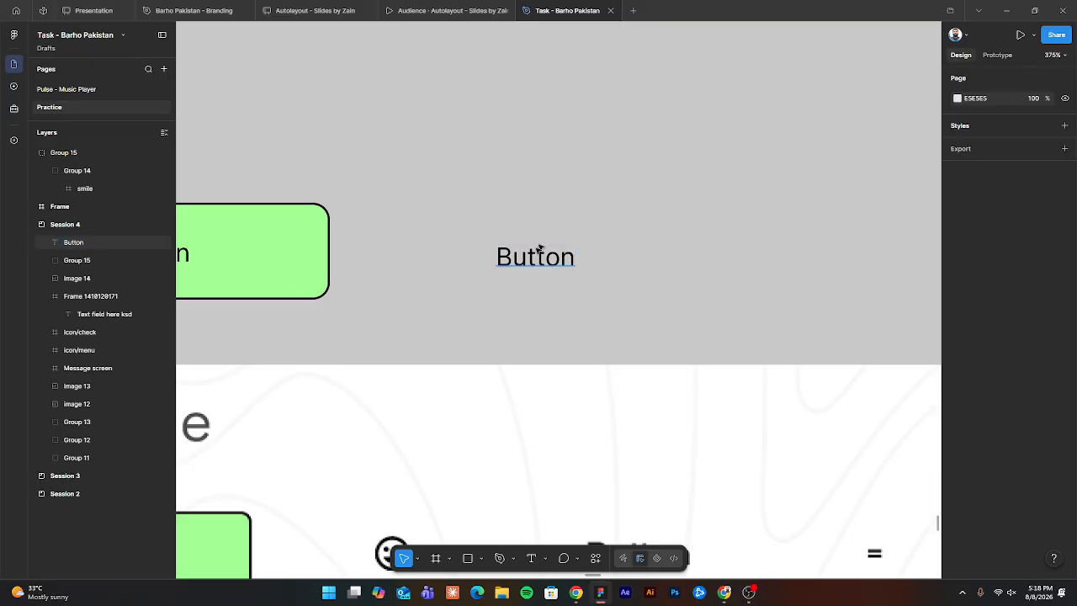
pyautogui.click(540, 249)
pyautogui.moveTo(575, 282); pyautogui.dragTo(463, 283)
pyautogui.moveTo(398, 259); pyautogui.dragTo(454, 261)
pyautogui.click(536, 194)
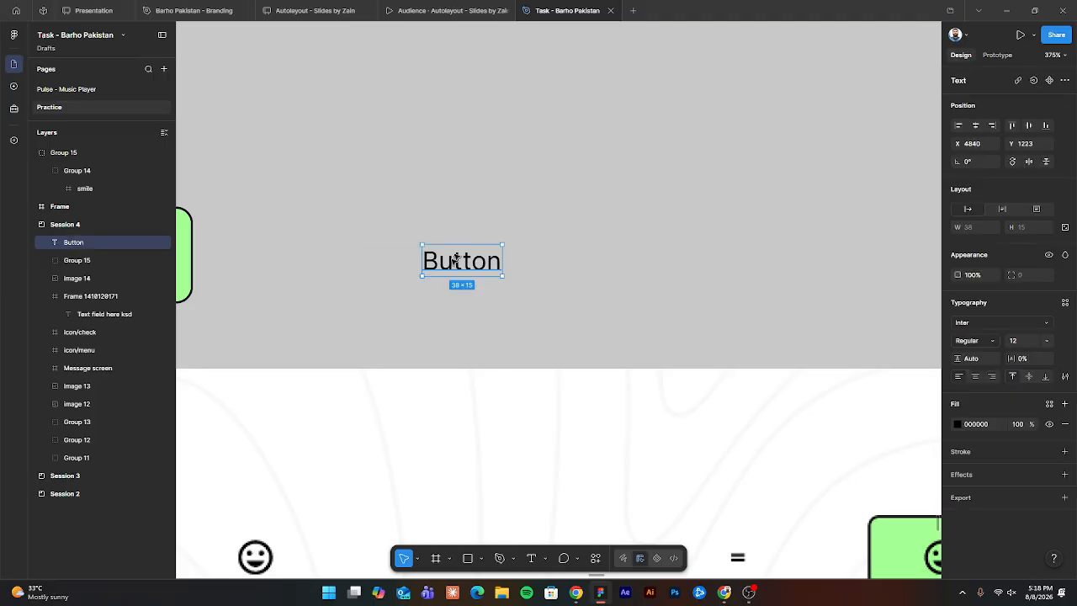
pyautogui.hotkey('shift', 'a')
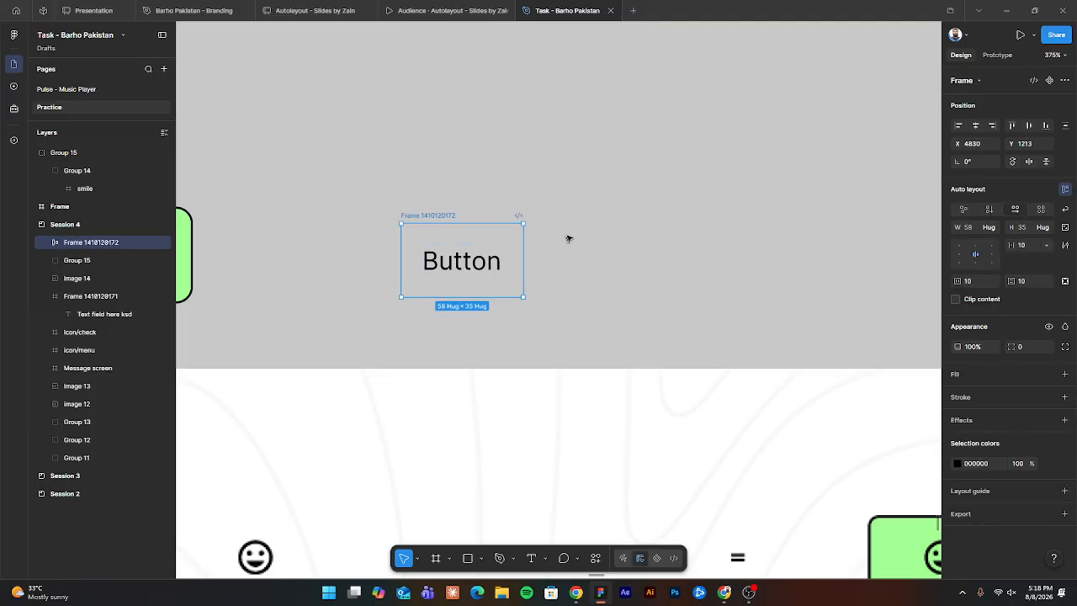
pyautogui.moveTo(426, 218); pyautogui.dragTo(428, 215)
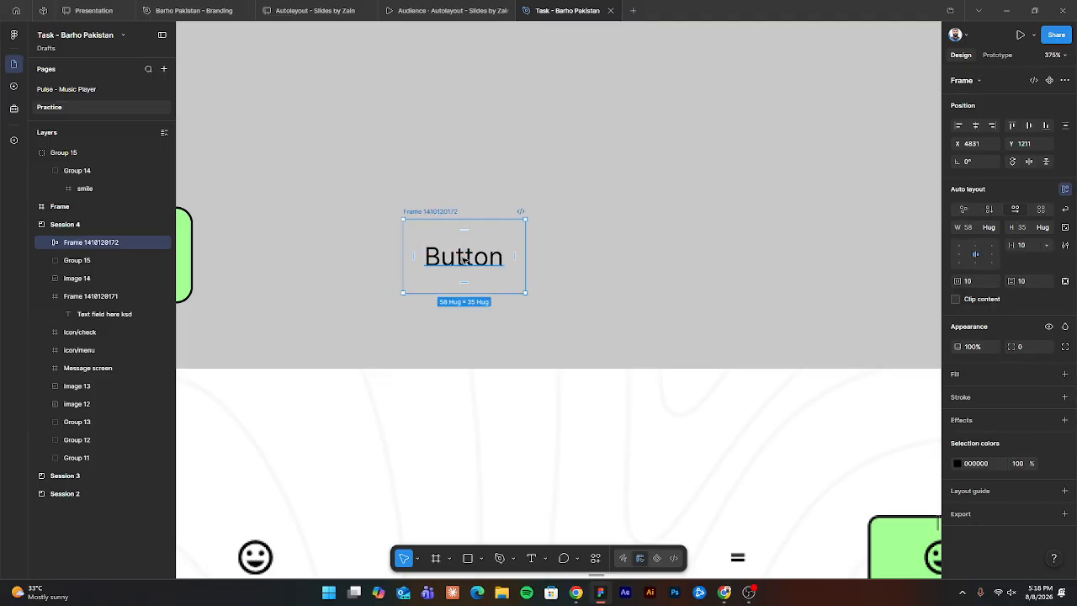
# Duplicate the "Button" text outside its frame, show the Add auto layout option for the copy, and delete the copy.
pyautogui.rightClick(479, 308)
pyautogui.click(677, 216)
pyautogui.click(440, 260)
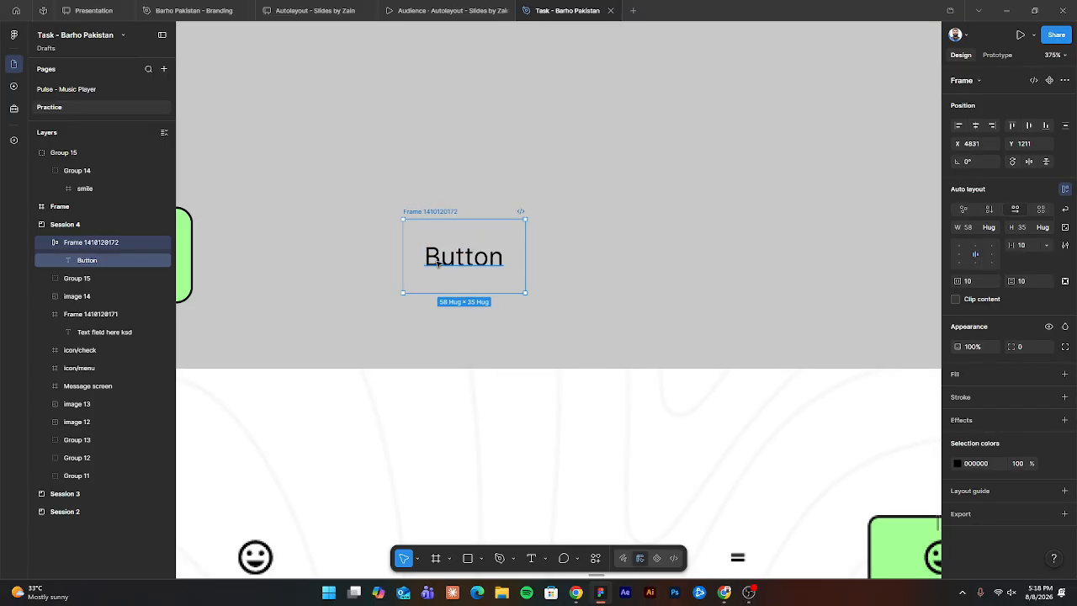
pyautogui.keyDown('alt'); pyautogui.moveTo(440, 261); pyautogui.dragTo(620, 259); pyautogui.keyUp('alt')
pyautogui.rightClick(646, 257)
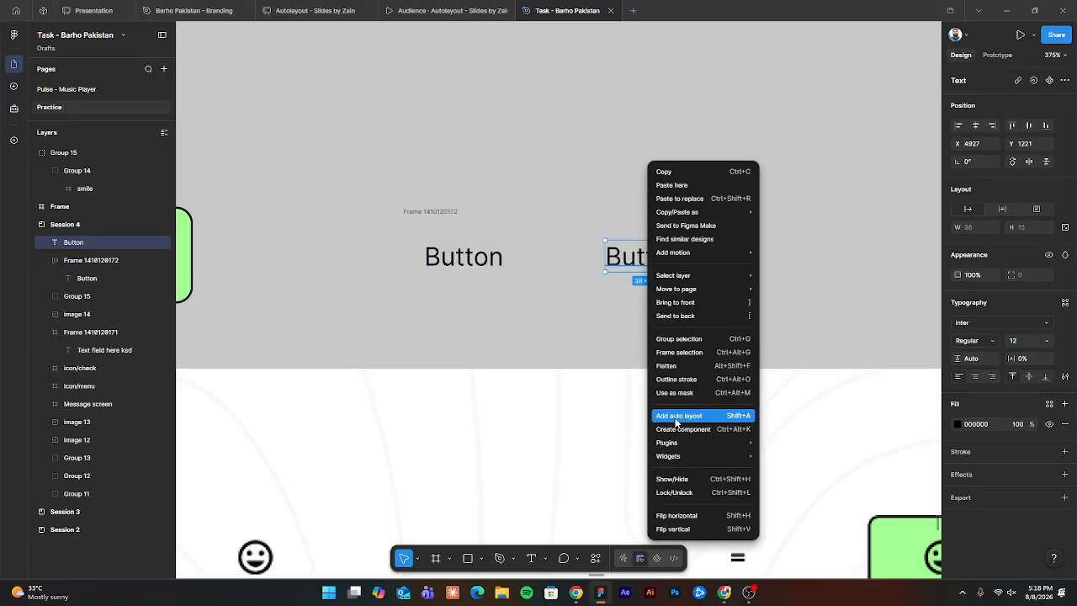
pyautogui.click(587, 170)
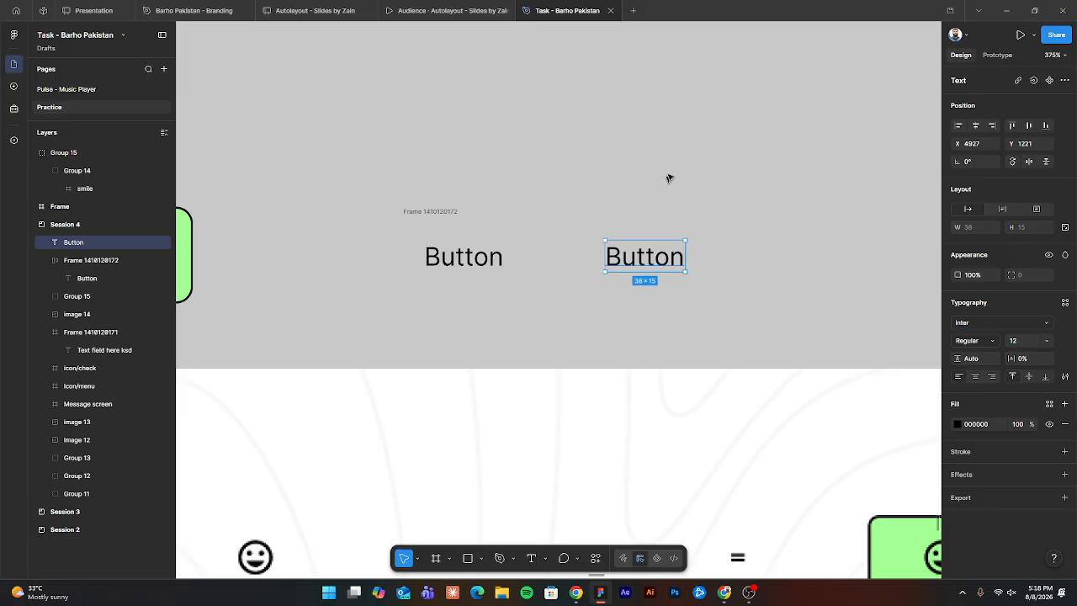
pyautogui.press('Delete')
# Duplicate the smile icon from the grouped button and place the copy beyond the auto layout "Button" frame.
pyautogui.click(458, 211)
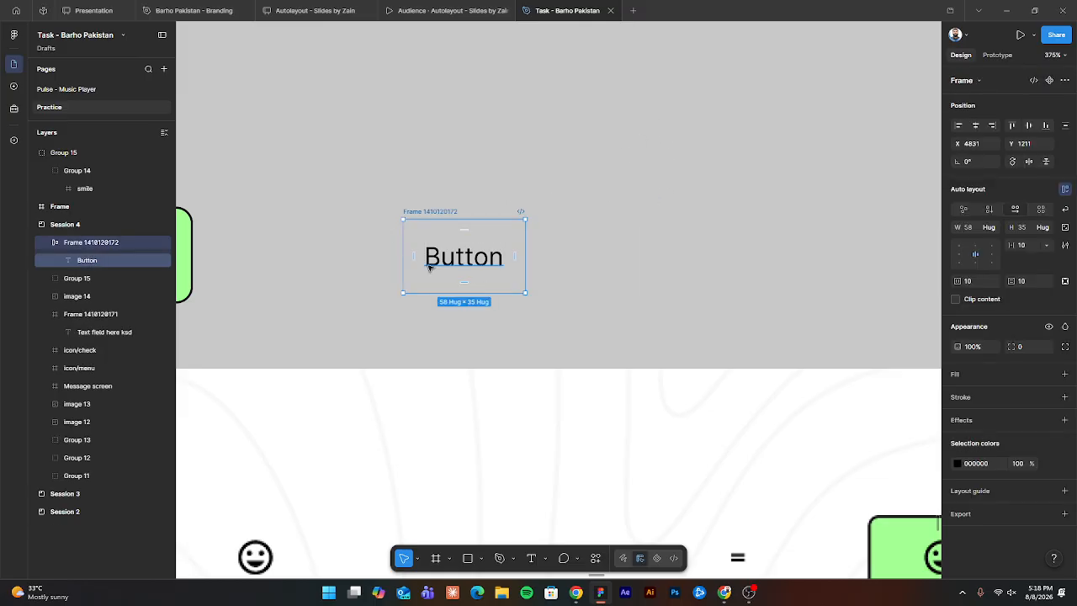
pyautogui.scroll(-3, 346, 236)
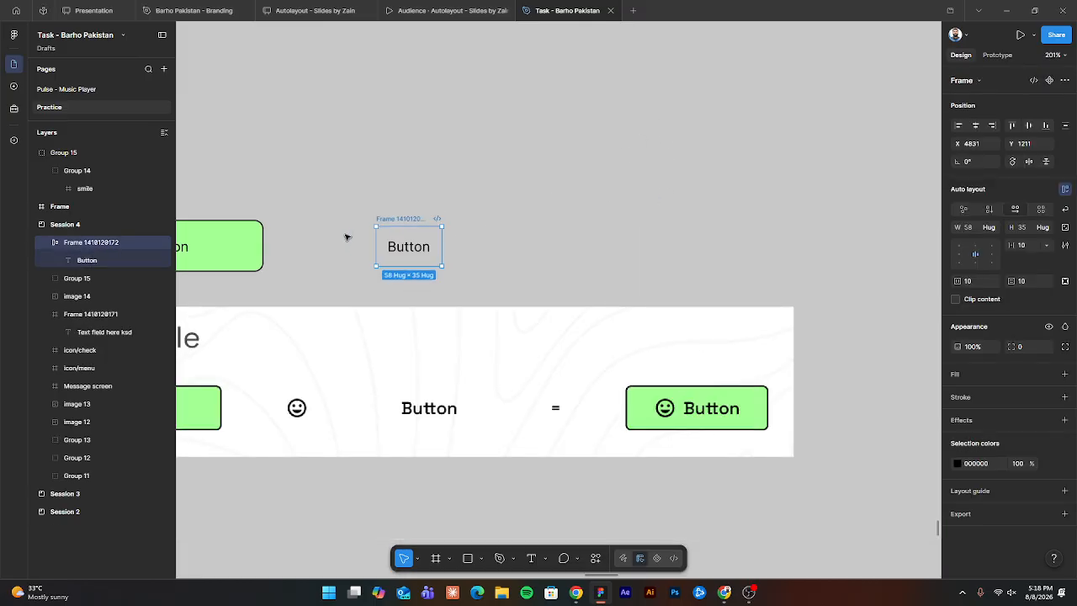
pyautogui.scroll(-2, 331, 236)
pyautogui.moveTo(328, 236); pyautogui.dragTo(446, 244)
pyautogui.click(289, 251)
pyautogui.moveTo(288, 251); pyautogui.dragTo(595, 241)
pyautogui.scroll(5, 593, 244)
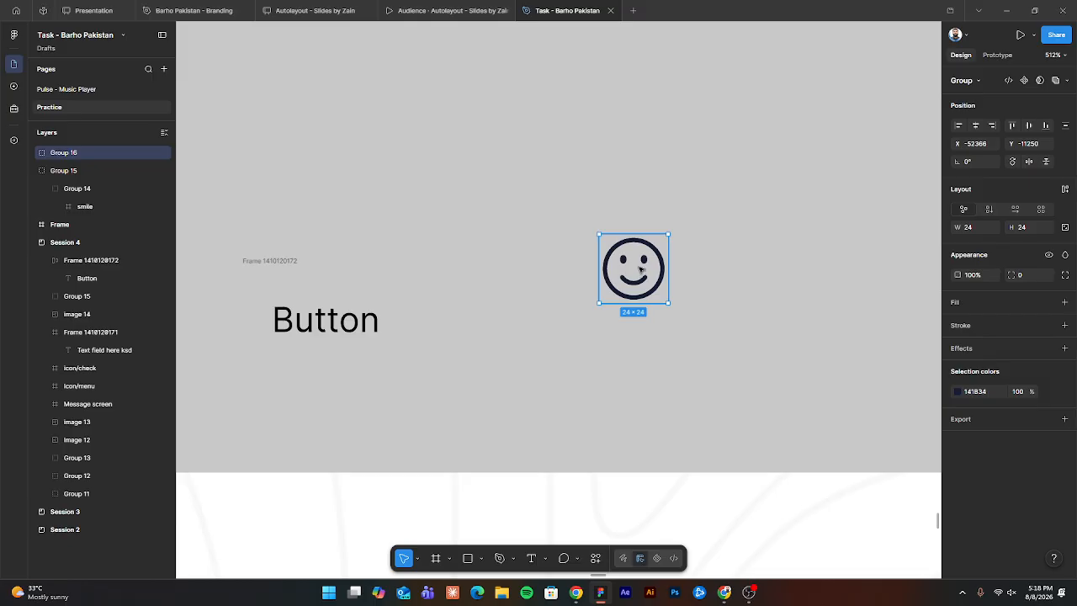
# Ungroup the copied smile icon twice so that it is a standalone smile frame.
pyautogui.hotkey('ctrl', 'shift', 'g')
pyautogui.click(613, 144)
pyautogui.click(626, 268)
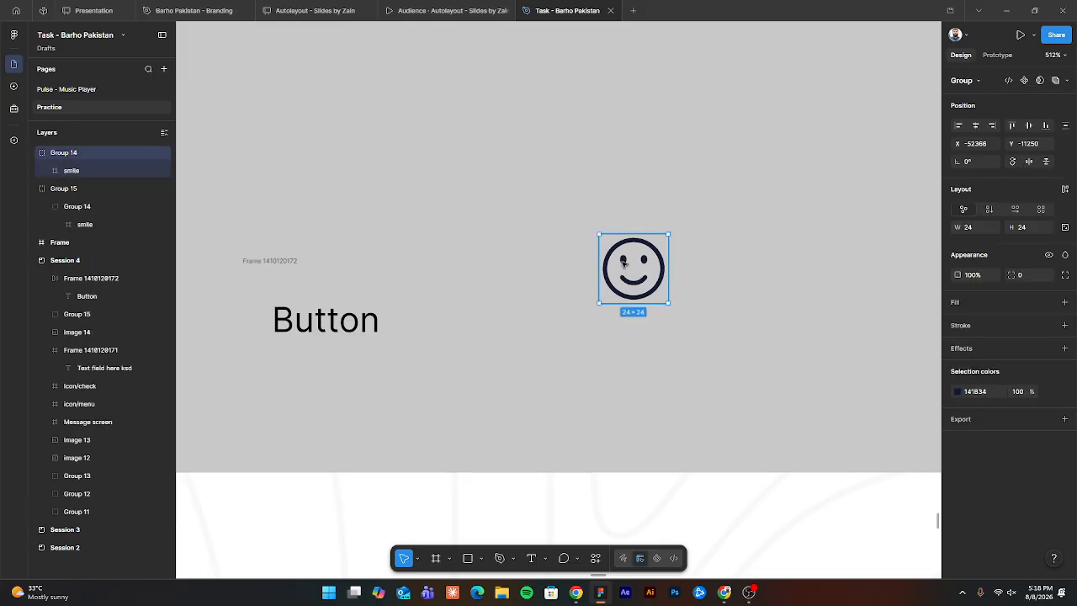
pyautogui.hotkey('ctrl', 'shift', 'g')
pyautogui.click(622, 159)
pyautogui.click(601, 226)
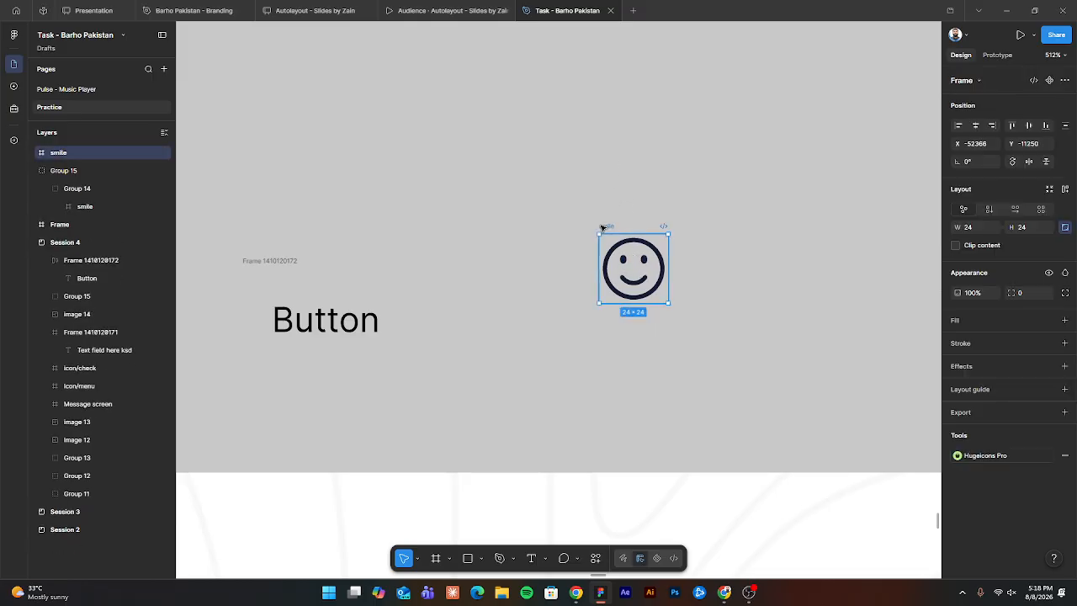
pyautogui.moveTo(601, 237); pyautogui.dragTo(716, 205)
# Fill the auto layout "Button" frame with the green A0FF90 sampled from the grouped button's rectangle.
pyautogui.click(390, 231)
pyautogui.scroll(-2, 390, 240)
pyautogui.moveTo(354, 248); pyautogui.dragTo(562, 253)
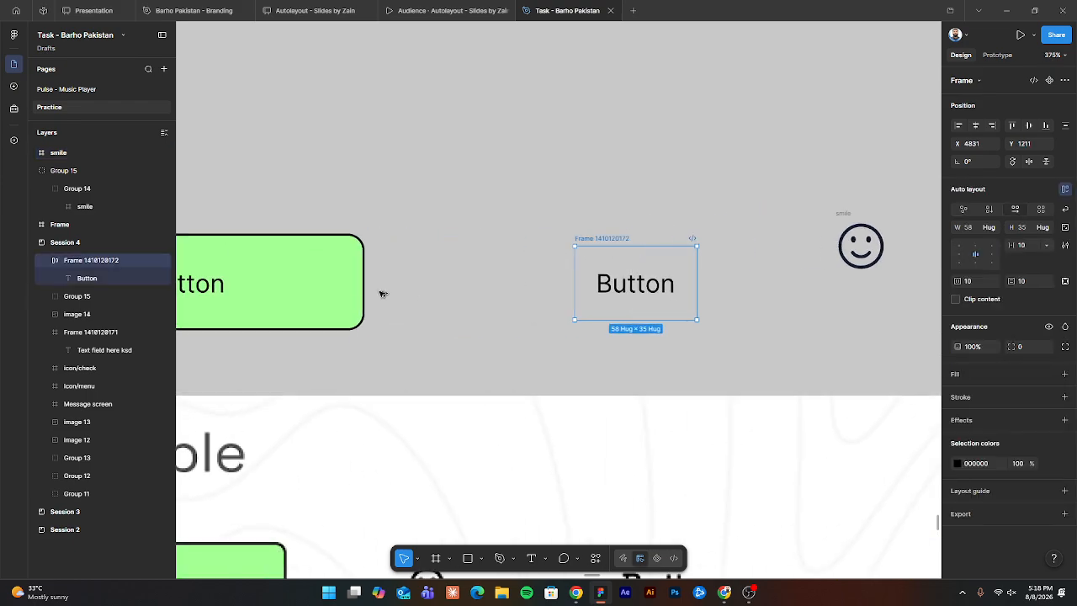
pyautogui.keyDown('ctrl'); pyautogui.click(356, 294); pyautogui.keyUp('ctrl')
pyautogui.click(373, 294)
pyautogui.click(596, 242)
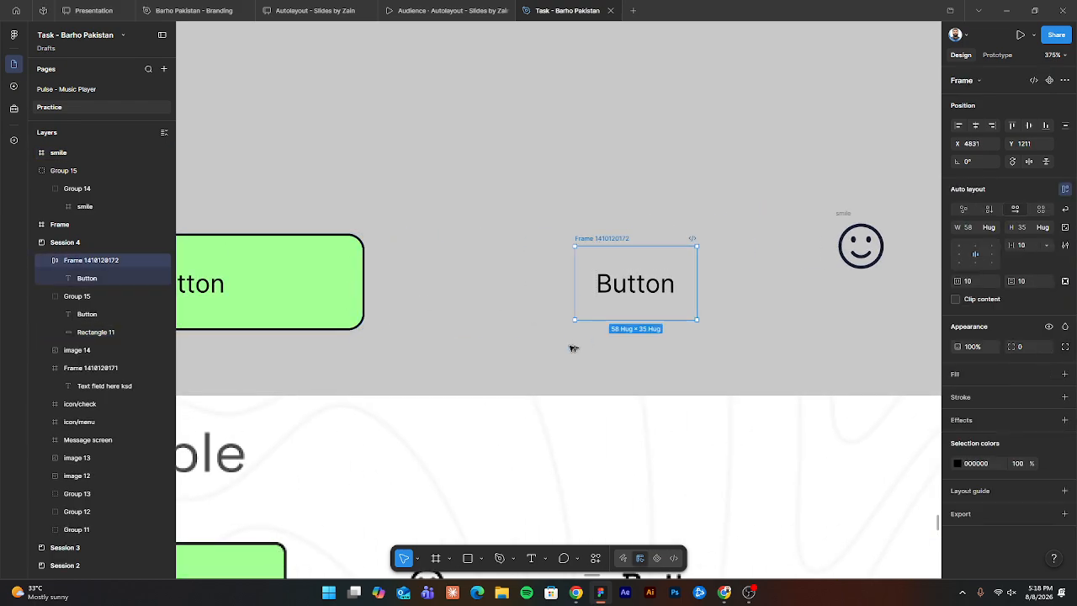
pyautogui.press('i')
pyautogui.click(338, 270)
pyautogui.click(589, 192)
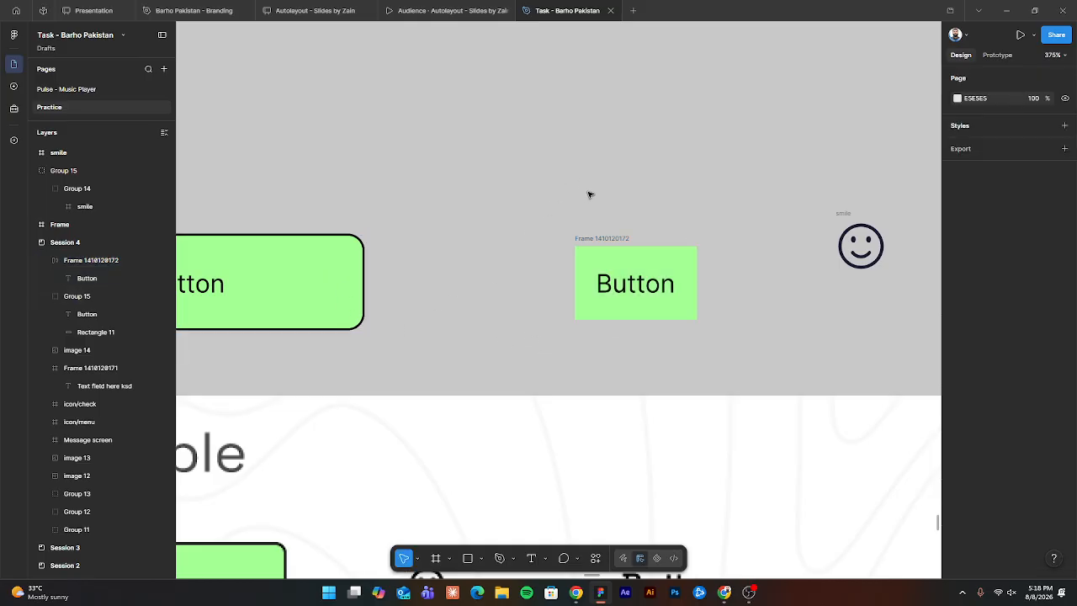
# Add a 1 px inside stroke in dark grey 474747 to the auto layout "Button" frame.
pyautogui.click(601, 238)
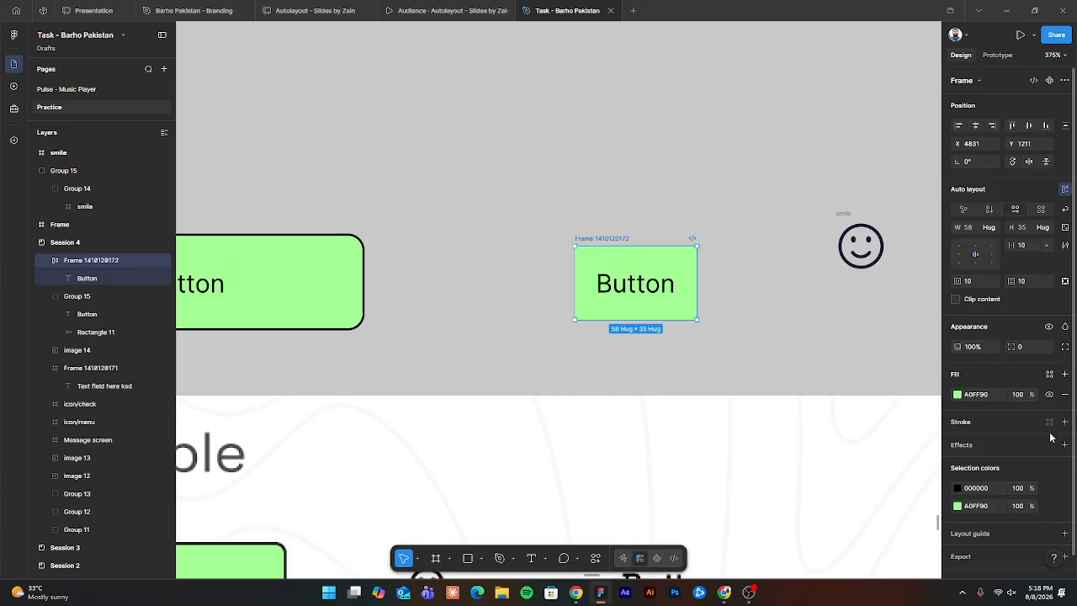
pyautogui.click(1065, 425)
pyautogui.click(957, 441)
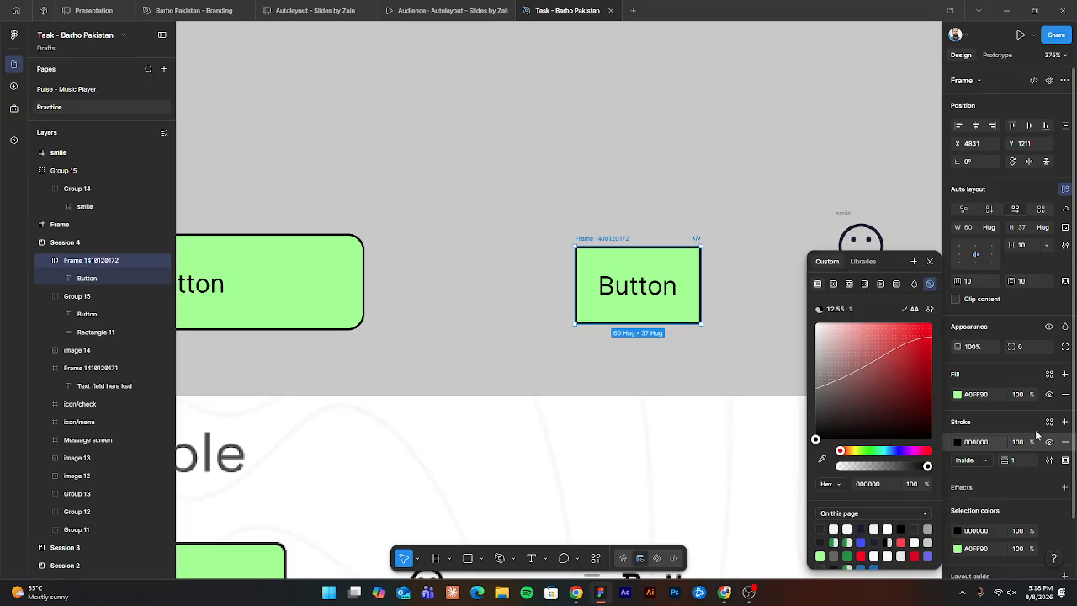
pyautogui.click(957, 441)
pyautogui.click(956, 443)
pyautogui.click(821, 404)
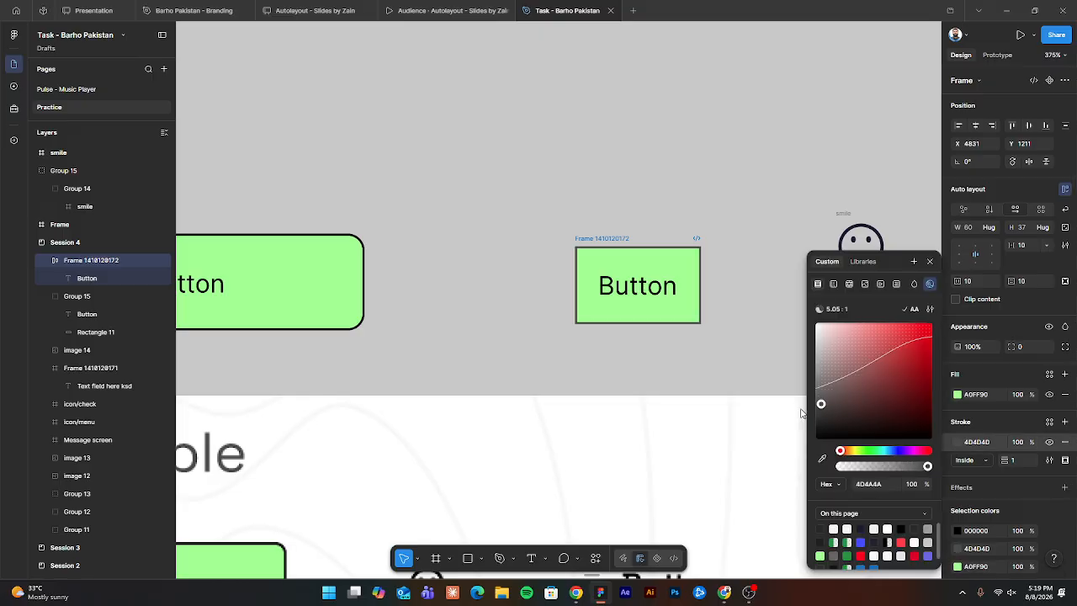
pyautogui.click(731, 127)
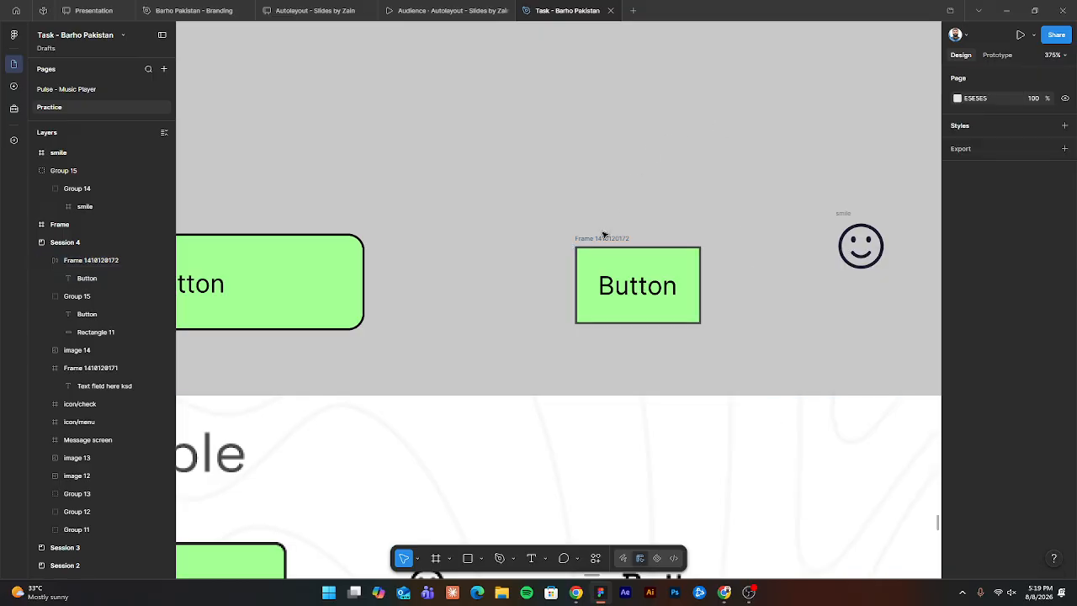
# Set the corner radius of the auto layout "Button" frame to 8.
pyautogui.click(603, 237)
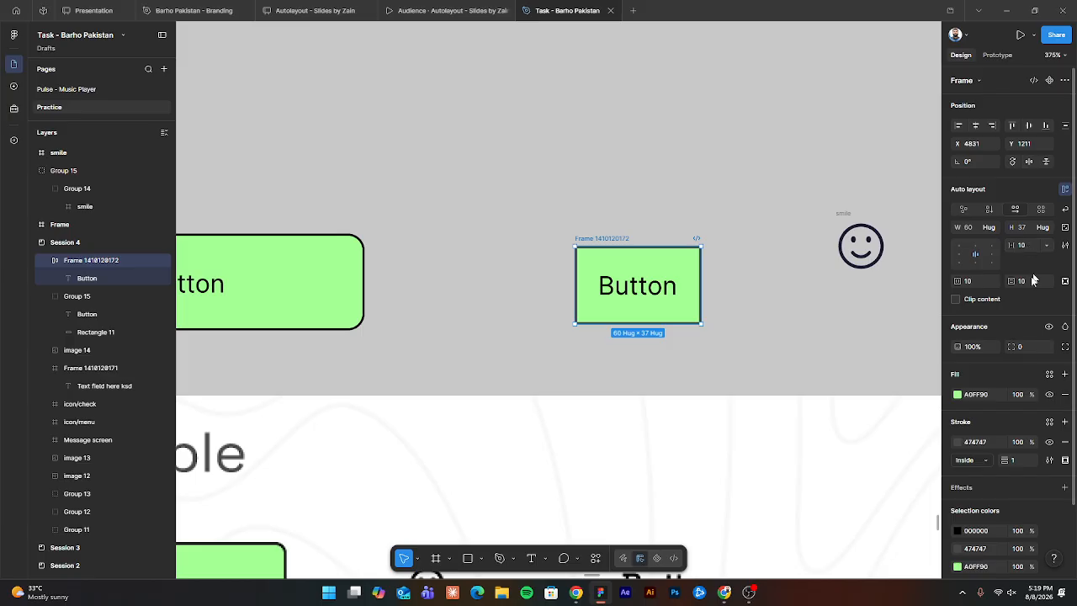
pyautogui.click(1033, 346)
pyautogui.write('8')
pyautogui.press('Return')
pyautogui.click(600, 115)
# Move the auto layout "Button" frame closer to the grouped button, to X 4786 and Y 1210.
pyautogui.moveTo(625, 268); pyautogui.dragTo(798, 266)
pyautogui.scroll(-2, 548, 303)
pyautogui.moveTo(544, 306); pyautogui.dragTo(503, 310)
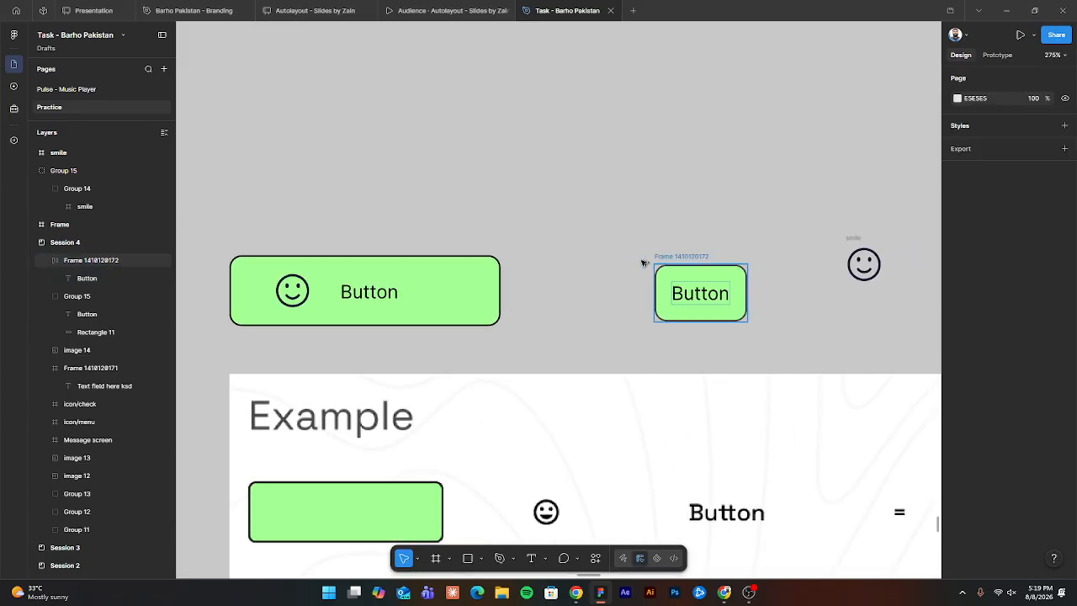
pyautogui.moveTo(658, 269); pyautogui.dragTo(589, 267)
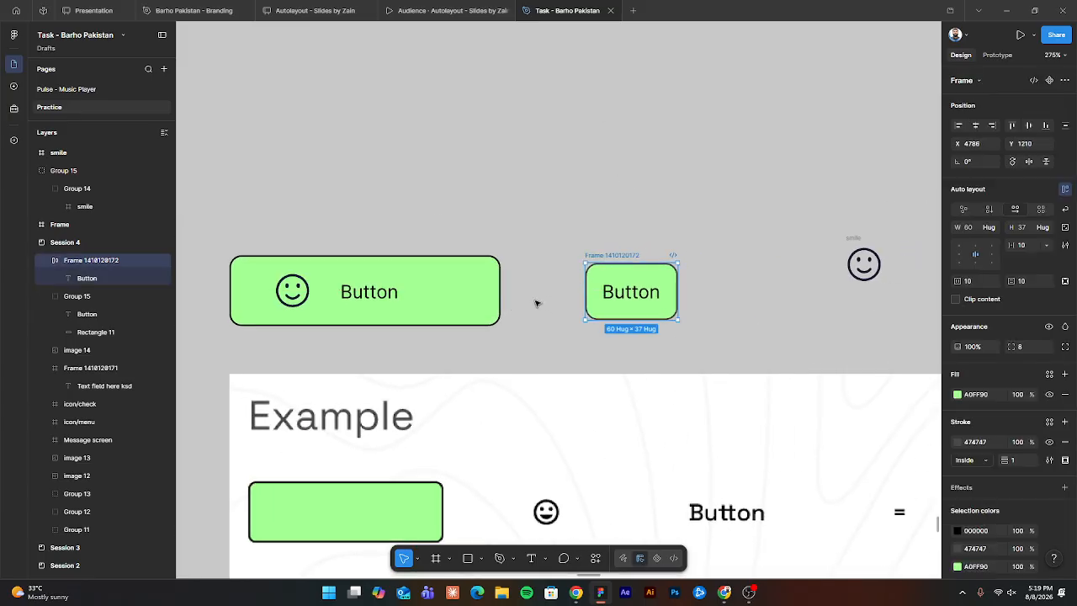
pyautogui.click(624, 229)
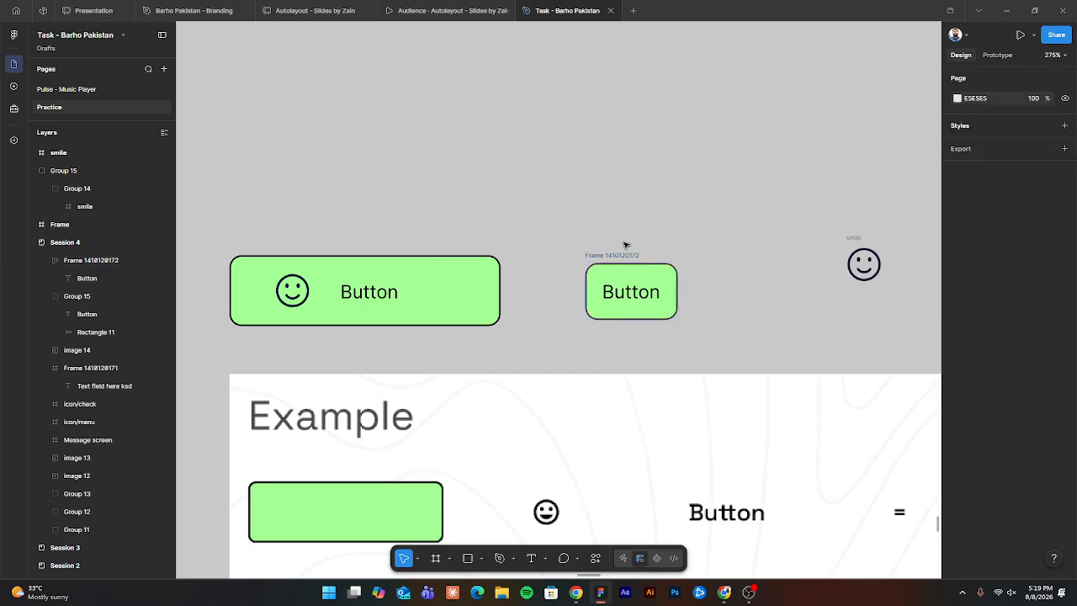
# Set the horizontal padding of the auto layout "Button" frame to 20.
pyautogui.click(629, 266)
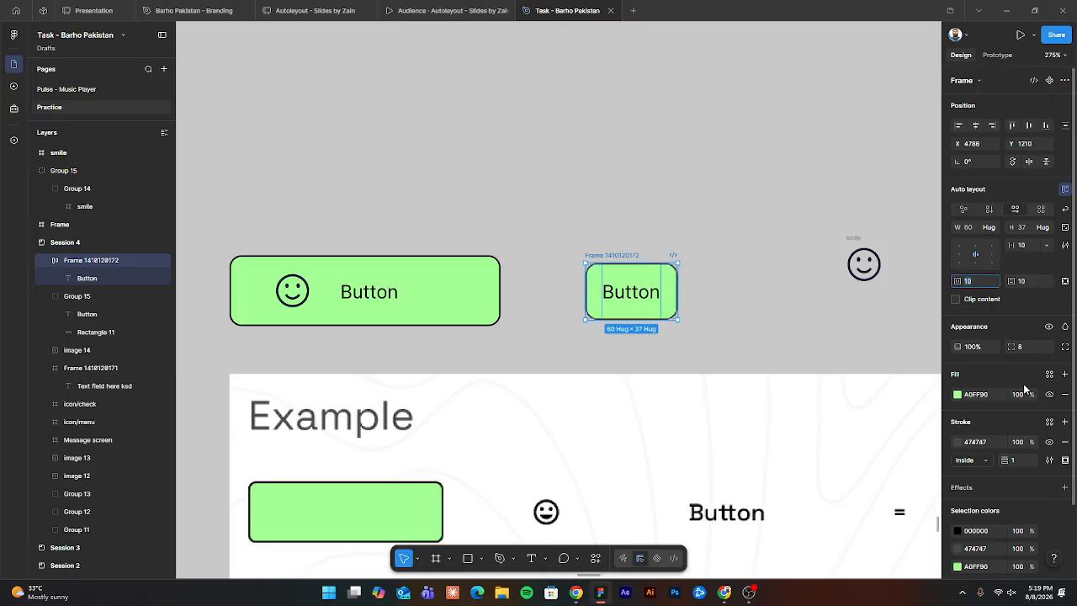
pyautogui.write('20')
pyautogui.press('Return')
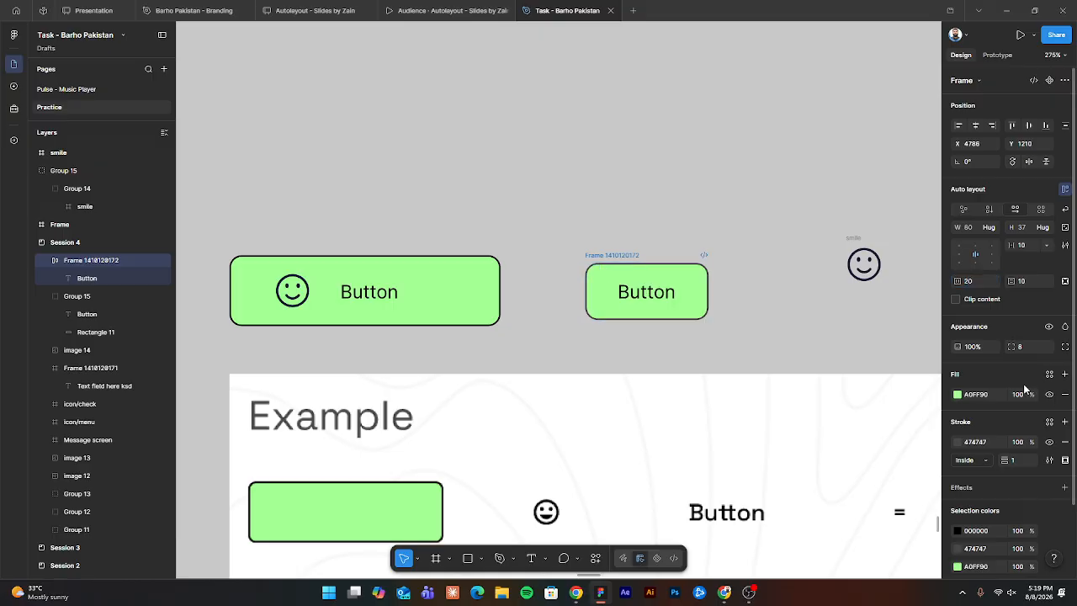
# Cut the standalone smile icon and paste it into the auto layout frame next to the "Button" text.
pyautogui.click(848, 237)
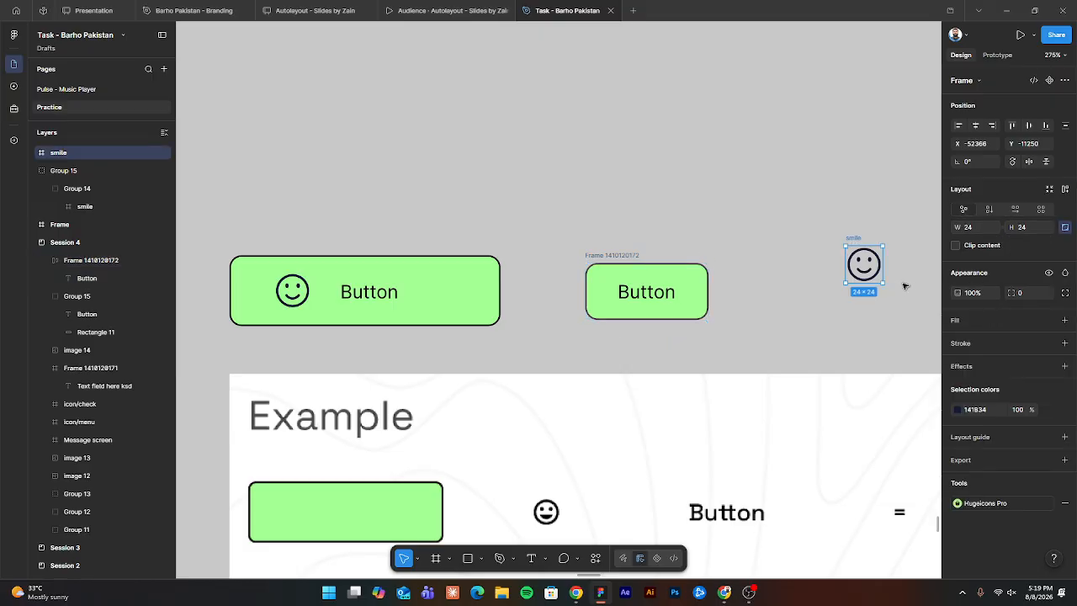
pyautogui.press('Delete')
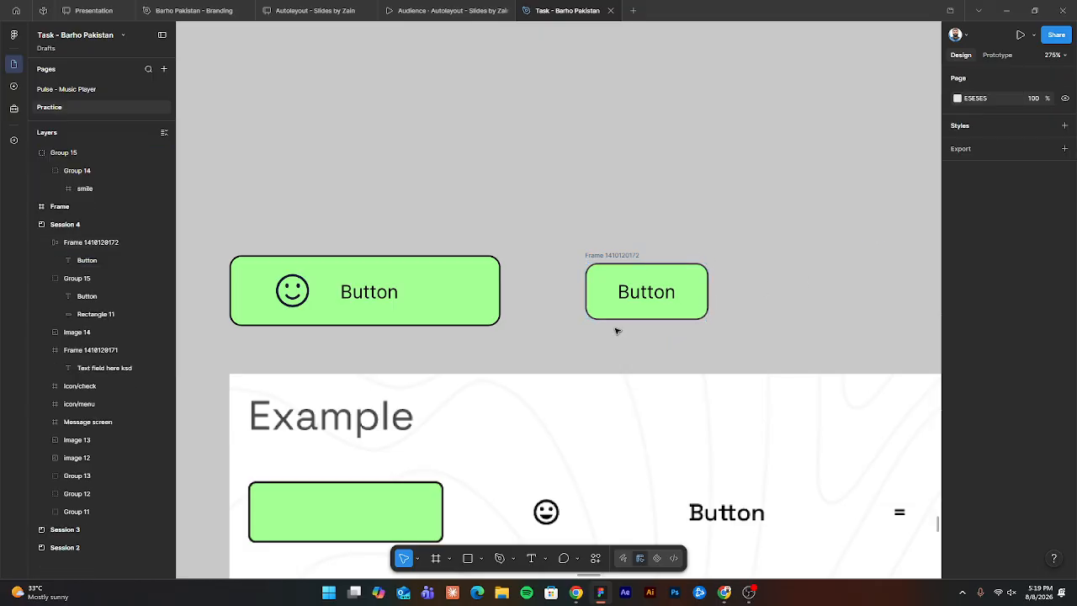
pyautogui.click(606, 256)
pyautogui.hotkey('ctrl', 'v')
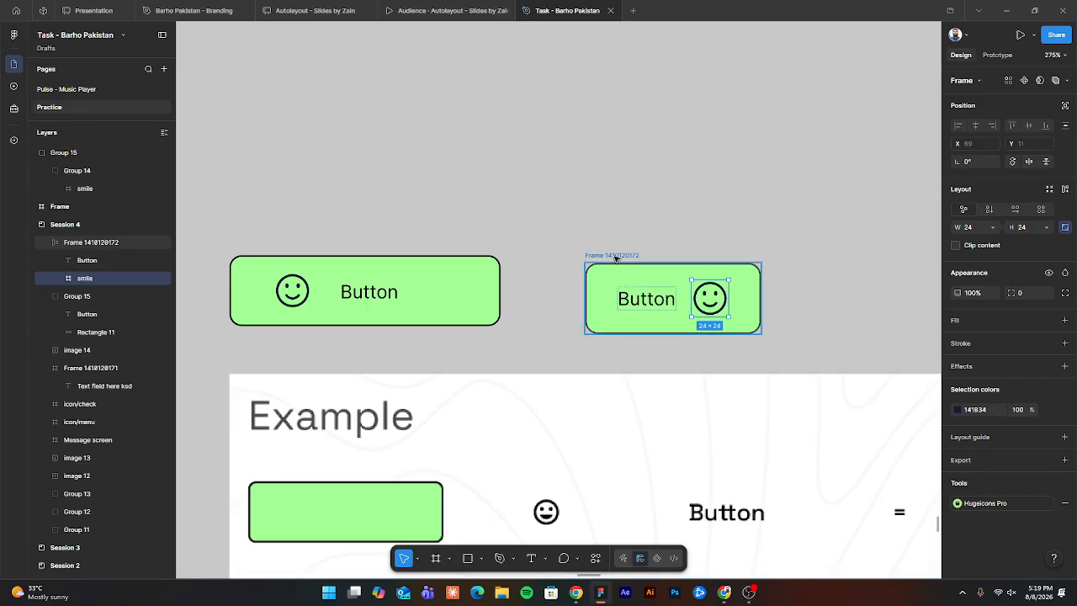
# Measure the spacing of the "Button" text and the smile icon to the edges of the grouped button's rectangle.
pyautogui.moveTo(615, 257); pyautogui.dragTo(609, 201)
pyautogui.click(424, 236)
pyautogui.click(425, 235)
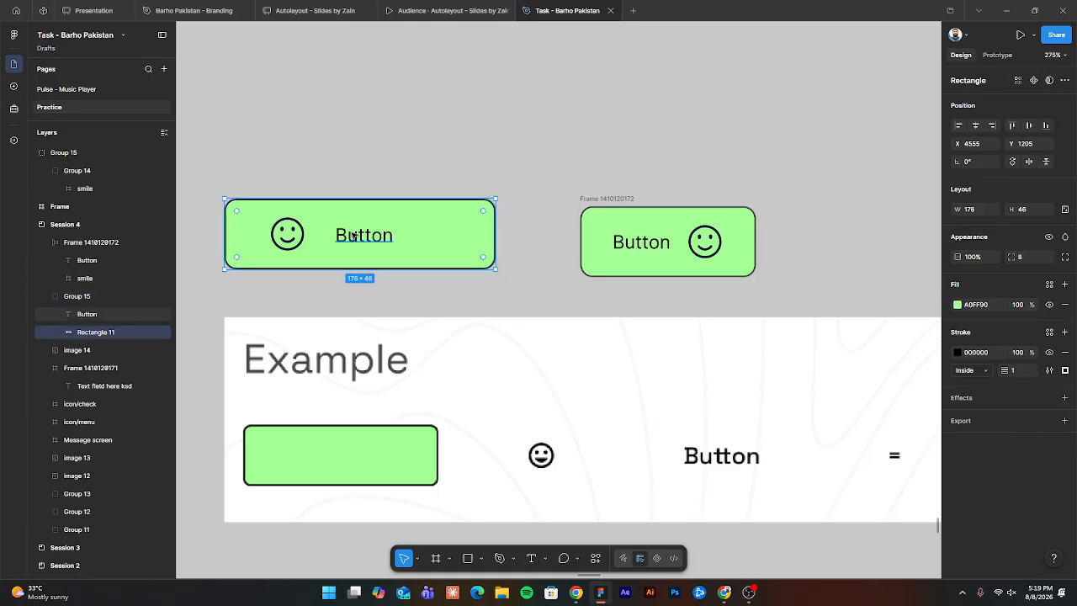
pyautogui.click(382, 233)
pyautogui.press('alt')
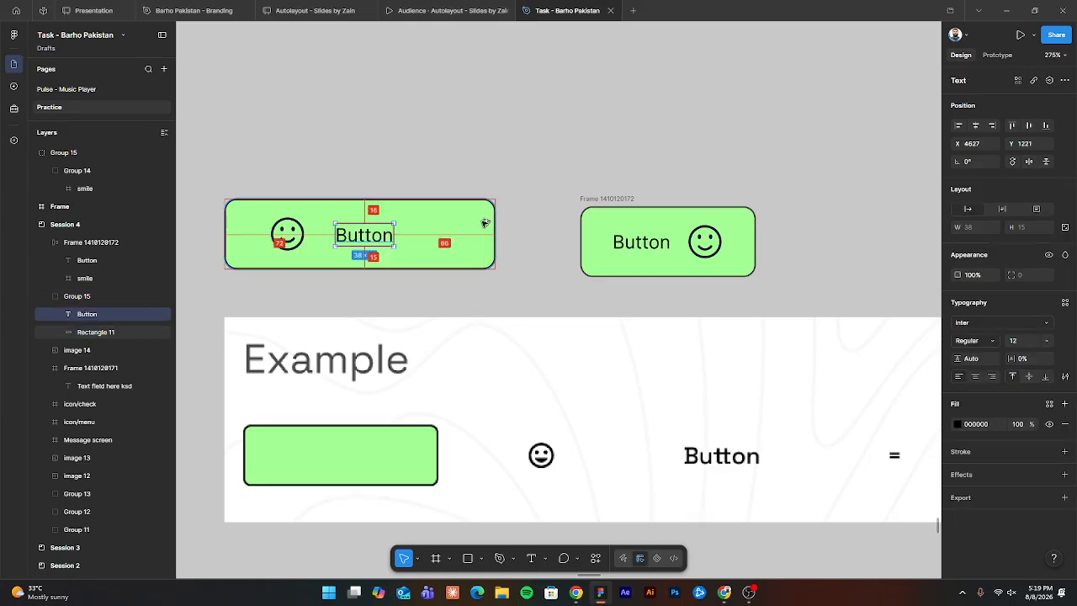
pyautogui.click(286, 234)
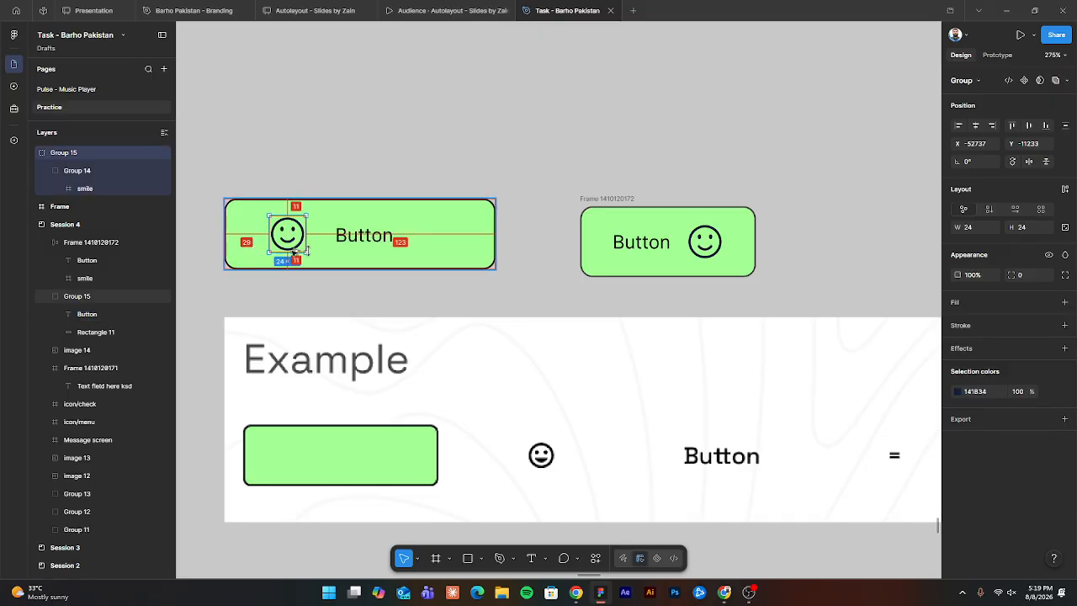
# Move the "Button" text in the grouped button horizontally about 12 px farther from the smile icon.
pyautogui.click(377, 242)
pyautogui.click(362, 238)
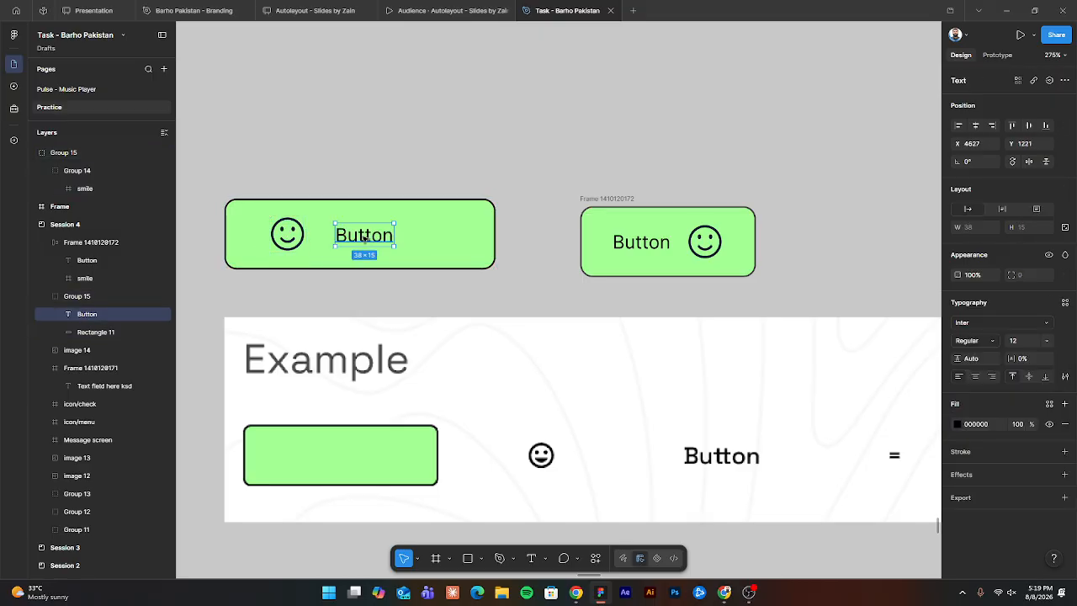
pyautogui.moveTo(364, 238); pyautogui.dragTo(382, 238)
# Set the horizontal padding of the auto layout "Button" frame to 40.
pyautogui.click(606, 202)
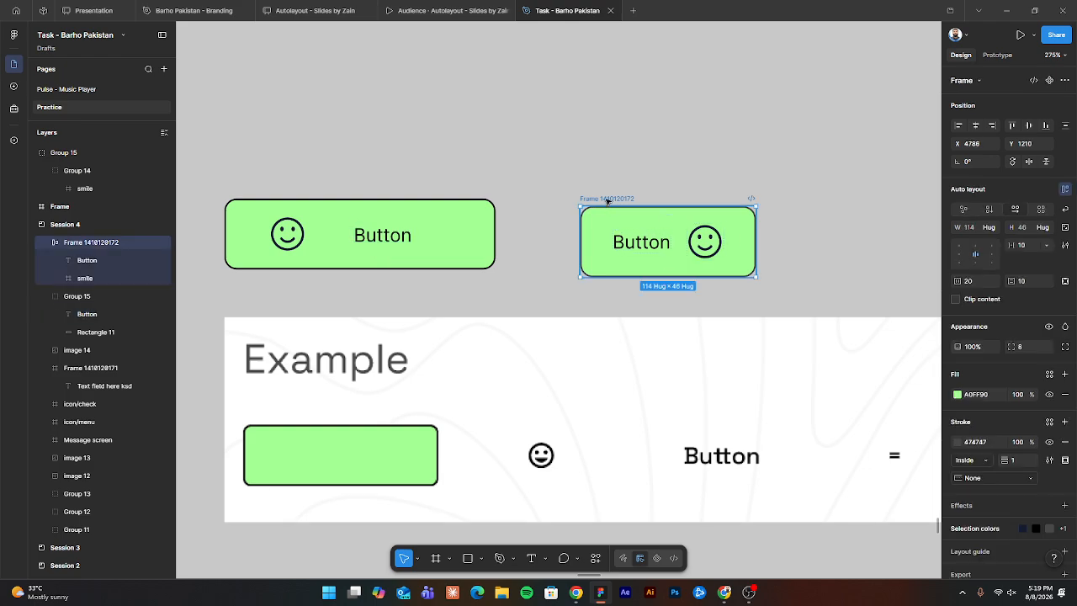
pyautogui.moveTo(609, 202); pyautogui.dragTo(538, 188)
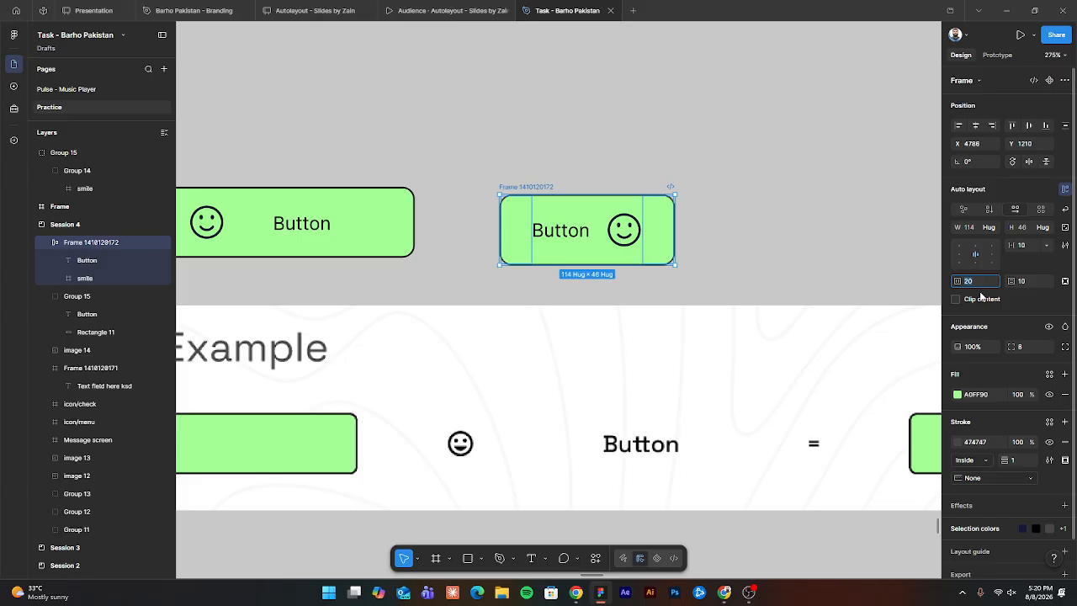
pyautogui.hotkey('shift', 'Up')
pyautogui.hotkey('shift', 'Up')
pyautogui.click(814, 179)
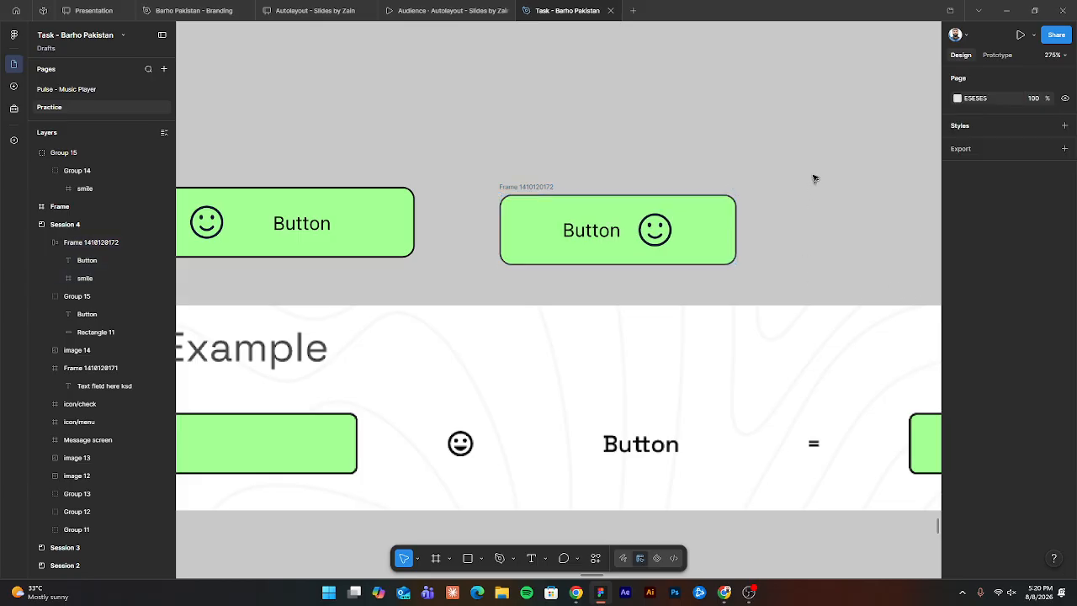
# Set the vertical padding of the auto layout "Button" frame to 12.
pyautogui.click(505, 186)
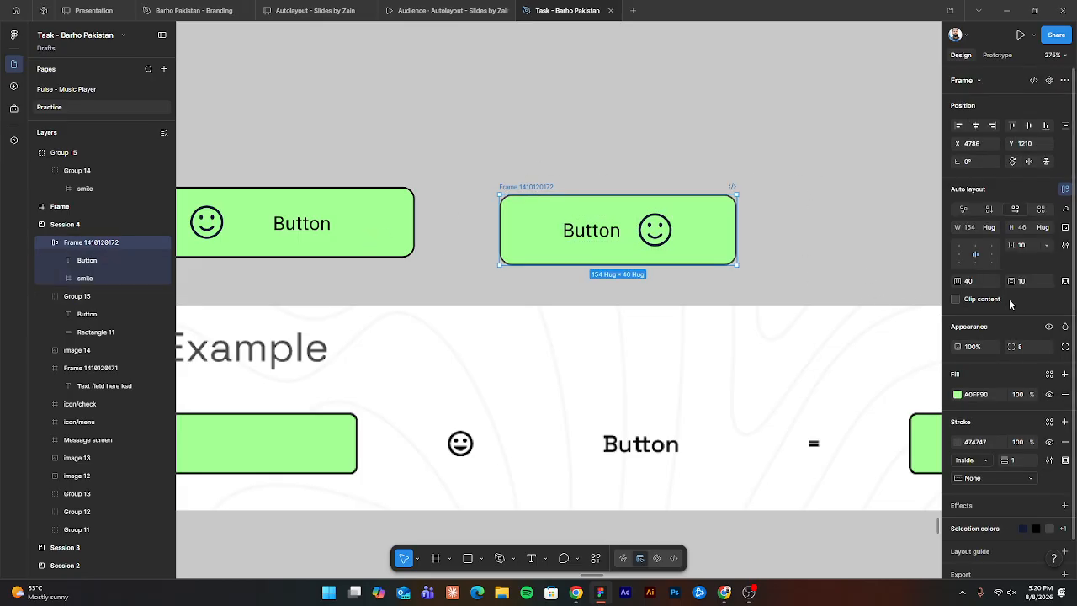
pyautogui.click(1024, 281)
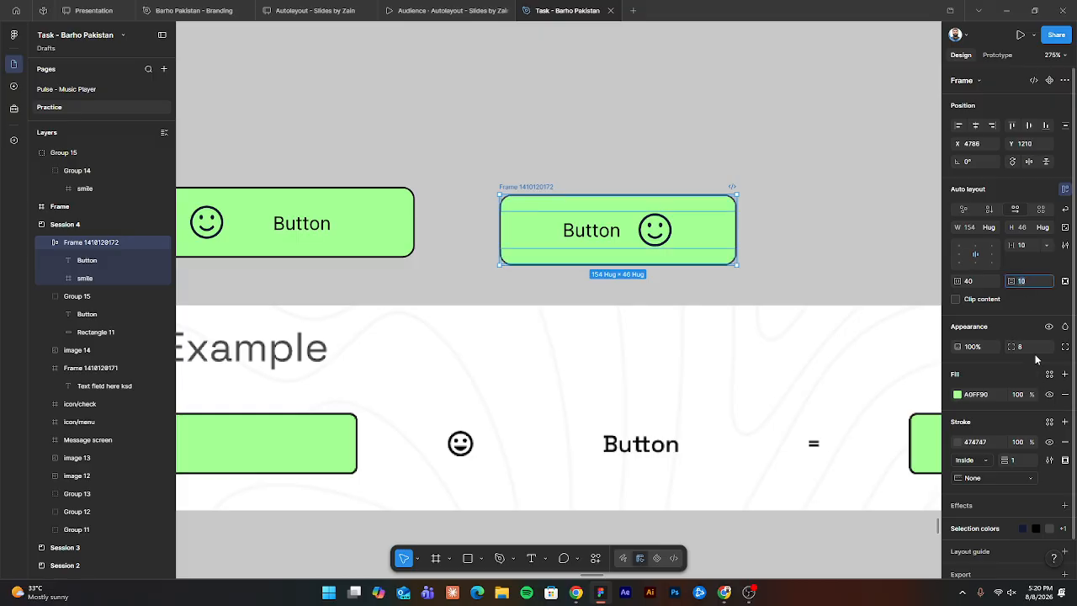
pyautogui.write('12')
pyautogui.press('Return')
pyautogui.click(788, 207)
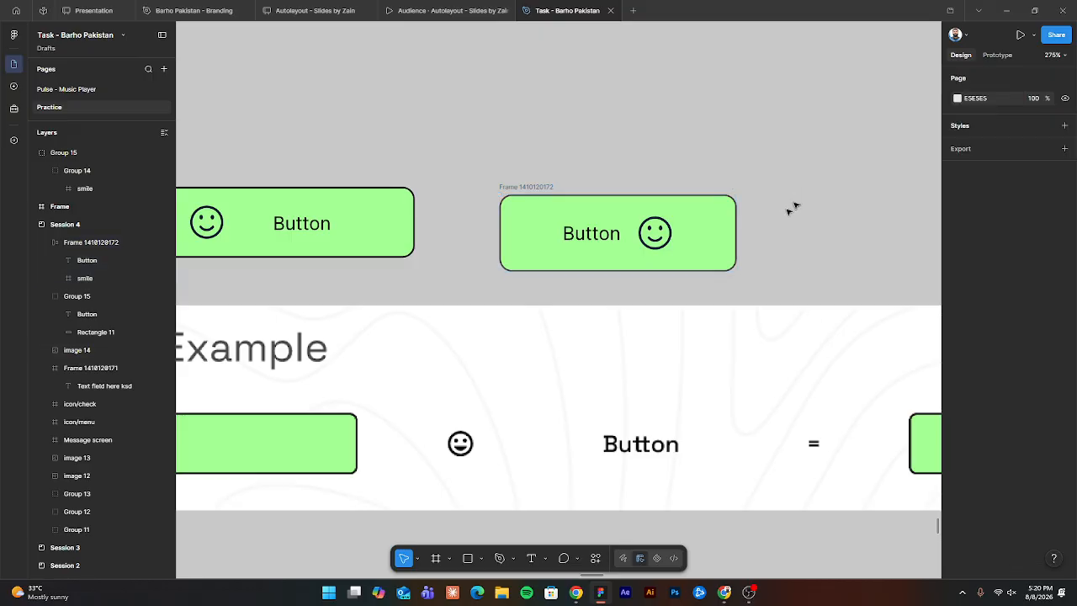
# Set the font size of the "Button" text in the auto layout frame to 16.
pyautogui.click(553, 237)
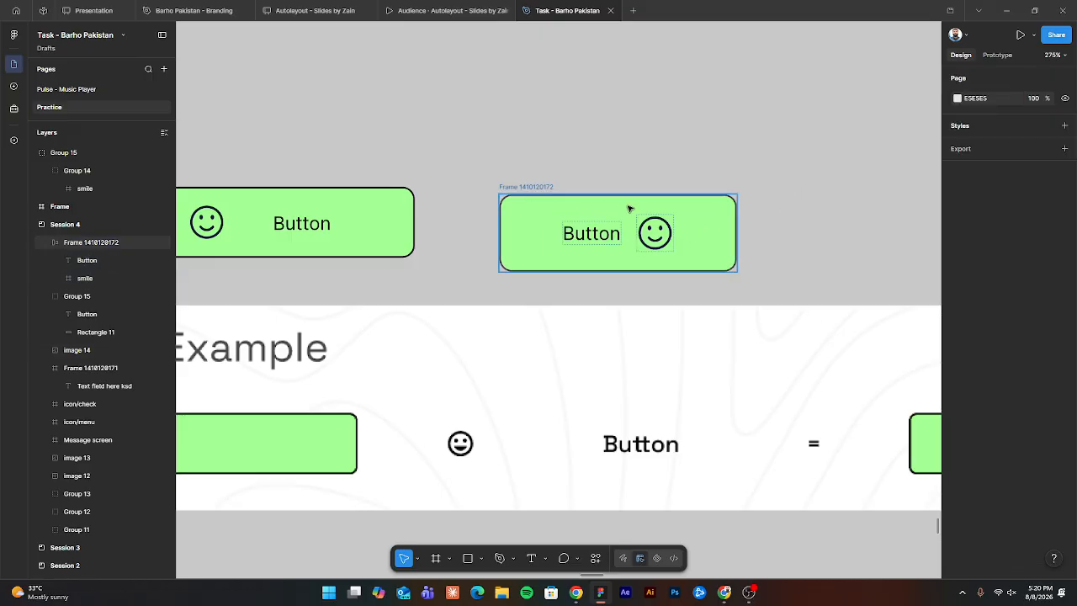
pyautogui.click(584, 237)
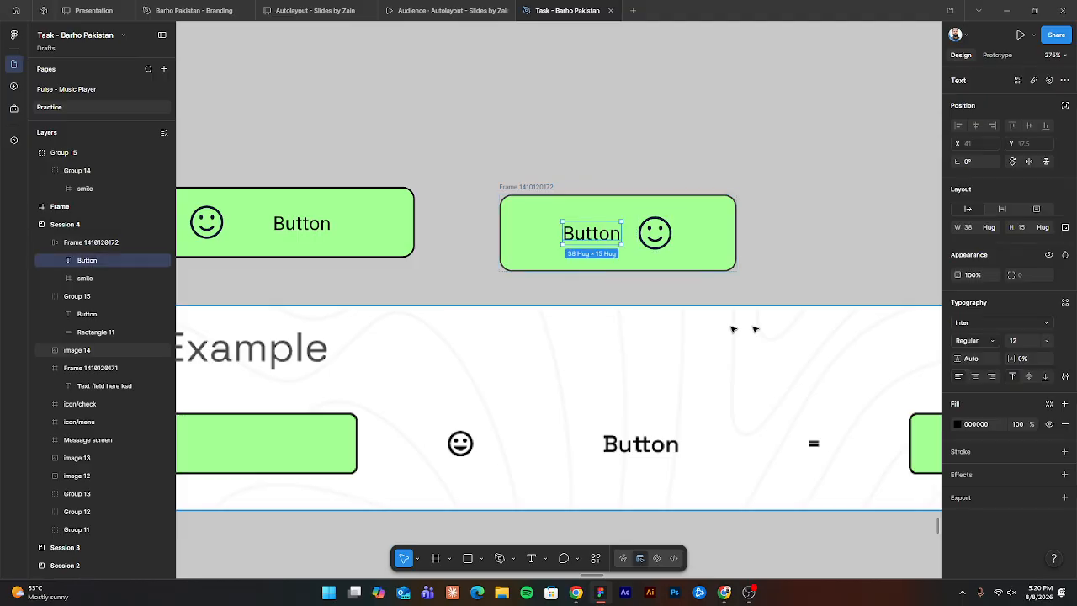
pyautogui.click(1021, 345)
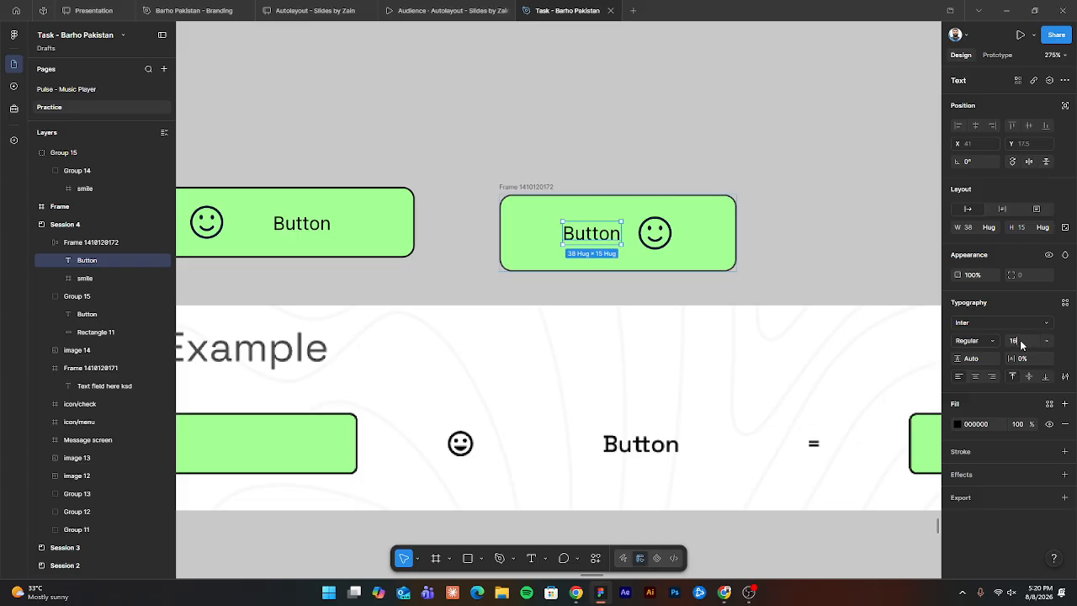
pyautogui.write('16')
pyautogui.press('Return')
pyautogui.click(780, 265)
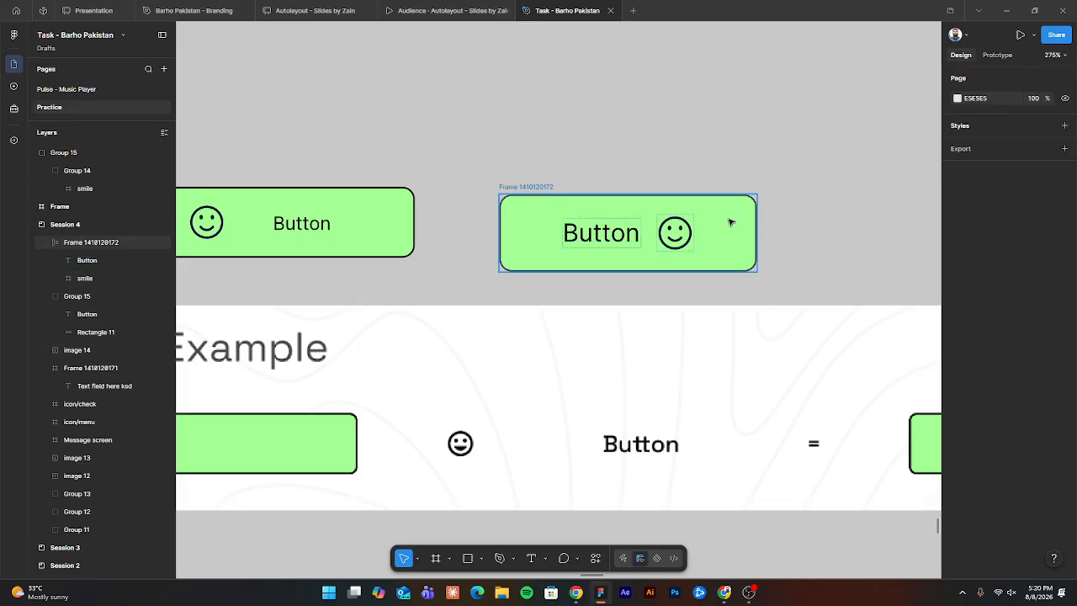
pyautogui.doubleClick(578, 233)
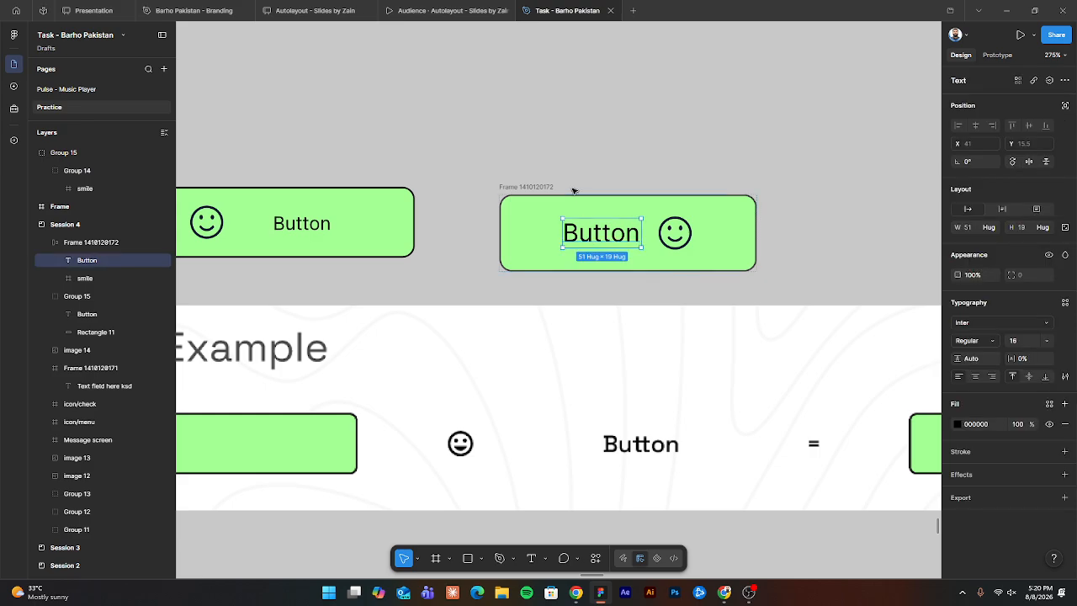
pyautogui.click(586, 148)
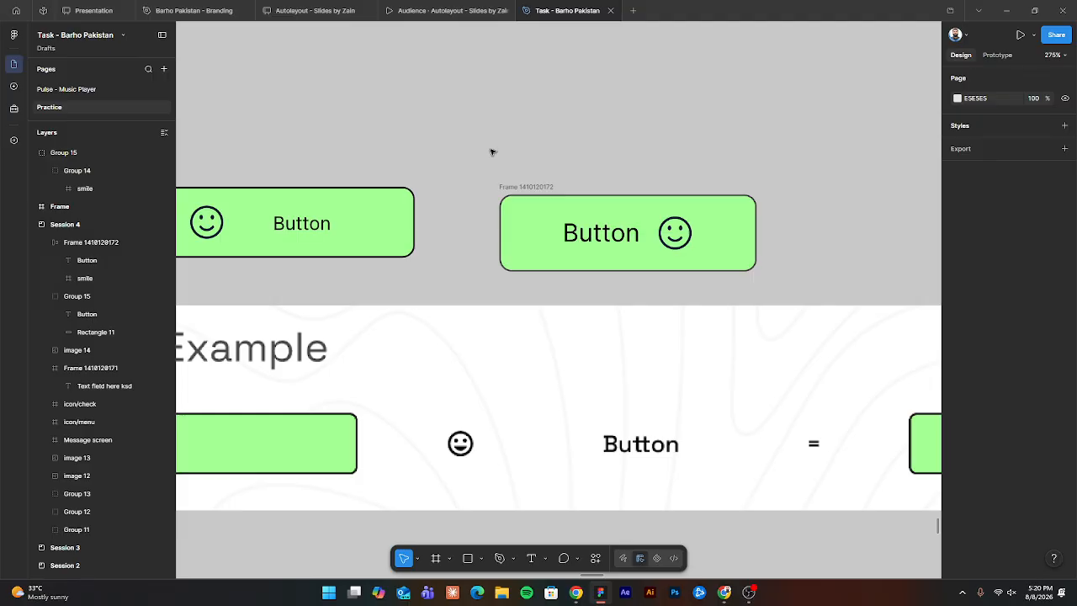
# Move the auto layout button frame to X 4779, Y 1205, and duplicate it to X 5049, Y 1205.
pyautogui.scroll(-5, 492, 152)
pyautogui.click(368, 240)
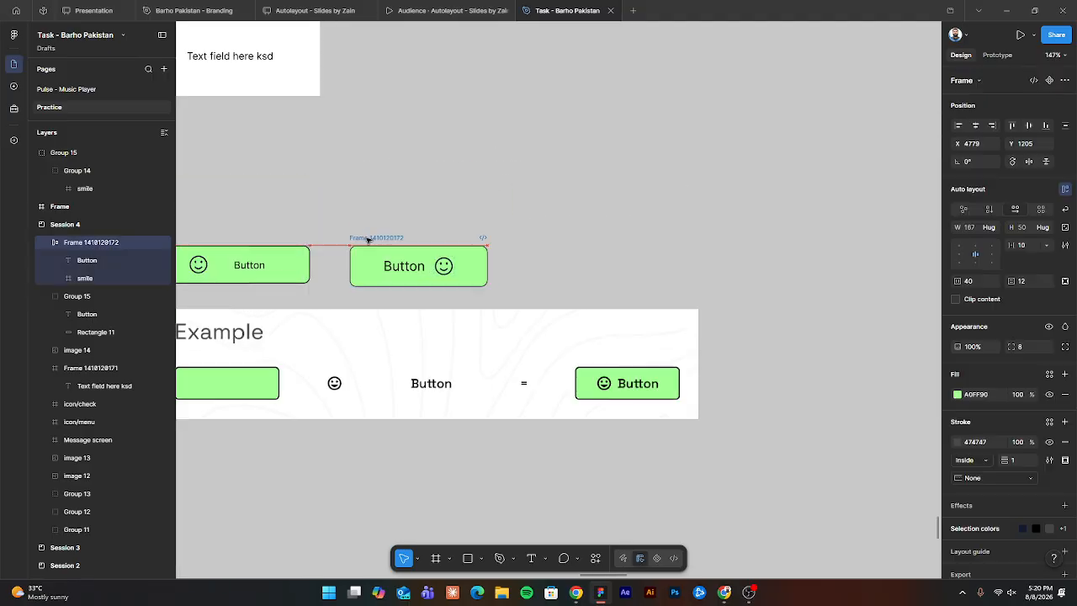
pyautogui.hotkey('ctrl', 'd')
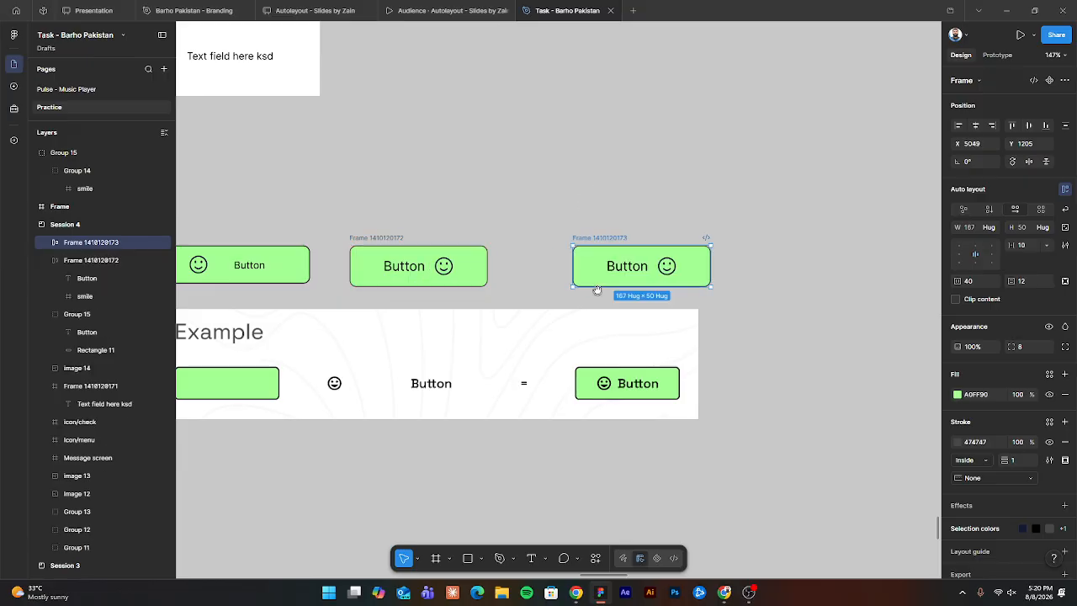
# Examine the width sizing options of the "Button" text in the duplicated frame.
pyautogui.scroll(5, 597, 291)
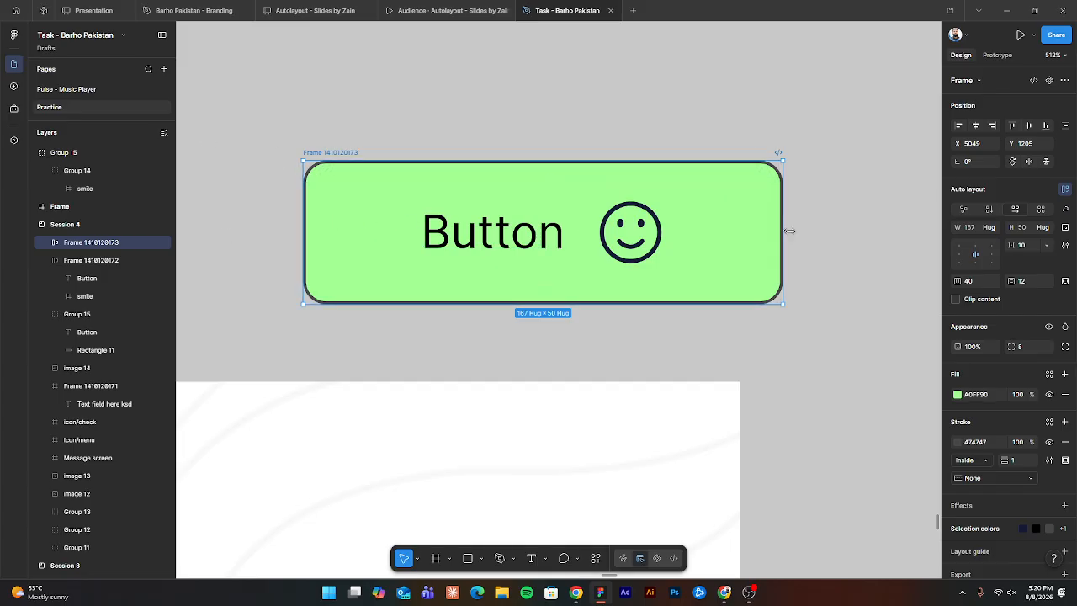
pyautogui.click(511, 238)
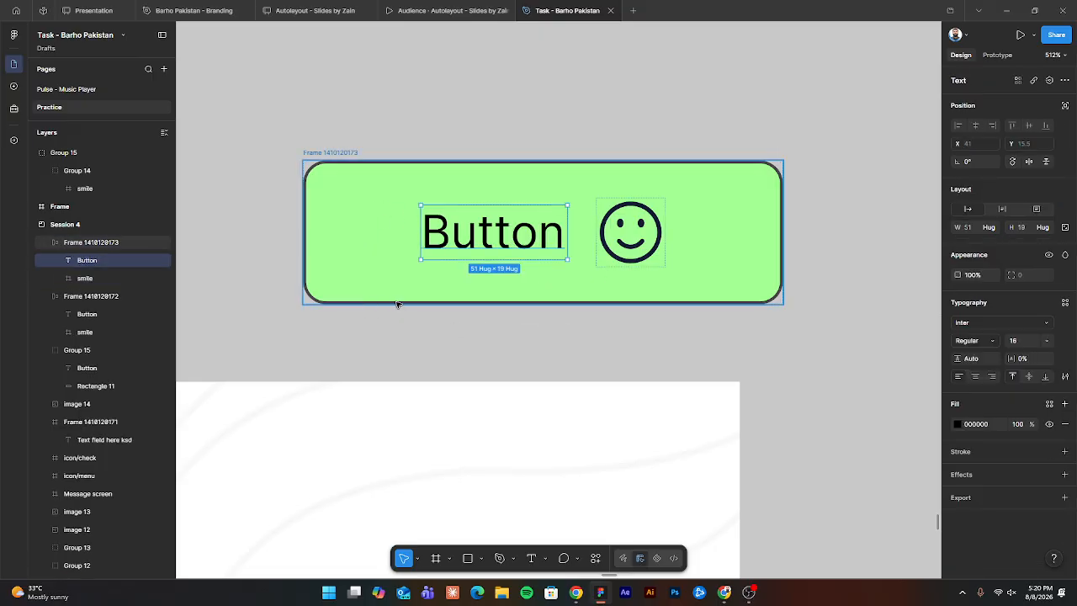
pyautogui.click(990, 225)
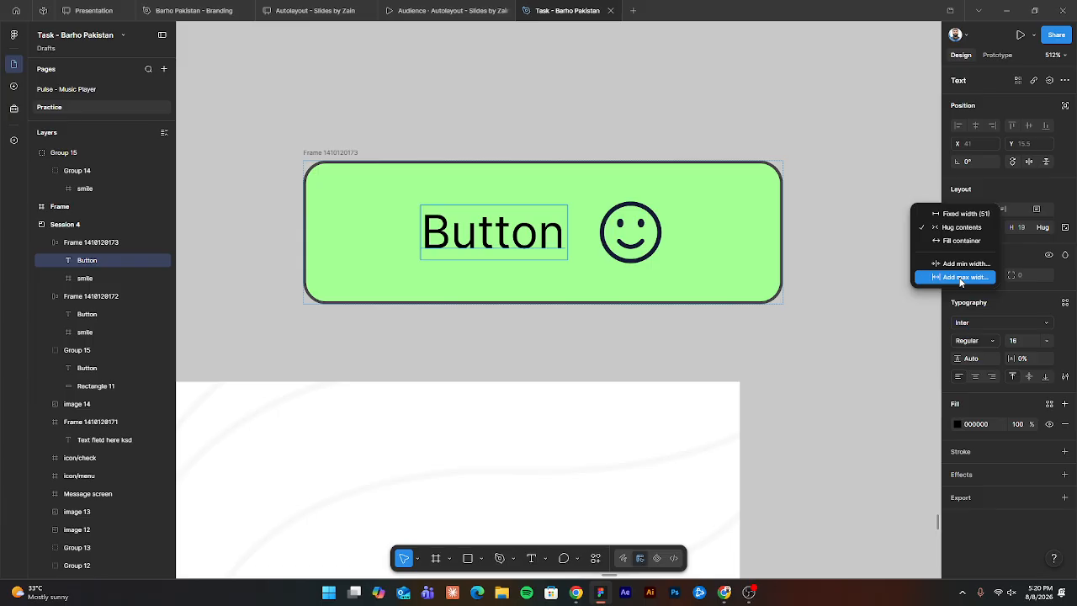
pyautogui.click(339, 96)
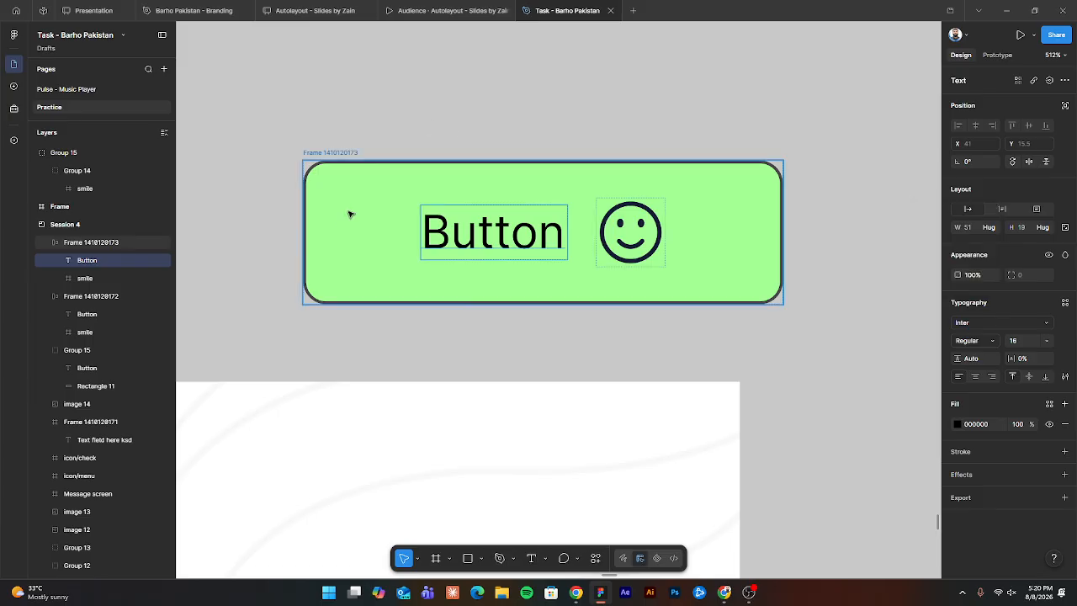
# Try a fixed width on the duplicated auto layout button frame.
pyautogui.click(339, 160)
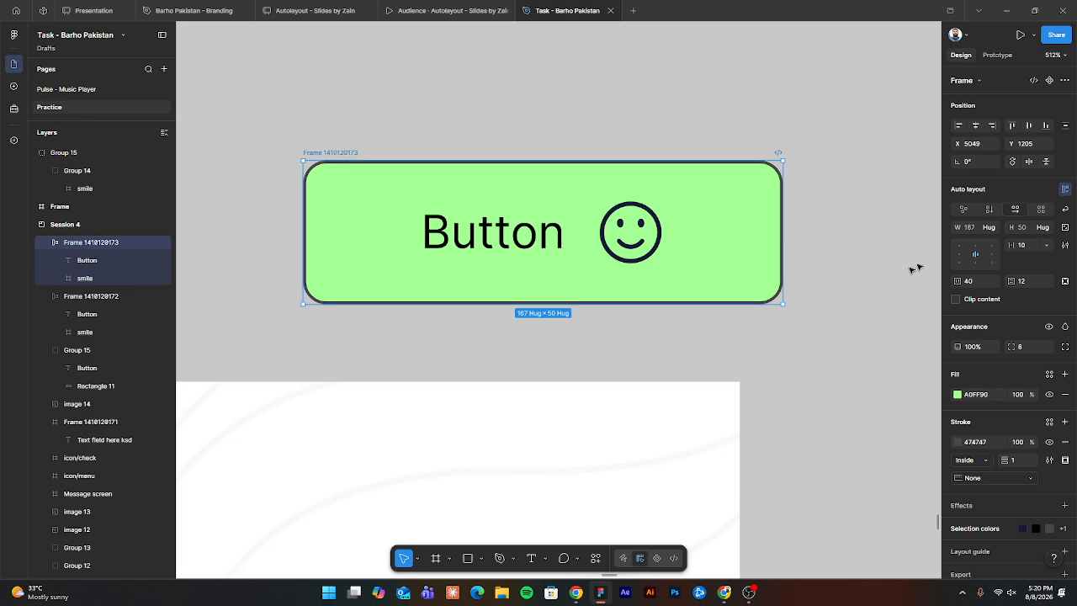
pyautogui.click(996, 230)
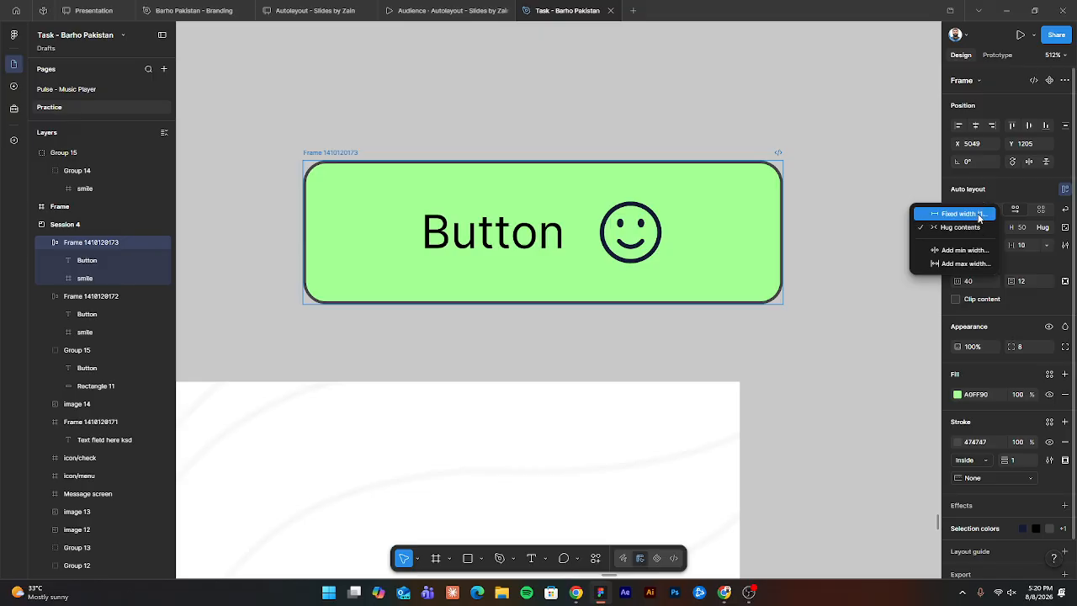
pyautogui.click(958, 214)
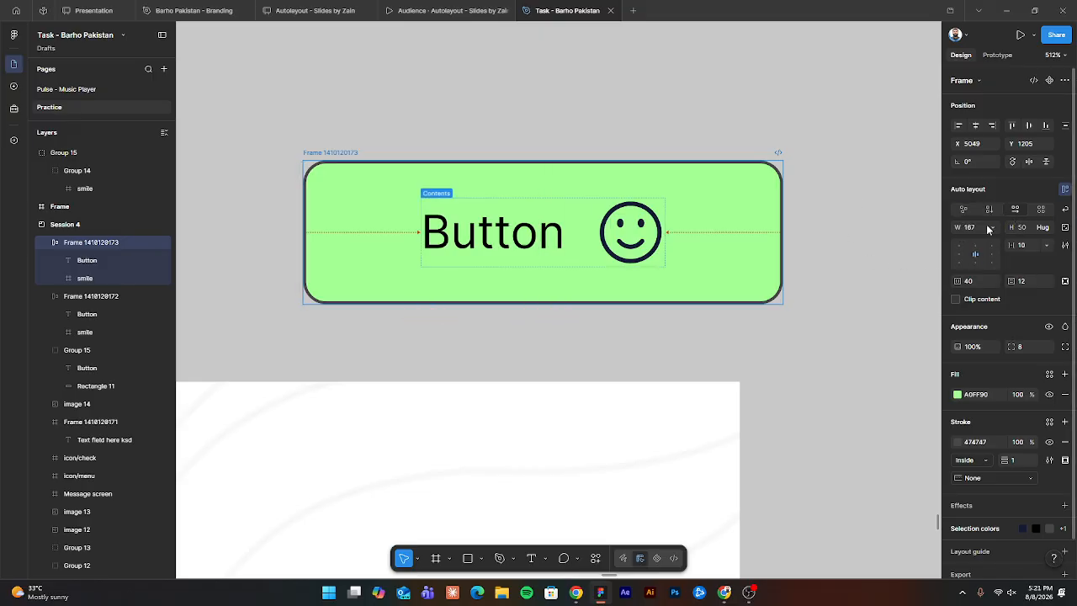
# Move the duplicated auto layout button frame to X 5034, Y 1189.
pyautogui.scroll(-3, 441, 167)
pyautogui.moveTo(439, 168); pyautogui.dragTo(375, 210)
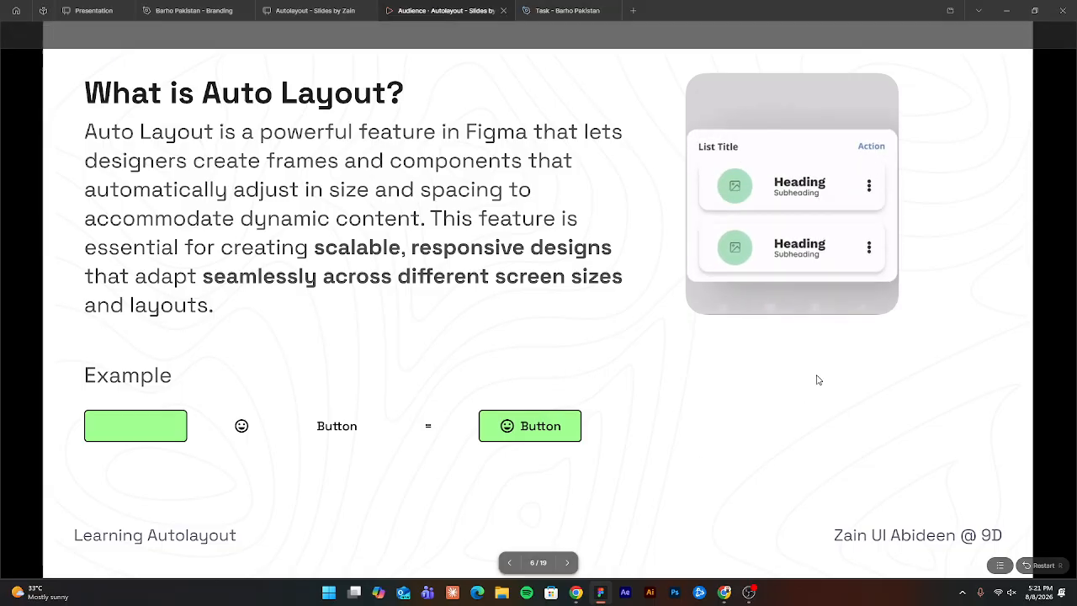
# Advance the Autolayout presentation to the slide on consistency, efficiency, responsiveness and collaboration.
pyautogui.press('Right')
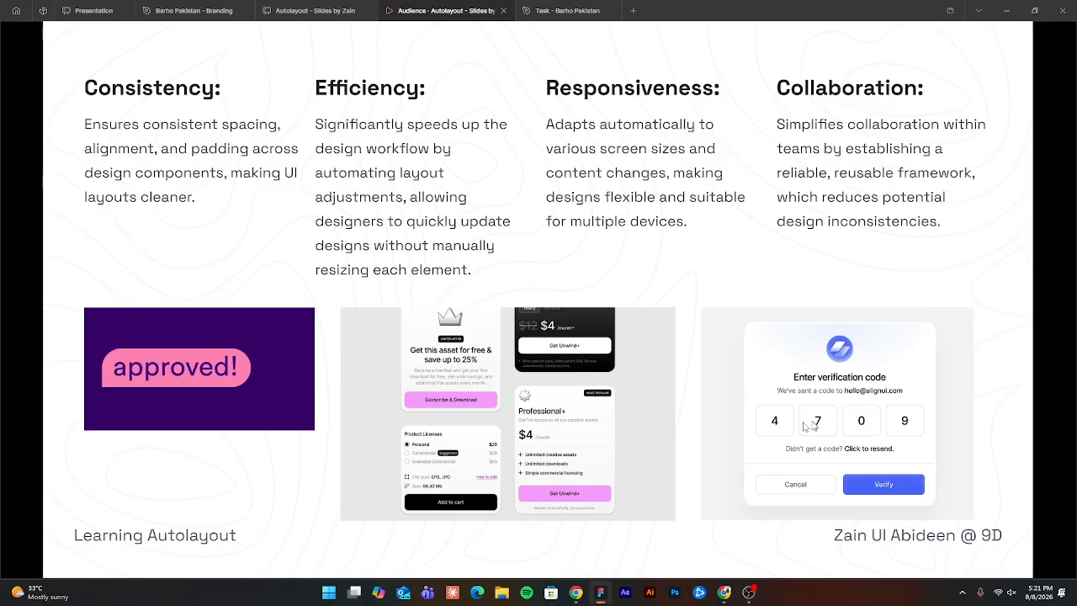
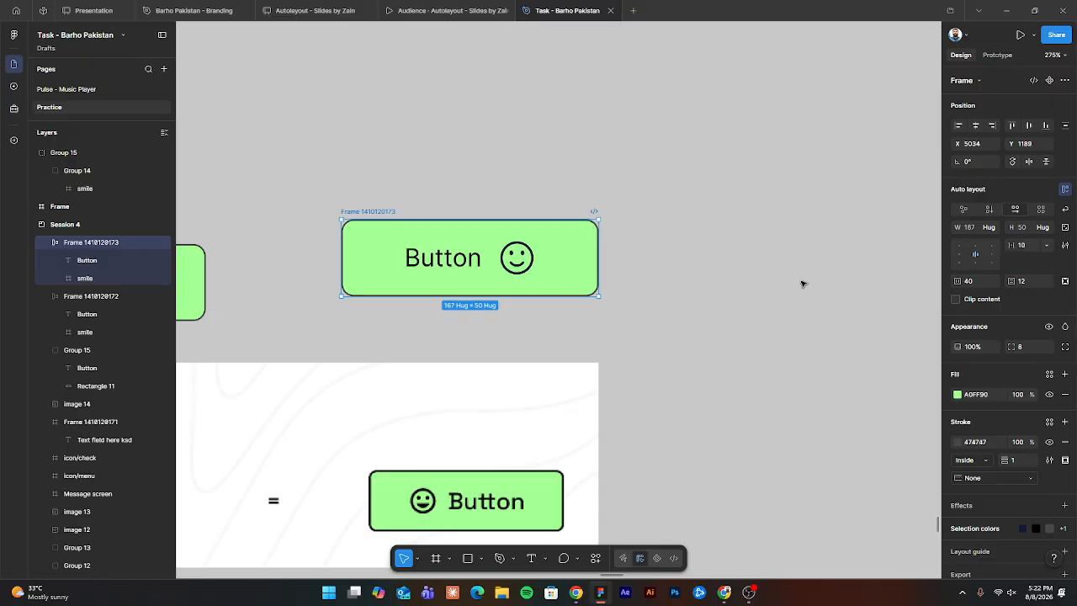
# Duplicate the auto layout button frame at X 5034 to X 5224, Y 1189.
pyautogui.keyDown('alt'); pyautogui.moveTo(380, 211); pyautogui.dragTo(682, 215); pyautogui.keyUp('alt')
pyautogui.click(366, 211)
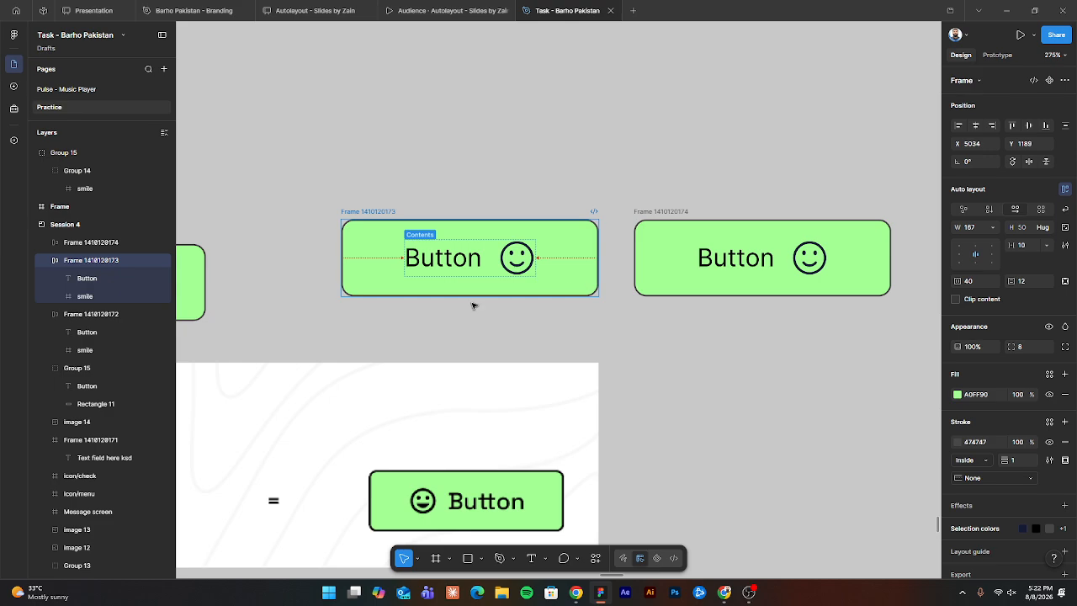
# Try the vertical auto layout direction on the new button copy at X 5224, and undo the change.
pyautogui.click(660, 212)
pyautogui.click(989, 211)
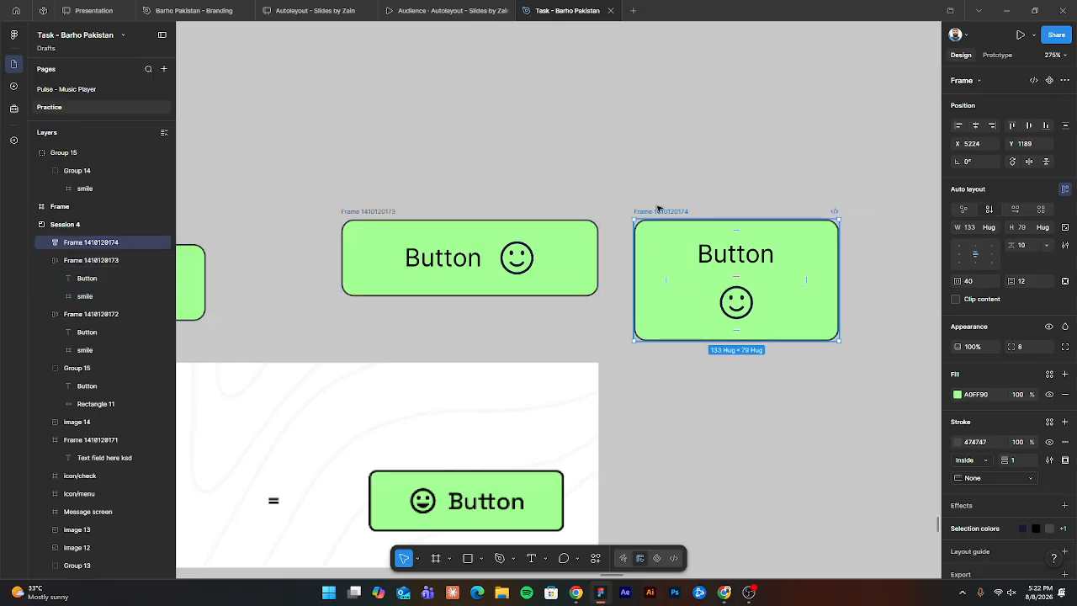
pyautogui.scroll(-5, 658, 214)
pyautogui.hotkey('ctrl', 'z')
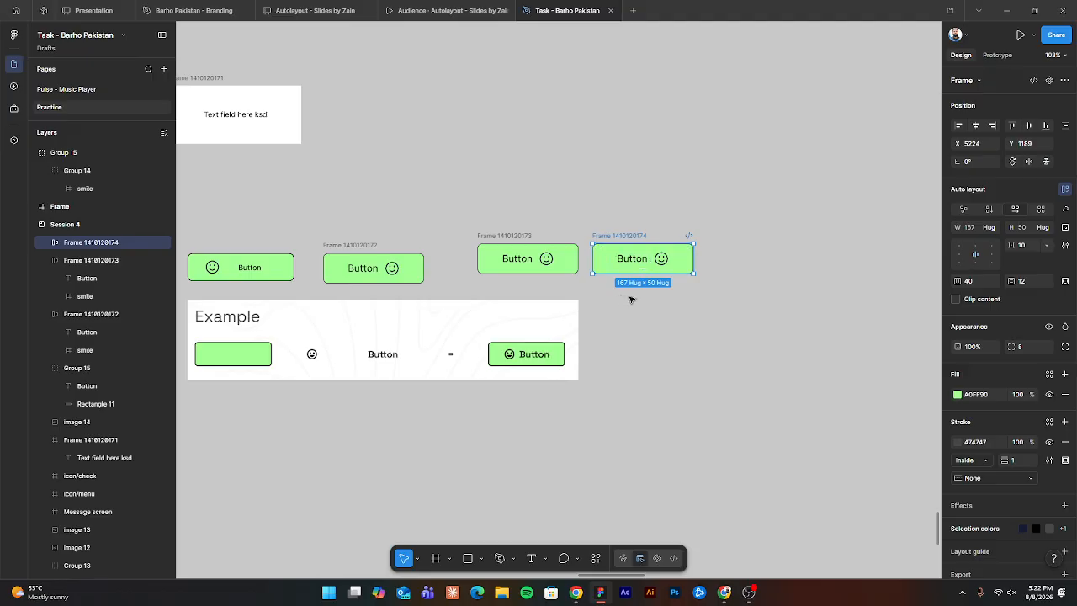
pyautogui.scroll(5, 602, 261)
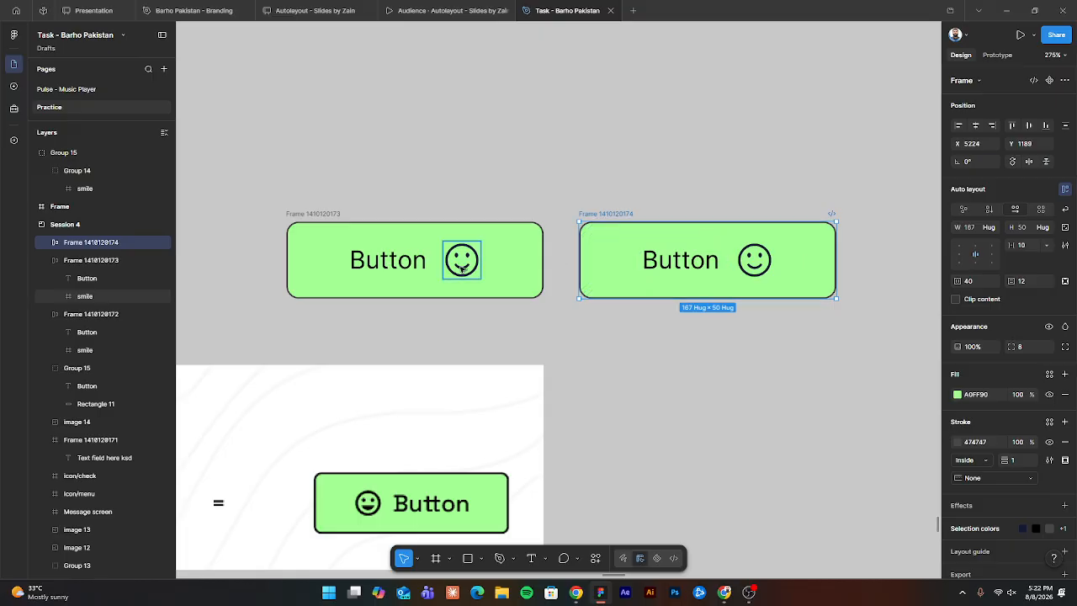
pyautogui.scroll(2, 670, 334)
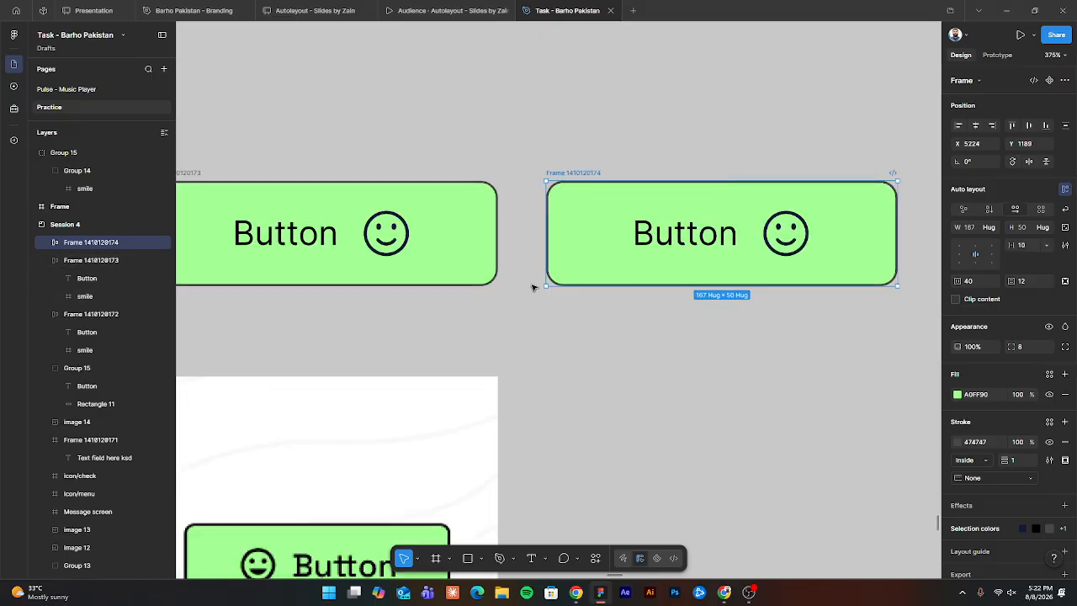
pyautogui.moveTo(497, 280); pyautogui.dragTo(631, 282)
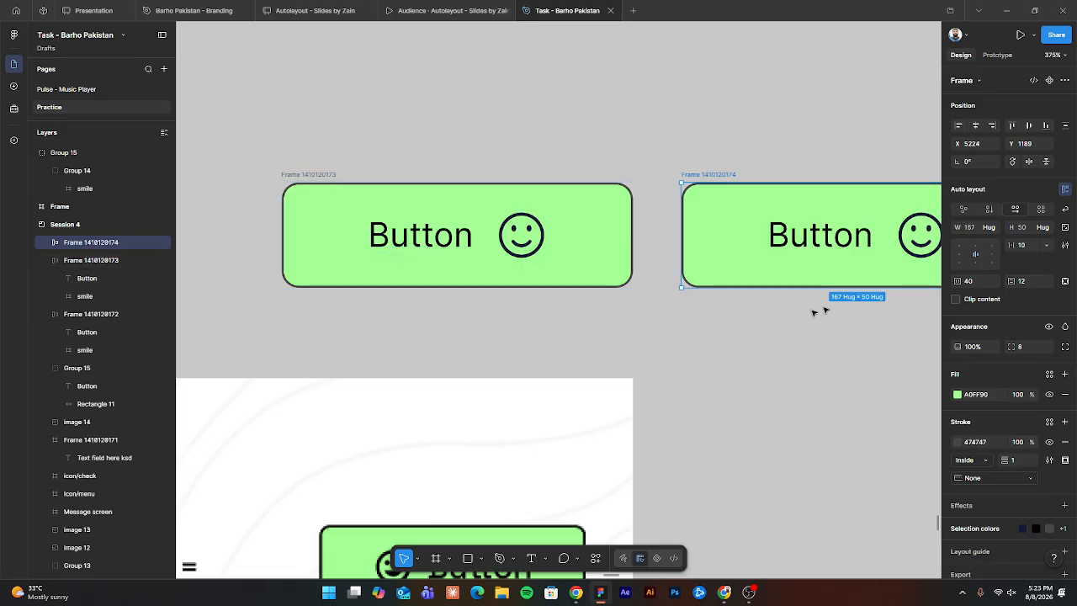
pyautogui.keyDown('ctrl'); pyautogui.click(420, 236); pyautogui.keyUp('ctrl')
pyautogui.scroll(-3, 632, 190)
pyautogui.moveTo(556, 208); pyautogui.dragTo(569, 262)
pyautogui.hotkey('ctrl', 'z')
# Move the newest button copy directly above the frame it was duplicated from, to X 5034, Y 1112.
pyautogui.click(683, 181)
pyautogui.moveTo(683, 181); pyautogui.dragTo(468, 94)
pyautogui.scroll(3, 485, 142)
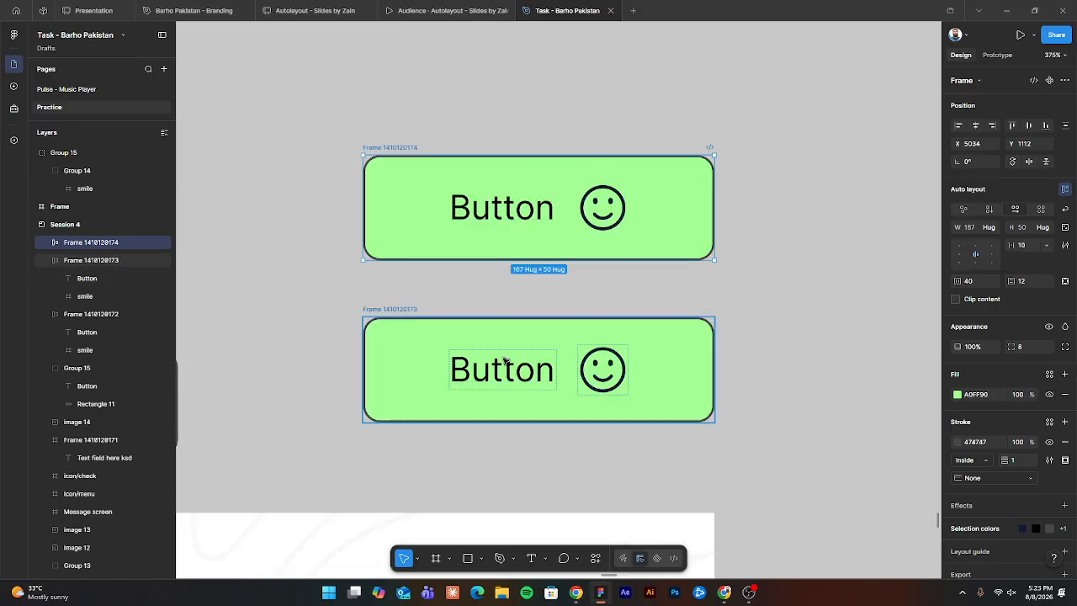
# Examine the width sizing options of the Button text in the upper button copy.
pyautogui.doubleClick(515, 210)
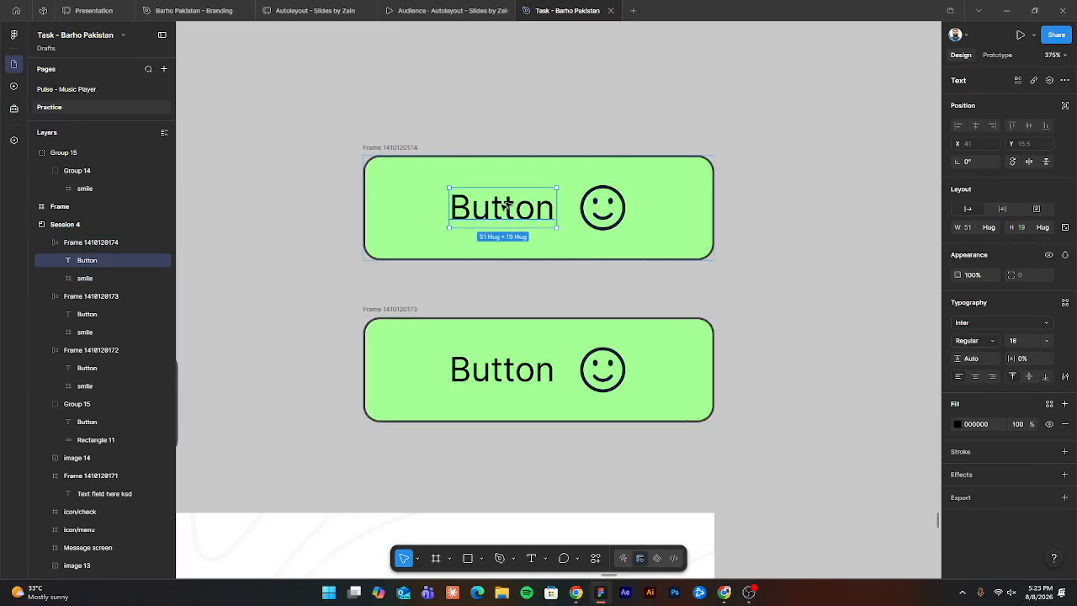
pyautogui.click(989, 227)
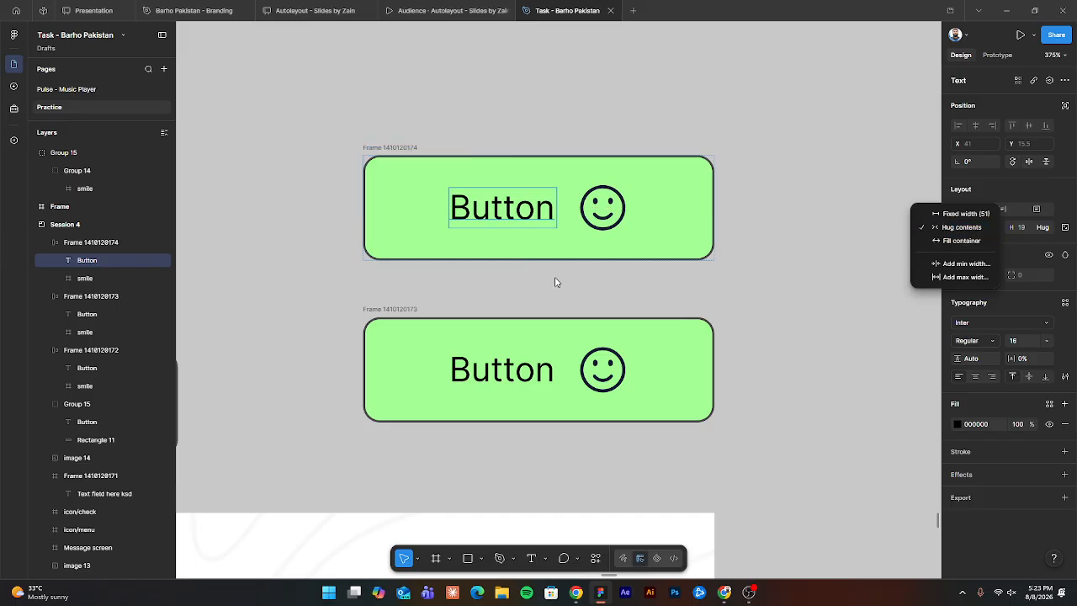
pyautogui.click(522, 217)
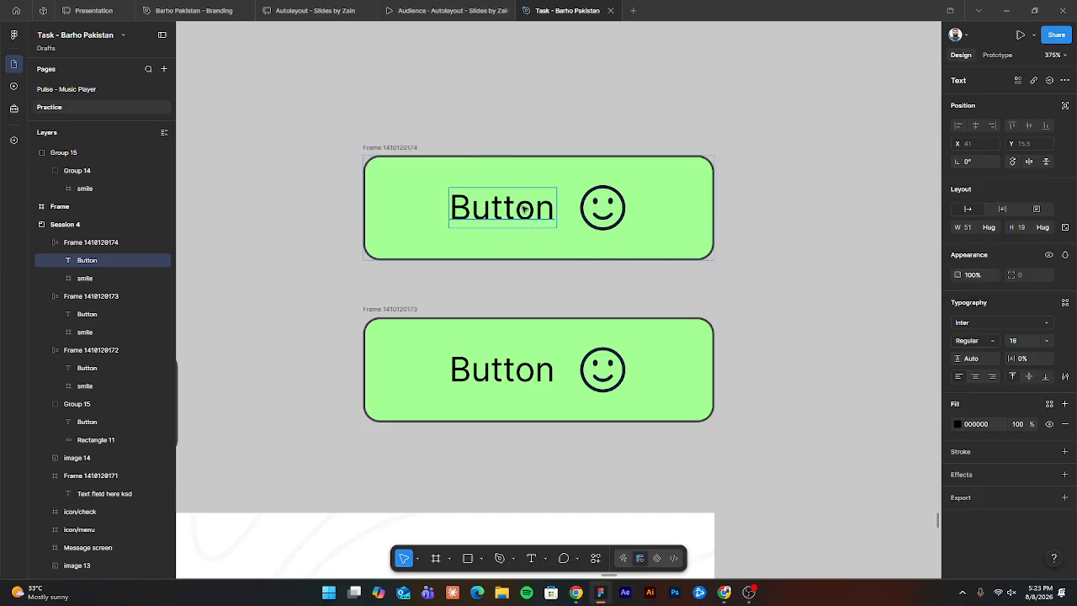
pyautogui.click(990, 227)
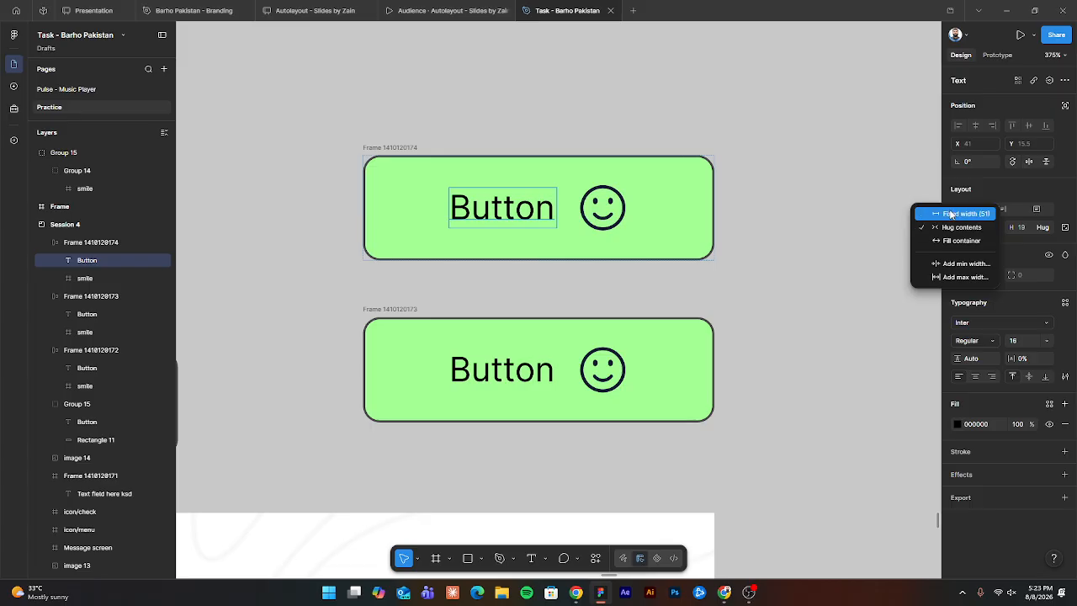
pyautogui.click(501, 199)
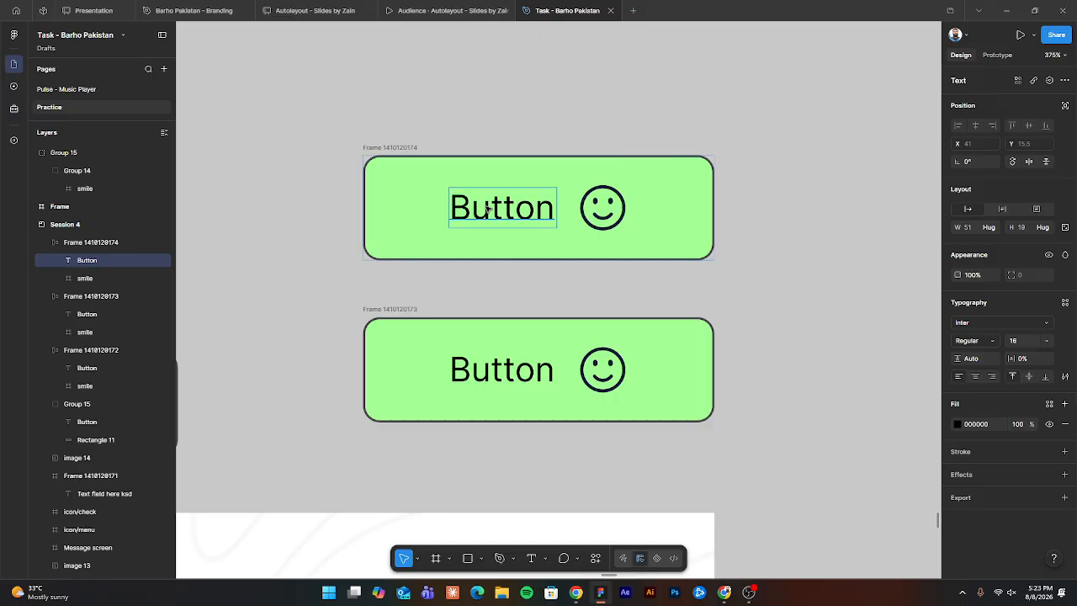
pyautogui.click(992, 228)
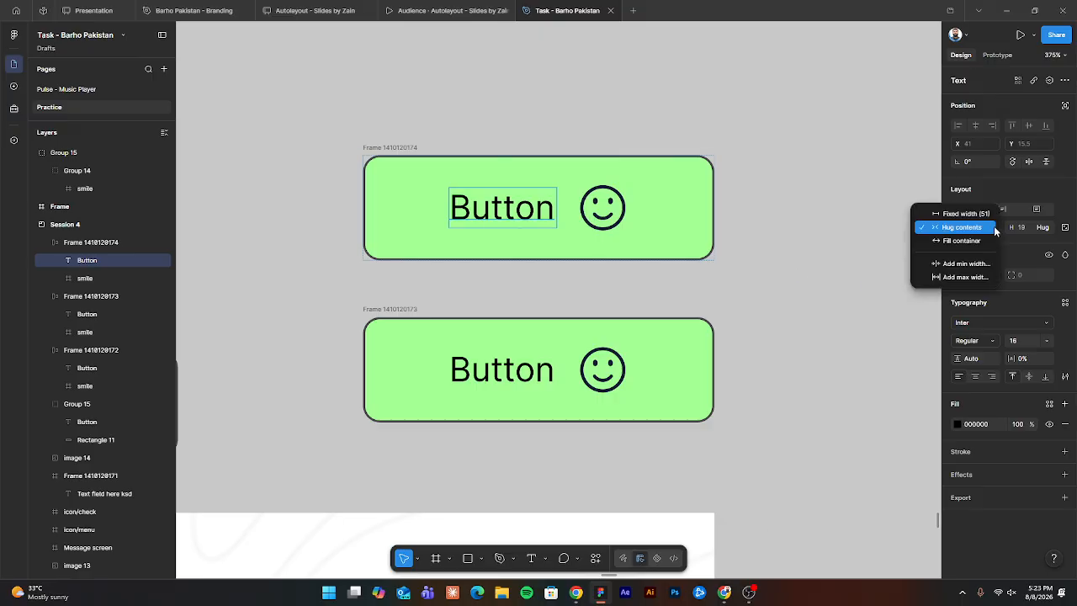
pyautogui.click(967, 215)
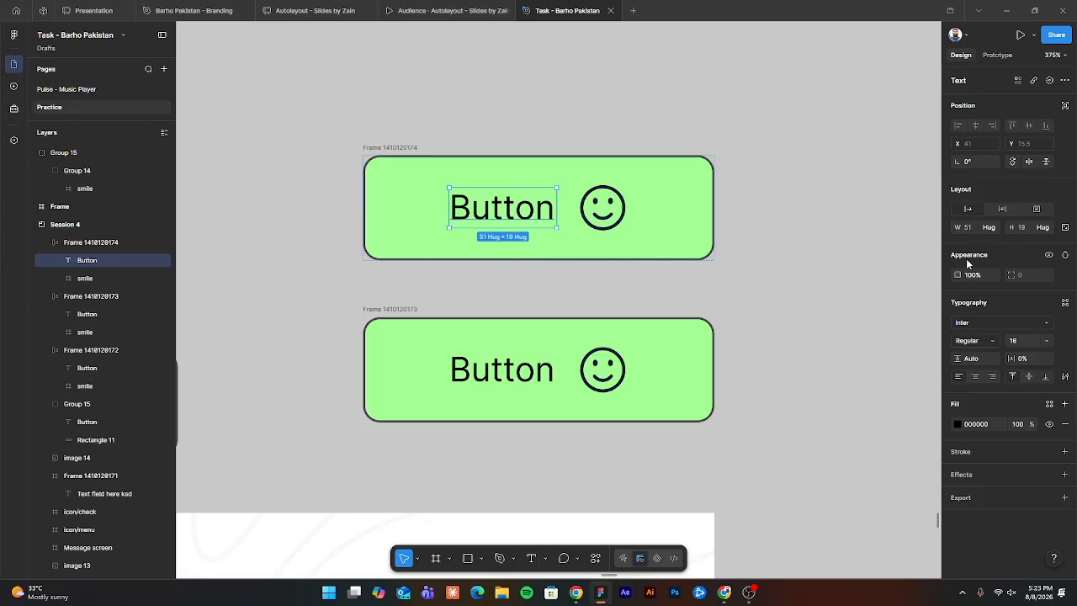
# Give the upper copy's Button text a fixed width of 70 and center-align it.
pyautogui.click(988, 227)
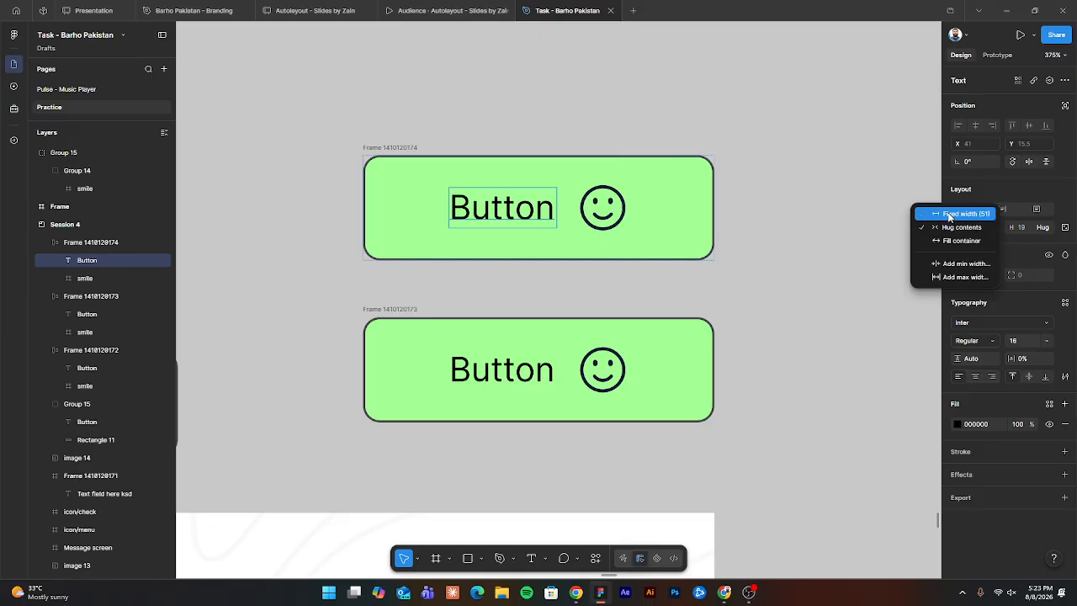
pyautogui.click(957, 216)
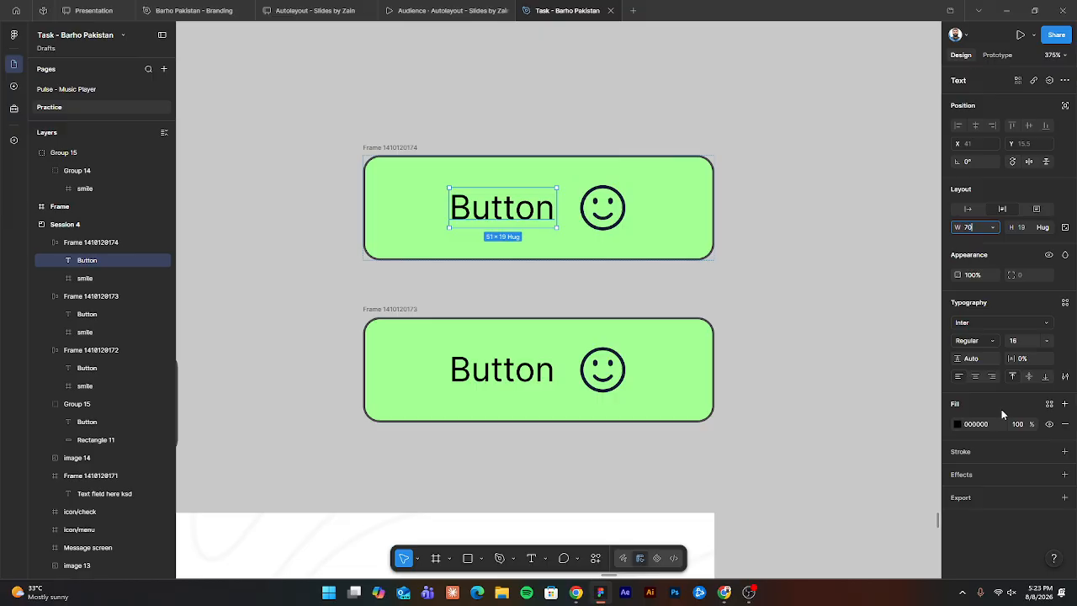
pyautogui.write('70')
pyautogui.press('Return')
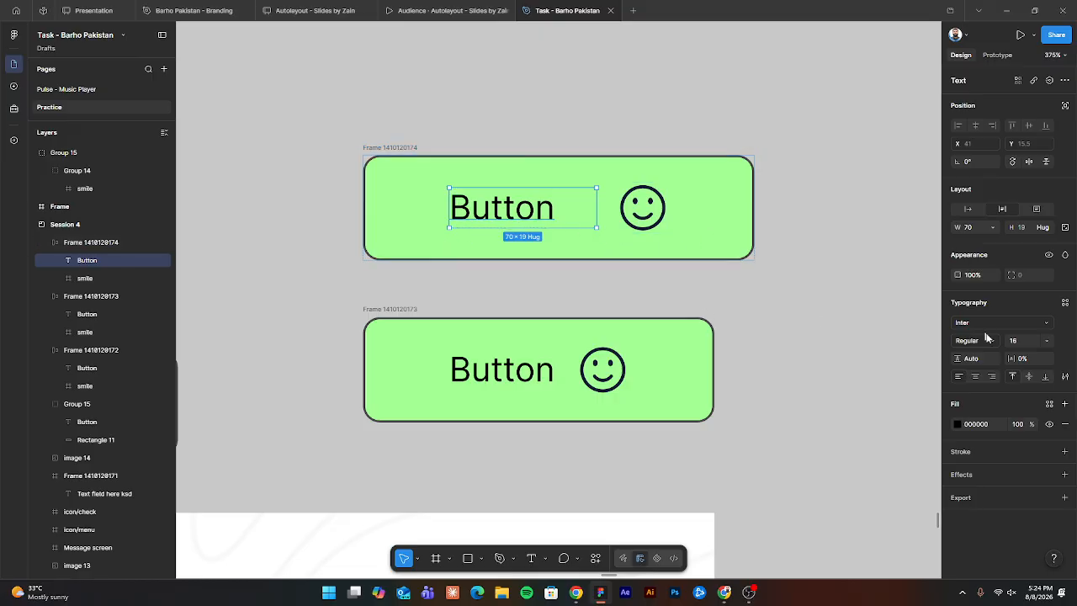
pyautogui.click(975, 377)
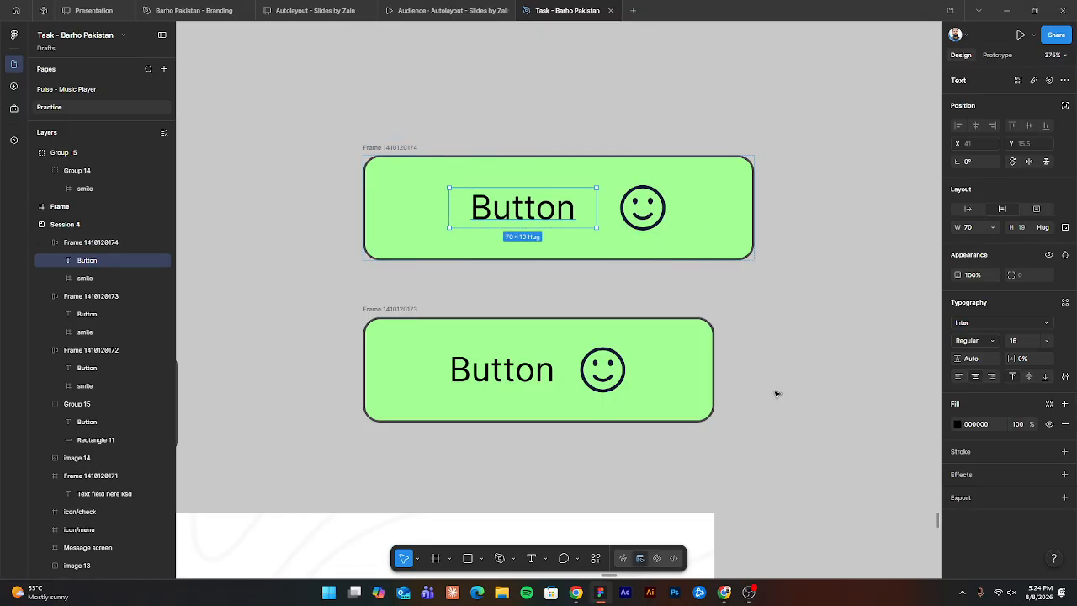
# Try shrinking the upper button frame horizontally until it is narrower than its text and icon.
pyautogui.click(746, 324)
pyautogui.scroll(-2, 508, 161)
pyautogui.hscroll(2, 507, 161)
pyautogui.scroll(2, 316, 85)
pyautogui.hscroll(-1, 316, 85)
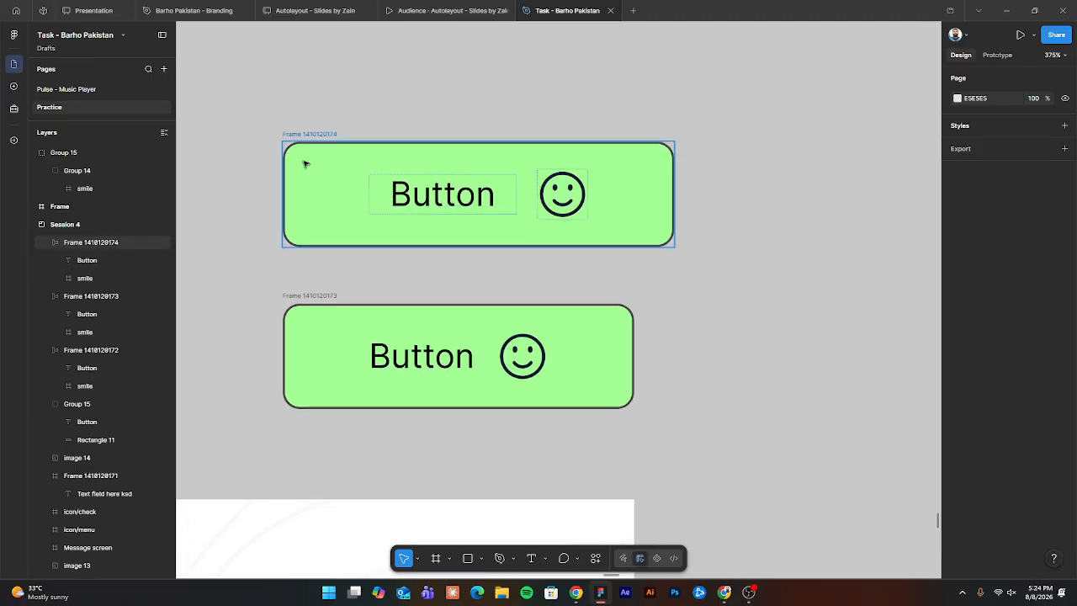
pyautogui.click(309, 135)
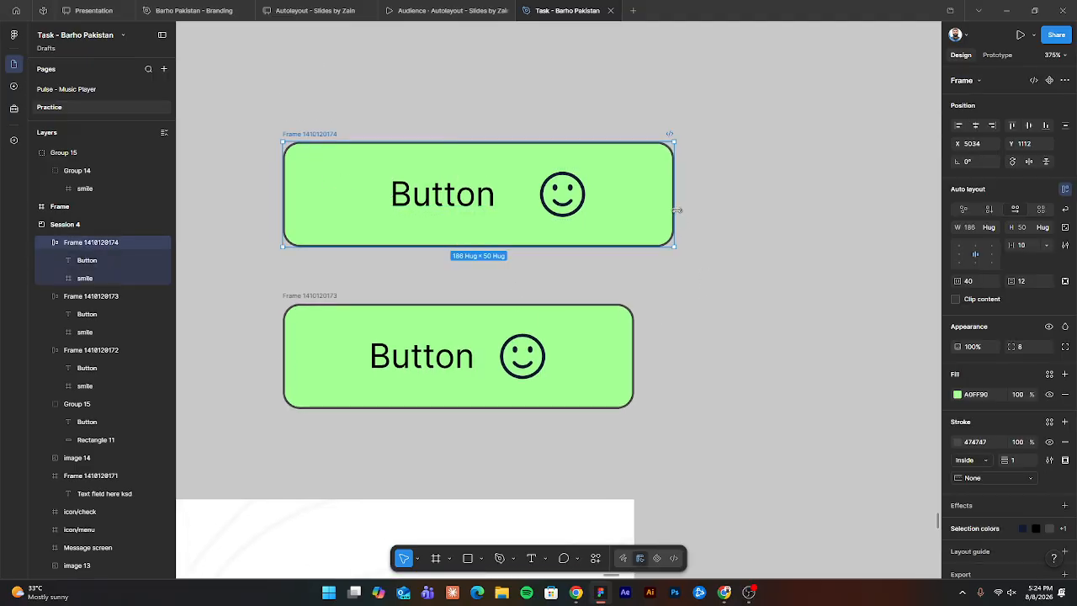
pyautogui.moveTo(676, 210); pyautogui.dragTo(389, 194)
pyautogui.doubleClick(308, 200)
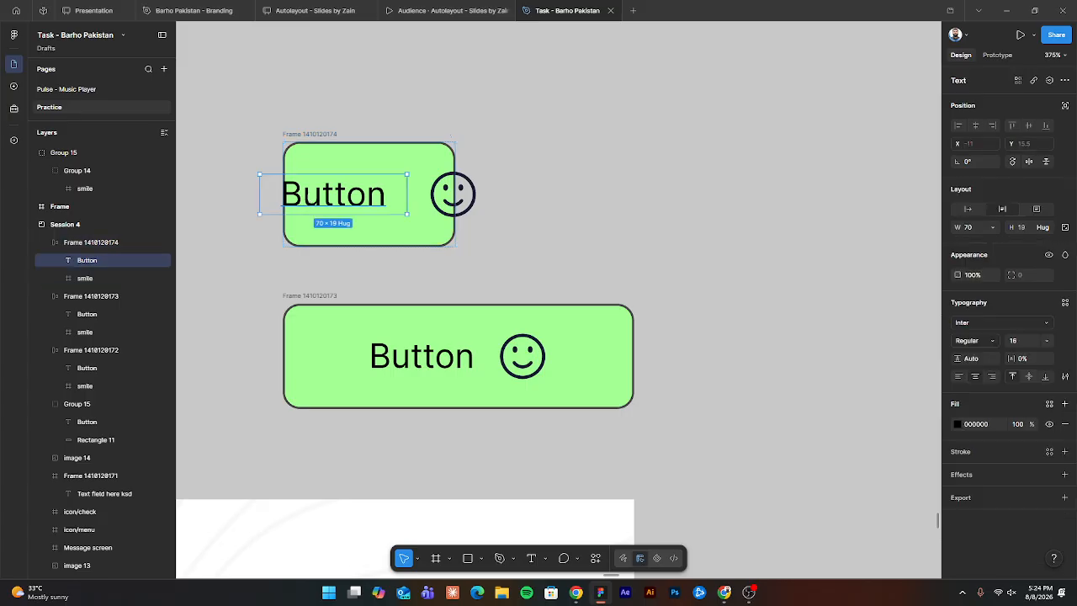
pyautogui.press('Escape')
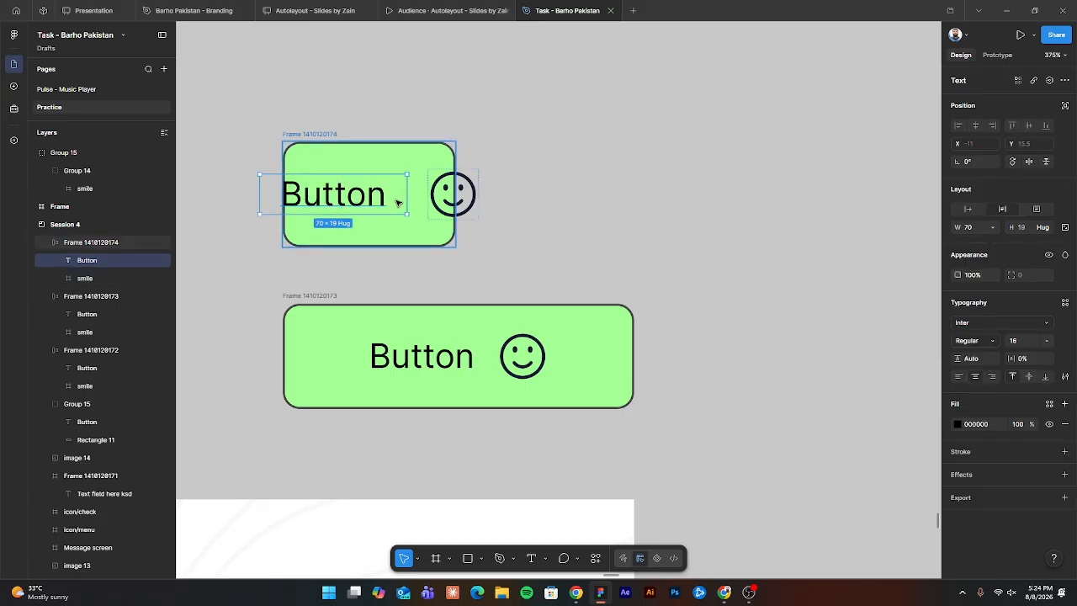
# Widen the upper button frame to about 207 and change its label to "Primary Button".
pyautogui.click(310, 133)
pyautogui.moveTo(455, 171); pyautogui.dragTo(717, 171)
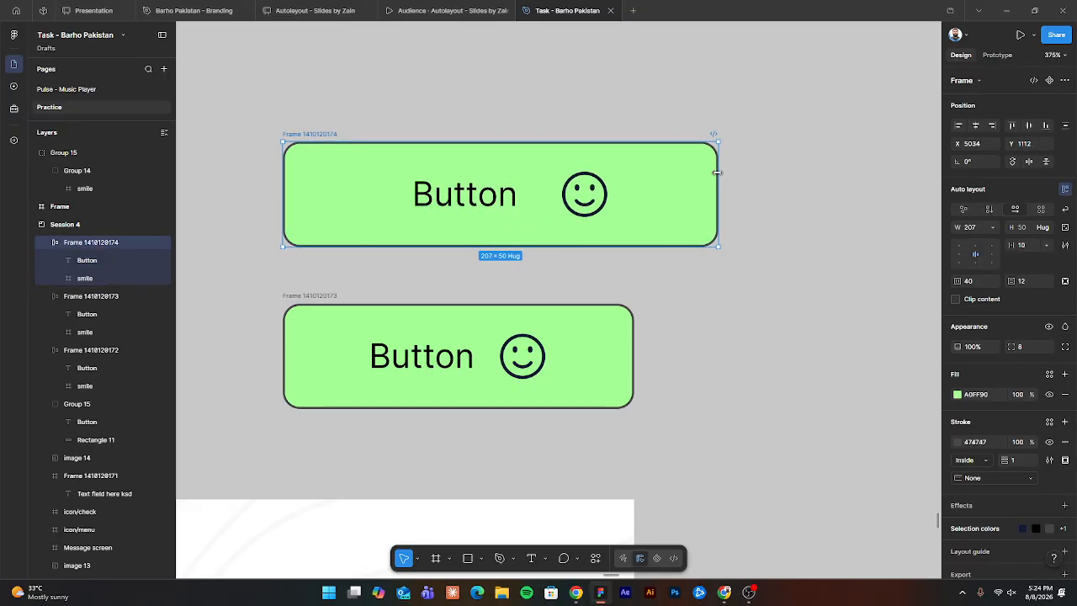
pyautogui.doubleClick(449, 198)
pyautogui.press('Left')
pyautogui.write('Primary')
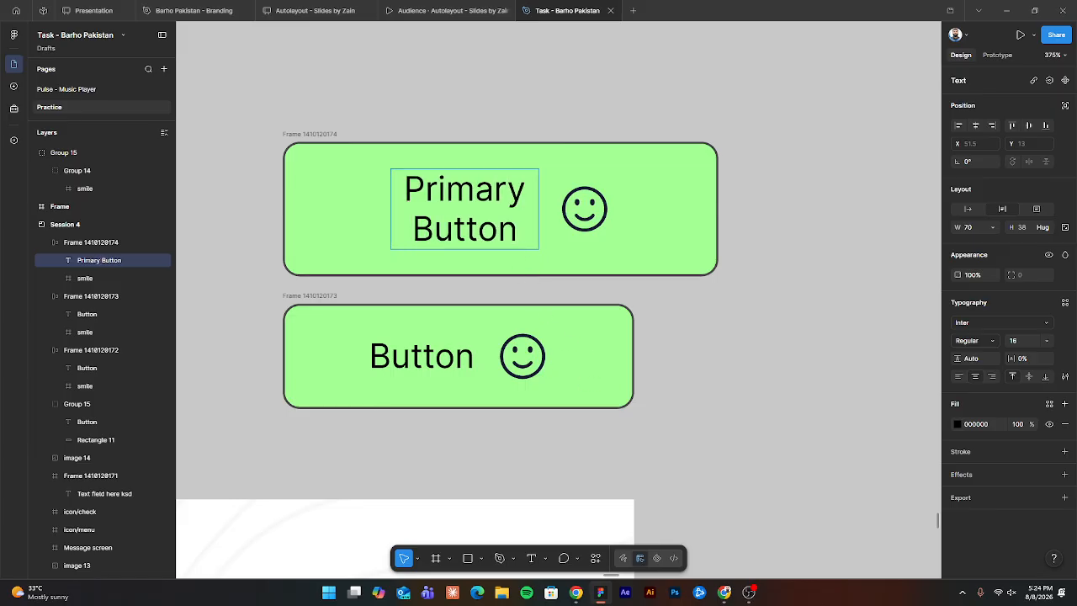
pyautogui.press('Escape')
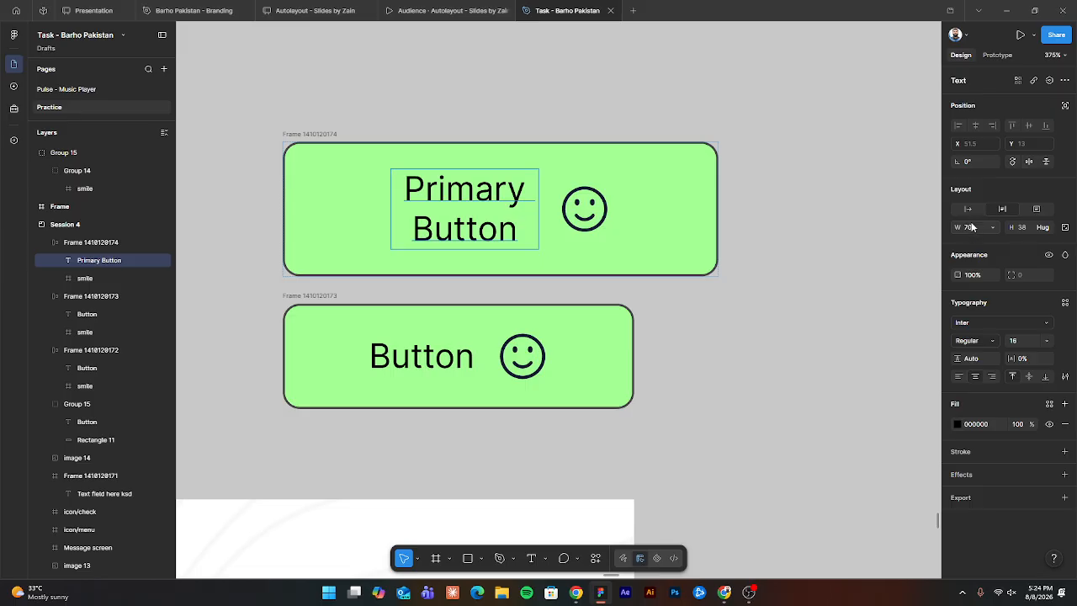
# Switch the Primary Button text to auto width.
pyautogui.doubleClick(454, 194)
pyautogui.press('Right')
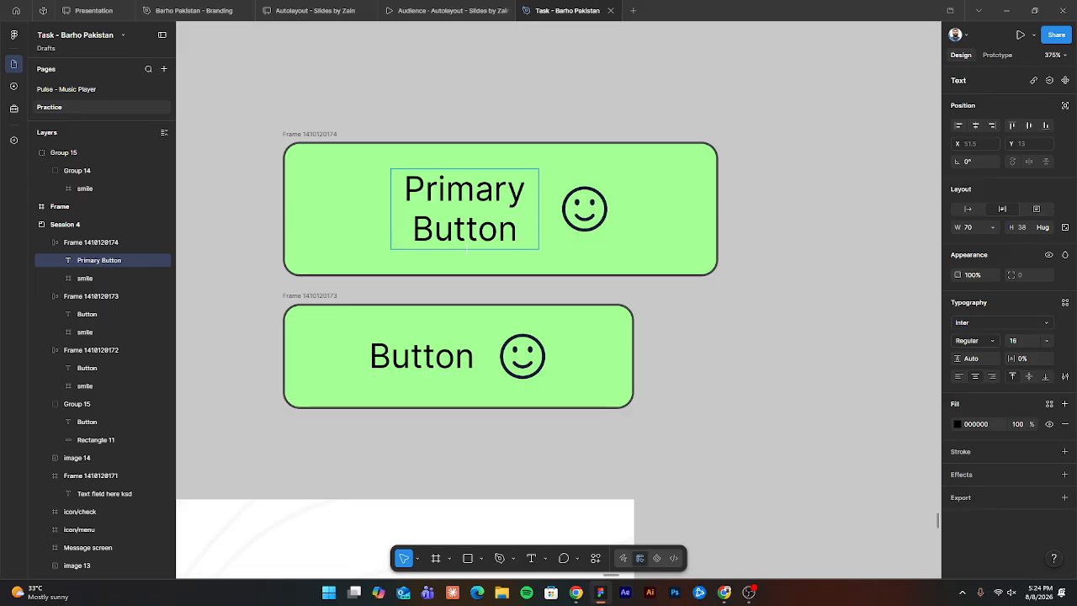
pyautogui.press('Escape')
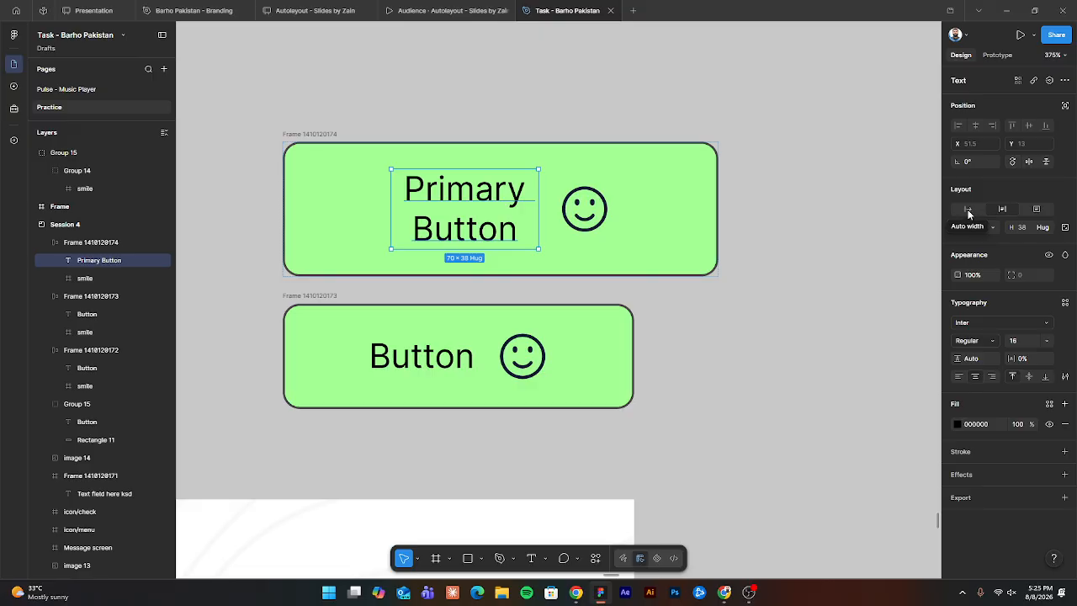
pyautogui.doubleClick(496, 199)
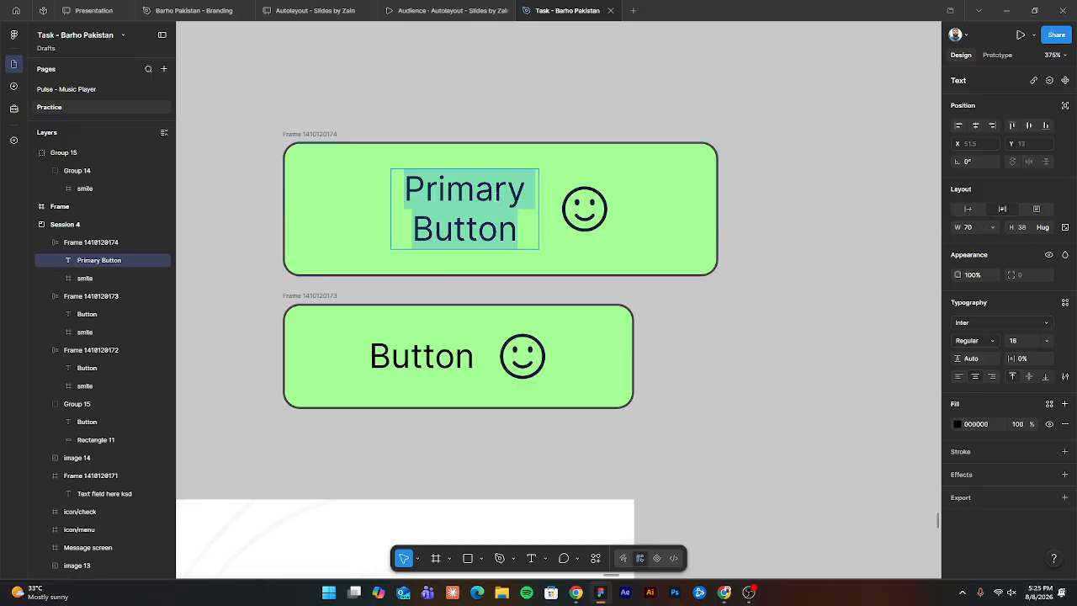
pyautogui.click(968, 208)
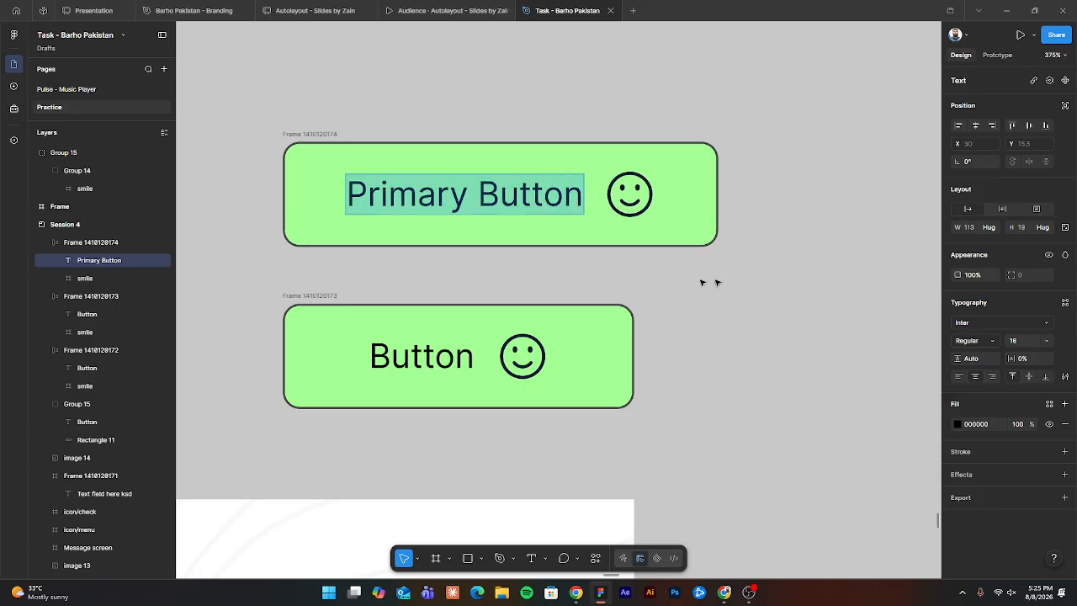
pyautogui.press('Escape')
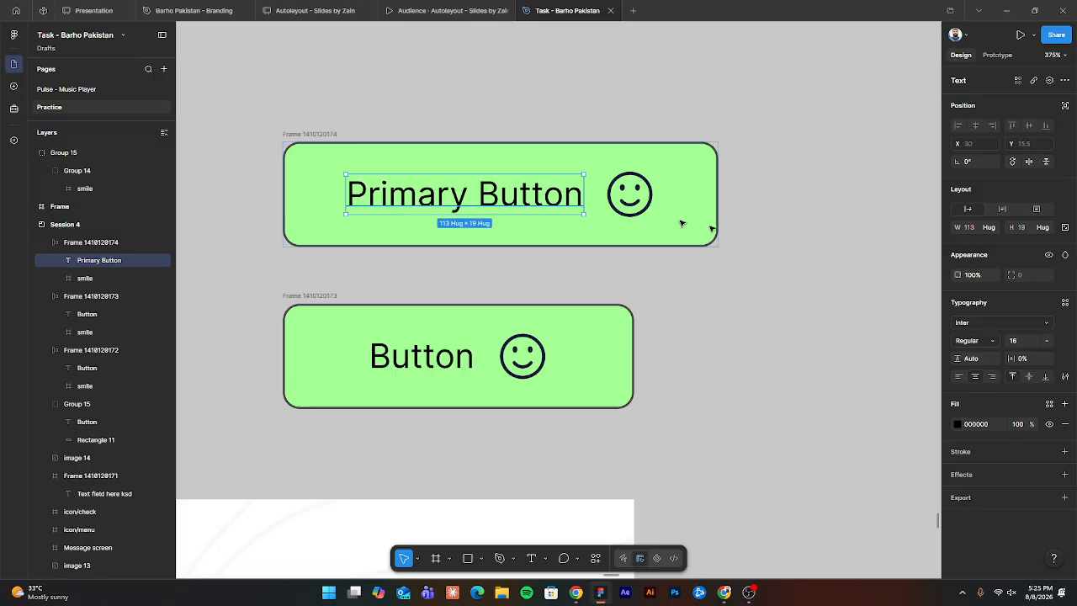
# Set the Primary Button text's width sizing to Fill container.
pyautogui.click(989, 226)
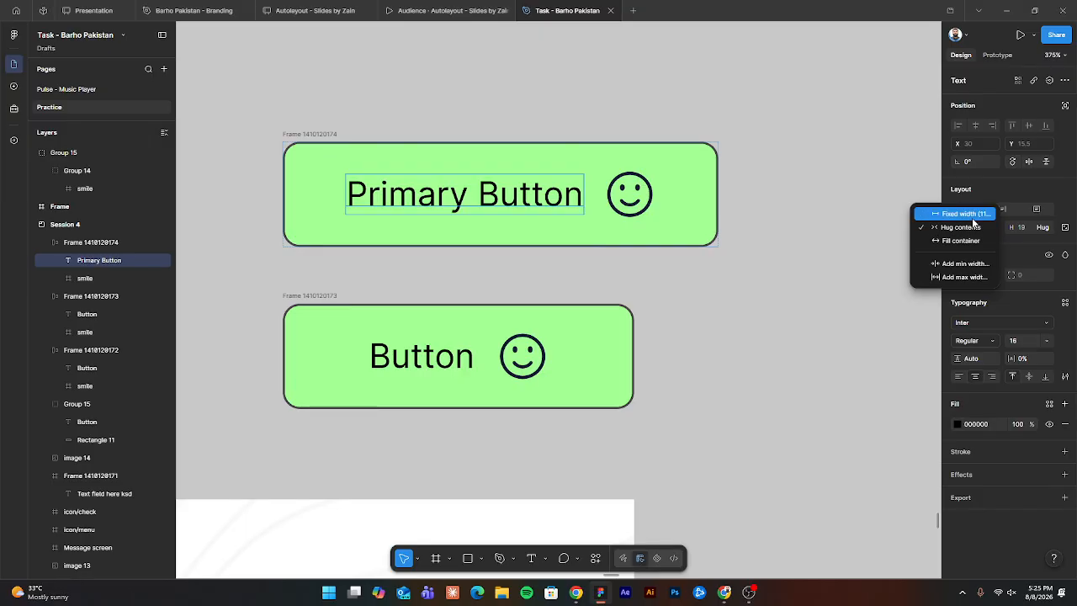
pyautogui.click(714, 123)
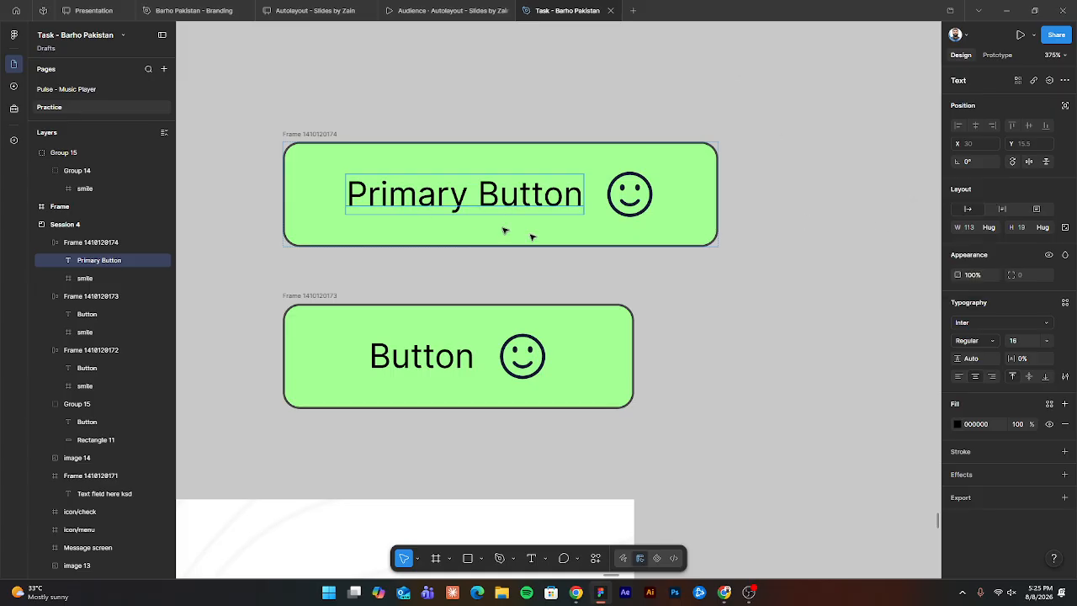
pyautogui.click(738, 322)
pyautogui.click(483, 207)
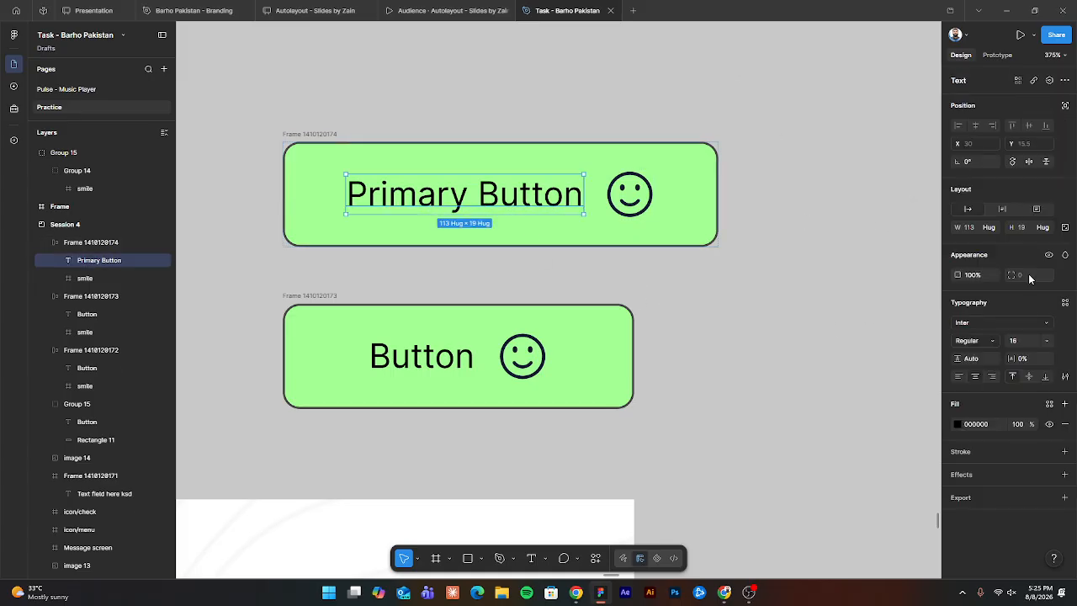
pyautogui.click(984, 227)
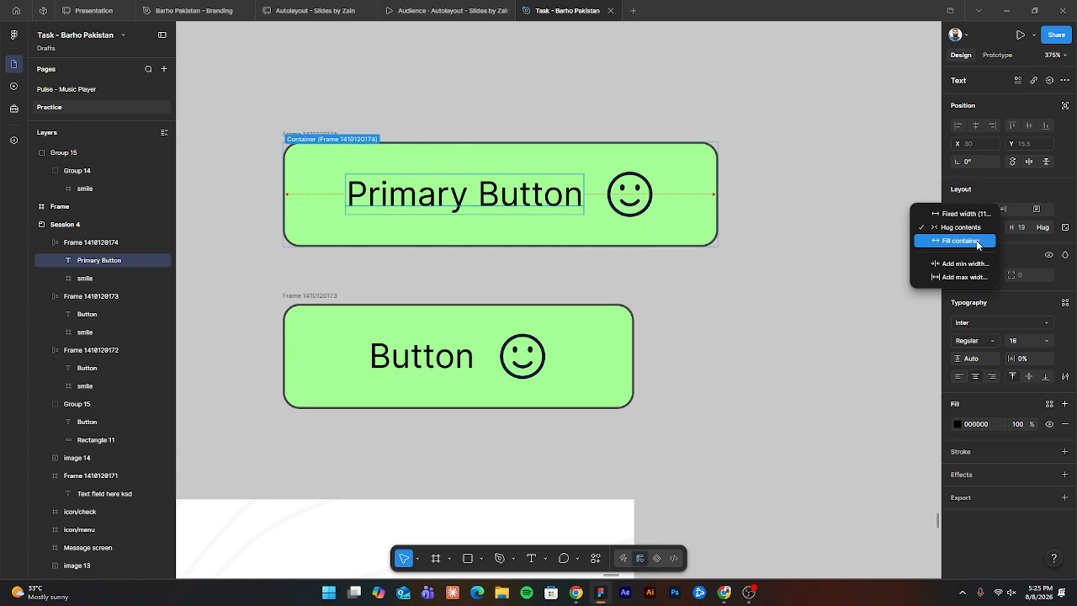
pyautogui.click(977, 242)
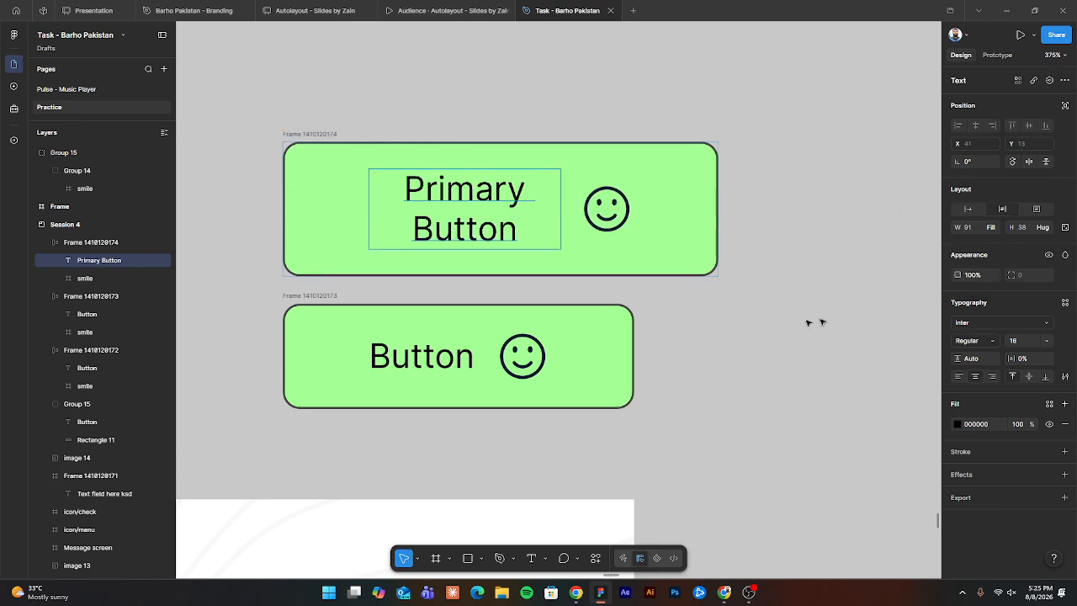
# Move the lower button copy slightly down, away from the Primary Button frame.
pyautogui.click(662, 176)
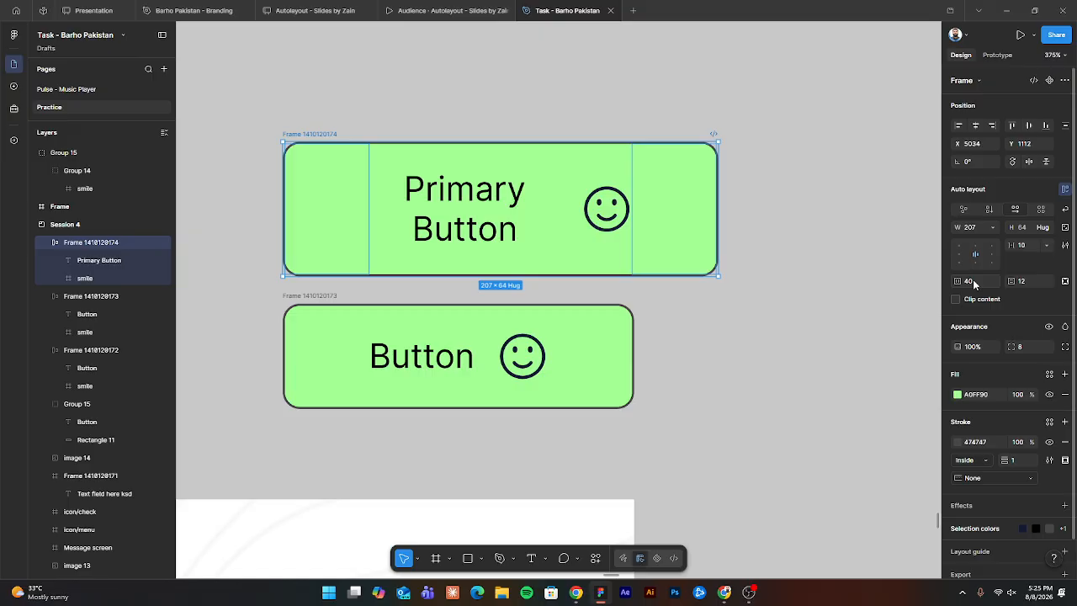
pyautogui.moveTo(334, 295); pyautogui.dragTo(337, 354)
pyautogui.click(302, 122)
pyautogui.scroll(-5, 322, 161)
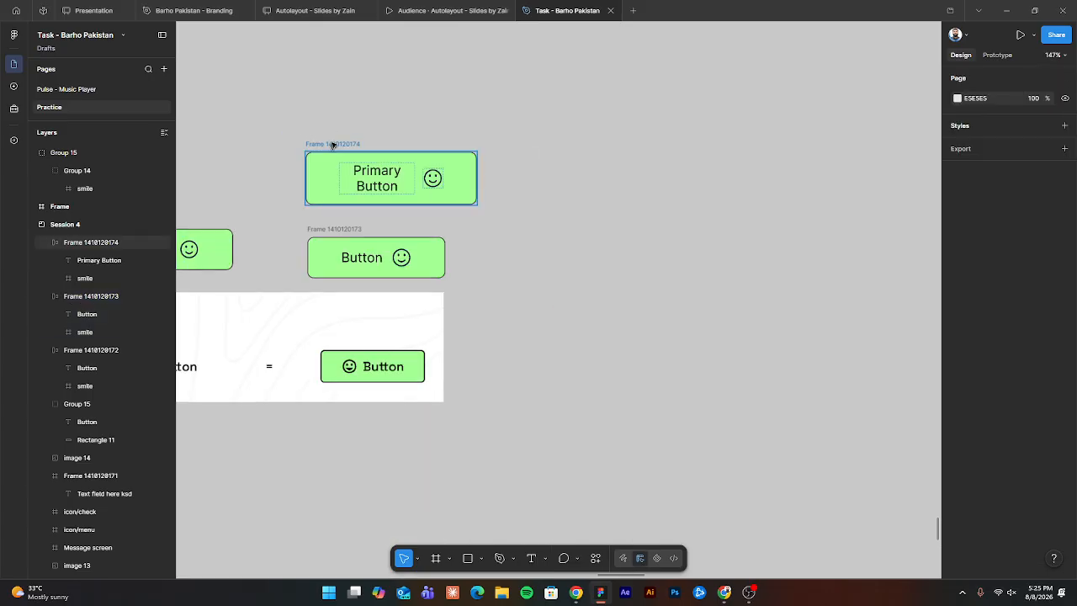
# Widen the Primary Button frame to about 468 and select its text layer.
pyautogui.click(322, 161)
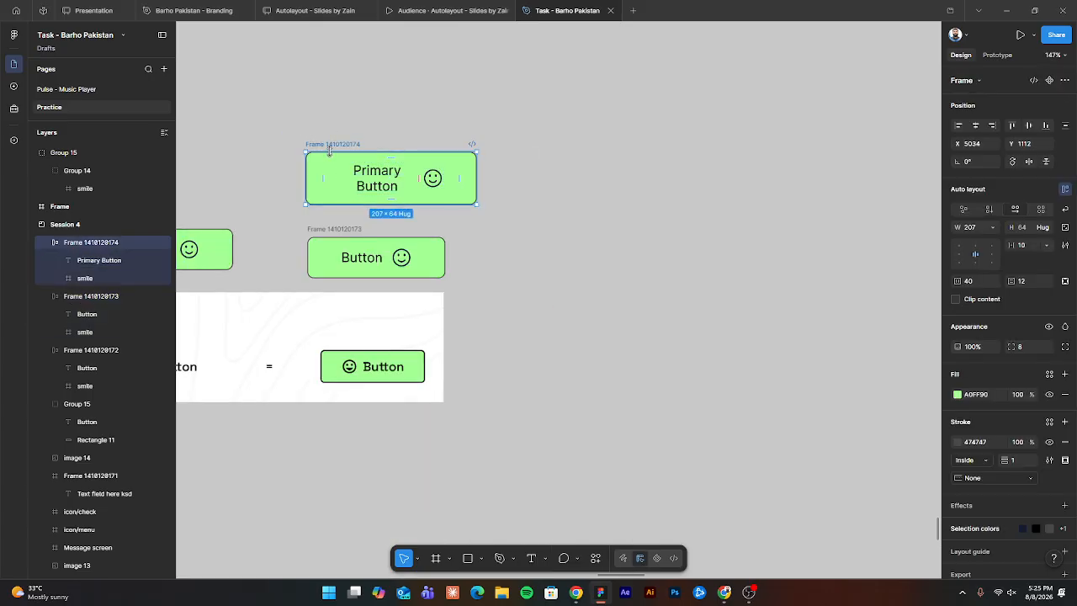
pyautogui.moveTo(476, 180); pyautogui.dragTo(692, 189)
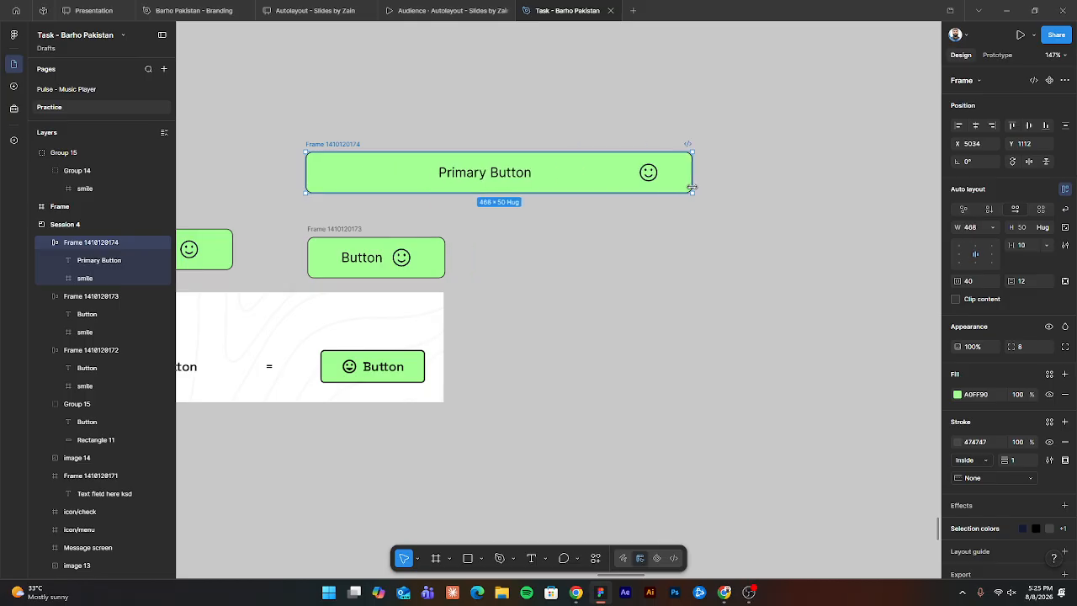
pyautogui.scroll(3, 523, 190)
pyautogui.doubleClick(450, 169)
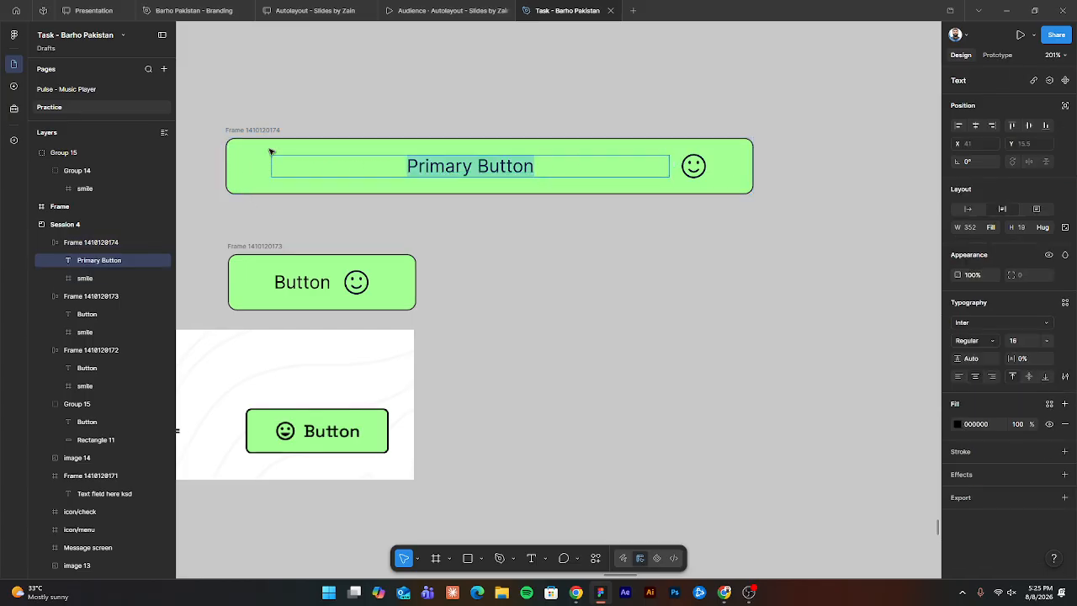
pyautogui.press('Escape')
# Try adding a second fill to the Primary Button text, and undo the addition.
pyautogui.scroll(4, 555, 233)
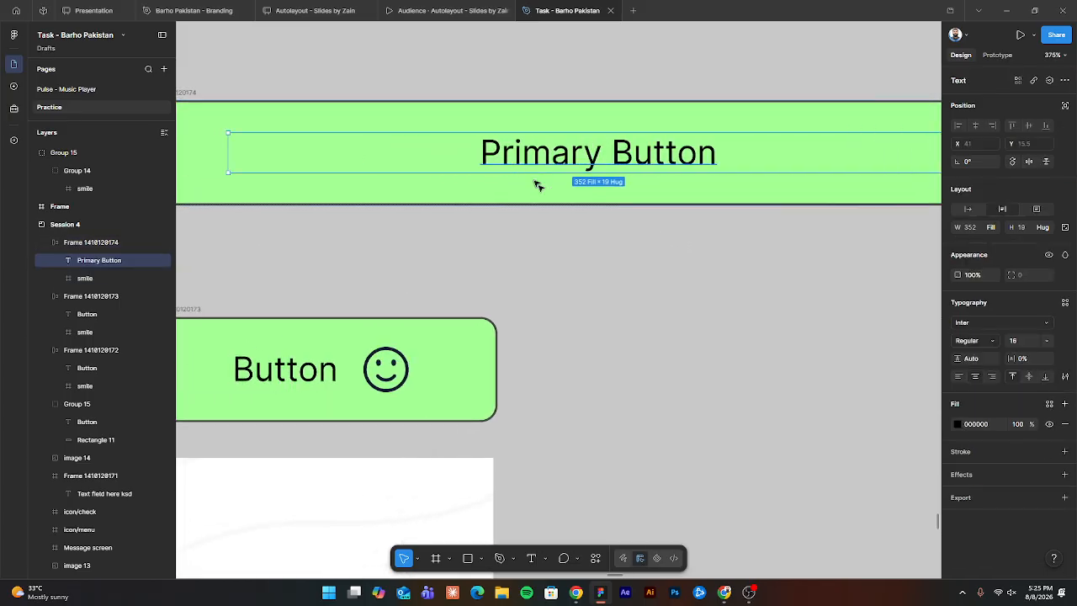
pyautogui.click(1063, 404)
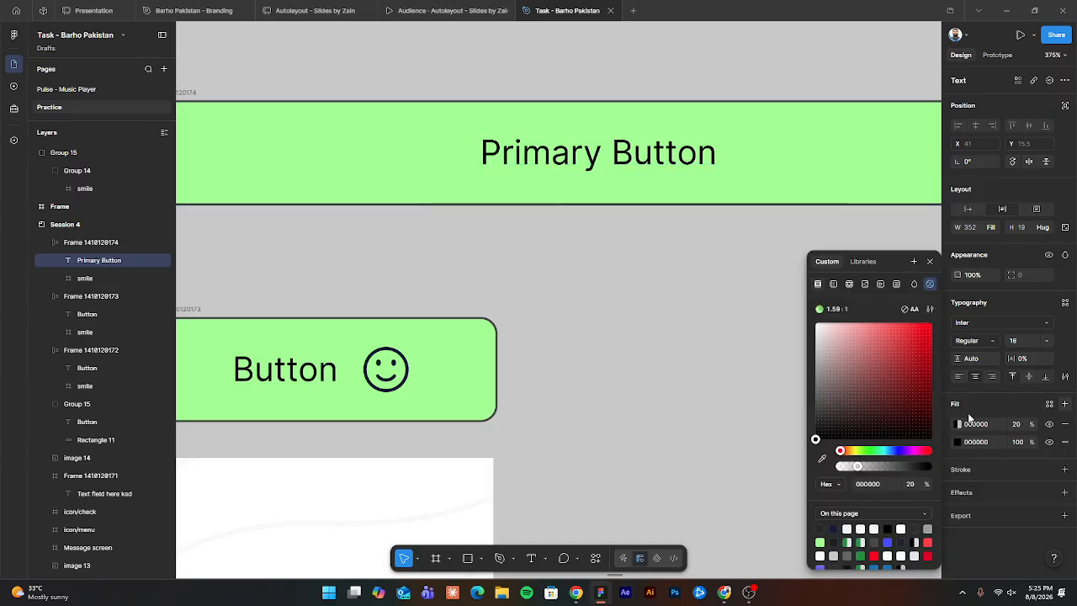
pyautogui.hotkey('ctrl', 'z')
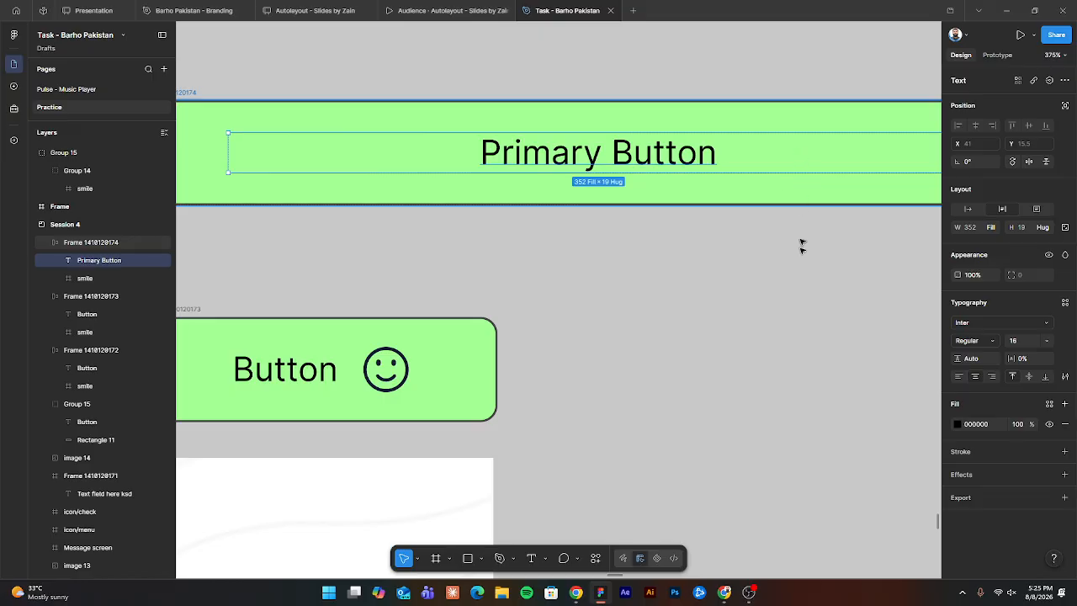
pyautogui.press('Escape')
pyautogui.doubleClick(666, 167)
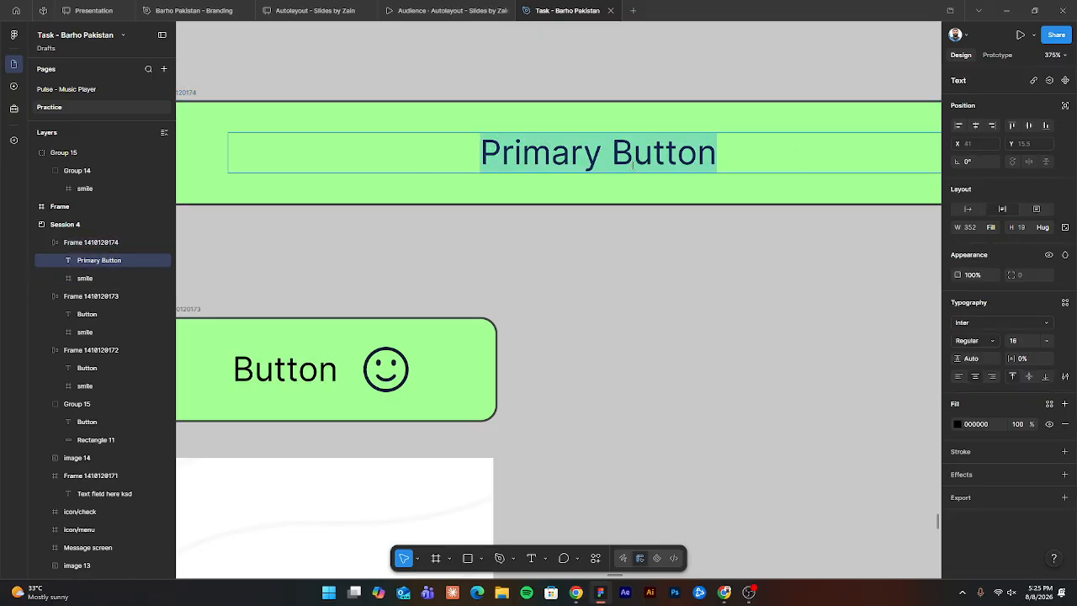
# Wrap the Primary Button text in its own auto layout frame and give that frame a white fill.
pyautogui.press('Escape')
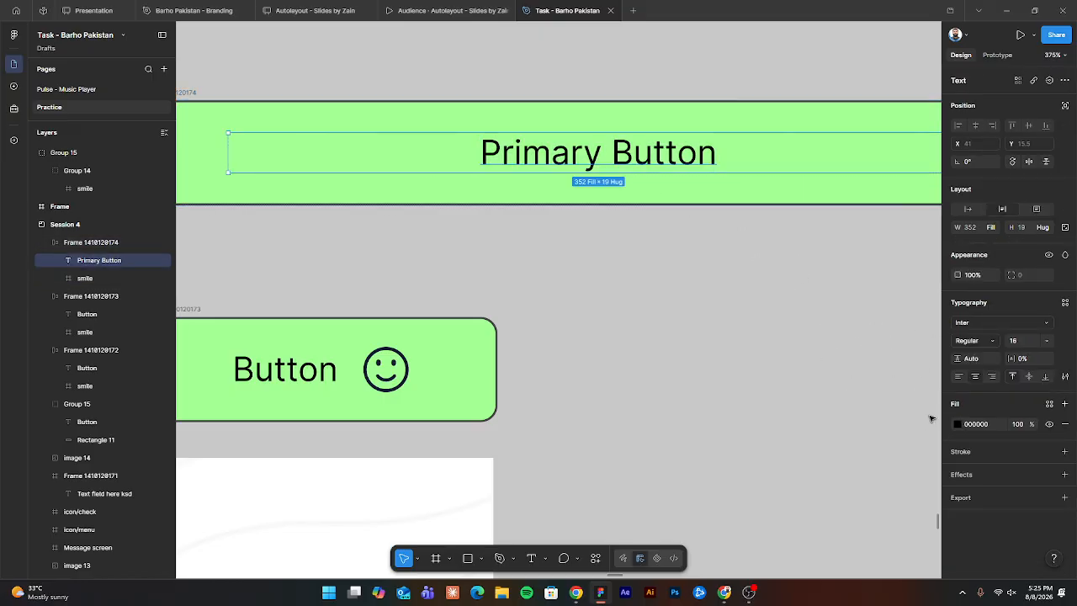
pyautogui.scroll(-3, 820, 390)
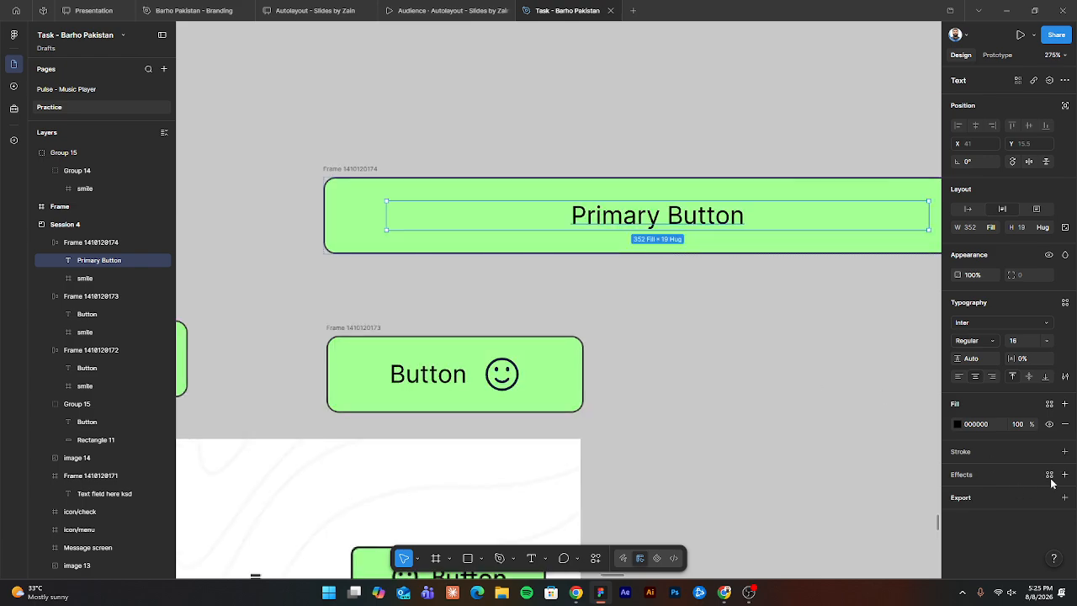
pyautogui.click(636, 286)
pyautogui.click(627, 225)
pyautogui.moveTo(626, 226); pyautogui.dragTo(494, 249)
pyautogui.hotkey('shift', 'a')
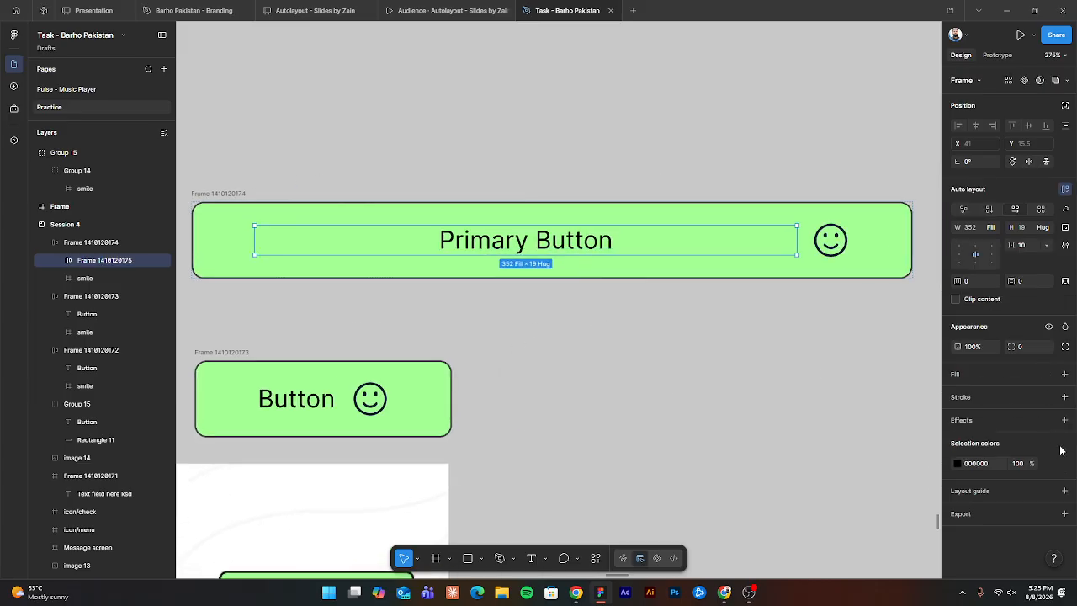
pyautogui.click(1064, 374)
pyautogui.click(557, 341)
# Narrow the outer Primary Button frame to about 435 wide and view its width sizing options.
pyautogui.click(249, 214)
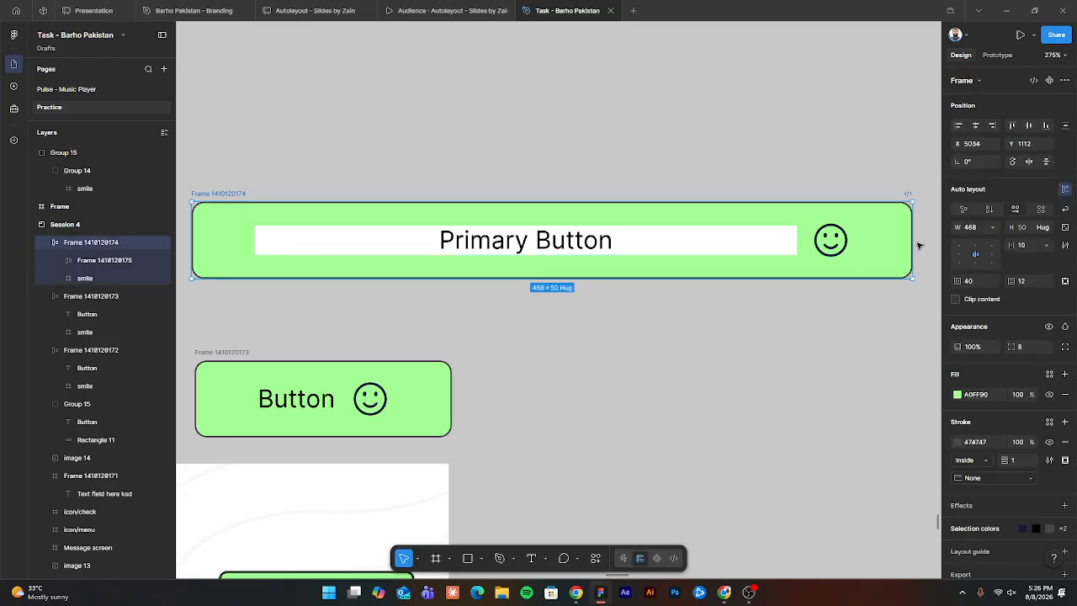
pyautogui.moveTo(913, 242); pyautogui.dragTo(861, 279)
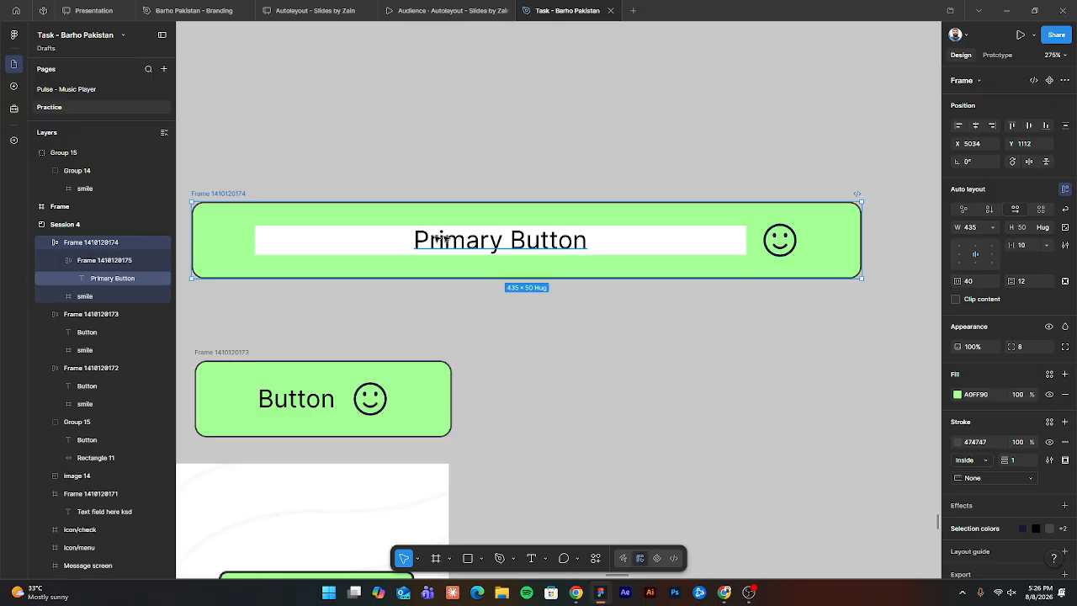
pyautogui.keyDown('ctrl'); pyautogui.click(466, 240); pyautogui.keyUp('ctrl')
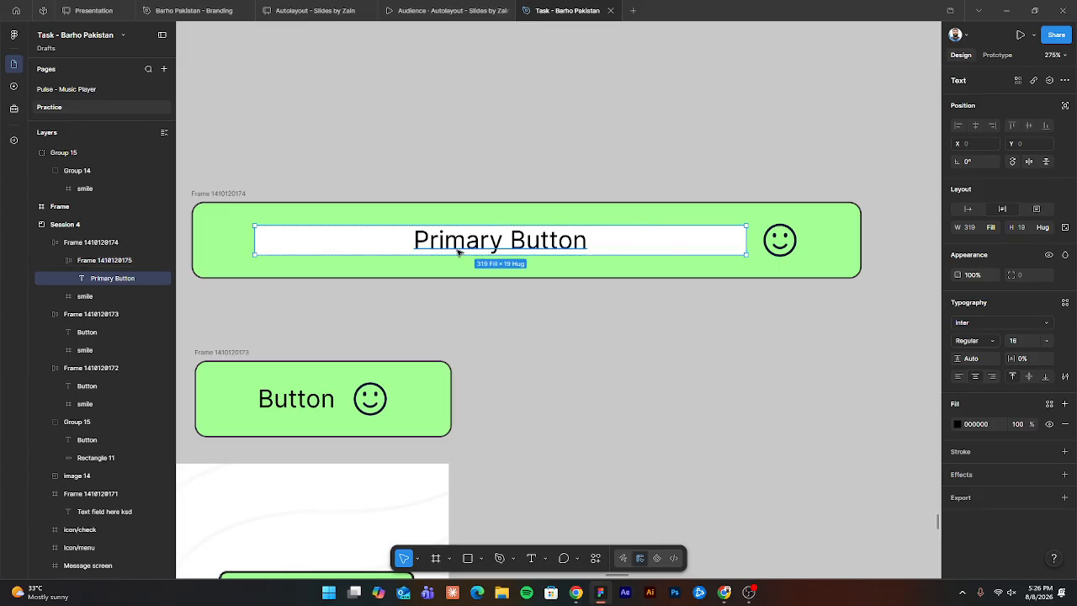
pyautogui.click(650, 313)
pyautogui.click(238, 192)
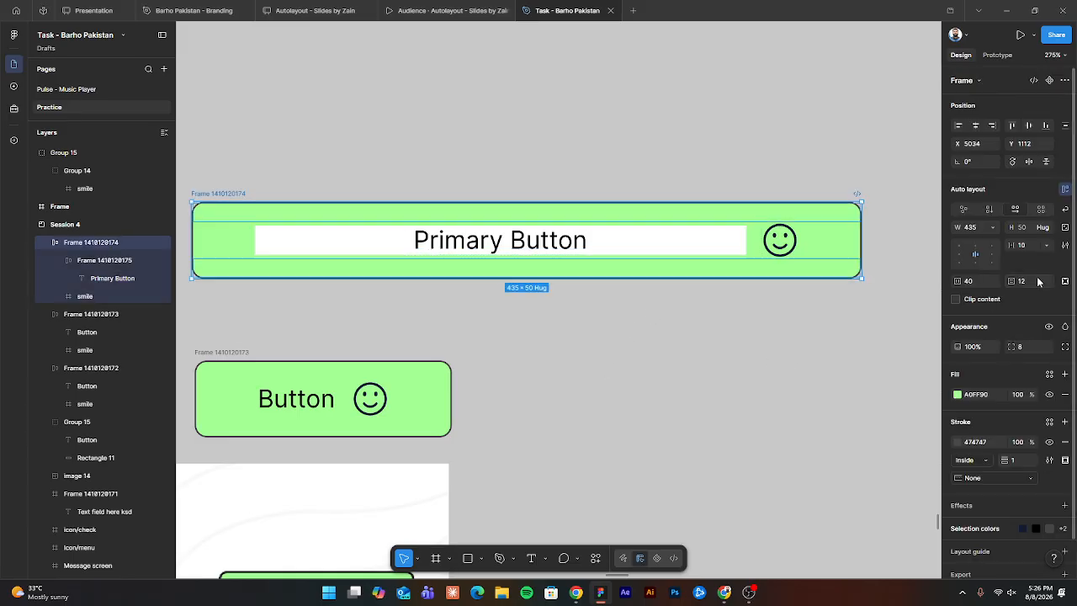
pyautogui.click(993, 225)
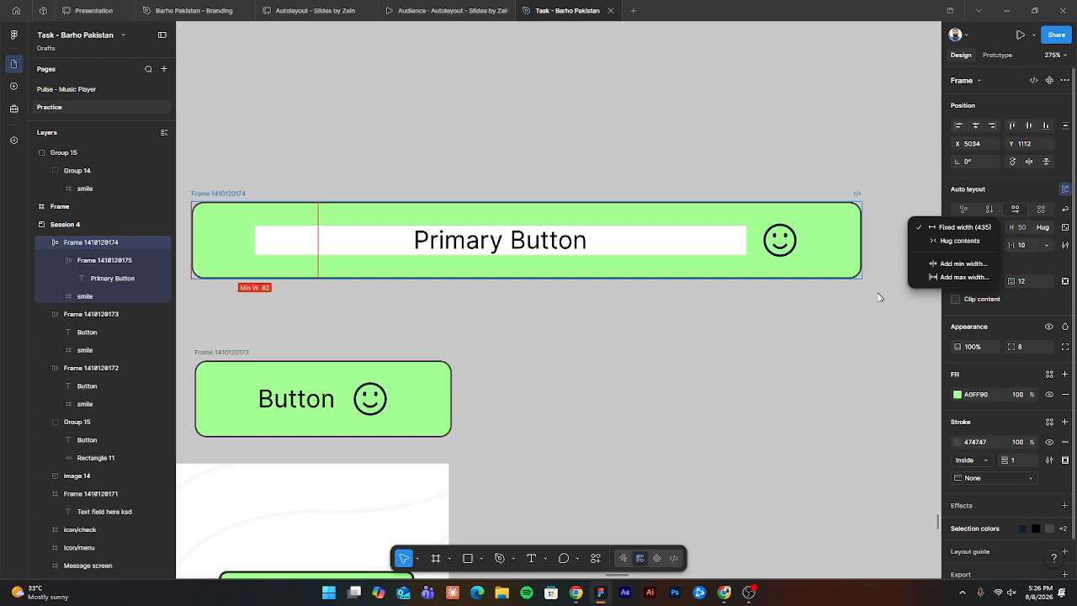
pyautogui.click(497, 209)
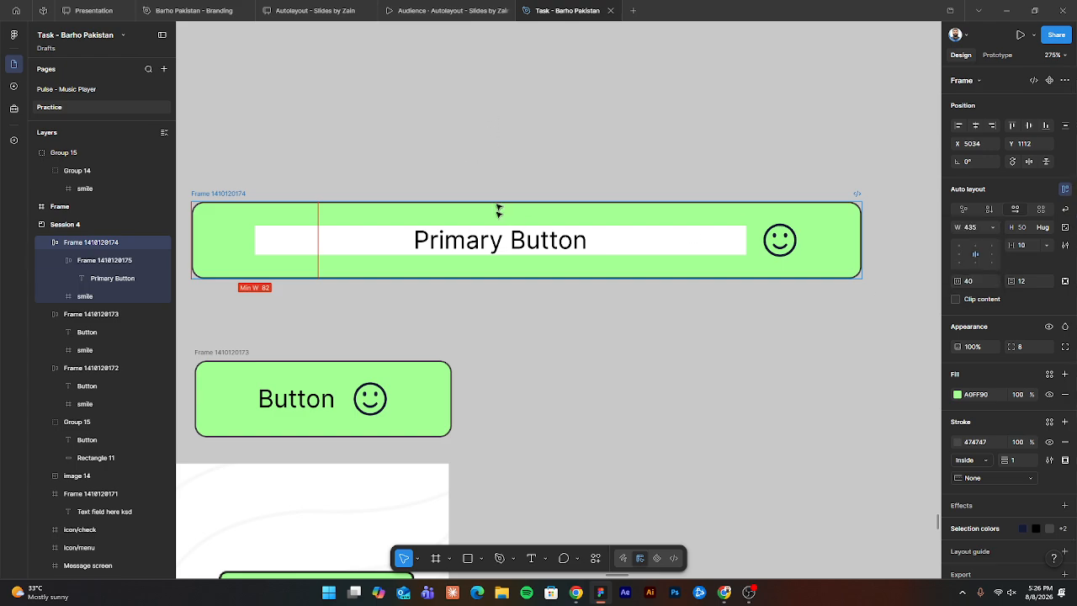
# Ungroup the white auto layout frame wrapped around the Primary Button text.
pyautogui.click(348, 241)
pyautogui.hotkey('ctrl', 'shift', 'g')
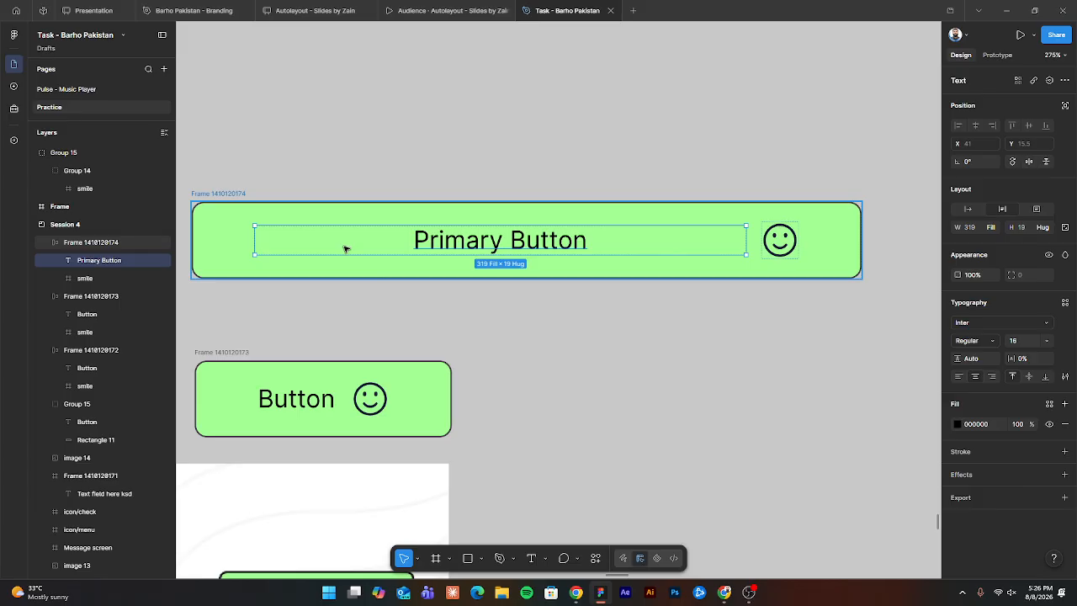
pyautogui.click(377, 144)
# Set the width of the outer Primary Button frame to 300.
pyautogui.click(298, 253)
pyautogui.moveTo(412, 304); pyautogui.dragTo(485, 268)
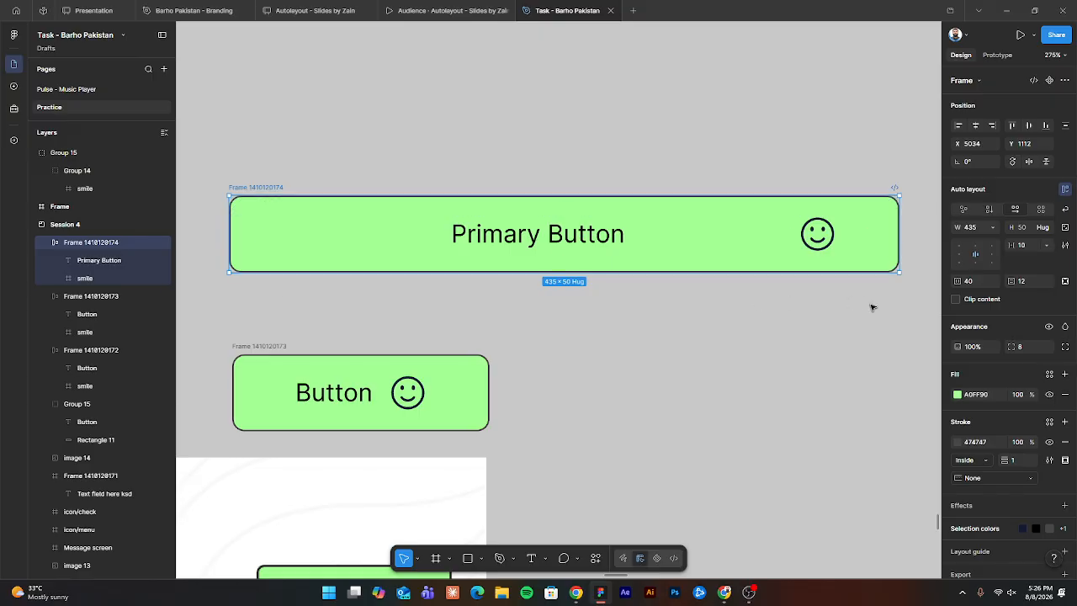
pyautogui.moveTo(874, 229); pyautogui.dragTo(685, 230)
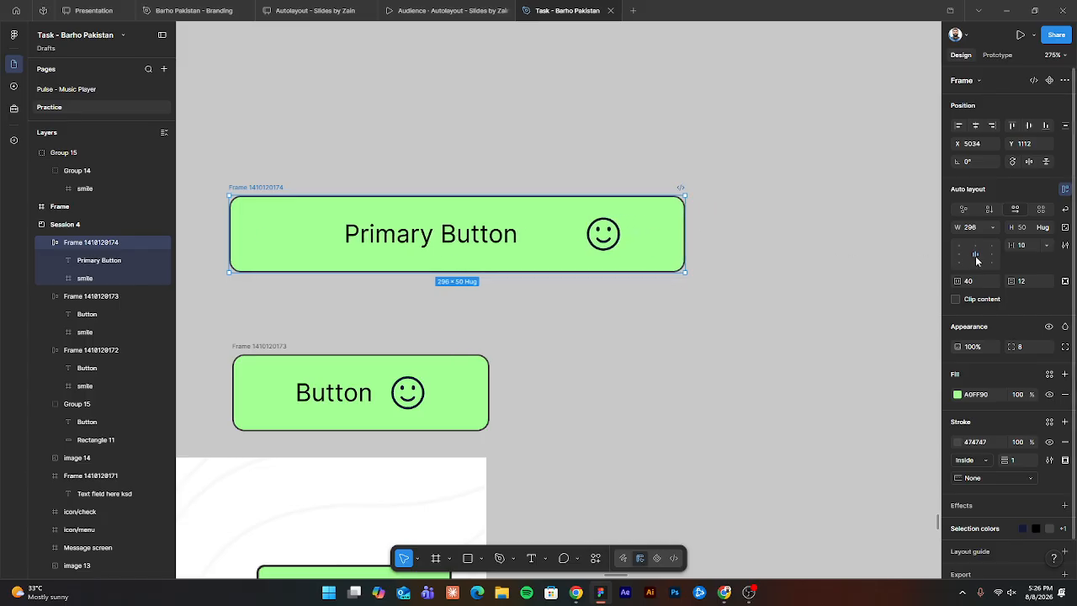
pyautogui.hotkey('shift', 'alt', 'a')
pyautogui.hotkey('shift', 'a')
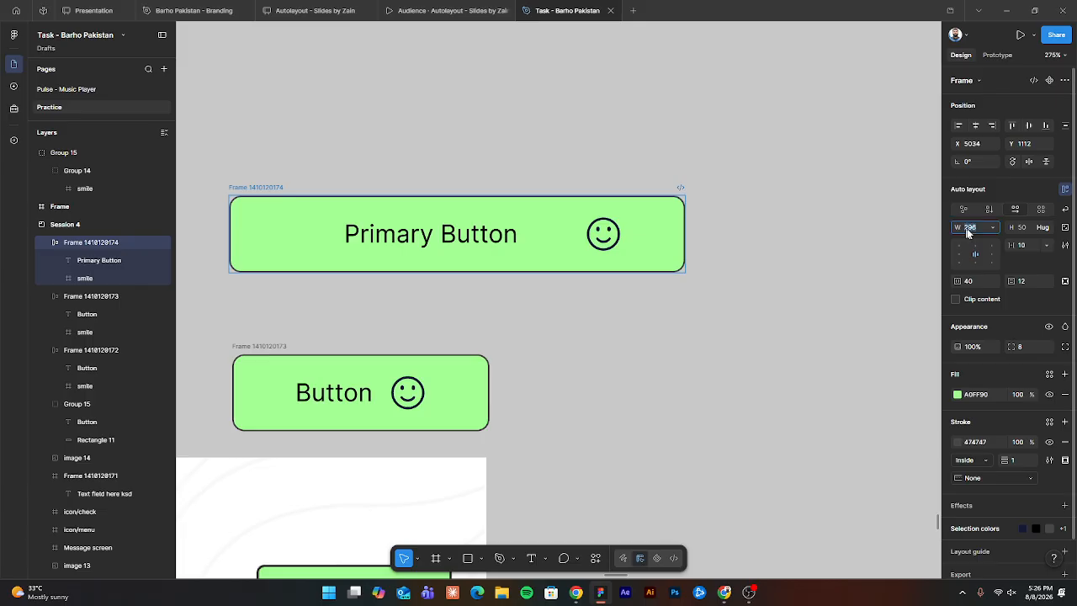
pyautogui.write('300')
pyautogui.press('Return')
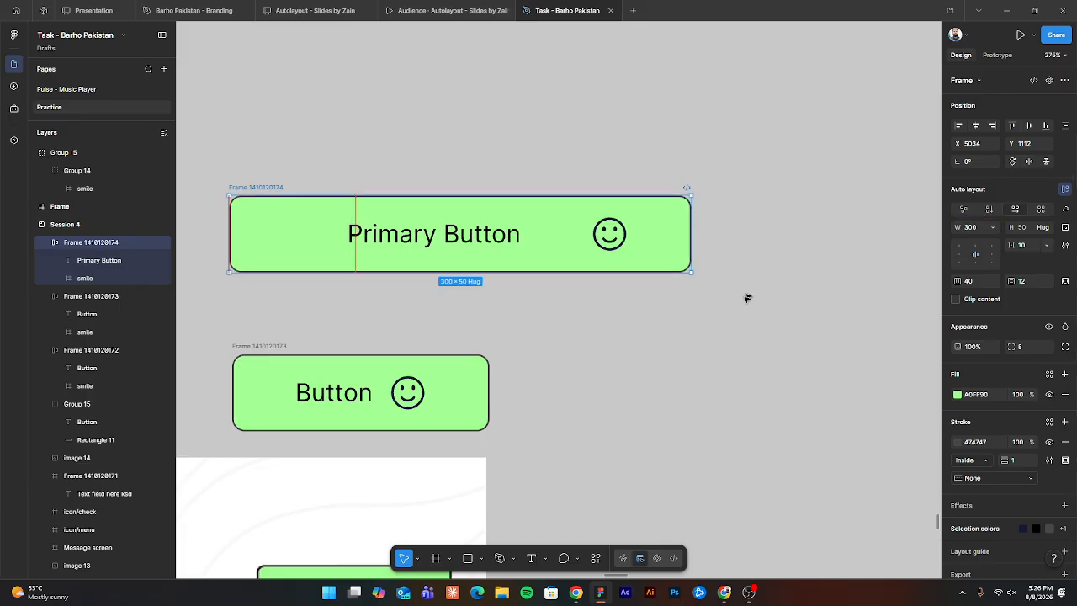
# Duplicate the Primary Button text four times inside its auto layout frame.
pyautogui.doubleClick(420, 240)
pyautogui.doubleClick(420, 243)
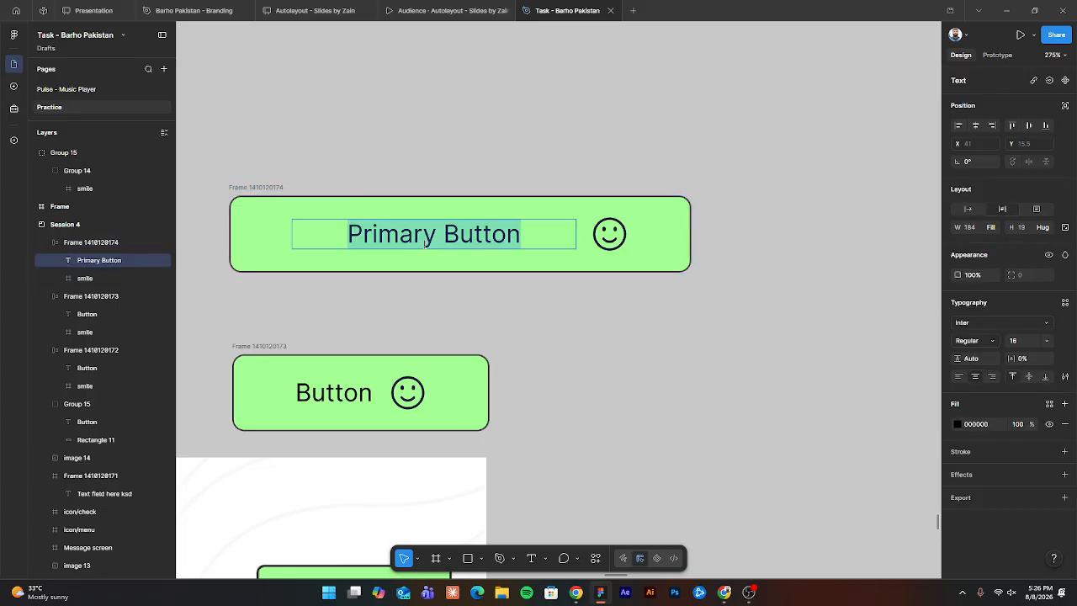
pyautogui.press('Escape')
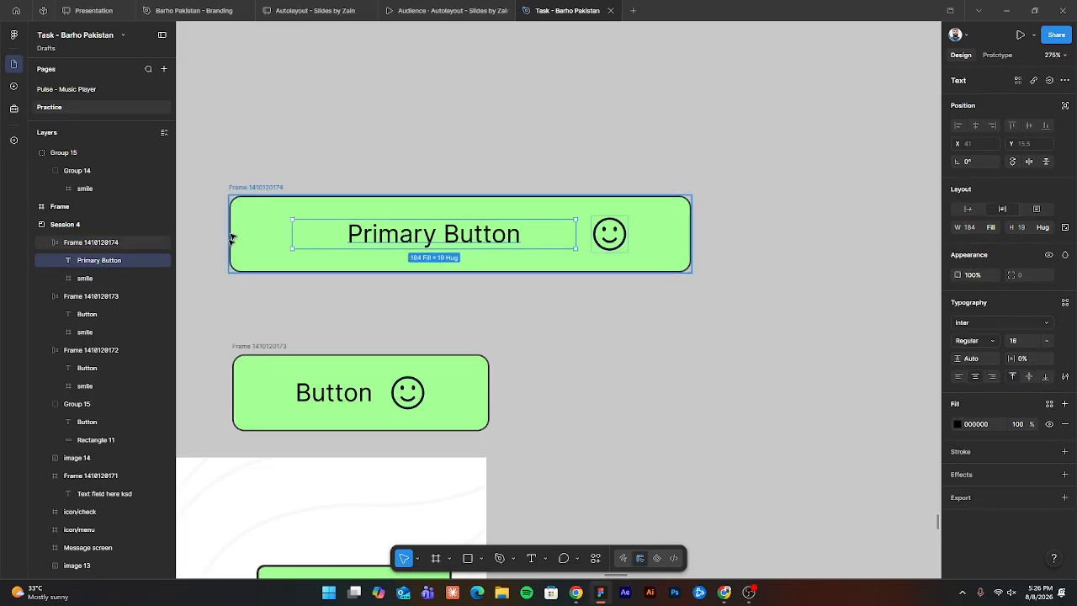
pyautogui.hotkey('ctrl', 'd')
pyautogui.hotkey('ctrl', 'd')
pyautogui.hotkey('ctrl', 'd')
pyautogui.hotkey('ctrl', 'd')
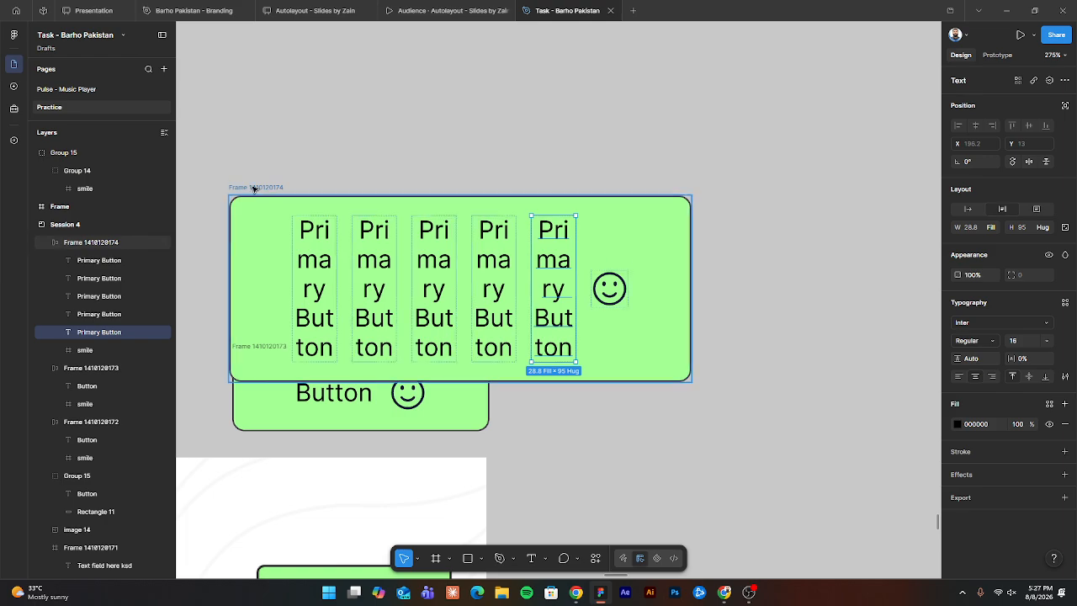
# Move the Primary Button frame up clear of the button below and give it a fixed height of 100.
pyautogui.moveTo(252, 186); pyautogui.dragTo(252, 97)
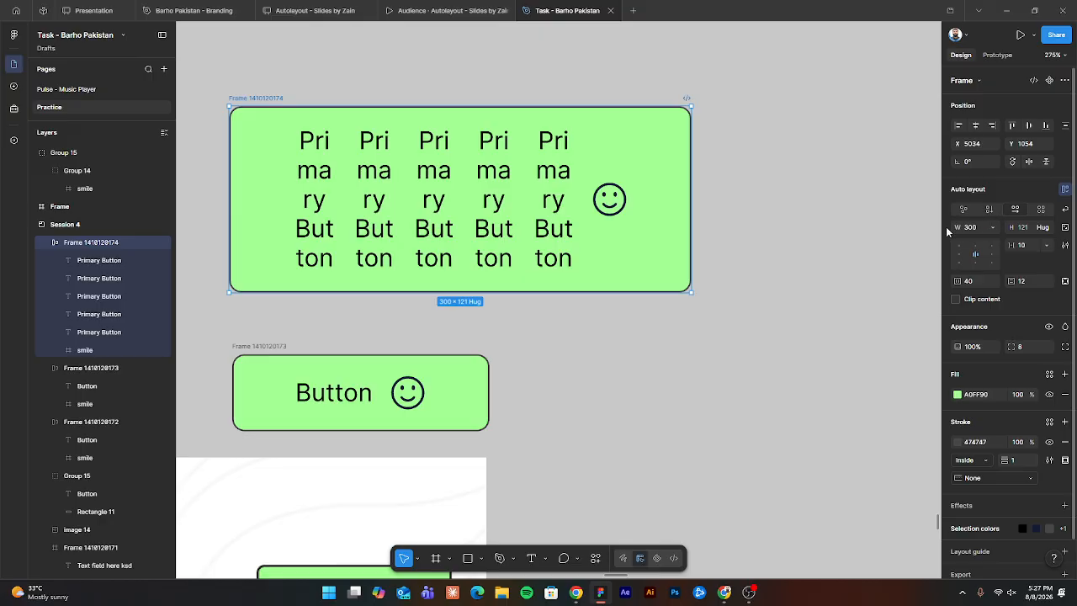
pyautogui.click(1047, 228)
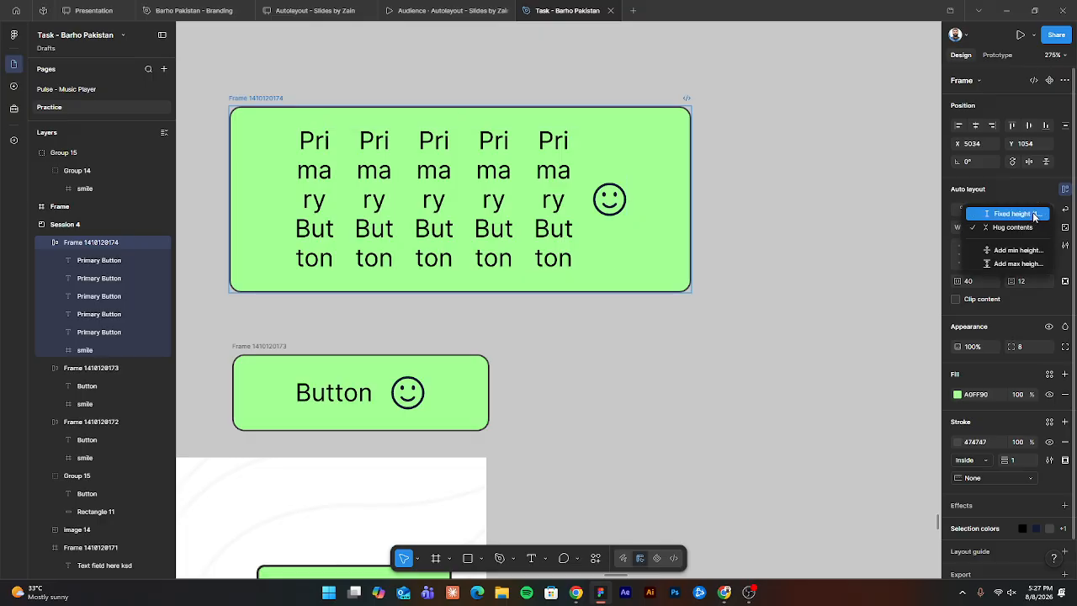
pyautogui.click(1034, 217)
pyautogui.write('100')
pyautogui.press('Return')
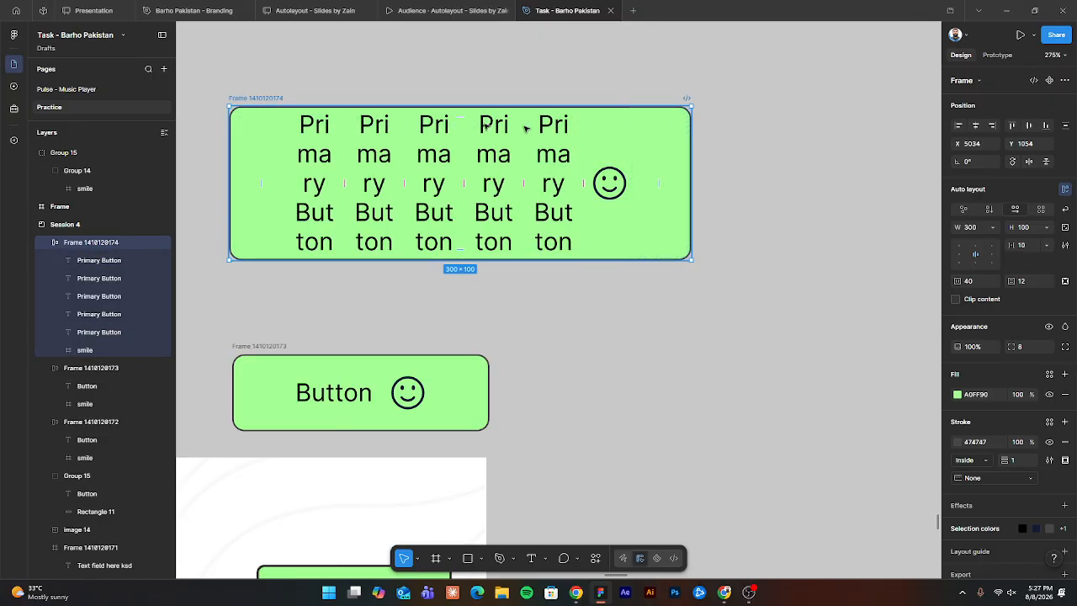
# Try a vertical auto layout flow on the Primary Button frame, and return it to horizontal.
pyautogui.click(990, 210)
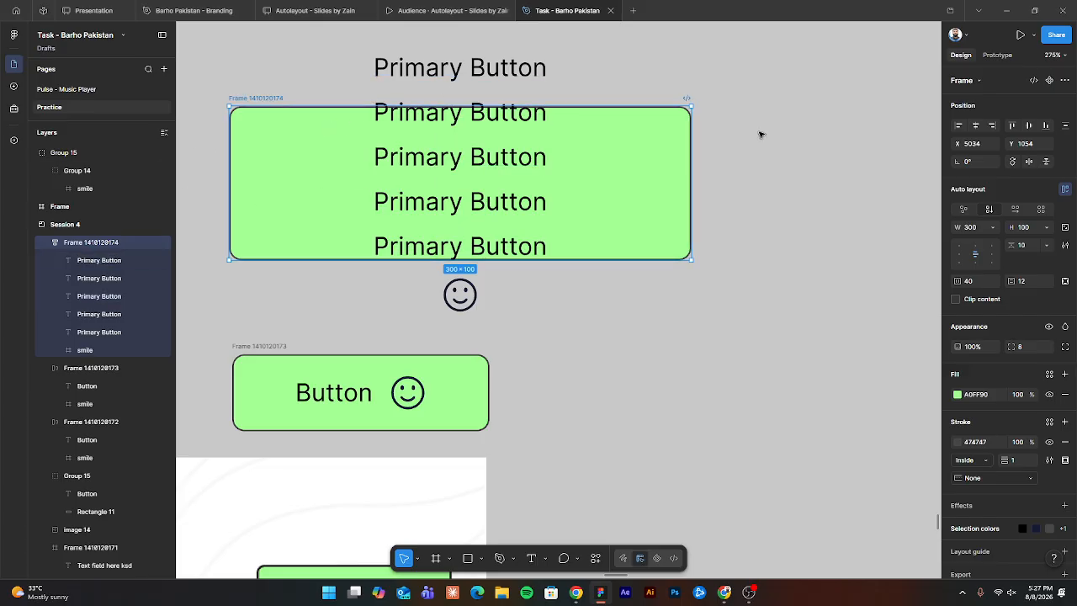
pyautogui.click(279, 142)
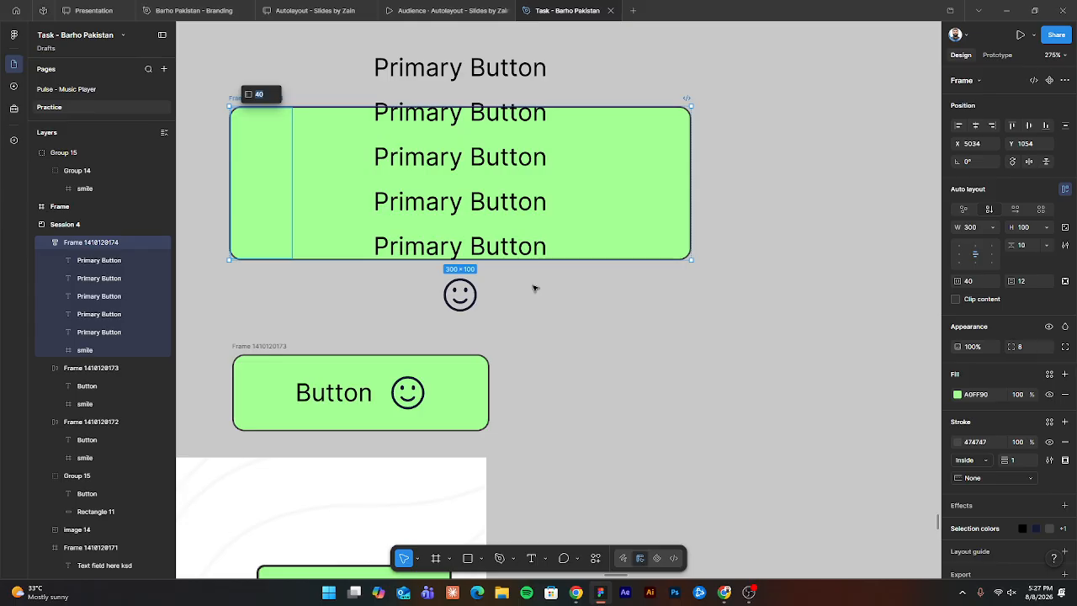
pyautogui.hotkey('shift', 'h')
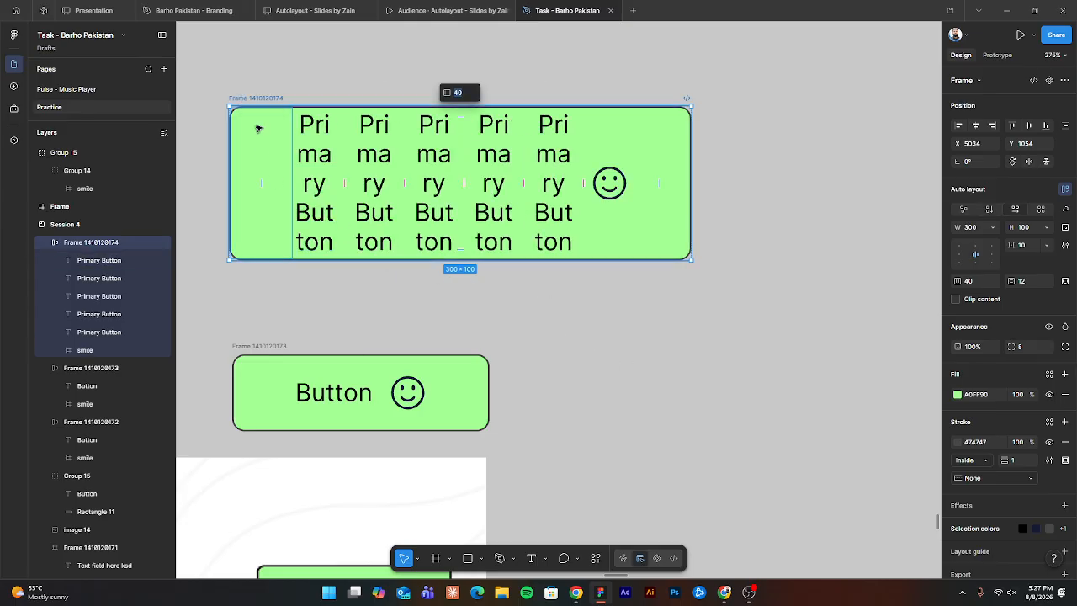
# Undo the frame's fixed height, its move and the last two text duplicates, back to three Primary Button texts.
pyautogui.hotkey('ctrl', 'z')
pyautogui.hotkey('ctrl', 'z')
pyautogui.hotkey('ctrl', 'z')
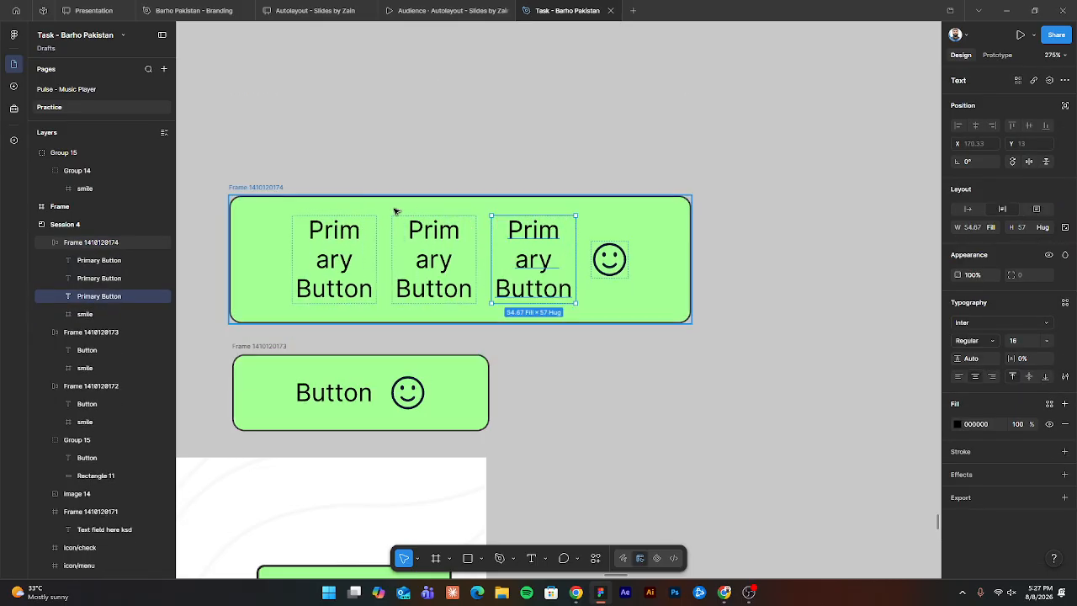
# Set the Primary Button frame's width to hug its contents.
pyautogui.click(257, 189)
pyautogui.click(993, 227)
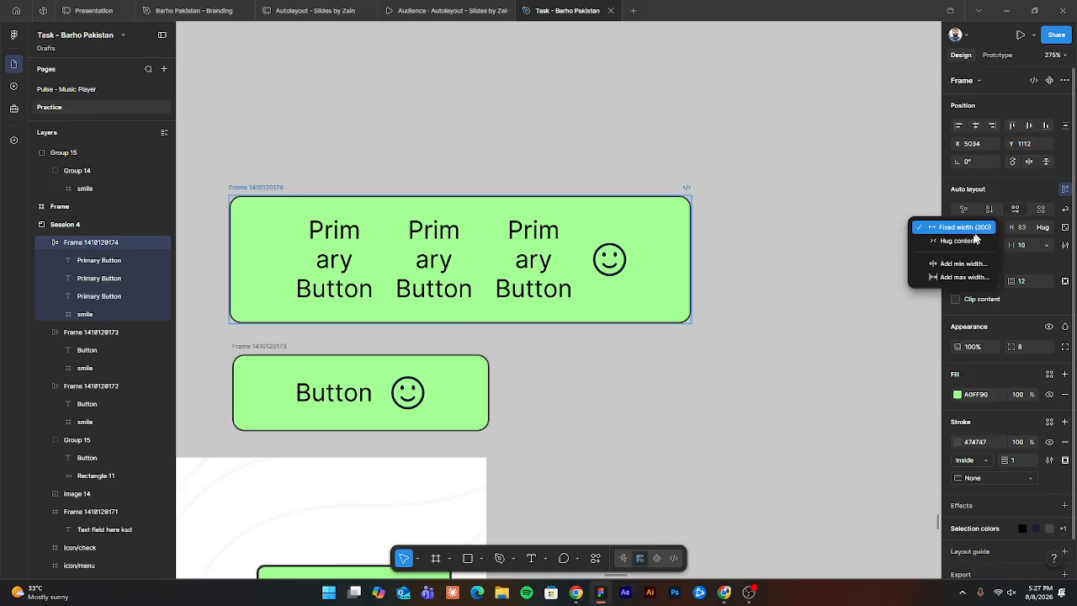
pyautogui.click(933, 241)
pyautogui.click(519, 254)
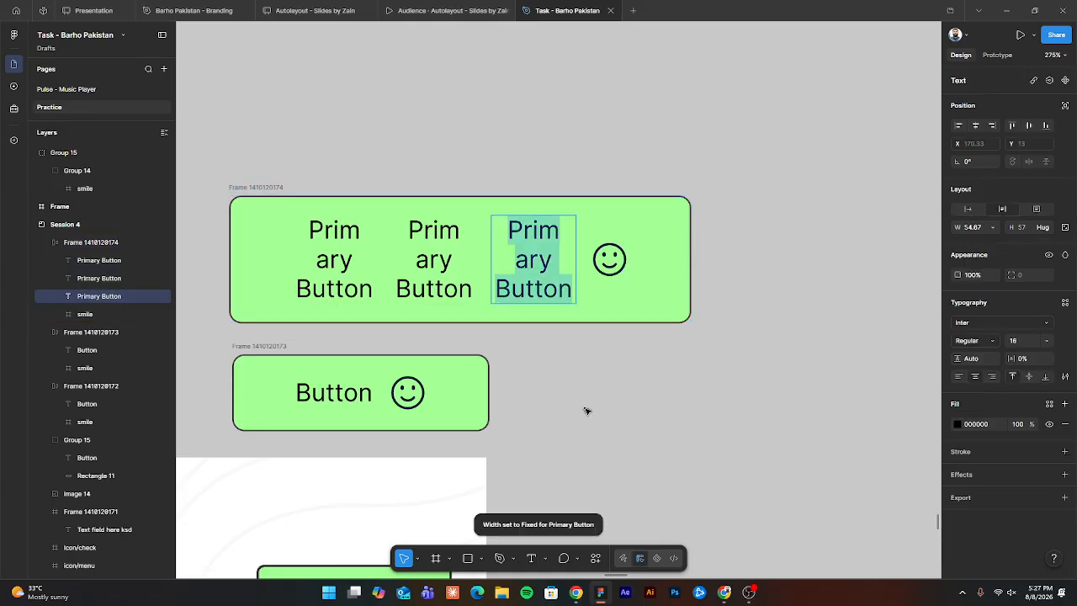
pyautogui.click(577, 254)
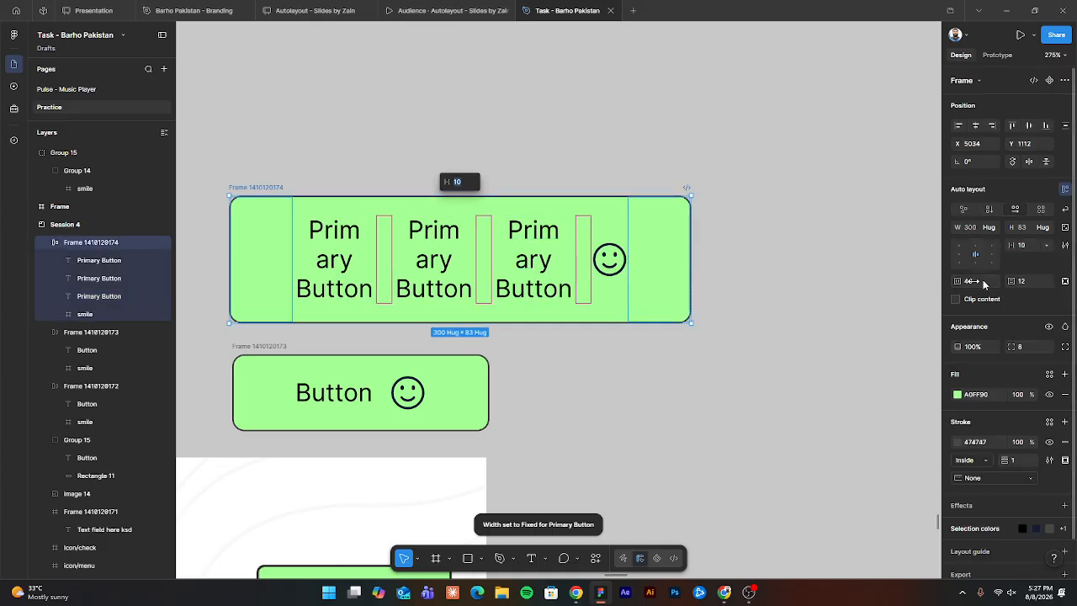
# Duplicate the last Primary Button text in the hugging frame two more times.
pyautogui.click(532, 255)
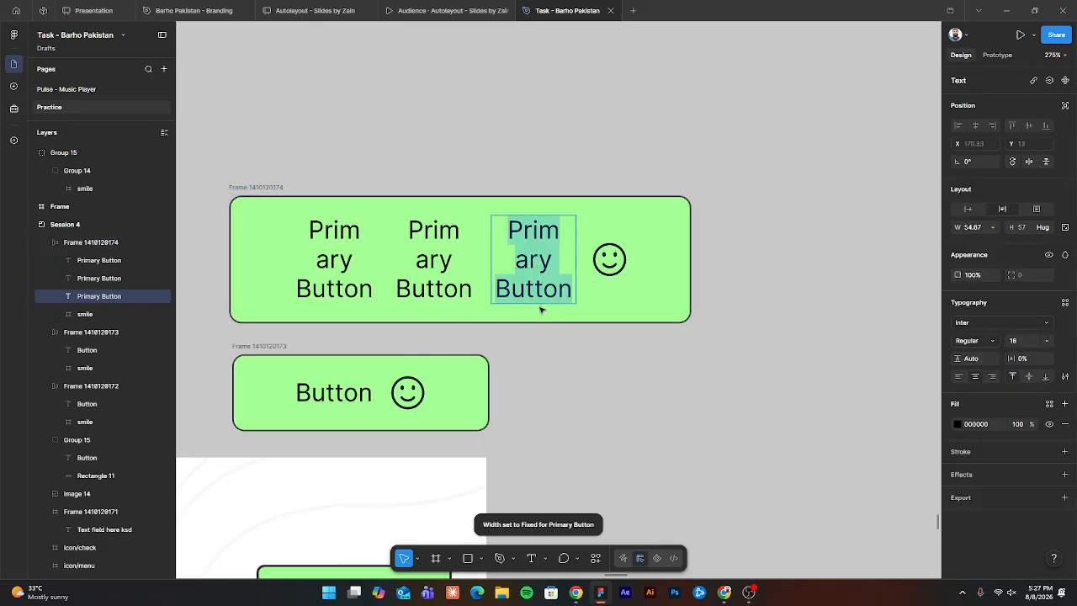
pyautogui.hotkey('ctrl', 'd')
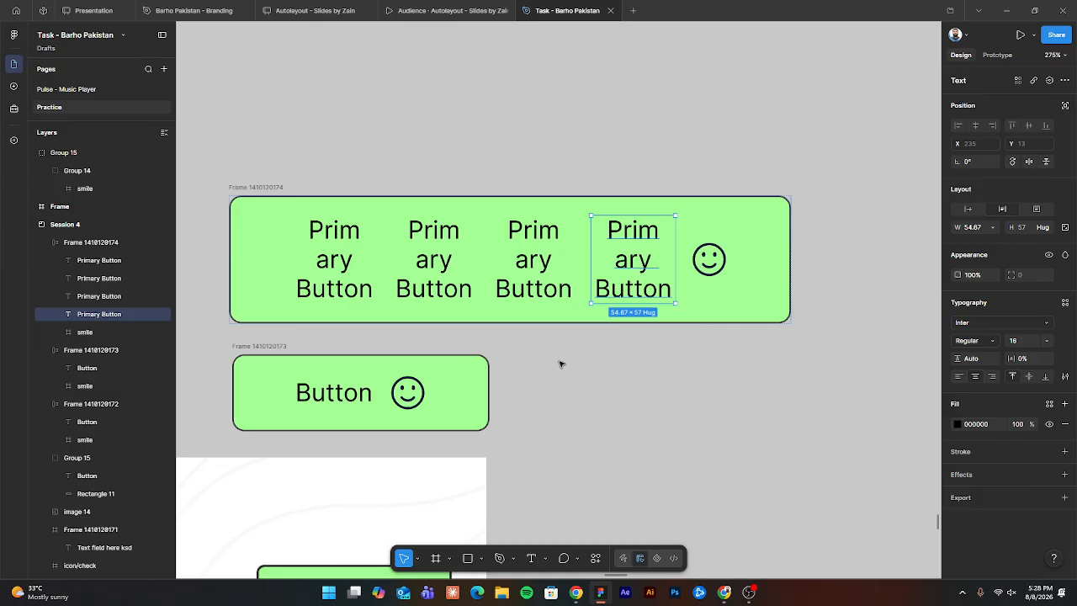
pyautogui.hotkey('ctrl', 'd')
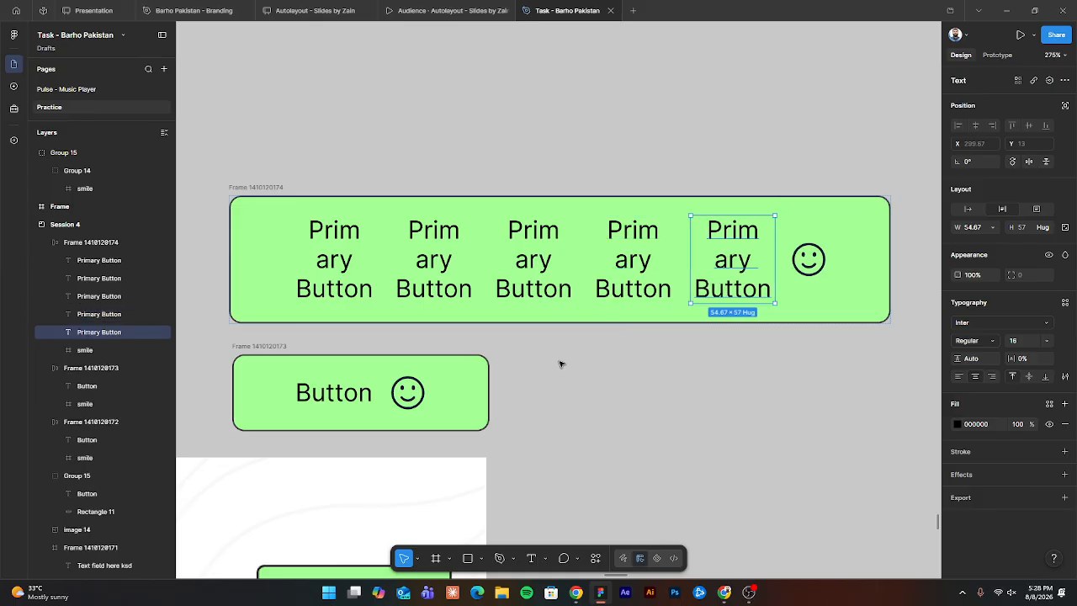
# Place a copy of the smile icon outside the Primary Button frame, about 88 straight below it.
pyautogui.click(800, 271)
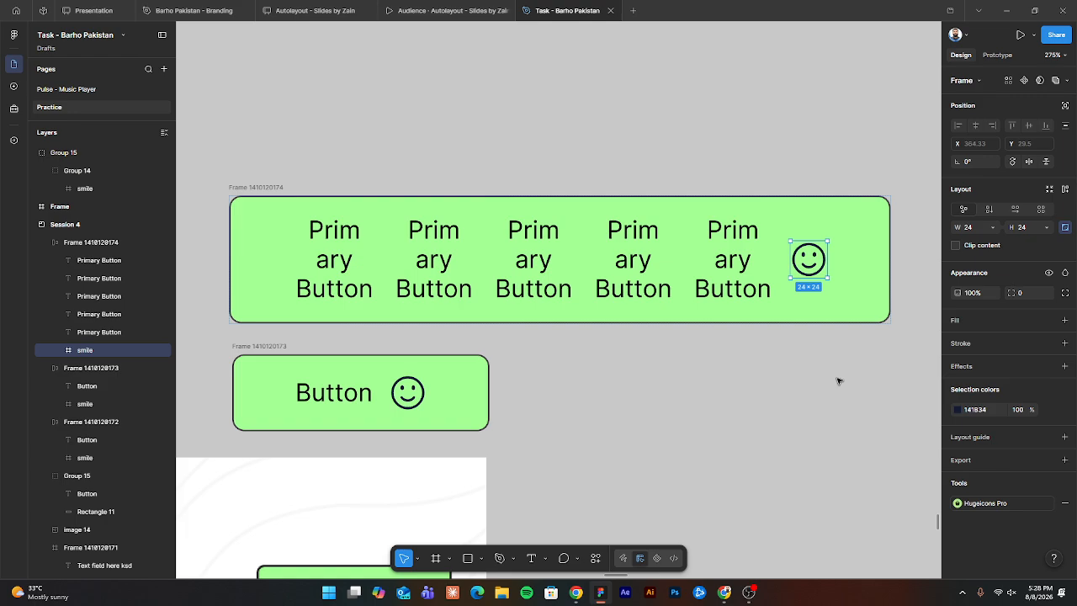
pyautogui.scroll(-5, 523, 326)
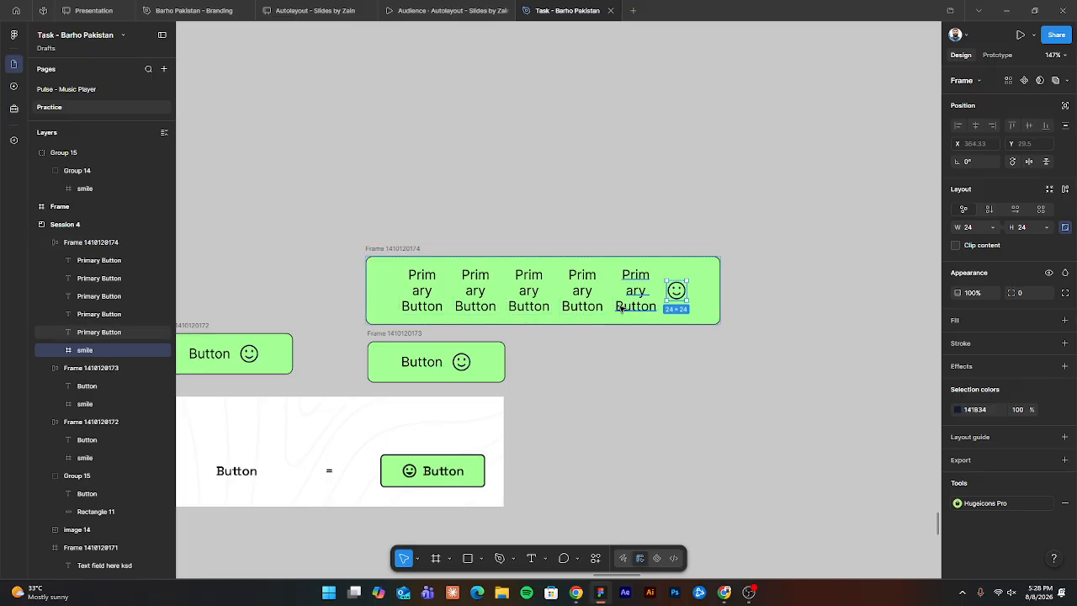
pyautogui.scroll(5, 555, 255)
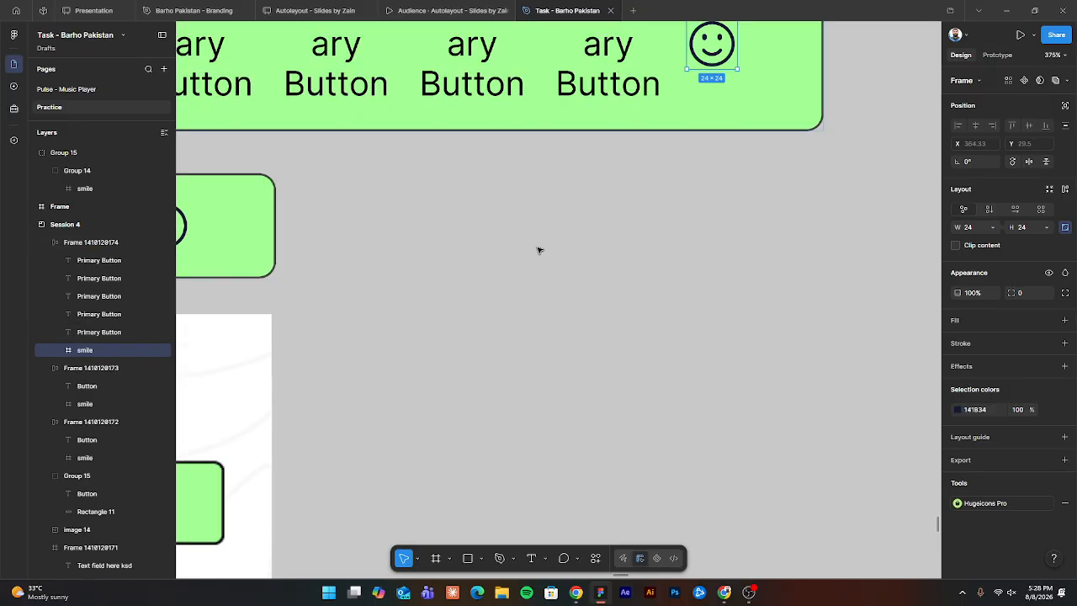
pyautogui.scroll(-3, 588, 147)
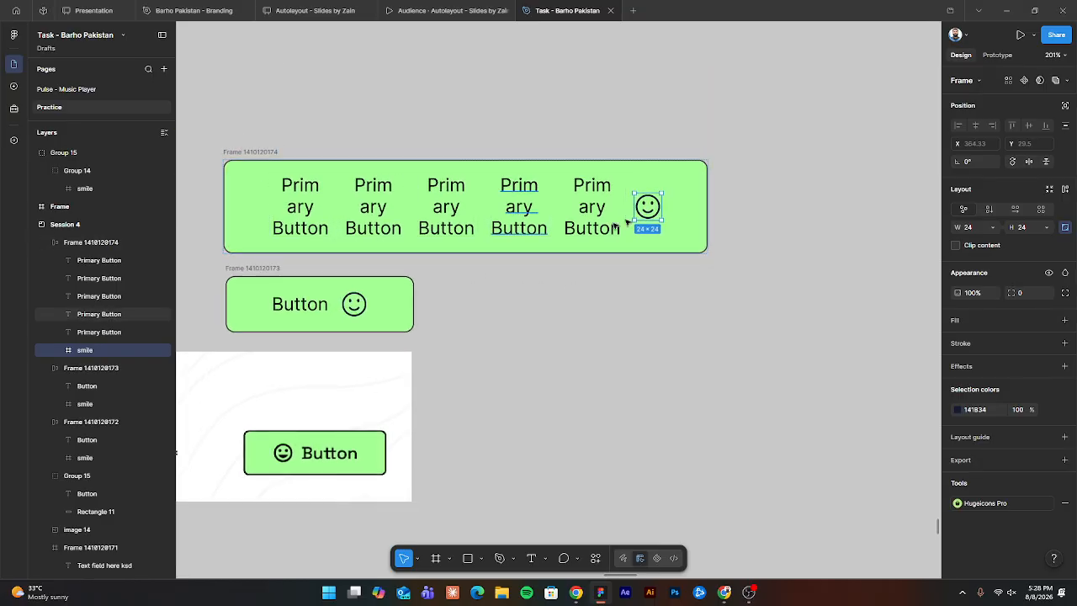
pyautogui.keyDown('alt'); pyautogui.keyDown('shift'); pyautogui.moveTo(654, 207); pyautogui.dragTo(540, 365); pyautogui.keyUp('shift'); pyautogui.keyUp('alt')
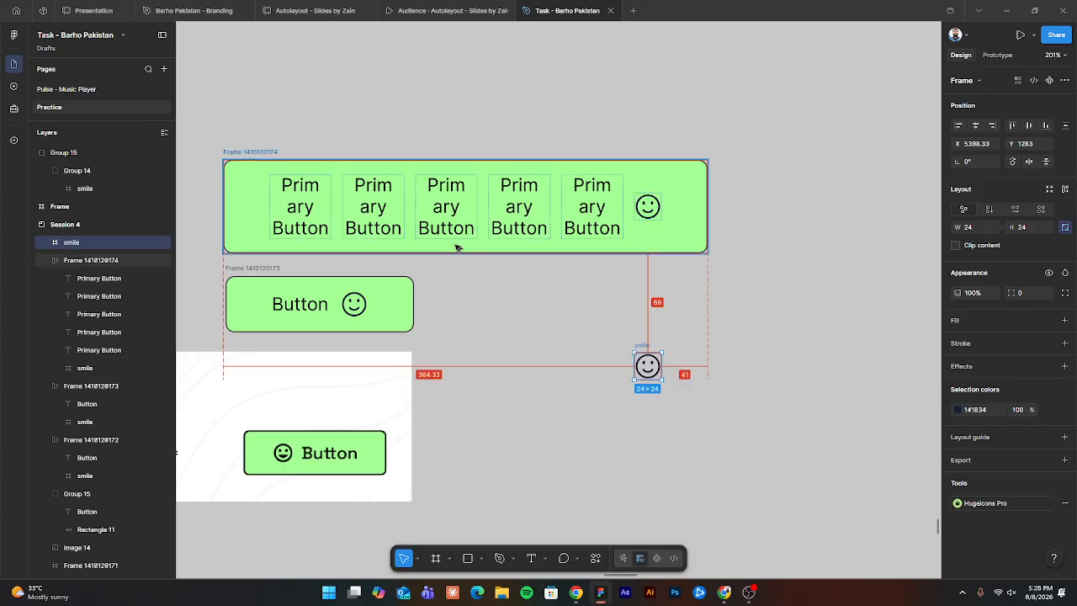
# Place a copy of the Primary Button text outside the green frame, beside the loose smile icon, and set it to auto width.
pyautogui.keyDown('alt'); pyautogui.moveTo(450, 210); pyautogui.dragTo(528, 305); pyautogui.keyUp('alt')
pyautogui.scroll(3, 528, 305)
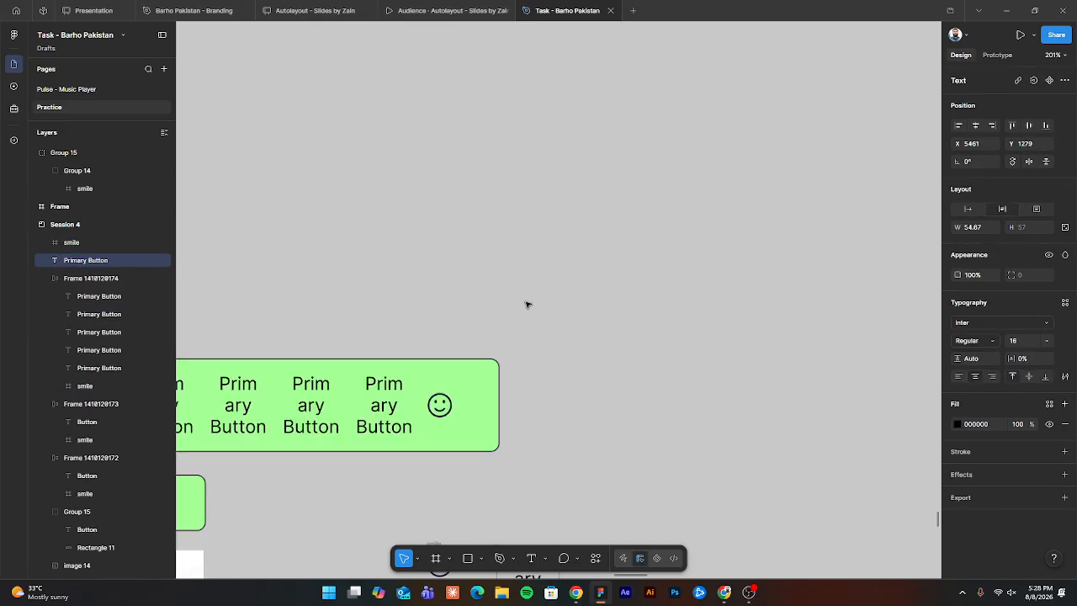
pyautogui.scroll(-3, 543, 142)
pyautogui.scroll(3, 555, 286)
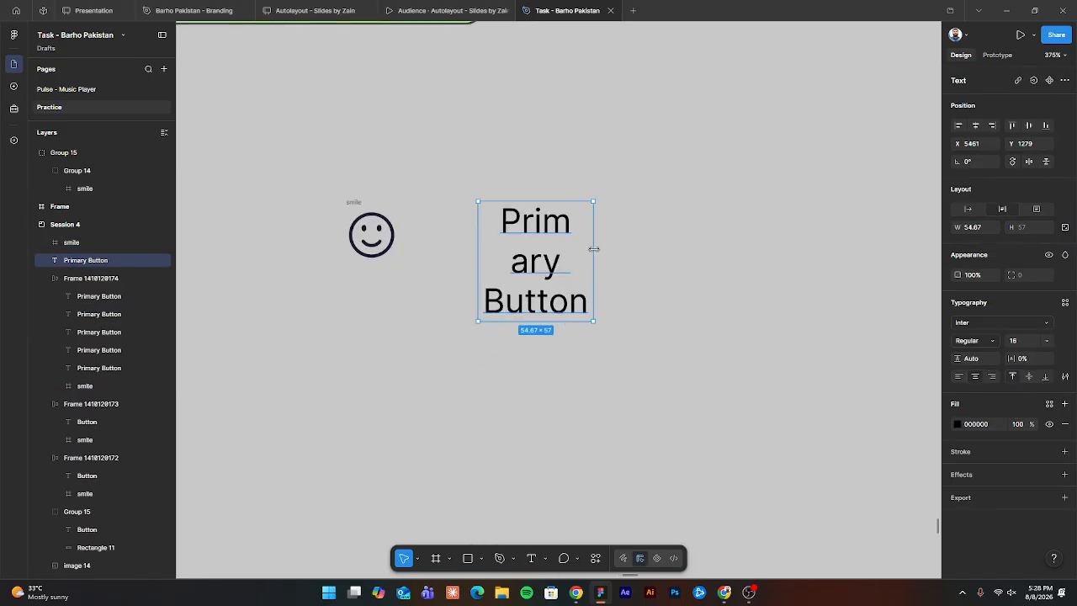
pyautogui.moveTo(592, 244); pyautogui.dragTo(779, 223)
pyautogui.click(968, 208)
pyautogui.moveTo(651, 231); pyautogui.dragTo(592, 235)
# Change the loose text to "Name here" and move it slightly closer to the smile icon.
pyautogui.doubleClick(591, 236)
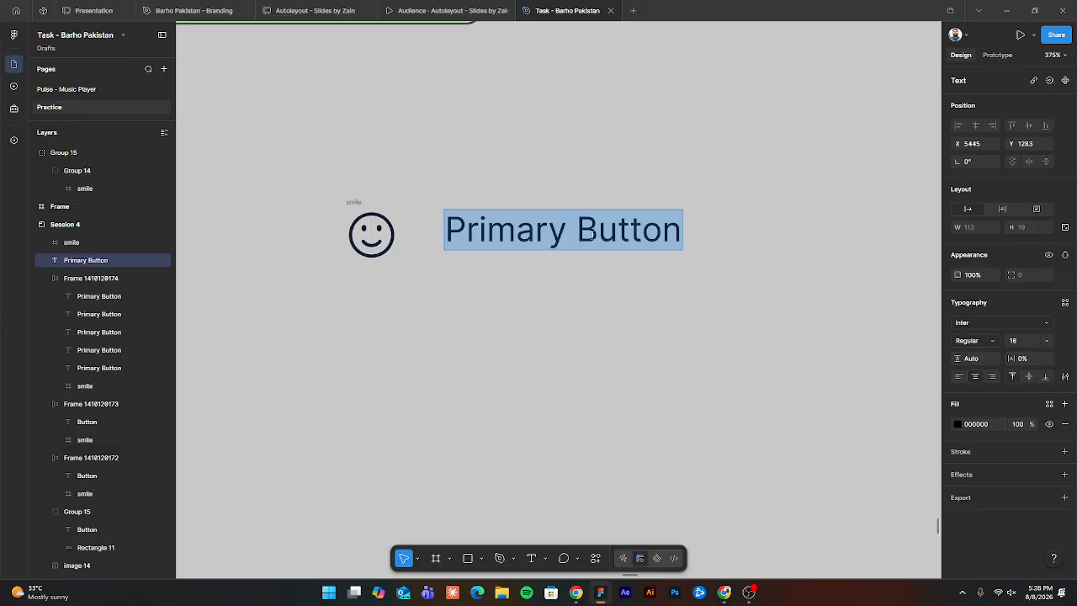
pyautogui.write('Namer here')
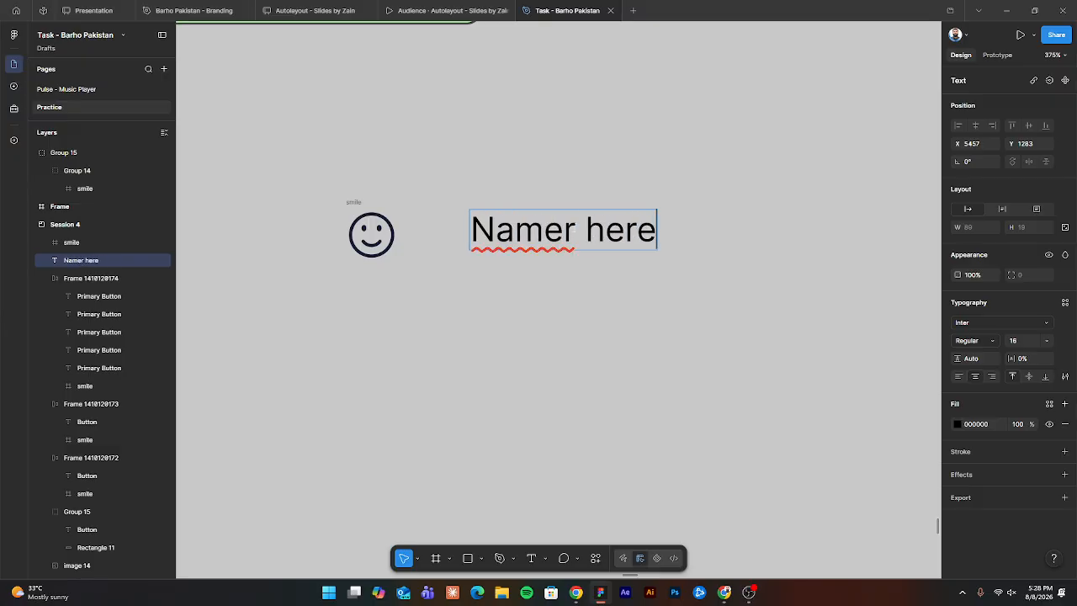
pyautogui.press('BackSpace')
pyautogui.press('Escape')
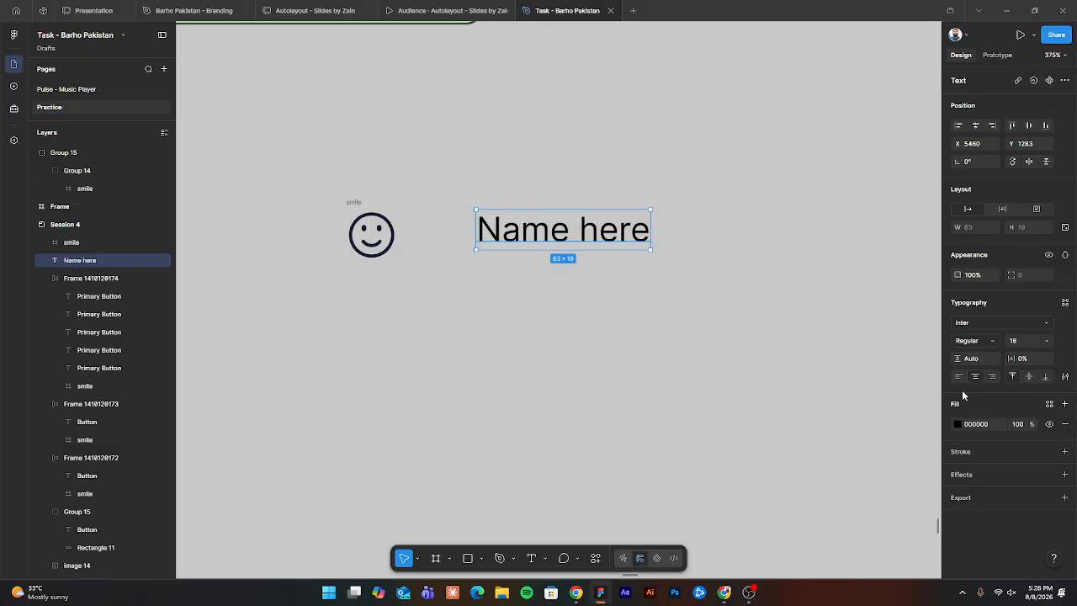
pyautogui.press('Escape')
pyautogui.click(578, 220)
pyautogui.press('Escape')
pyautogui.moveTo(579, 244); pyautogui.dragTo(572, 244)
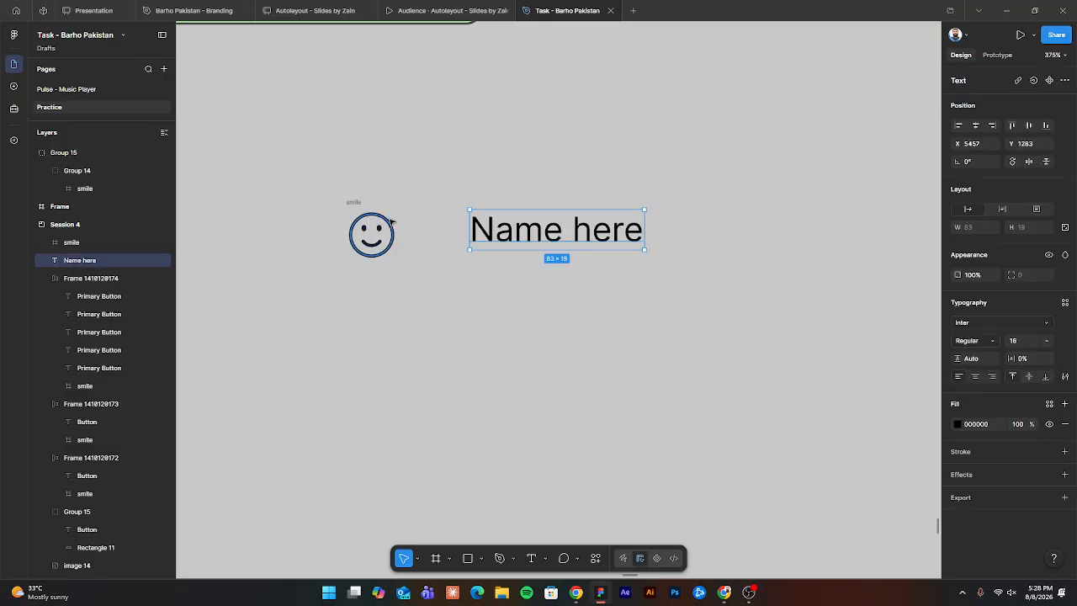
# Wrap the smile icon and the Name here text in a horizontal auto layout frame, with contents aligned left and vertically centred.
pyautogui.click(340, 203)
pyautogui.click(357, 203)
pyautogui.keyDown('shift'); pyautogui.click(497, 233); pyautogui.keyUp('shift')
pyautogui.hotkey('shift', 'a')
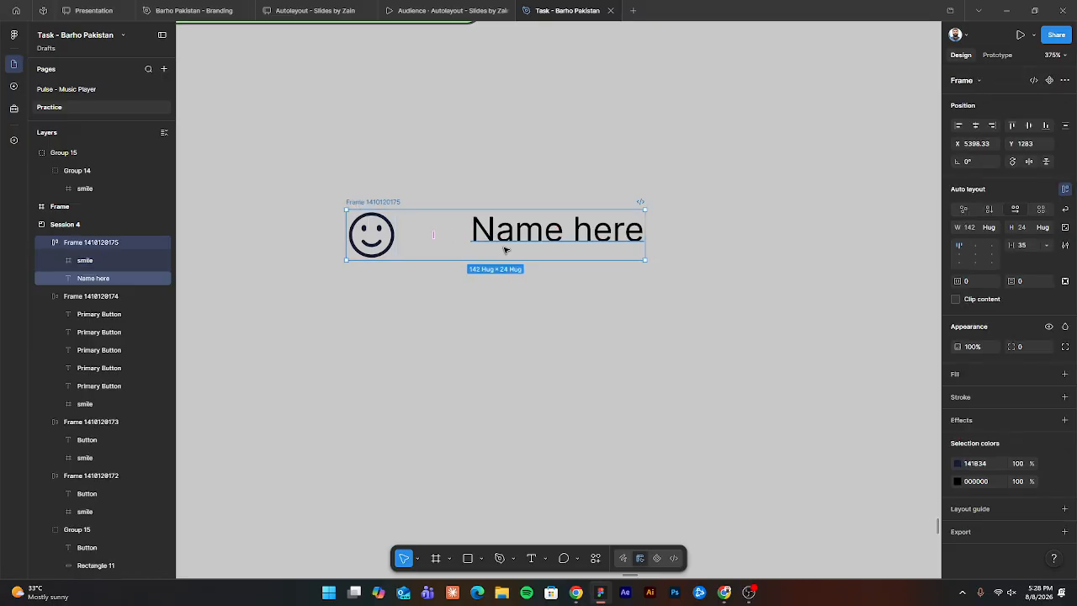
pyautogui.click(965, 258)
pyautogui.click(658, 321)
# Duplicate the Name here text inside the row frame and move the frame slightly up and to the left.
pyautogui.click(529, 238)
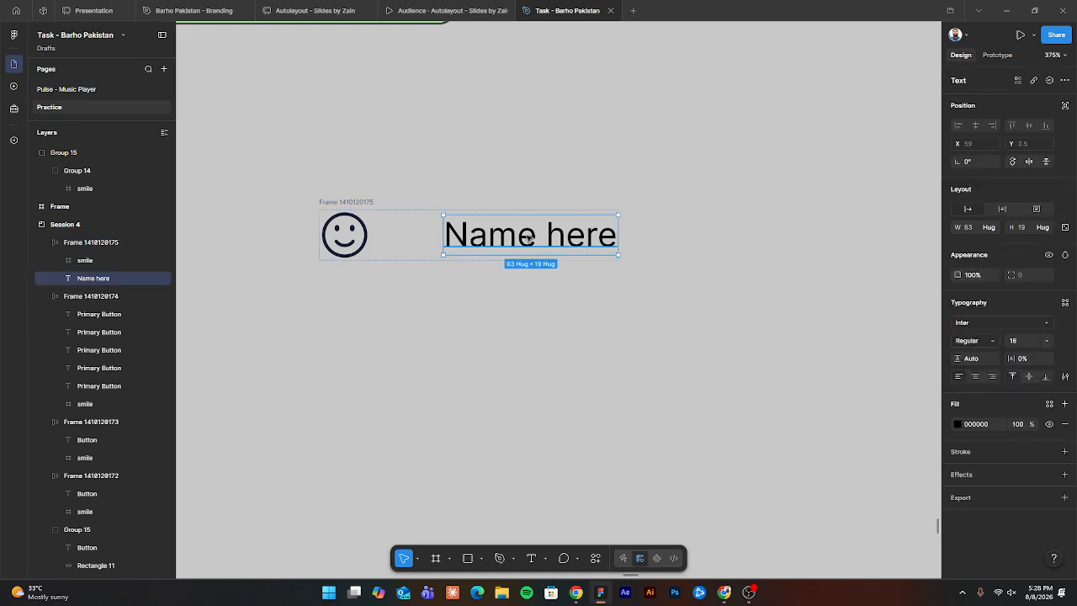
pyautogui.hotkey('ctrl', 'd')
pyautogui.scroll(-5, 589, 284)
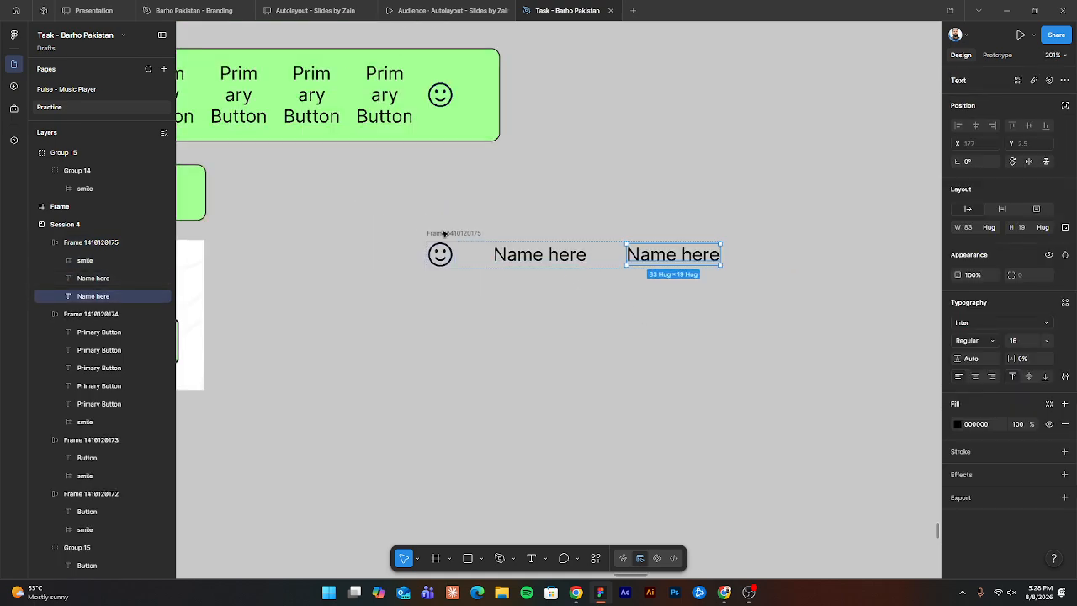
pyautogui.click(444, 235)
pyautogui.moveTo(444, 234); pyautogui.dragTo(375, 214)
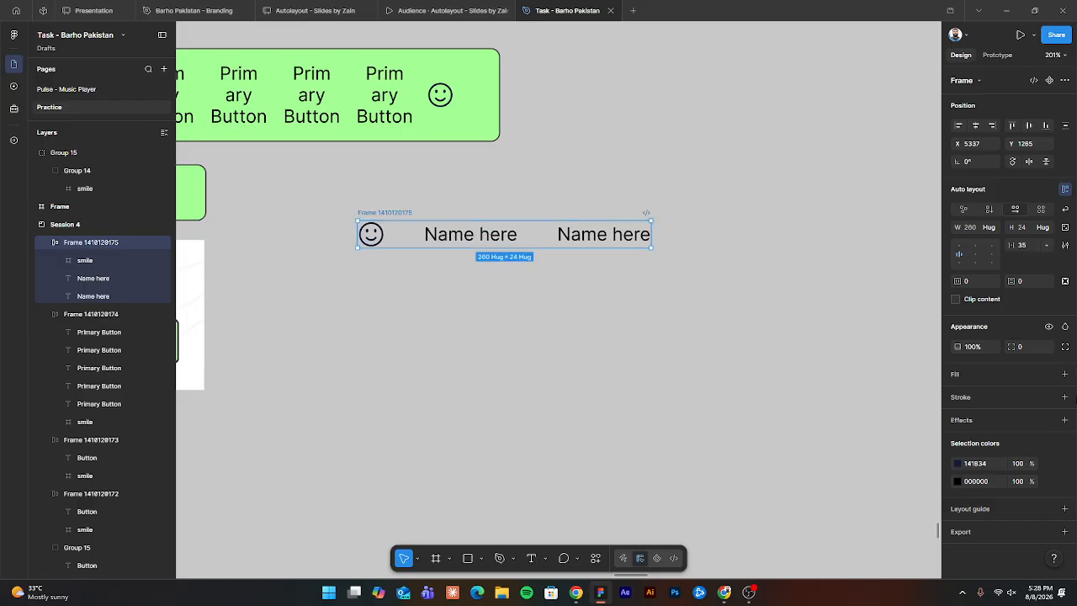
# Add an FFFFFF fill to the row frame and set its horizontal and vertical padding to 12.
pyautogui.click(1064, 374)
pyautogui.click(985, 469)
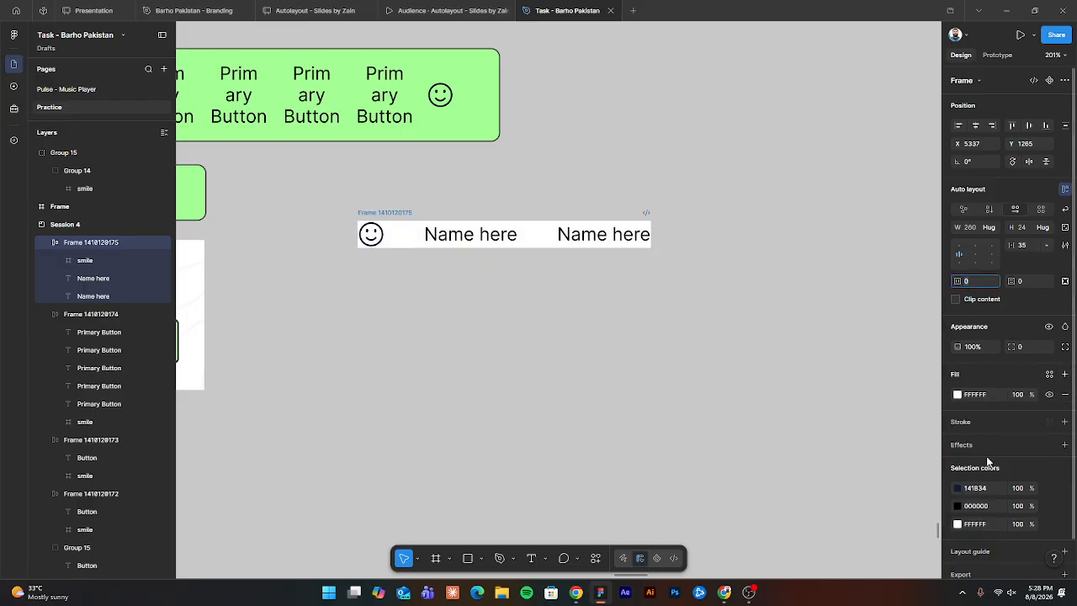
pyautogui.press('Tab')
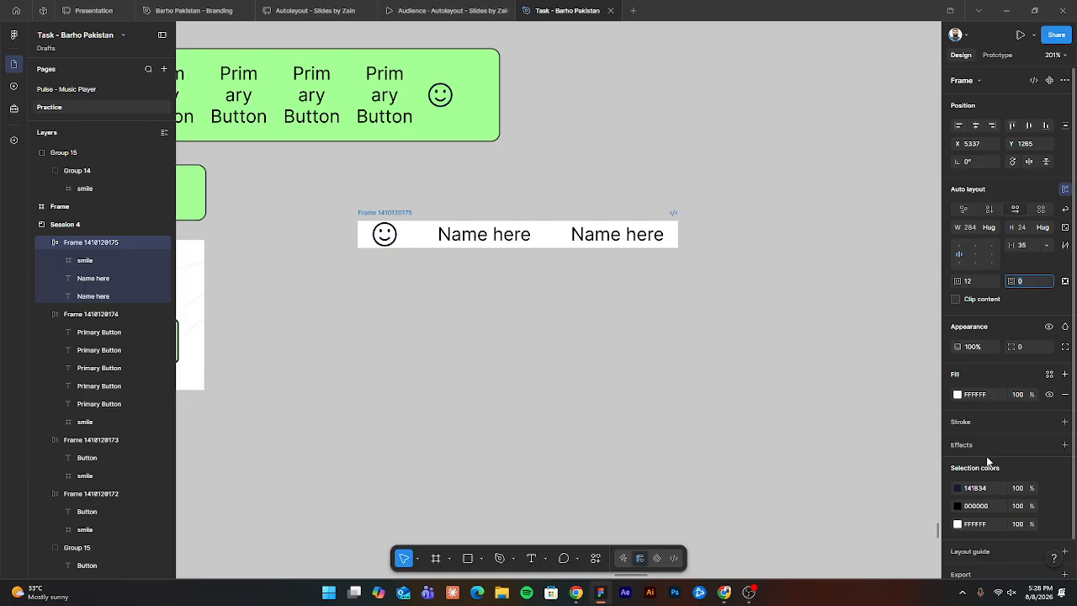
pyautogui.press('Return')
pyautogui.click(399, 294)
# Change the second Name here text in the row to "class".
pyautogui.scroll(3, 399, 293)
pyautogui.hscroll(3, 468, 257)
pyautogui.click(664, 223)
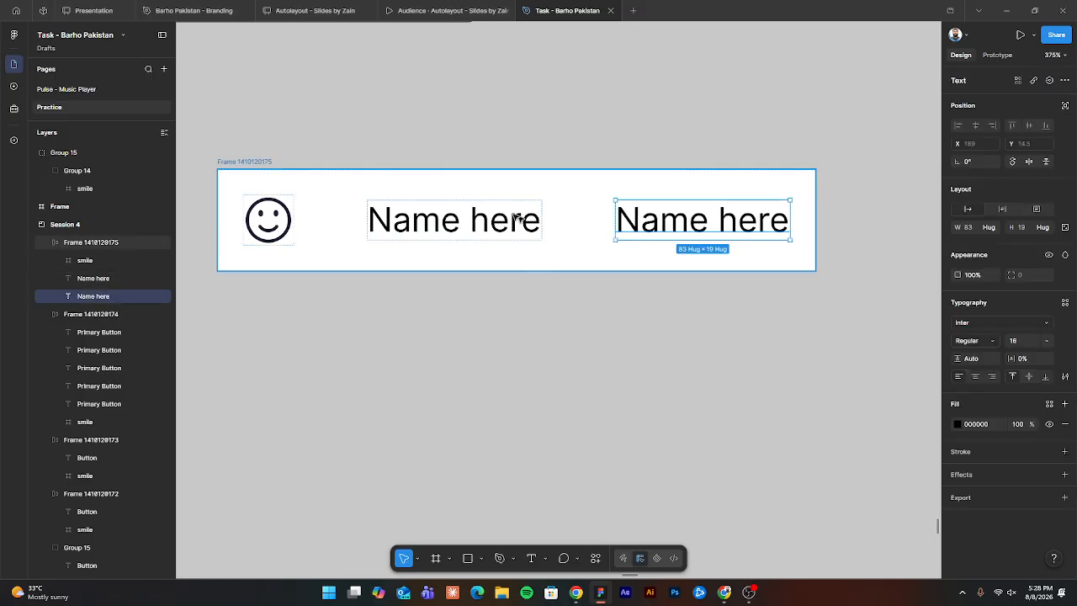
pyautogui.press('Return')
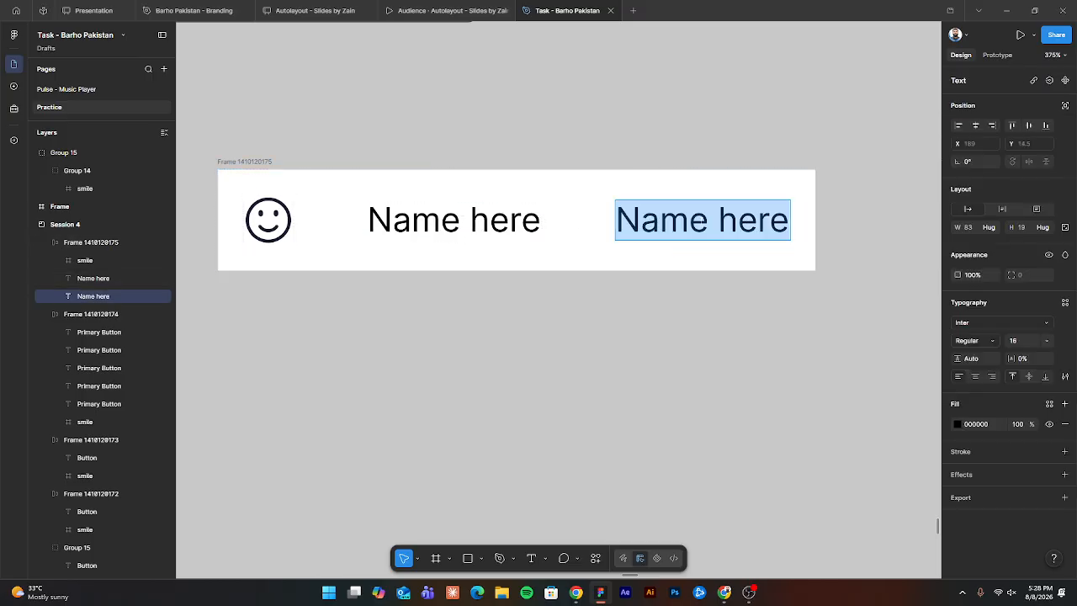
pyautogui.write('class')
pyautogui.press('Escape')
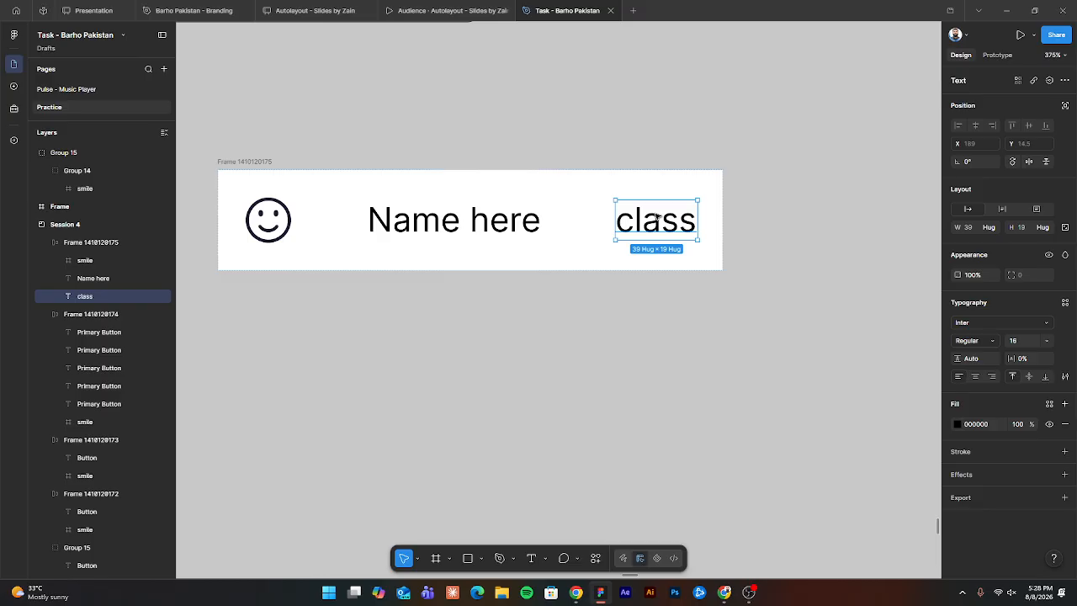
# Duplicate the class text in the row and change the copy to "section".
pyautogui.hotkey('ctrl', 'd')
pyautogui.press('Return')
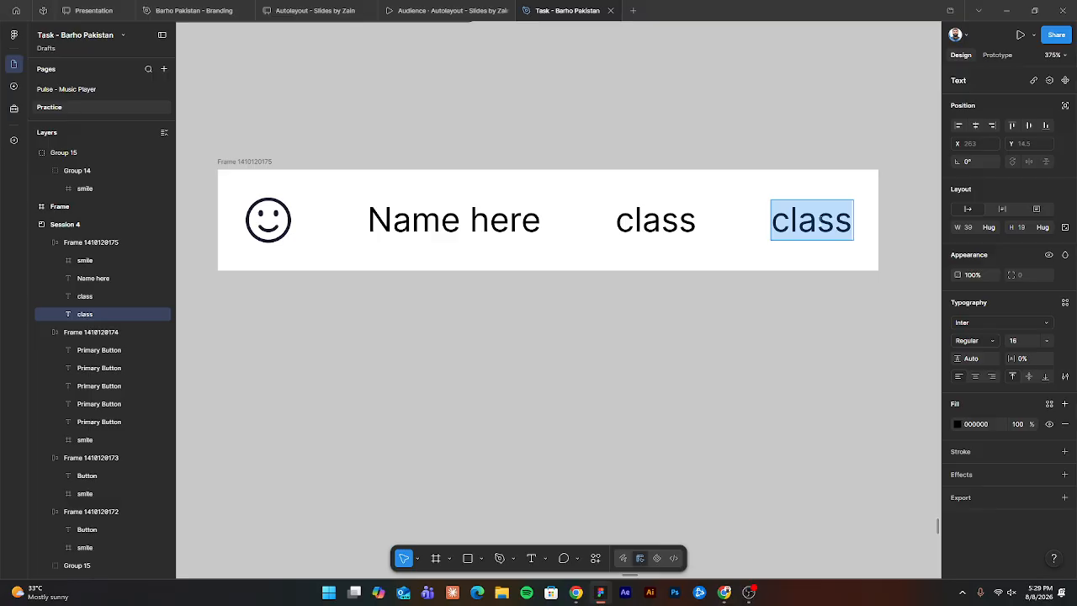
pyautogui.write('a')
pyautogui.press('BackSpace')
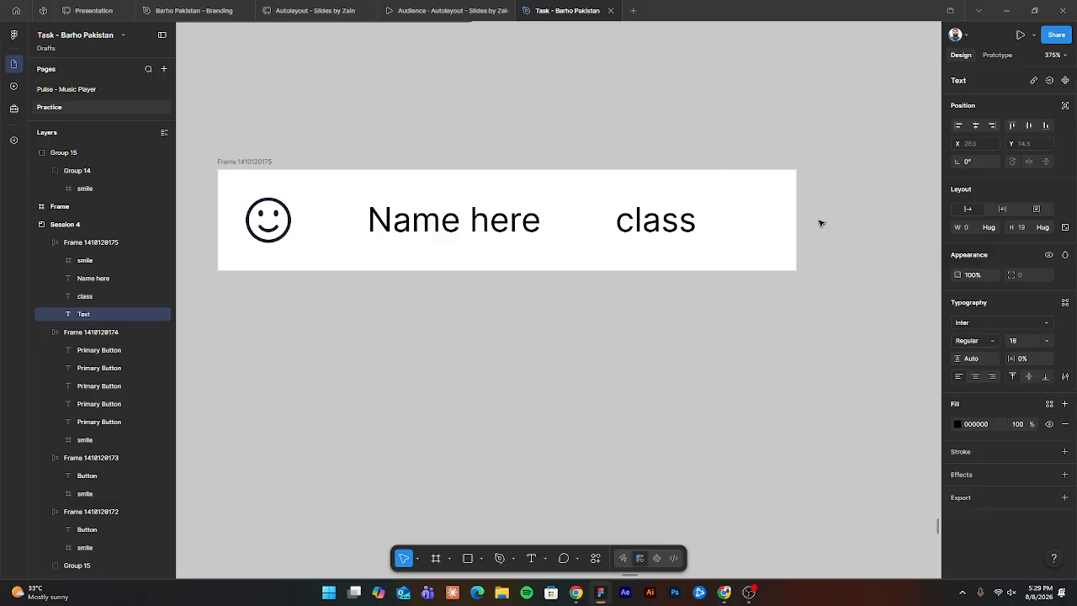
pyautogui.write('sectioin')
pyautogui.press('Escape')
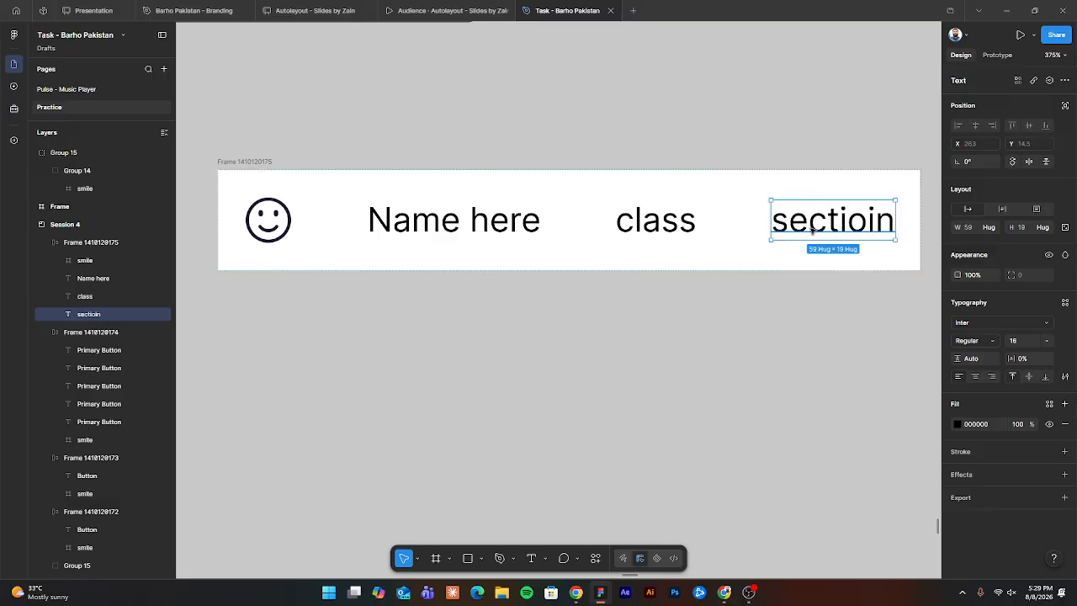
pyautogui.doubleClick(860, 234)
pyautogui.rightClick(860, 234)
pyautogui.click(886, 233)
pyautogui.press('Escape')
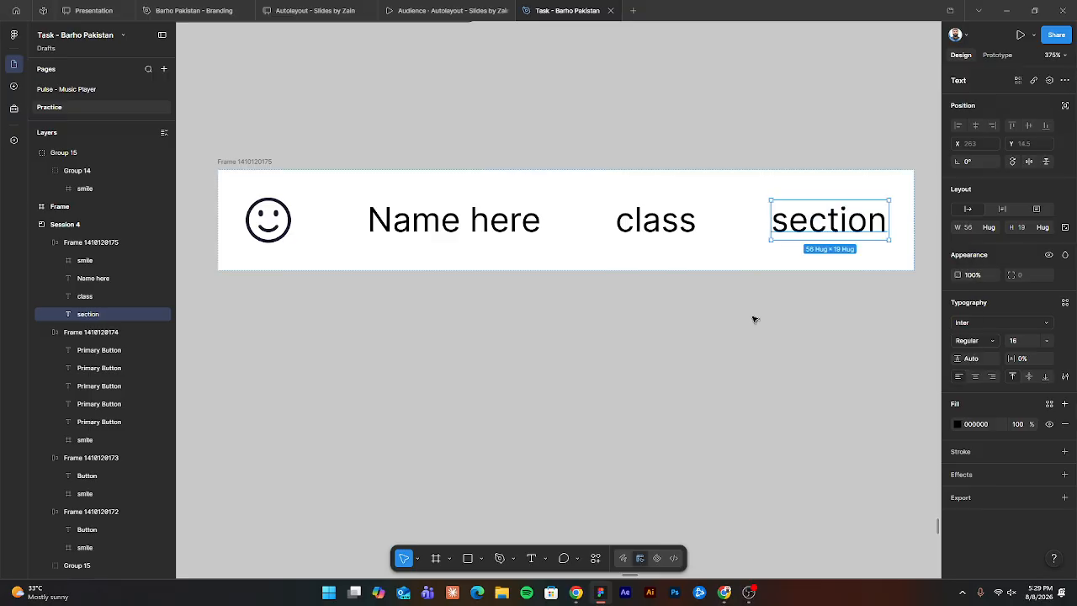
# Measure the section text's distances to the row frame's edges and examine the frame's auto layout settings.
pyautogui.scroll(-3, 757, 314)
pyautogui.hscroll(4, 721, 339)
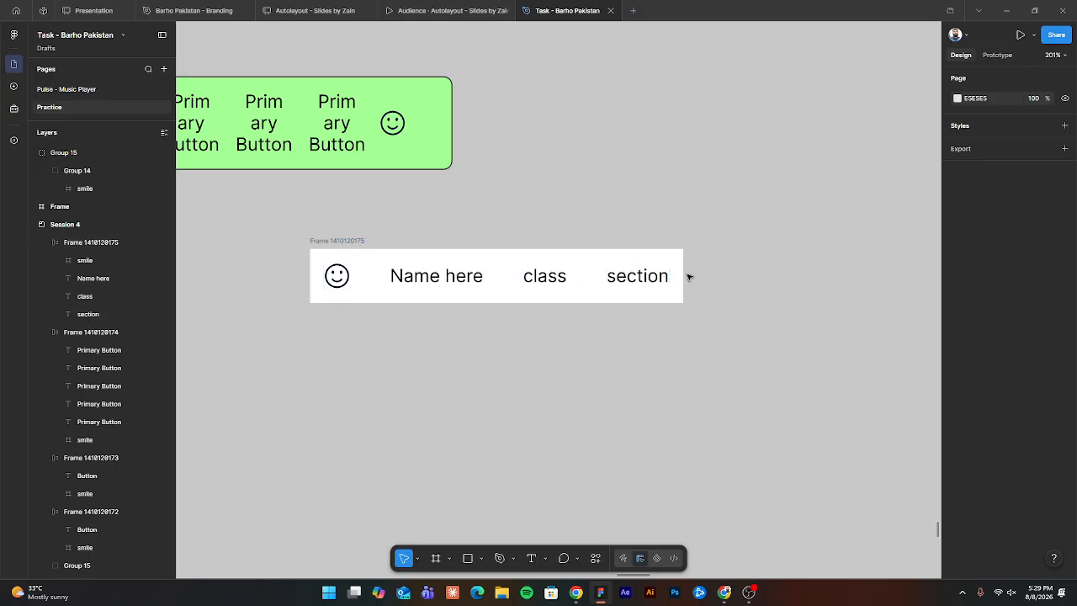
pyautogui.click(650, 283)
pyautogui.press('alt')
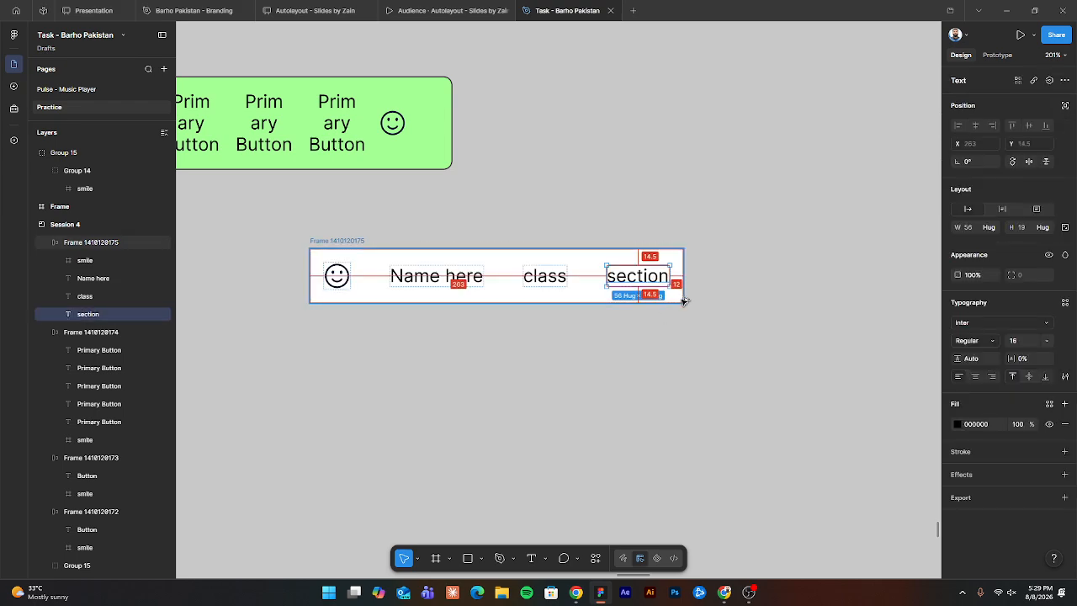
pyautogui.click(345, 273)
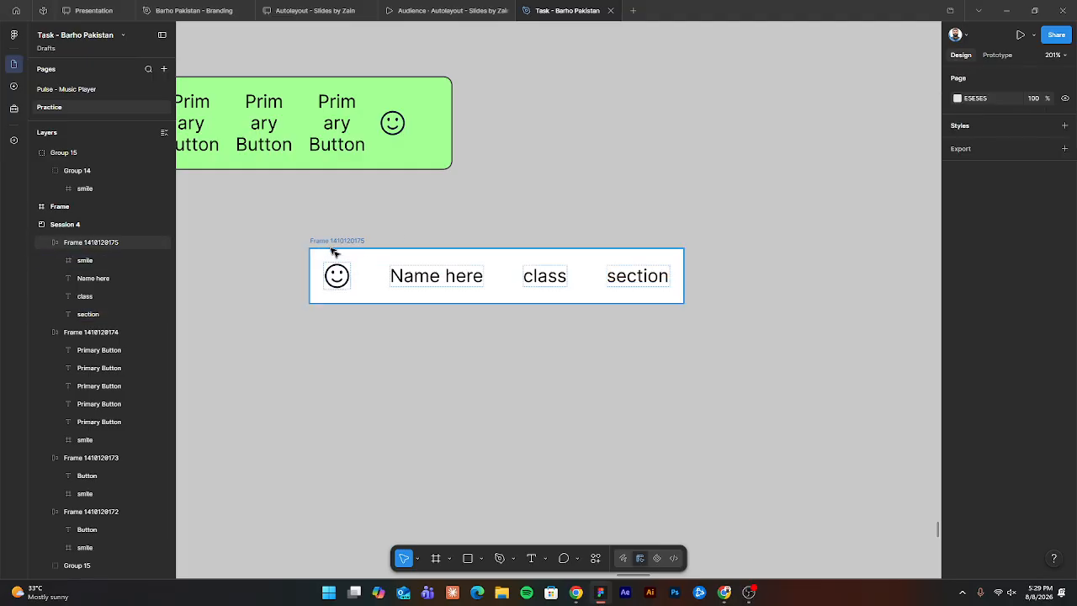
pyautogui.click(329, 244)
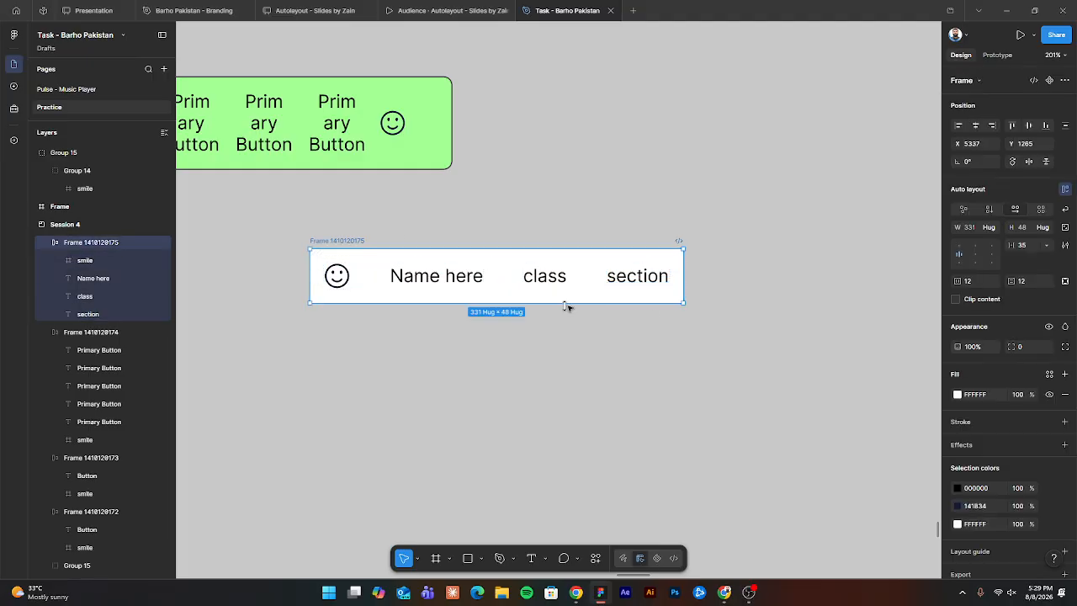
# Duplicate the section text at the end of the row.
pyautogui.click(636, 276)
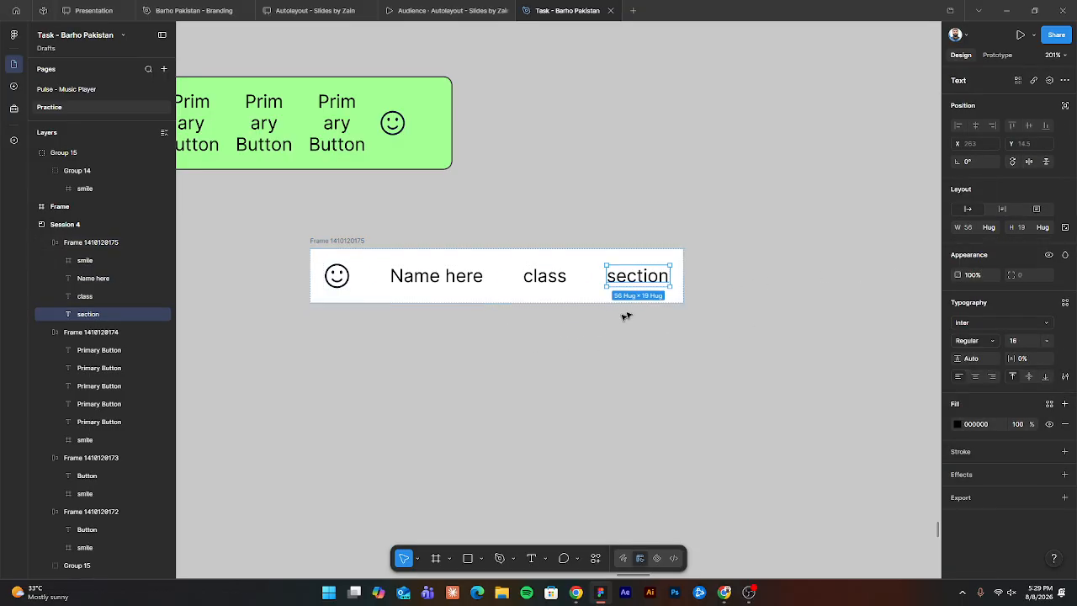
pyautogui.hotkey('ctrl', 'd')
pyautogui.press('Escape')
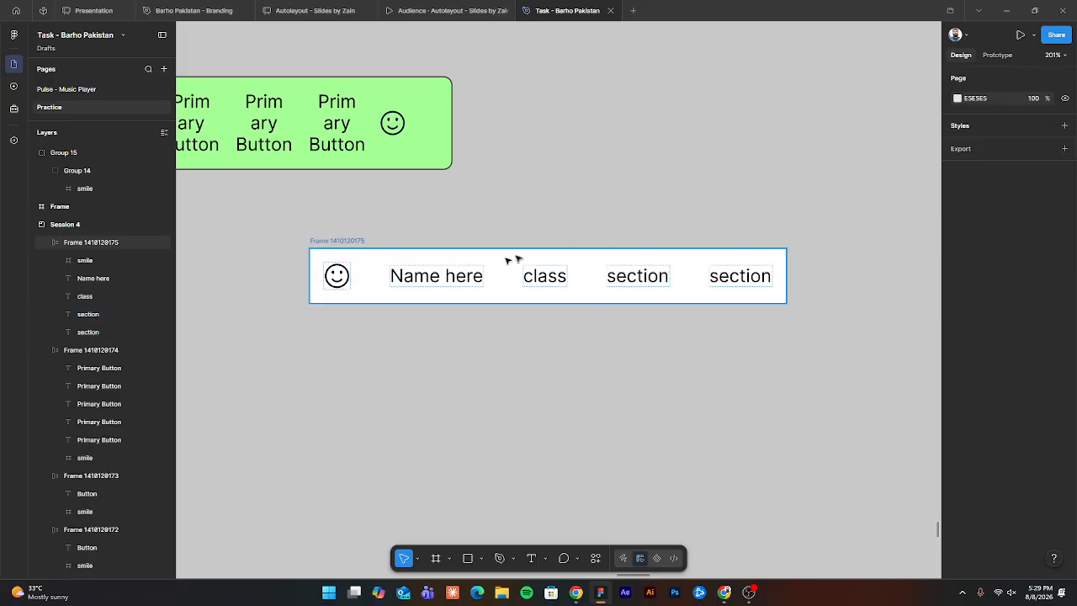
# Place a copy of the row frame directly beneath it and wrap both rows in a vertical auto layout frame.
pyautogui.click(356, 240)
pyautogui.moveTo(356, 240); pyautogui.dragTo(353, 298)
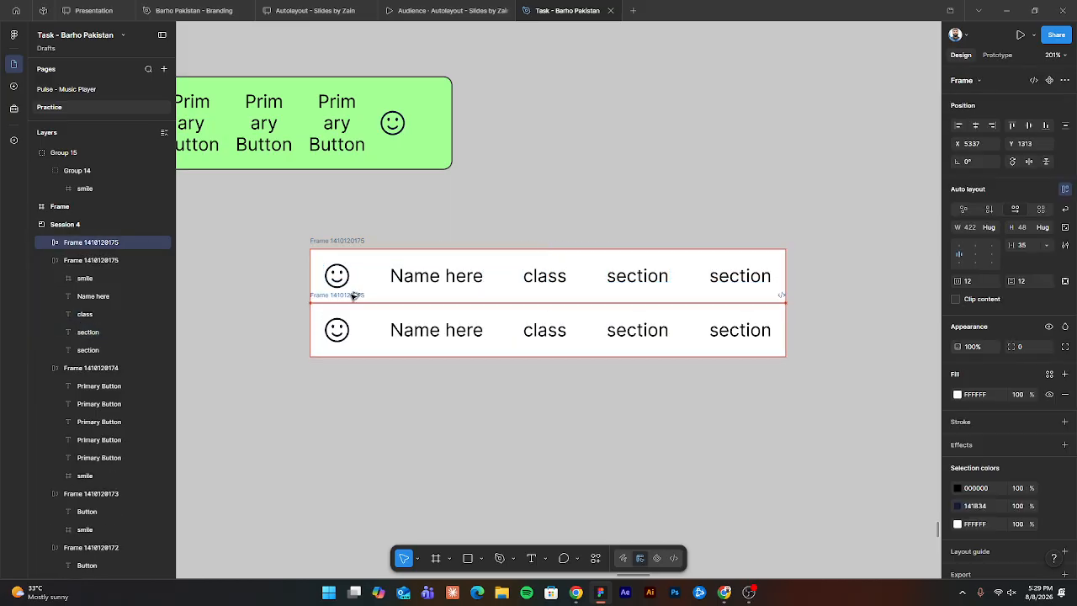
pyautogui.keyDown('shift'); pyautogui.click(345, 241); pyautogui.keyUp('shift')
pyautogui.scroll(3, 390, 383)
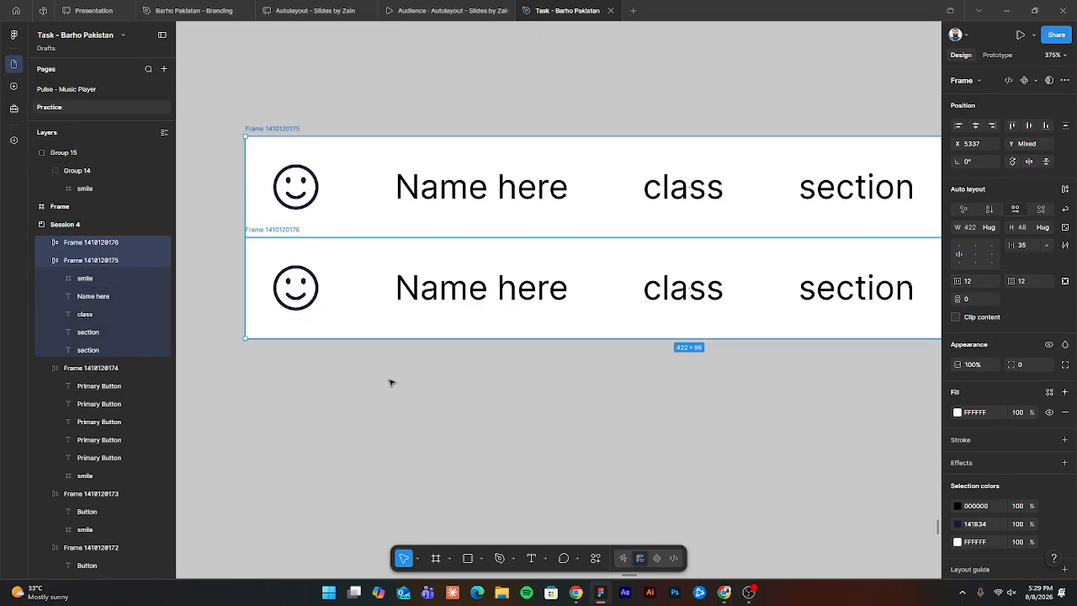
pyautogui.hotkey('shift', 'a')
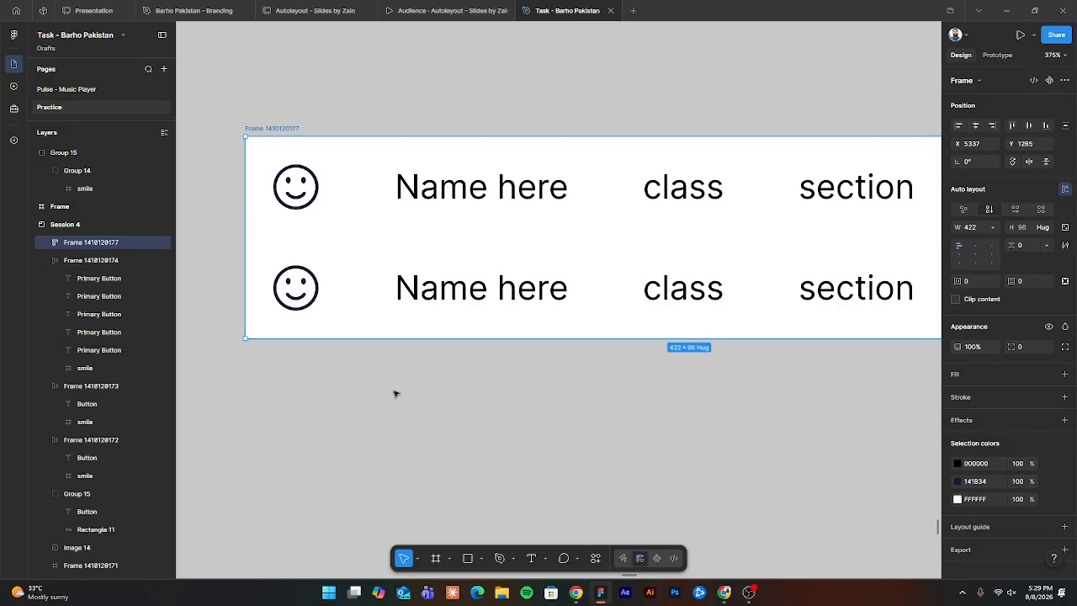
pyautogui.scroll(-3, 387, 373)
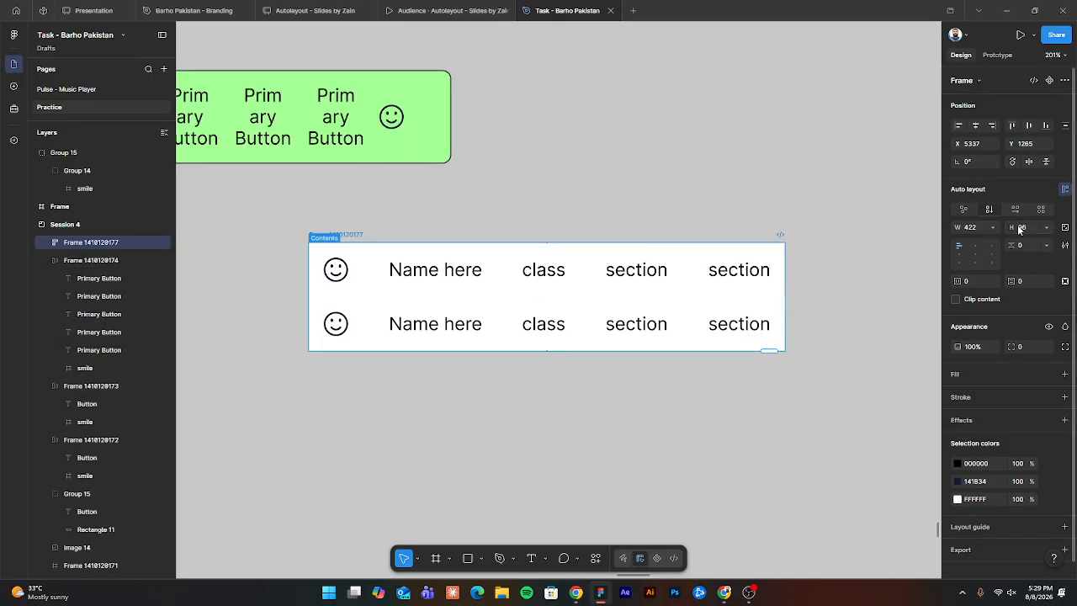
# Set the upper row's fill to the light red FF9C9C.
pyautogui.doubleClick(392, 270)
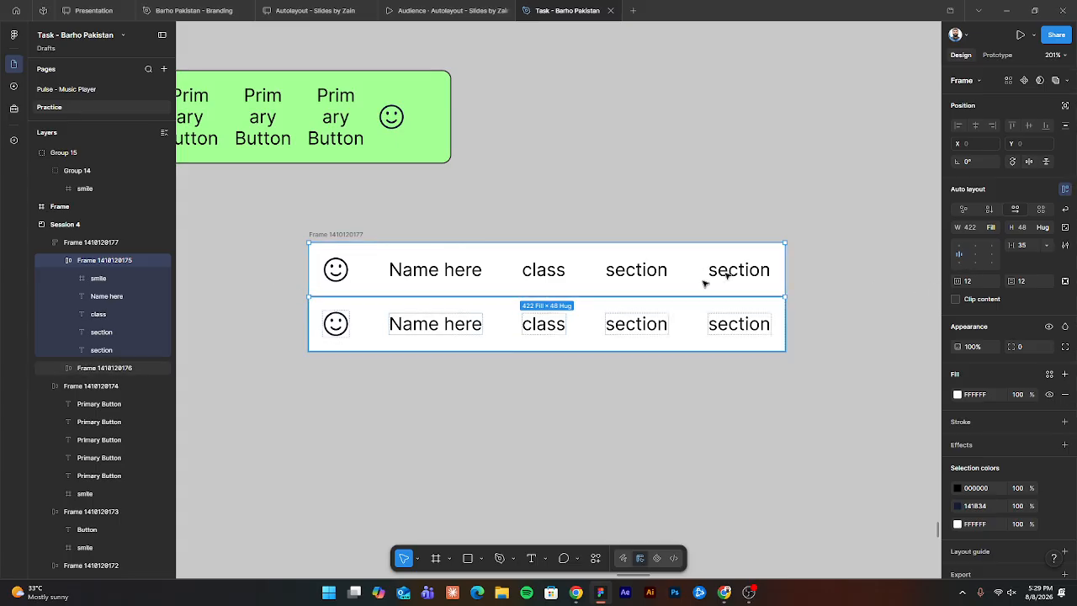
pyautogui.scroll(3, 701, 300)
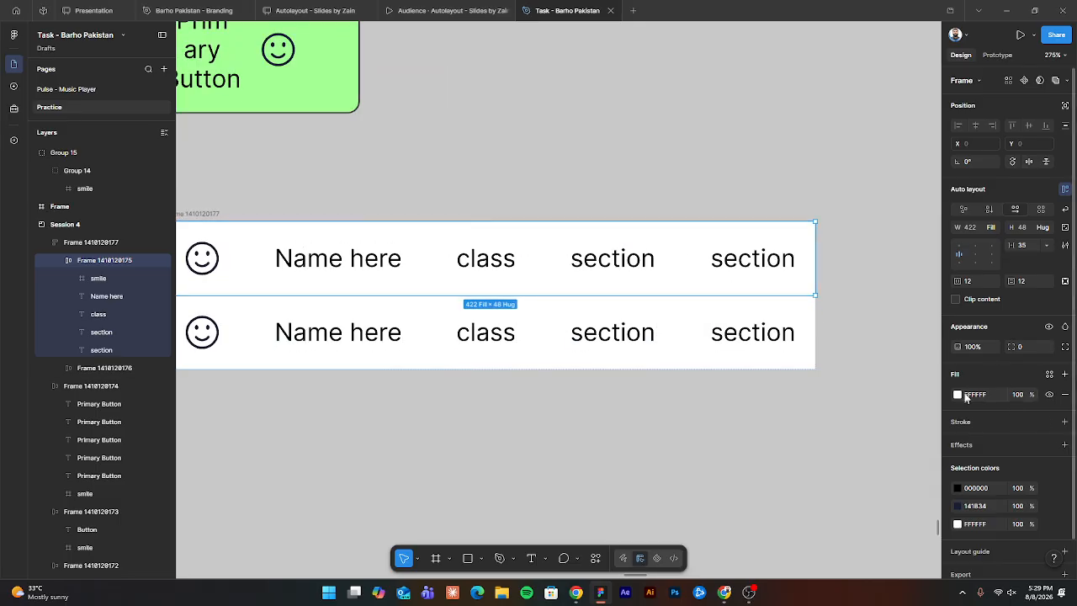
pyautogui.click(957, 395)
pyautogui.moveTo(901, 350); pyautogui.dragTo(859, 278)
pyautogui.click(672, 210)
pyautogui.click(565, 249)
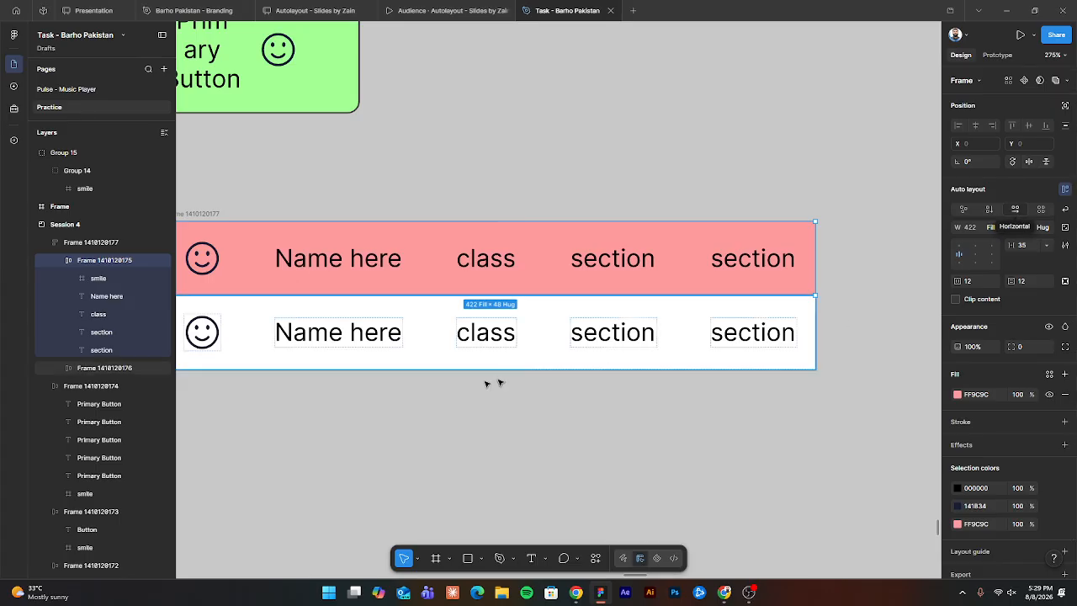
# Set the lower row's fill to the pale yellow-green EFFFC9.
pyautogui.hscroll(-3, 662, 356)
pyautogui.click(548, 318)
pyautogui.click(957, 394)
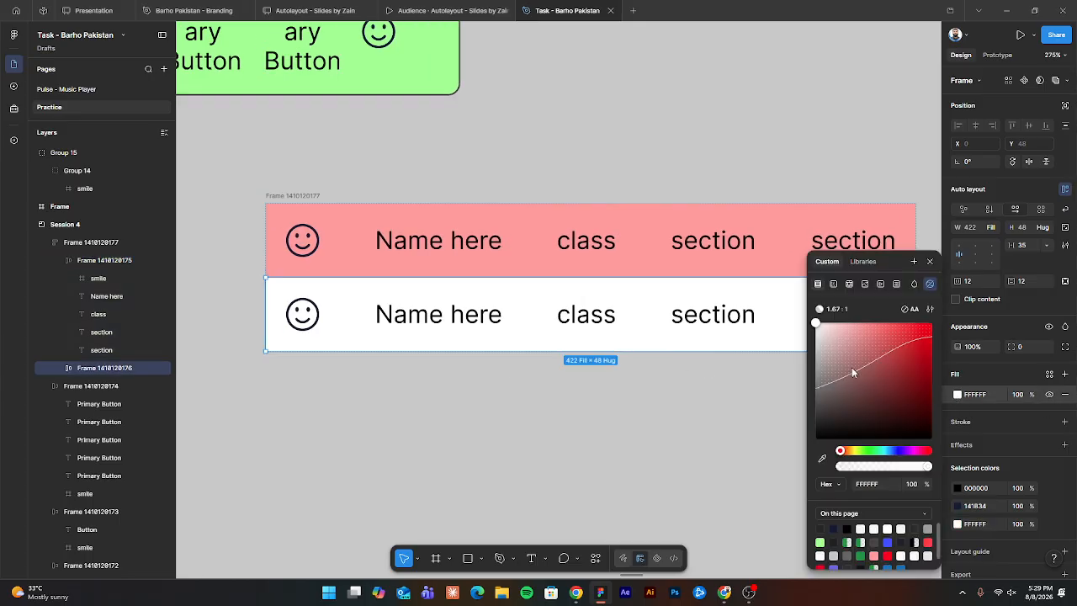
pyautogui.click(859, 453)
pyautogui.click(840, 333)
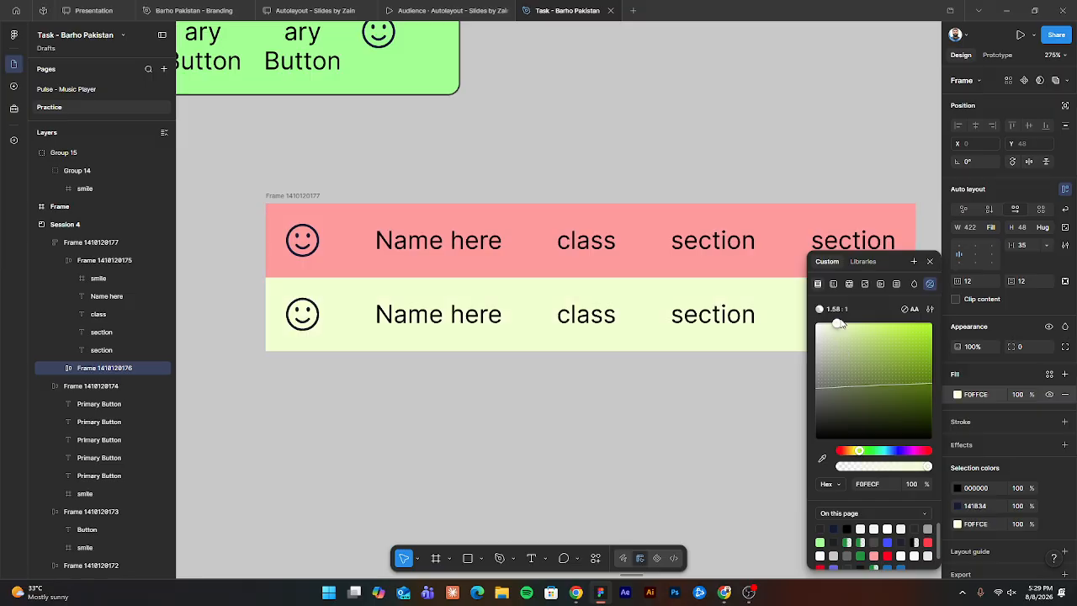
pyautogui.click(664, 436)
pyautogui.click(586, 313)
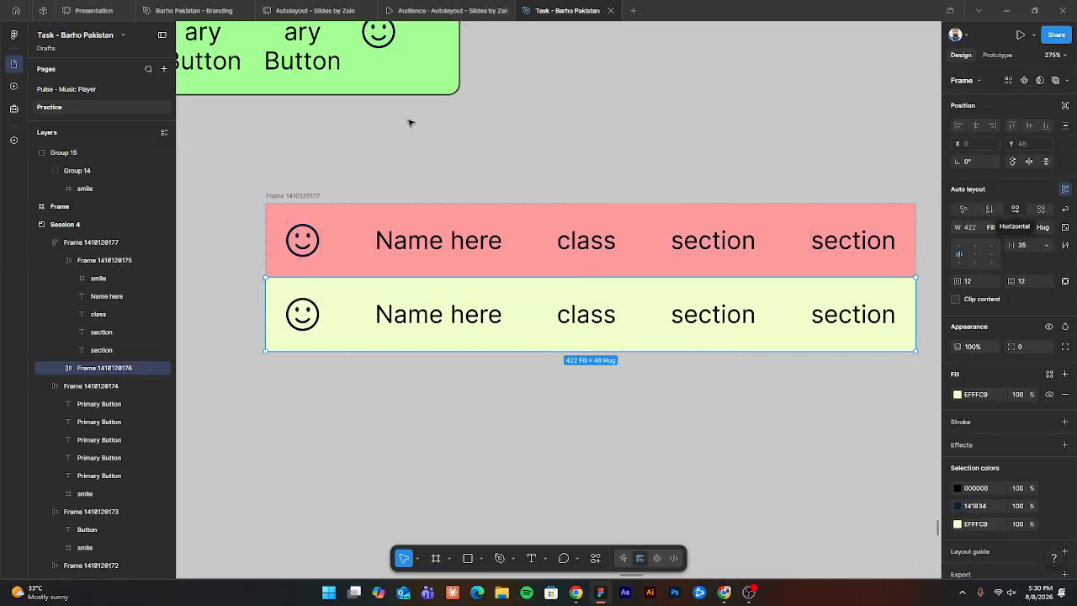
pyautogui.click(421, 182)
pyautogui.click(294, 195)
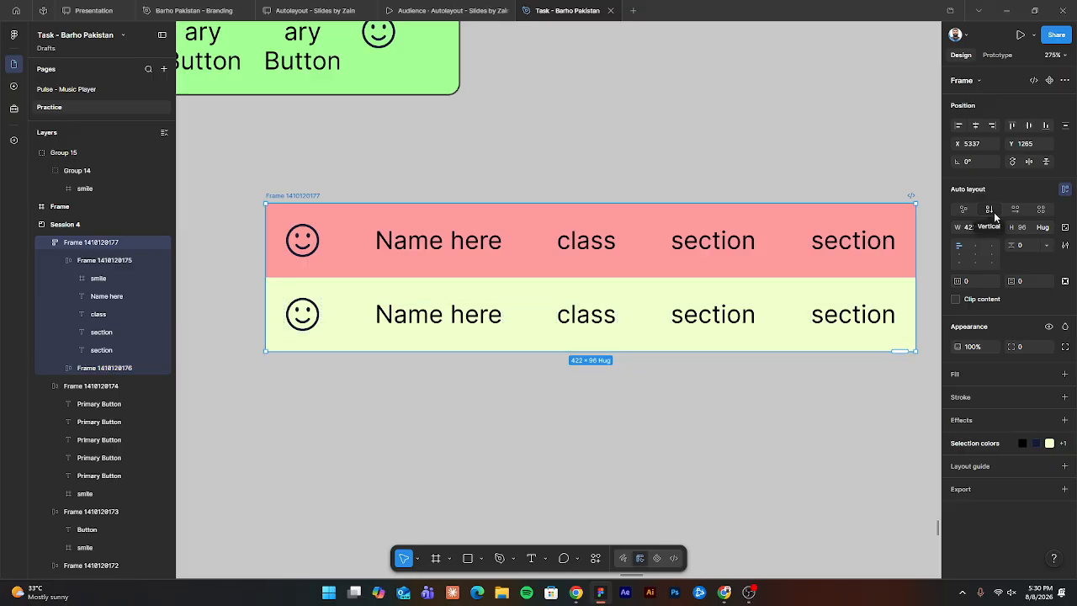
pyautogui.doubleClick(586, 242)
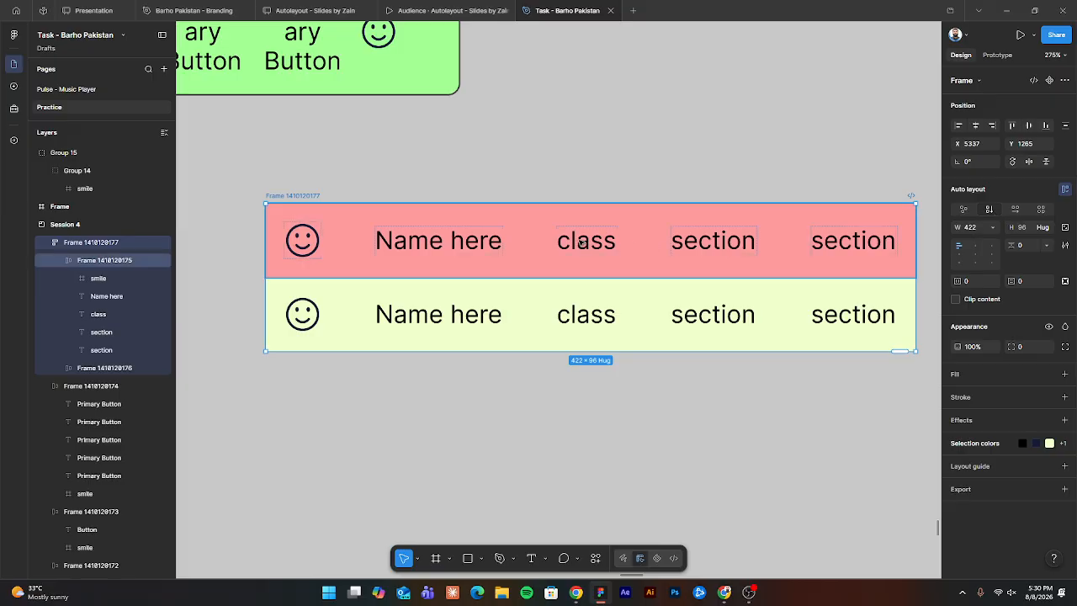
pyautogui.click(451, 458)
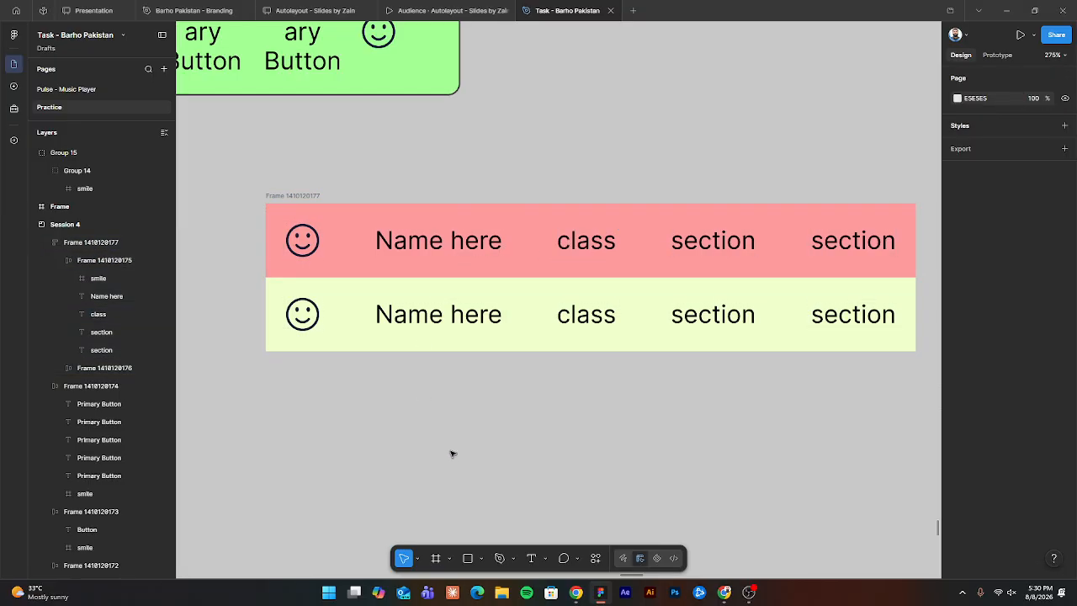
# Duplicate the pale yellow-green row five times within the vertical auto layout frame.
pyautogui.click(461, 315)
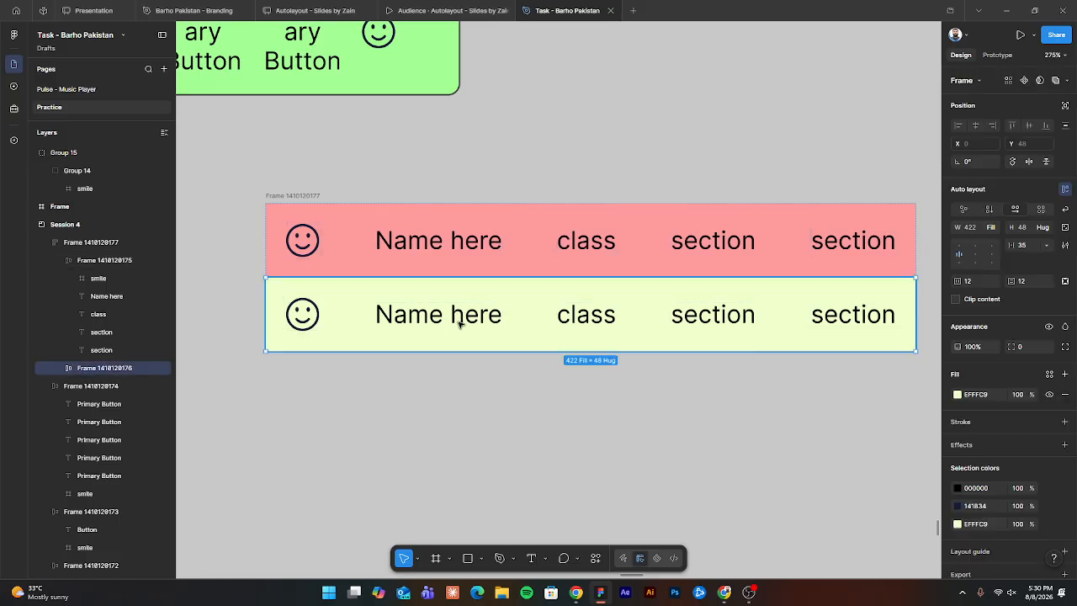
pyautogui.scroll(-5, 437, 315)
pyautogui.moveTo(437, 312); pyautogui.dragTo(410, 303)
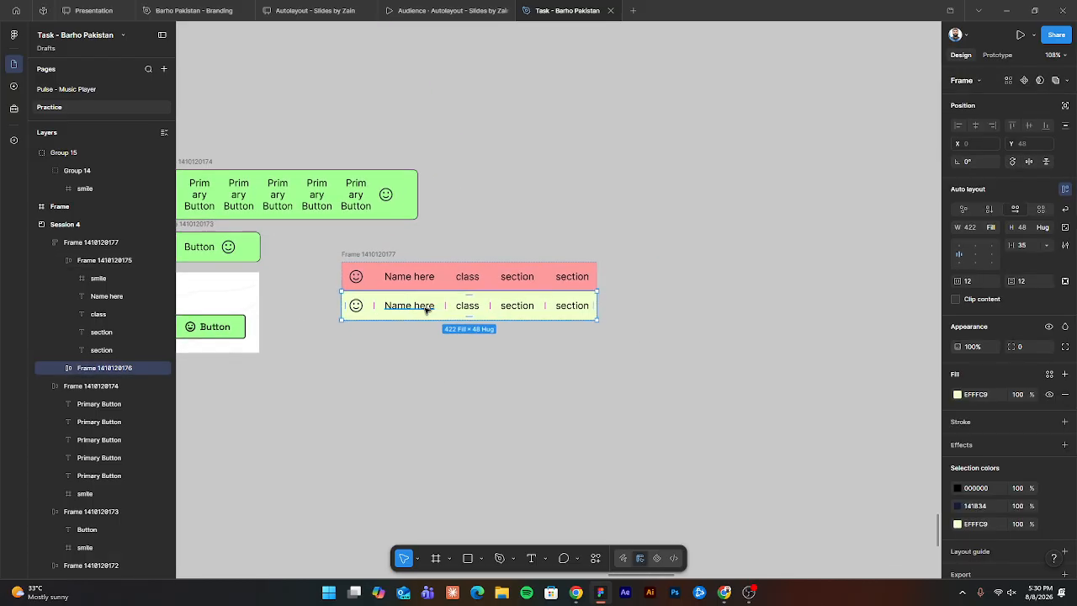
pyautogui.hotkey('ctrl', 'd')
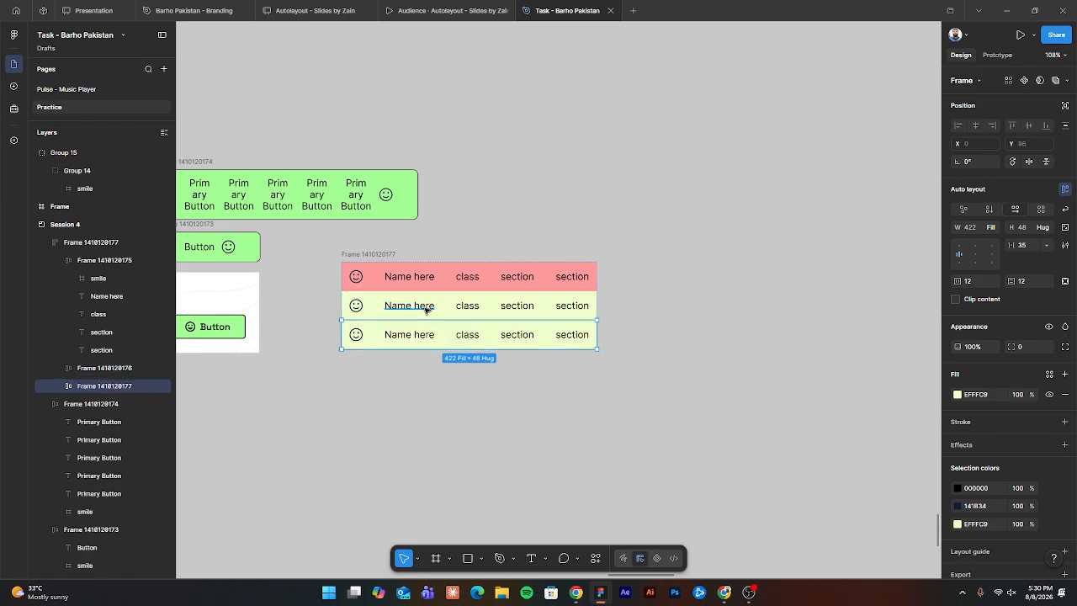
pyautogui.hotkey('ctrl', 'd')
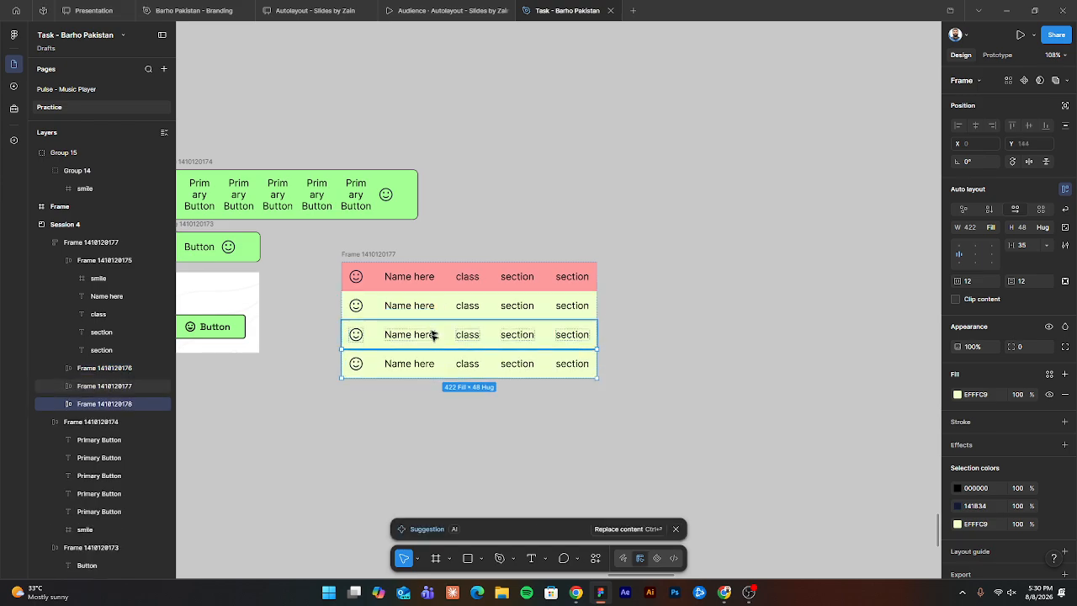
pyautogui.hotkey('ctrl', 'd')
pyautogui.hotkey('ctrl', 'd')
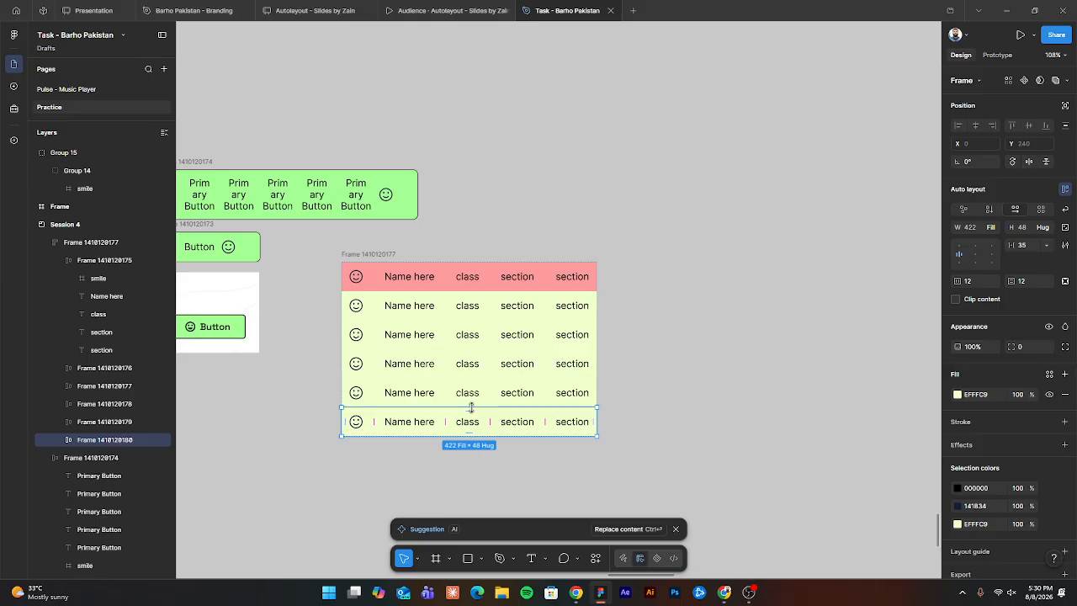
pyautogui.hotkey('ctrl', 'd')
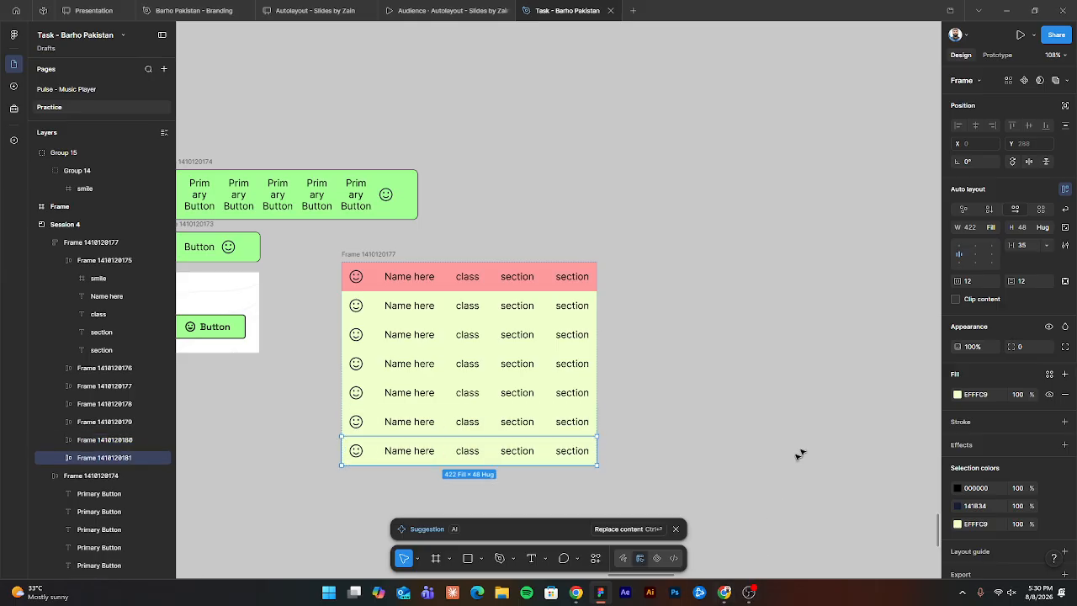
pyautogui.click(697, 312)
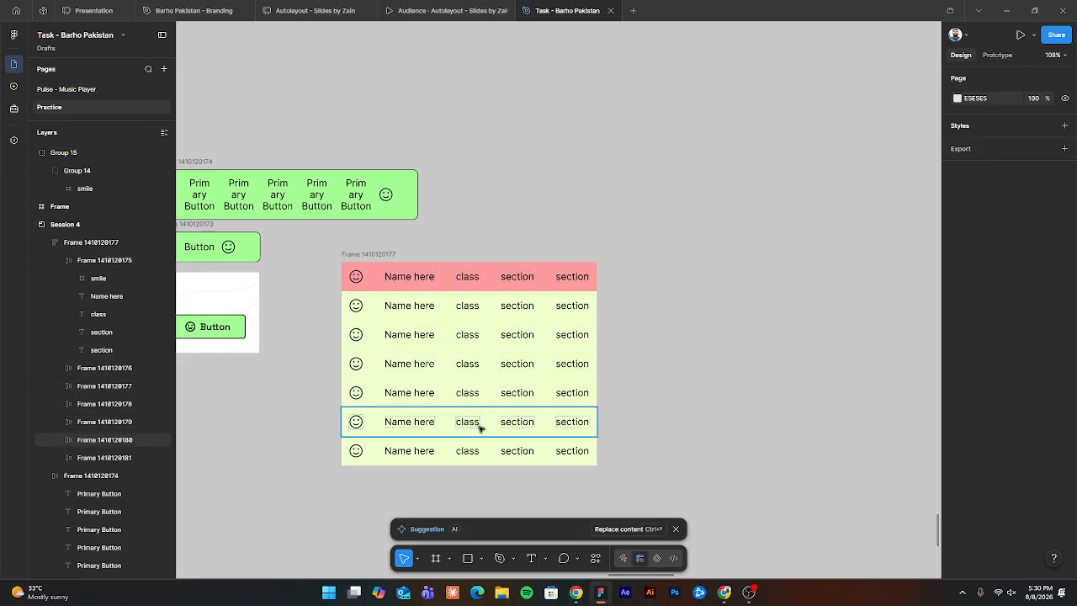
# Replace the name text in all seven rows using the AI Replace content tool with the prompt "place the names of the students".
pyautogui.scroll(5, 508, 381)
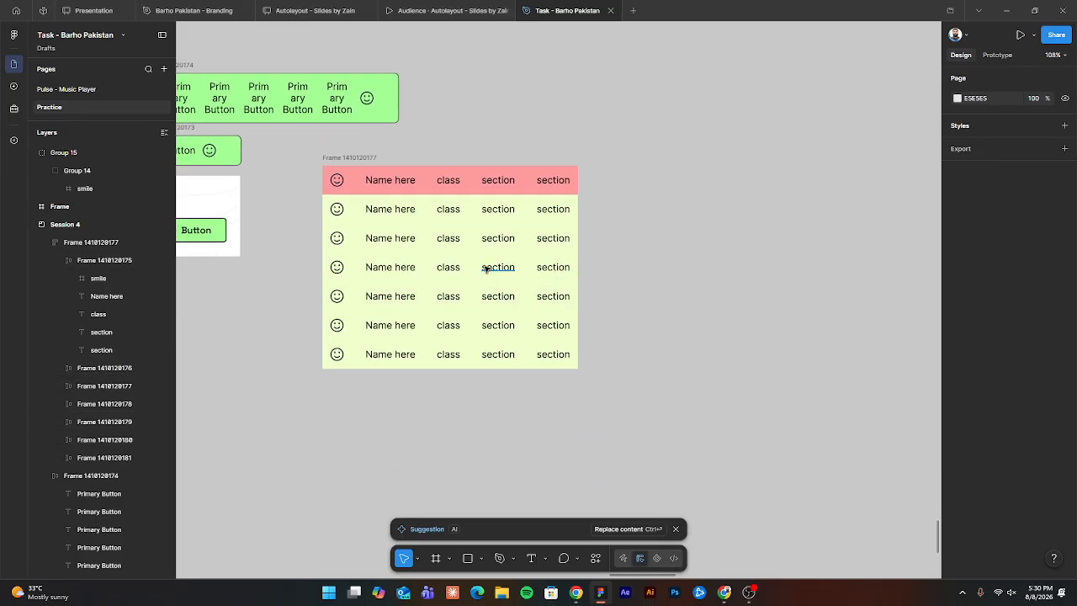
pyautogui.scroll(-3, 462, 232)
pyautogui.moveTo(460, 230); pyautogui.dragTo(540, 223)
pyautogui.keyDown('ctrl'); pyautogui.click(421, 133); pyautogui.keyUp('ctrl')
pyautogui.keyDown('ctrl'); pyautogui.keyDown('shift'); pyautogui.click(427, 172); pyautogui.keyUp('shift'); pyautogui.keyUp('ctrl')
pyautogui.keyDown('ctrl'); pyautogui.keyDown('shift'); pyautogui.click(433, 211); pyautogui.keyUp('shift'); pyautogui.keyUp('ctrl')
pyautogui.keyDown('ctrl'); pyautogui.keyDown('shift'); pyautogui.click(438, 251); pyautogui.keyUp('shift'); pyautogui.keyUp('ctrl')
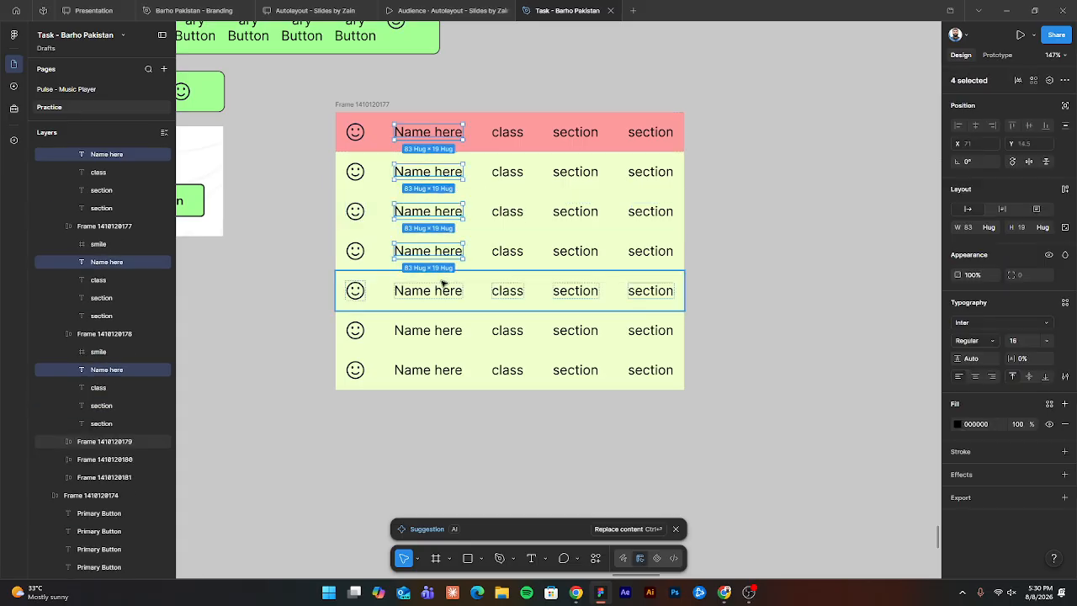
pyautogui.keyDown('ctrl'); pyautogui.keyDown('shift'); pyautogui.click(444, 291); pyautogui.keyUp('shift'); pyautogui.keyUp('ctrl')
pyautogui.keyDown('ctrl'); pyautogui.keyDown('shift'); pyautogui.click(449, 330); pyautogui.keyUp('shift'); pyautogui.keyUp('ctrl')
pyautogui.keyDown('ctrl'); pyautogui.keyDown('shift'); pyautogui.click(450, 371); pyautogui.keyUp('shift'); pyautogui.keyUp('ctrl')
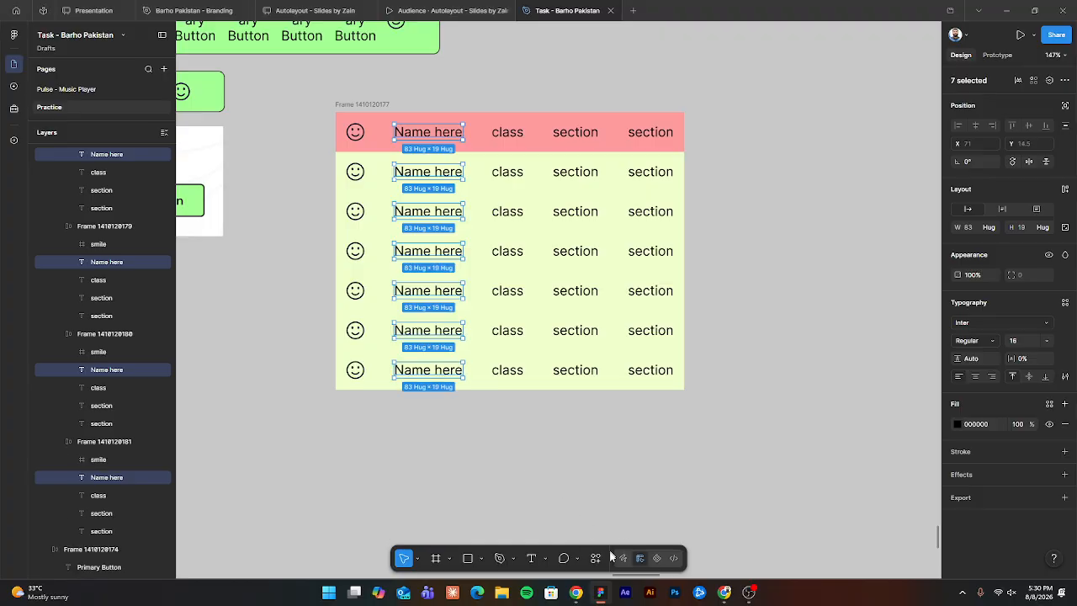
pyautogui.click(594, 558)
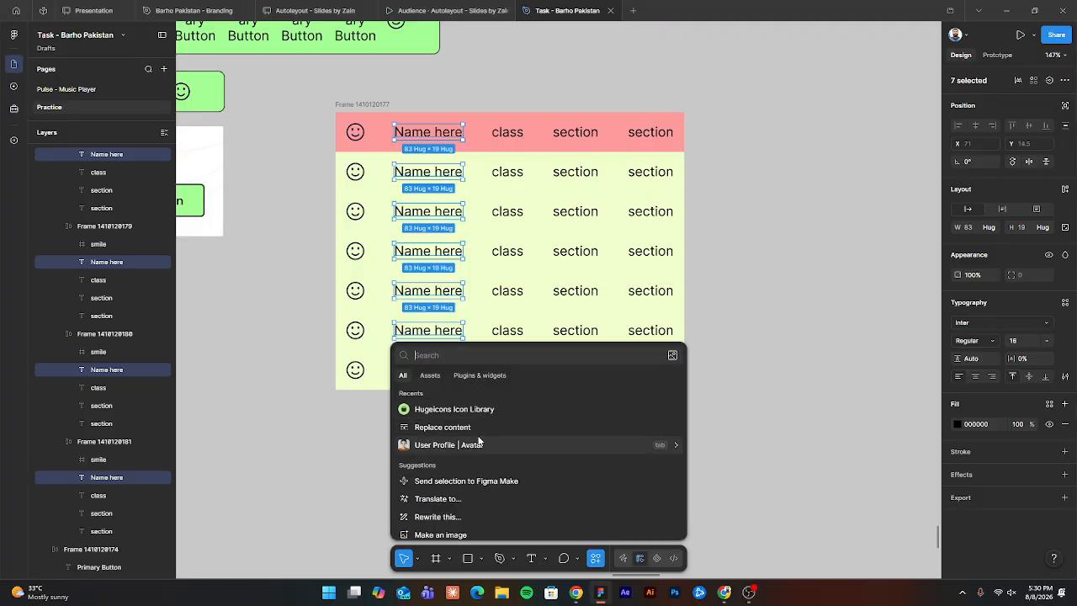
pyautogui.click(458, 427)
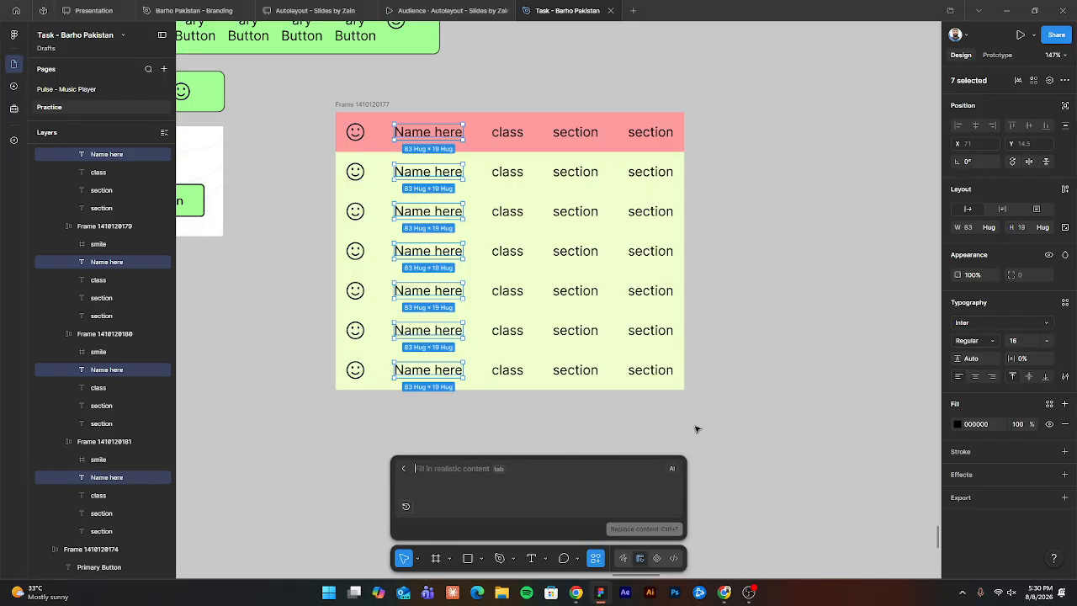
pyautogui.write('change')
pyautogui.hotkey('ctrl', 'a')
pyautogui.write('place')
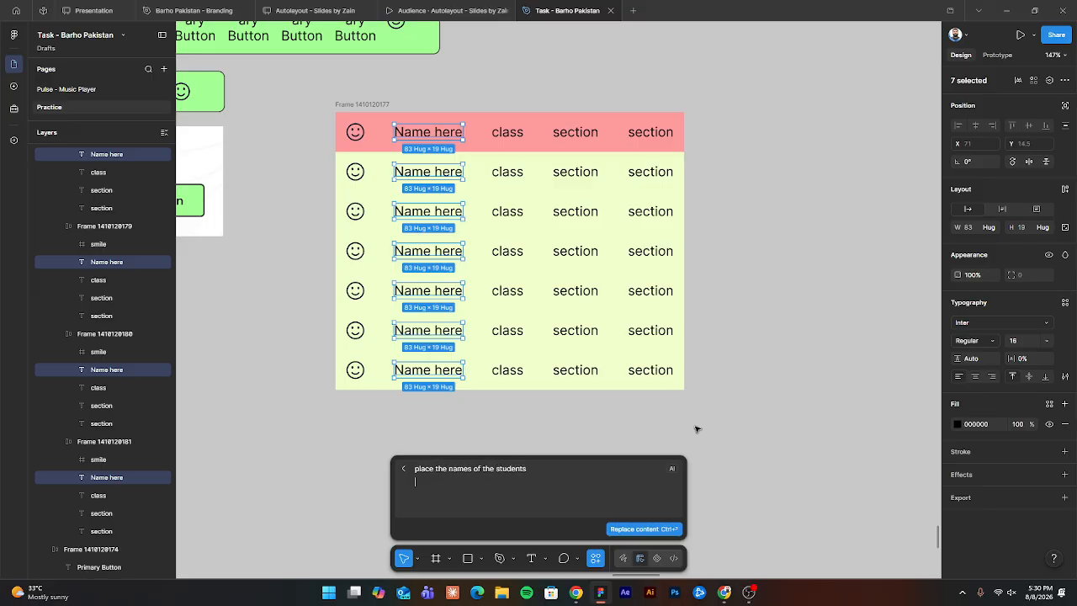
pyautogui.hotkey('ctrl', 'Return')
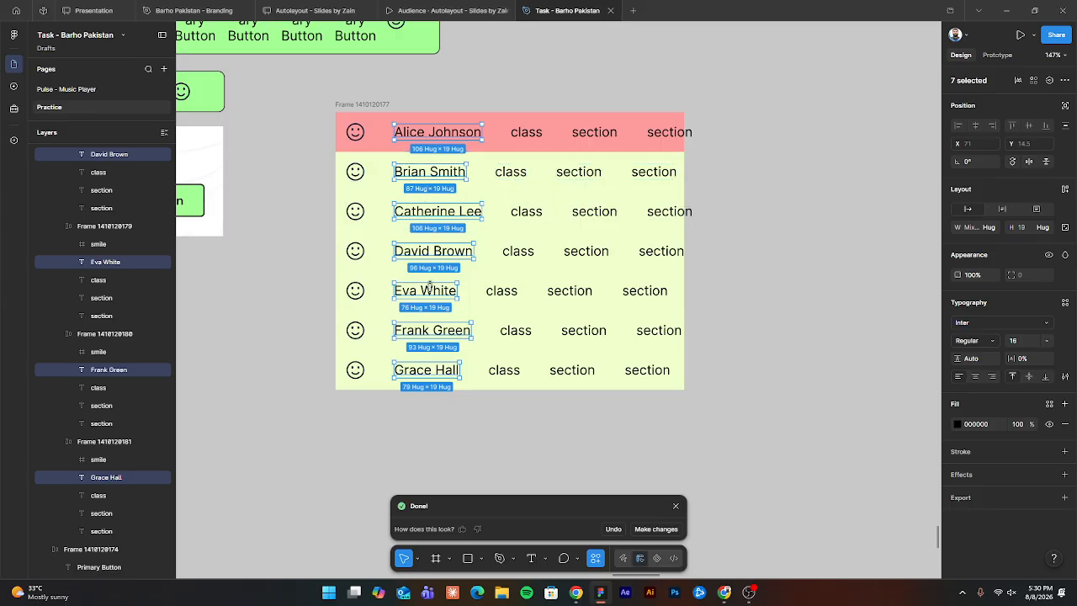
# Set the outer table frame's width to Hug contents, comparing it against the fixed width with undo and redo.
pyautogui.click(374, 122)
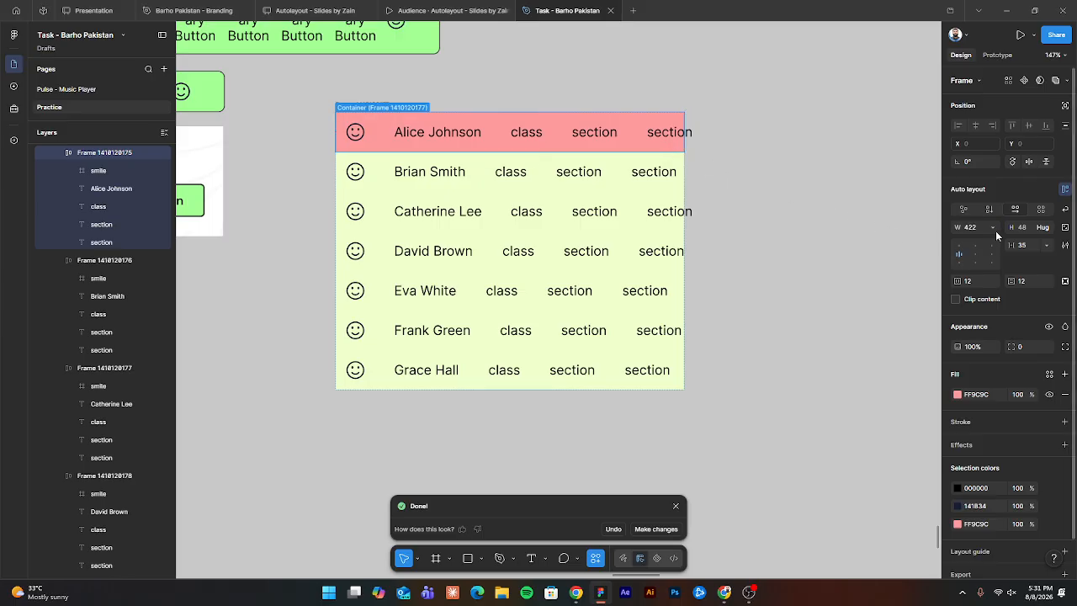
pyautogui.click(362, 105)
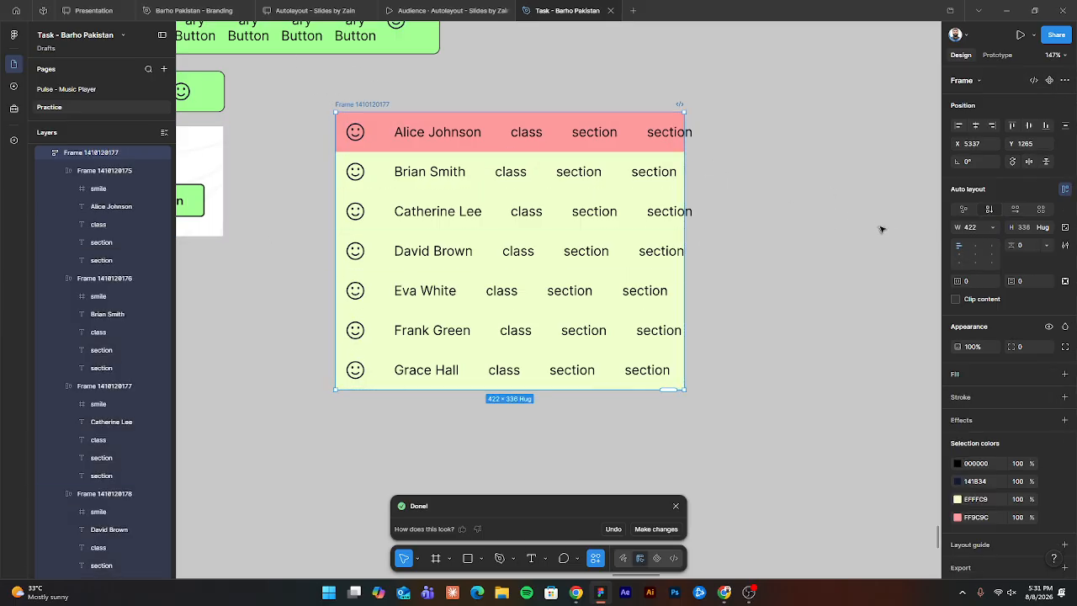
pyautogui.click(993, 228)
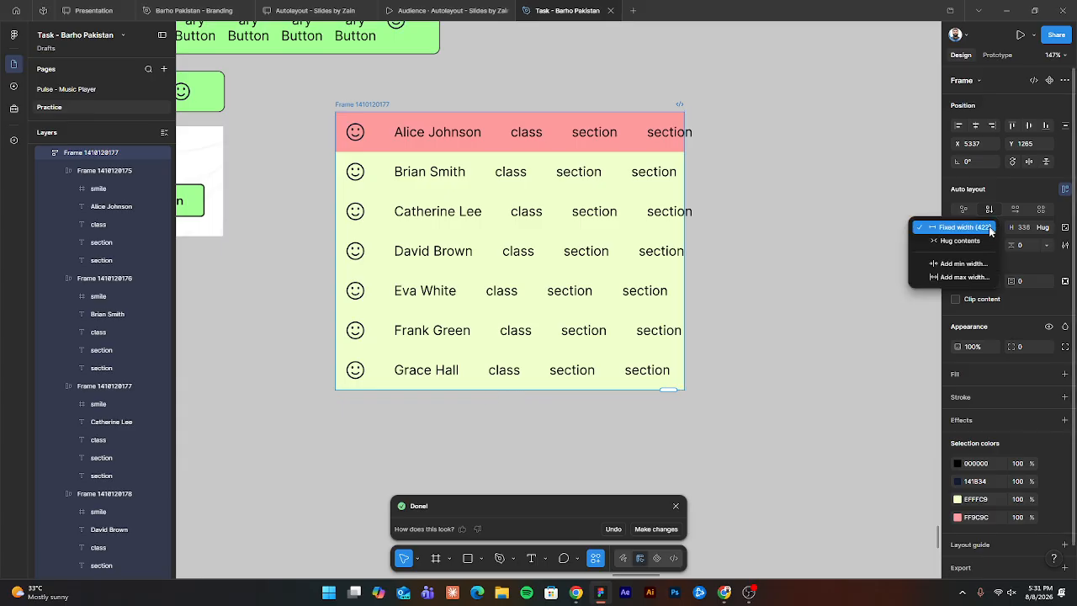
pyautogui.click(960, 240)
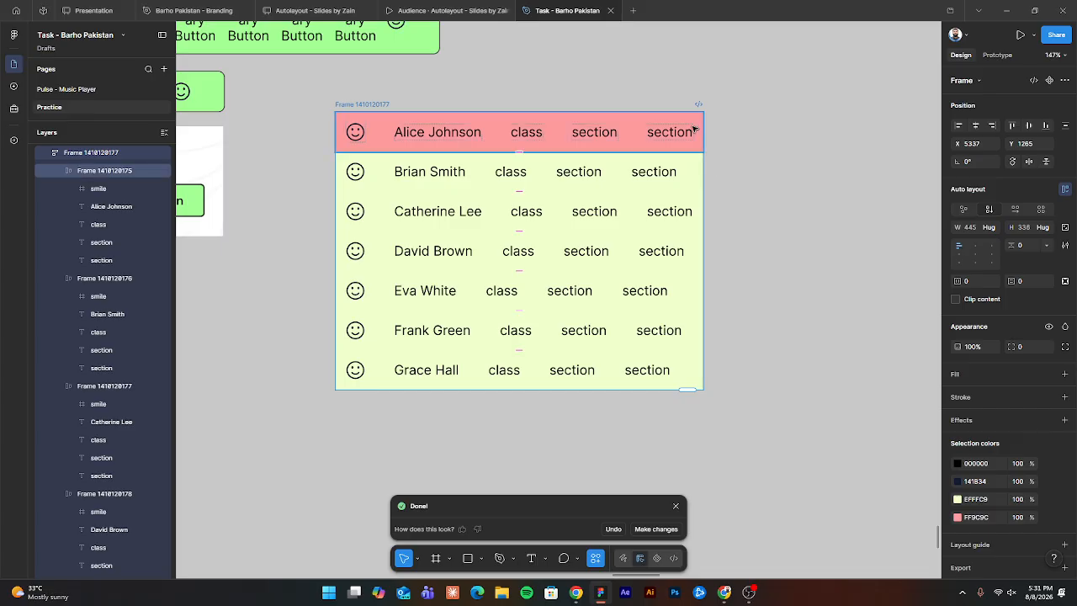
pyautogui.hotkey('ctrl', 'z')
pyautogui.hotkey('ctrl', 'shift', 'z')
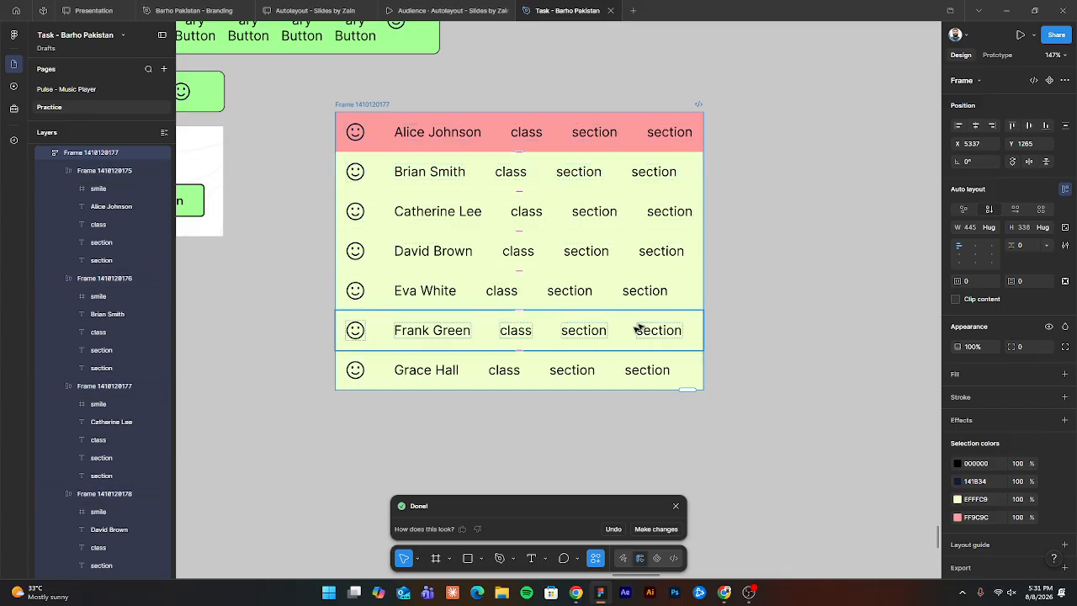
# Give the student name texts in all seven rows a fixed width of 110.
pyautogui.click(446, 136)
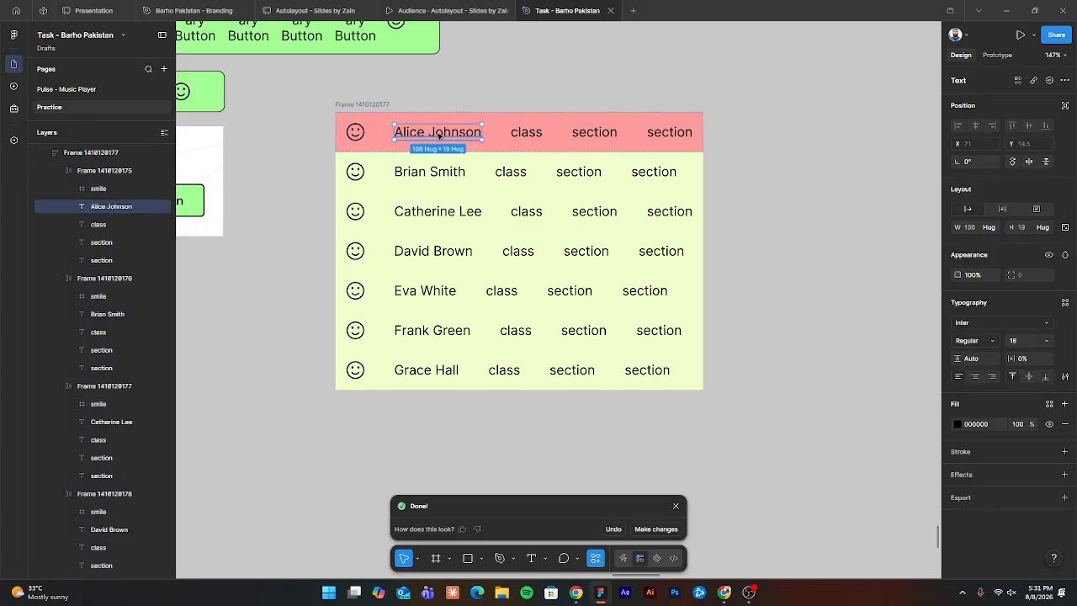
pyautogui.click(441, 172)
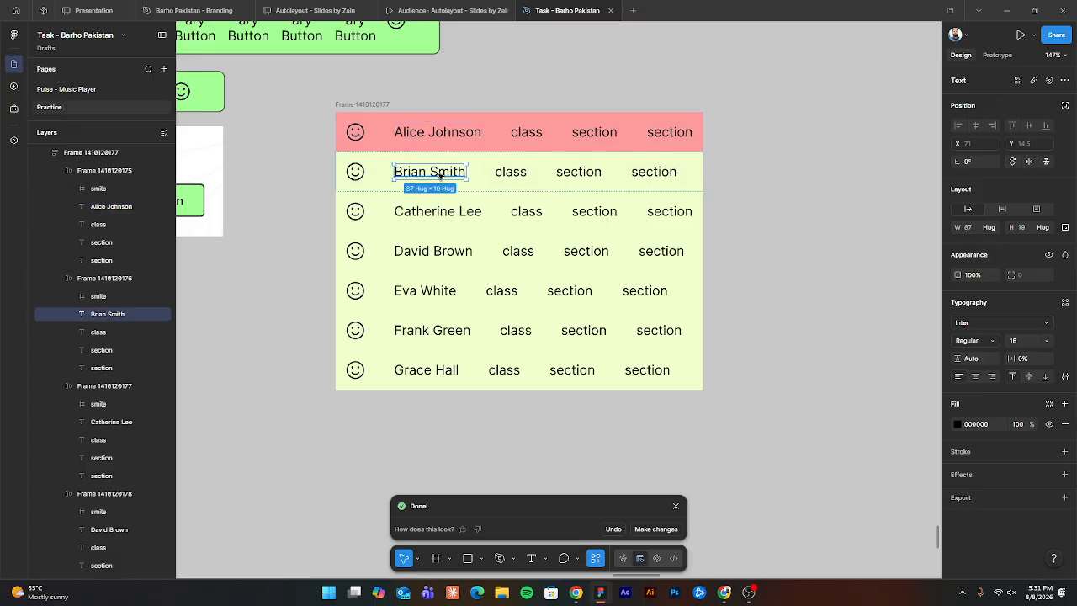
pyautogui.click(445, 132)
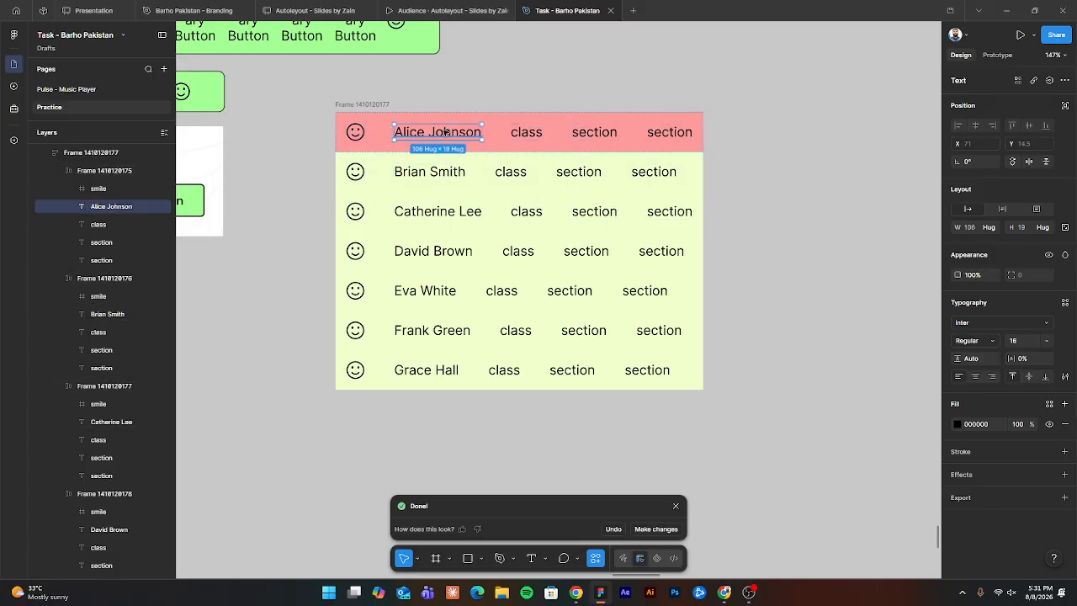
pyautogui.click(441, 212)
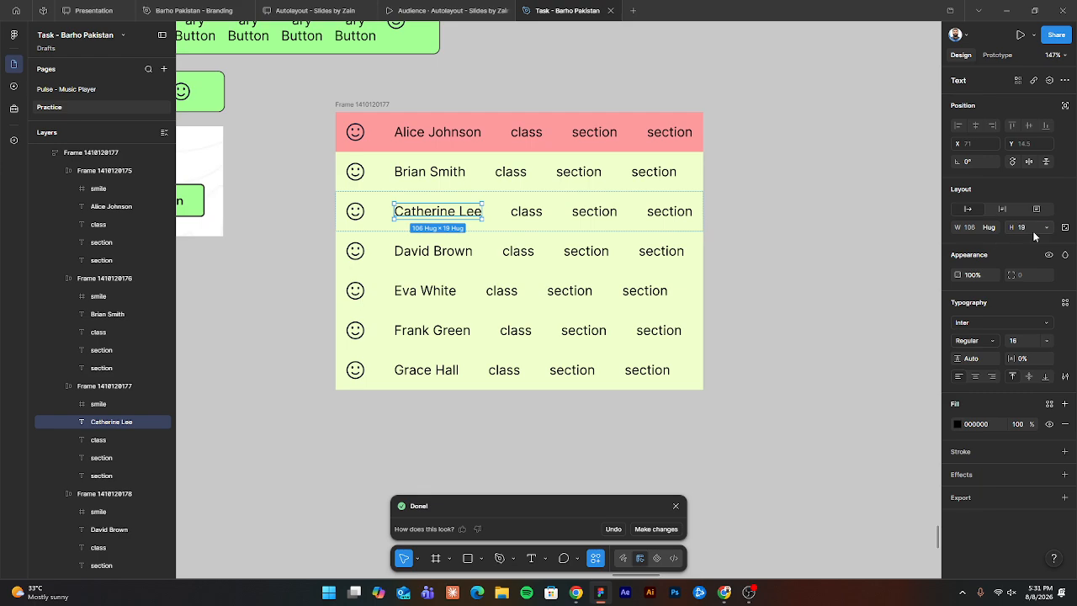
pyautogui.click(417, 136)
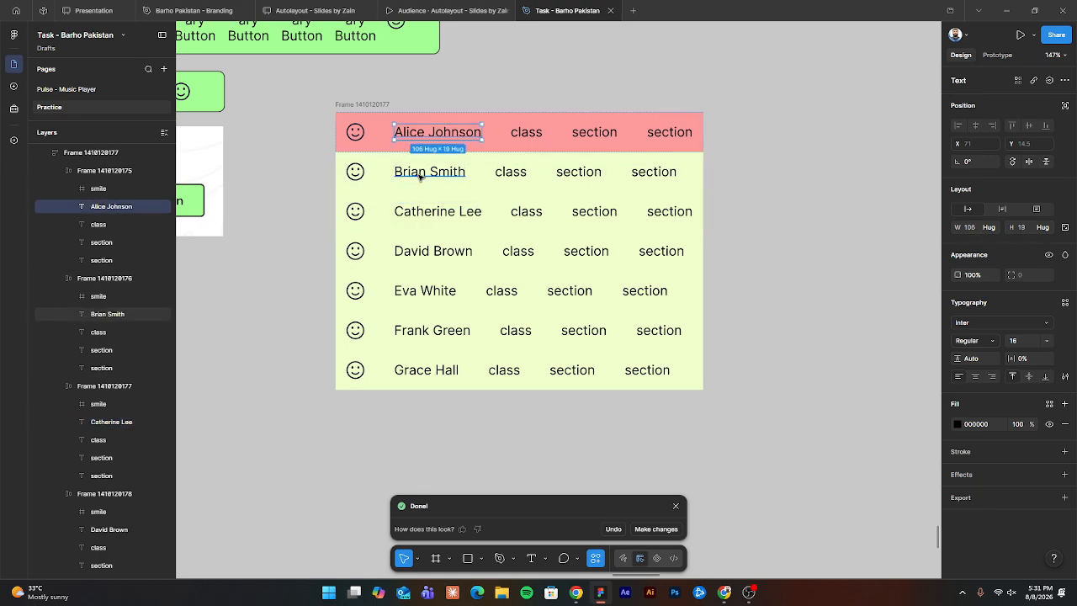
pyautogui.keyDown('shift'); pyautogui.click(421, 173); pyautogui.keyUp('shift')
pyautogui.keyDown('shift'); pyautogui.click(414, 213); pyautogui.keyUp('shift')
pyautogui.keyDown('shift'); pyautogui.click(420, 254); pyautogui.keyUp('shift')
pyautogui.keyDown('shift'); pyautogui.click(421, 293); pyautogui.keyUp('shift')
pyautogui.keyDown('shift'); pyautogui.click(423, 330); pyautogui.keyUp('shift')
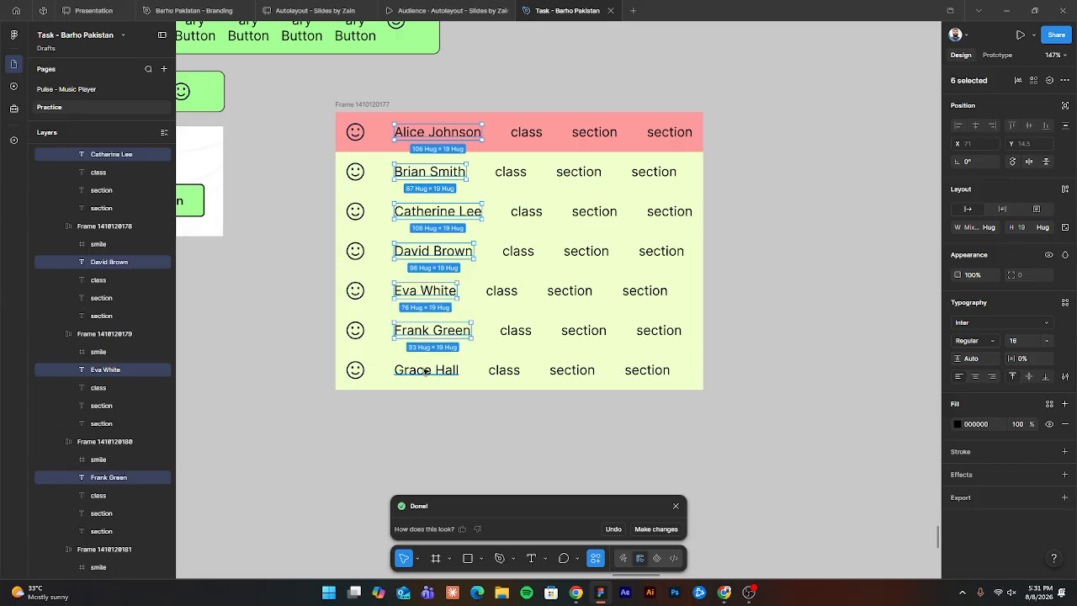
pyautogui.keyDown('shift'); pyautogui.click(427, 371); pyautogui.keyUp('shift')
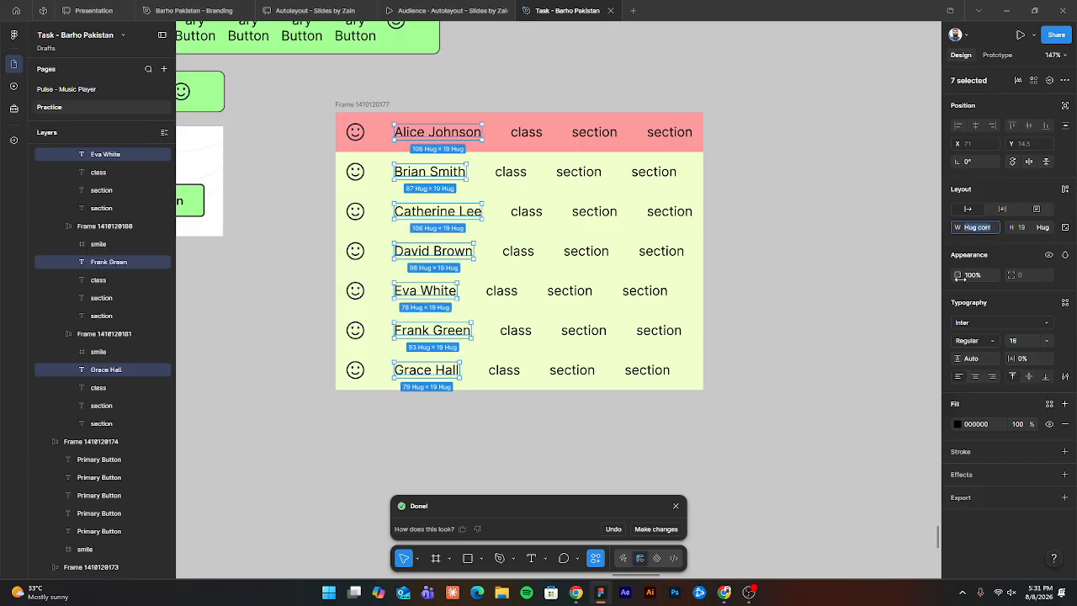
pyautogui.write('110')
pyautogui.press('Return')
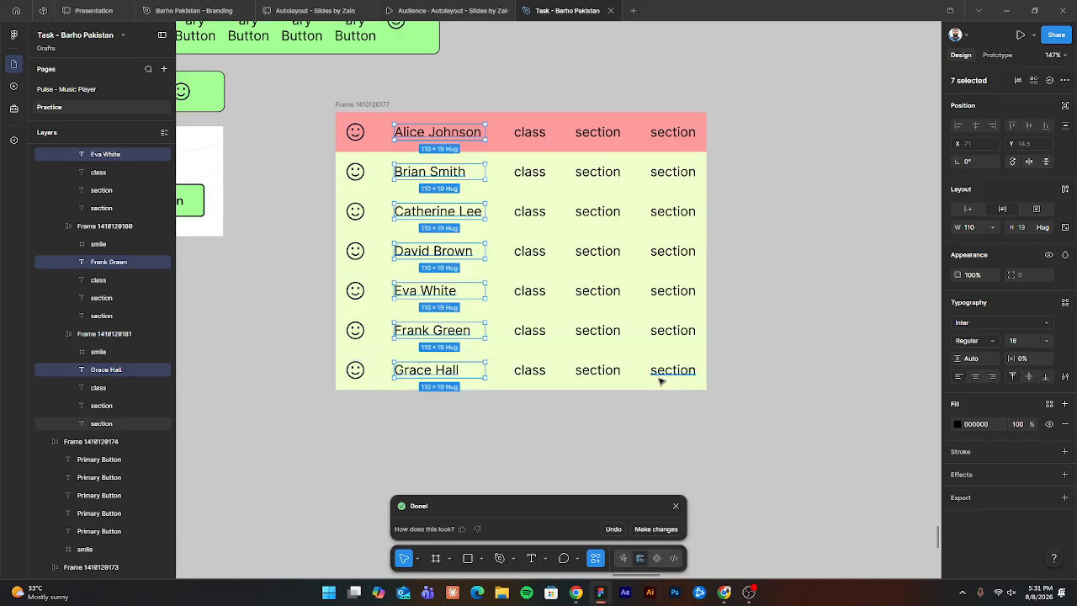
pyautogui.click(380, 93)
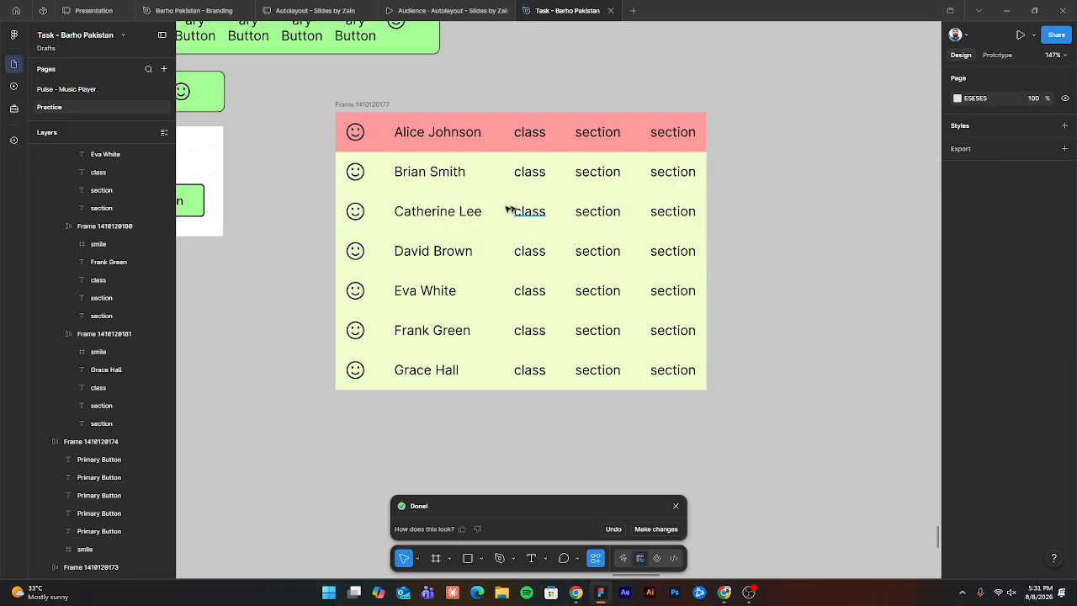
# Move the whole table frame closer to the button examples, to X 5239 and Y 1282.
pyautogui.scroll(3, 437, 199)
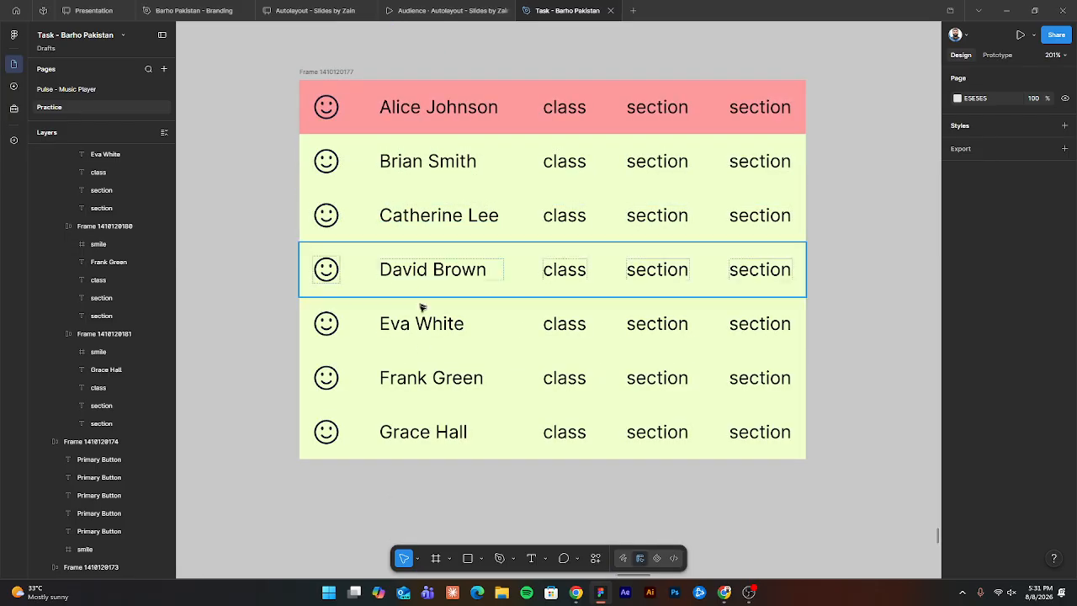
pyautogui.scroll(-5, 413, 124)
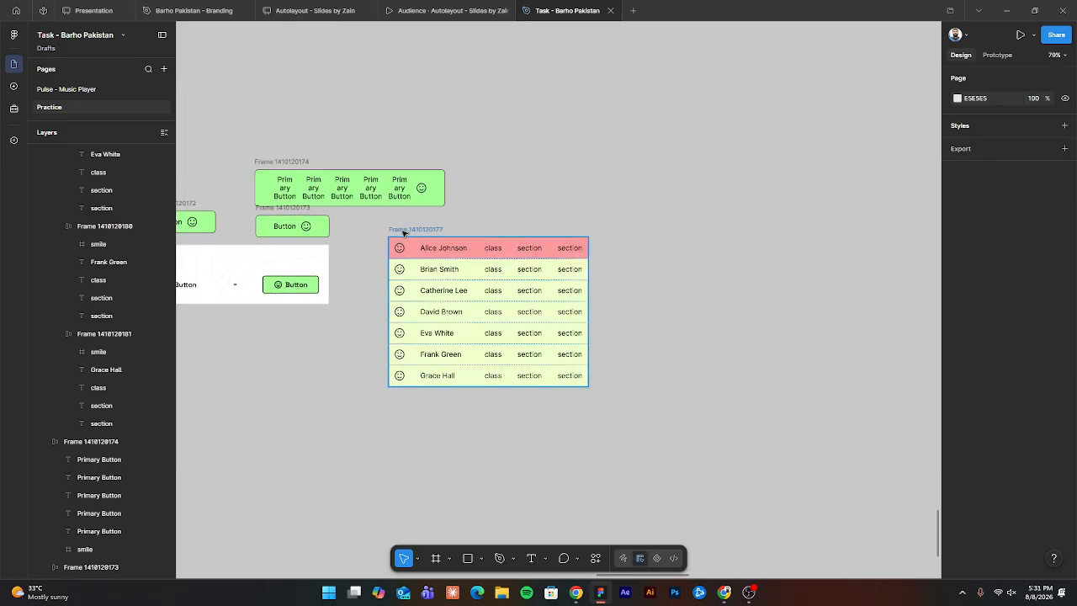
pyautogui.click(407, 230)
pyautogui.hscroll(-2, 456, 216)
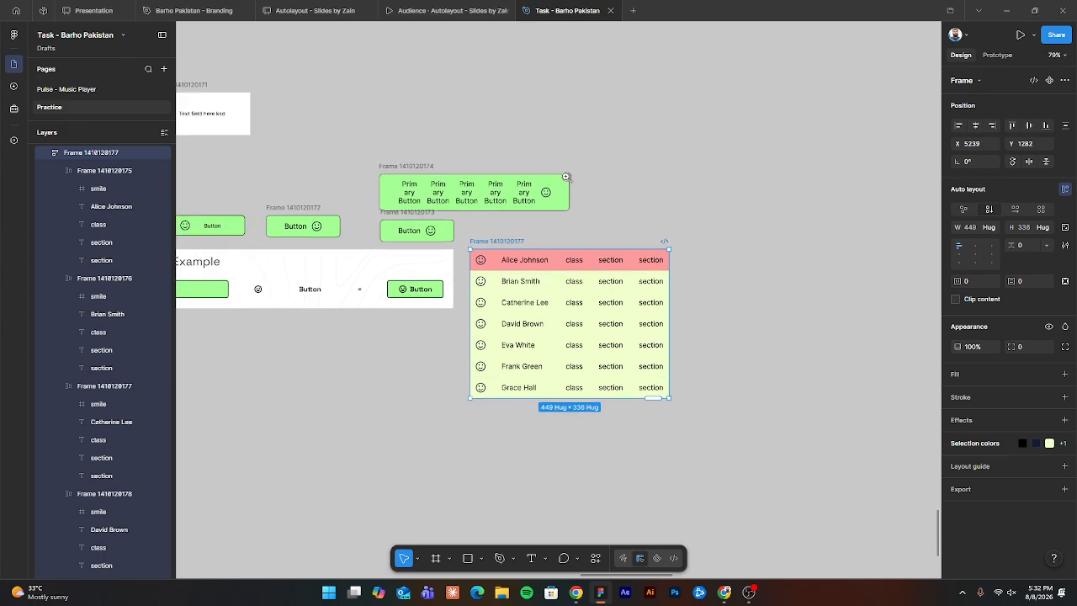
pyautogui.scroll(5, 512, 188)
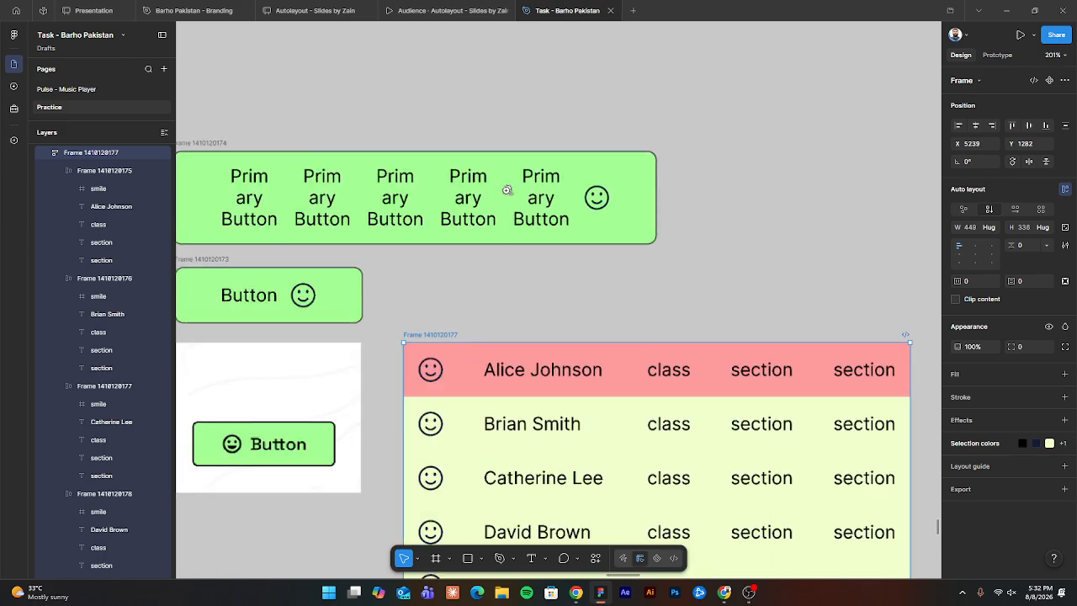
# Switch to the Autolayout slide presentation and advance to the Auto-Layout Properties slide.
pyautogui.click(450, 8)
pyautogui.press('Right')
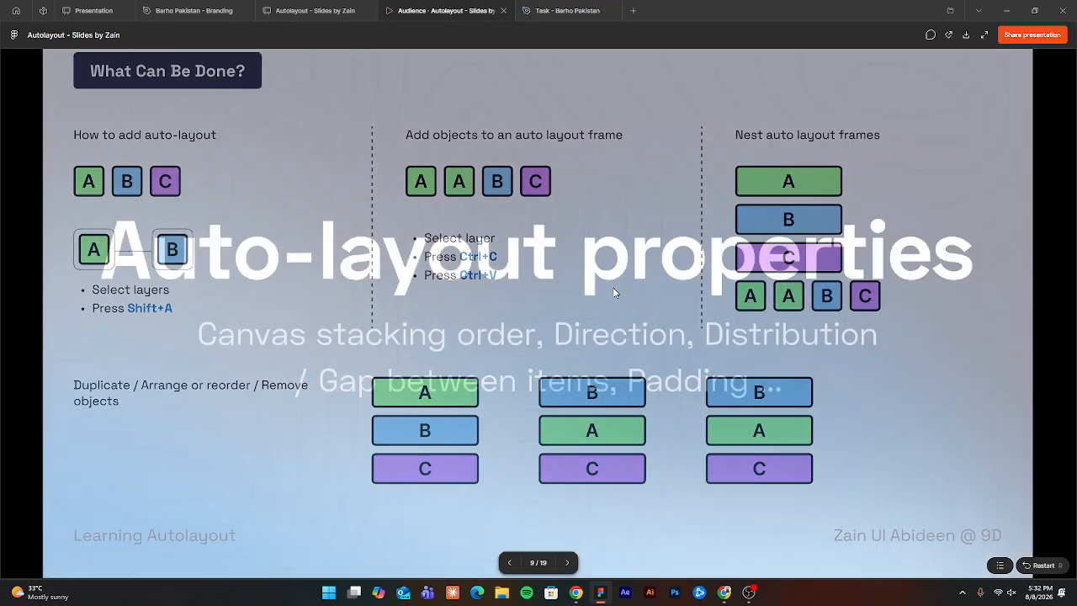
pyautogui.press('Right')
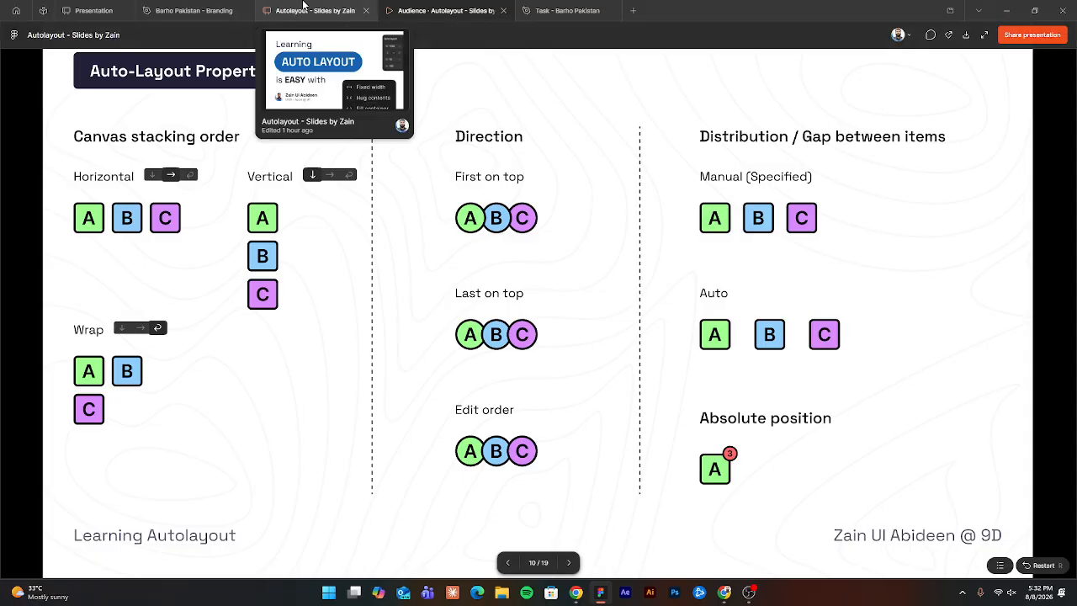
# Return to the Task - Barho Pakistan design file and show the empty canvas above the table with nothing selected.
pyautogui.click(572, 10)
pyautogui.click(619, 292)
pyautogui.scroll(-3, 639, 277)
pyautogui.moveTo(691, 315); pyautogui.dragTo(388, 325)
pyautogui.scroll(3, 408, 249)
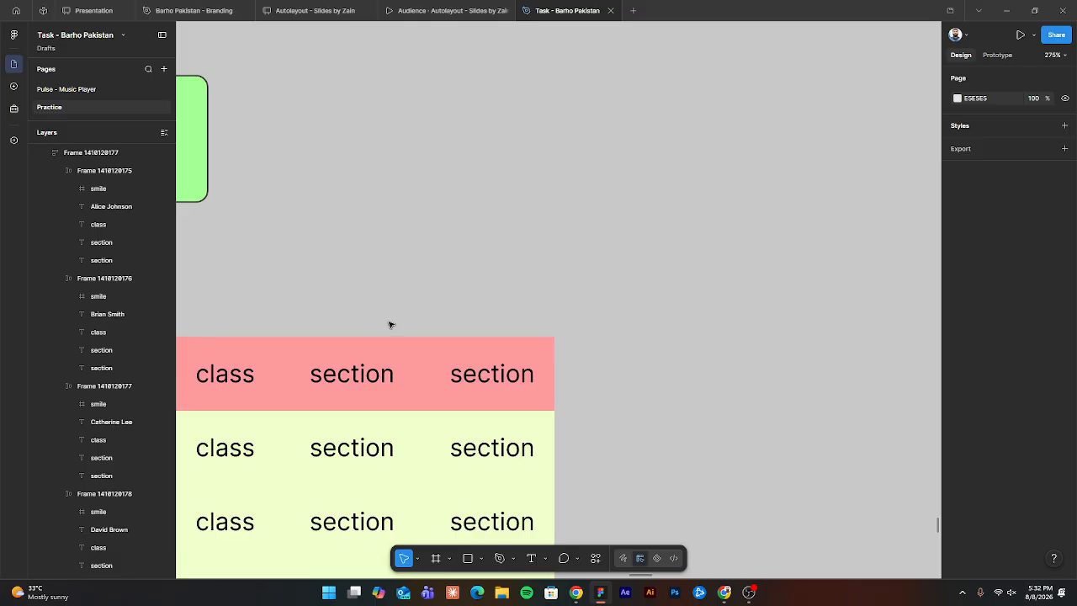
pyautogui.press('o')
pyautogui.moveTo(447, 174); pyautogui.dragTo(473, 198)
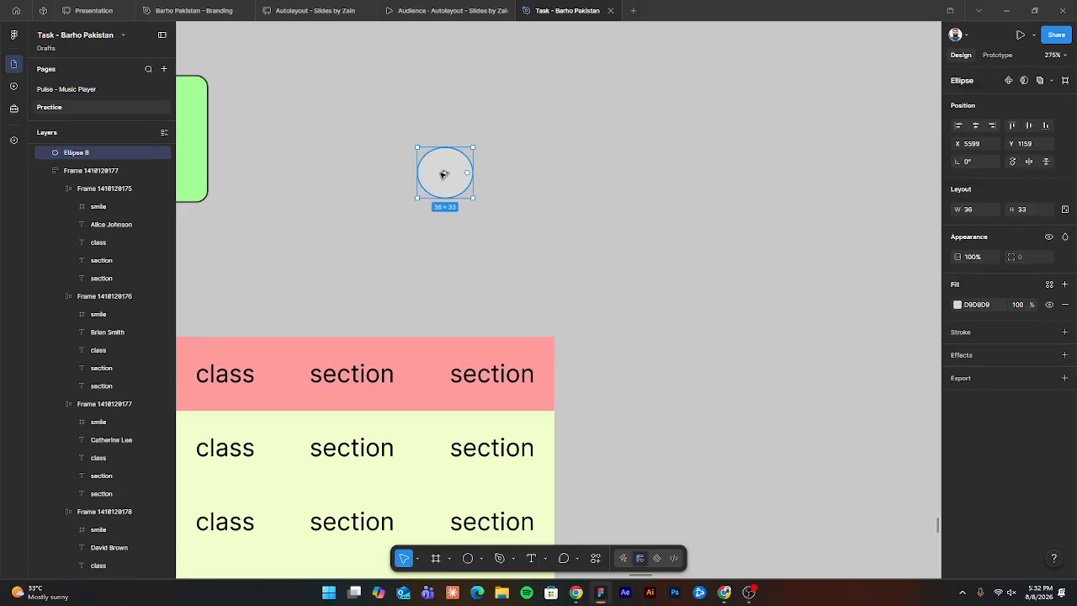
pyautogui.press('Delete')
# Draw a 33 × 33 circle above the table, place a copy directly beside it, and wrap both in a horizontal auto layout frame.
pyautogui.press('o')
pyautogui.moveTo(401, 147)
pyautogui.mouseDown()
pyautogui.moveTo(452, 196)
pyautogui.moveTo(464, 177)
pyautogui.mouseUp()
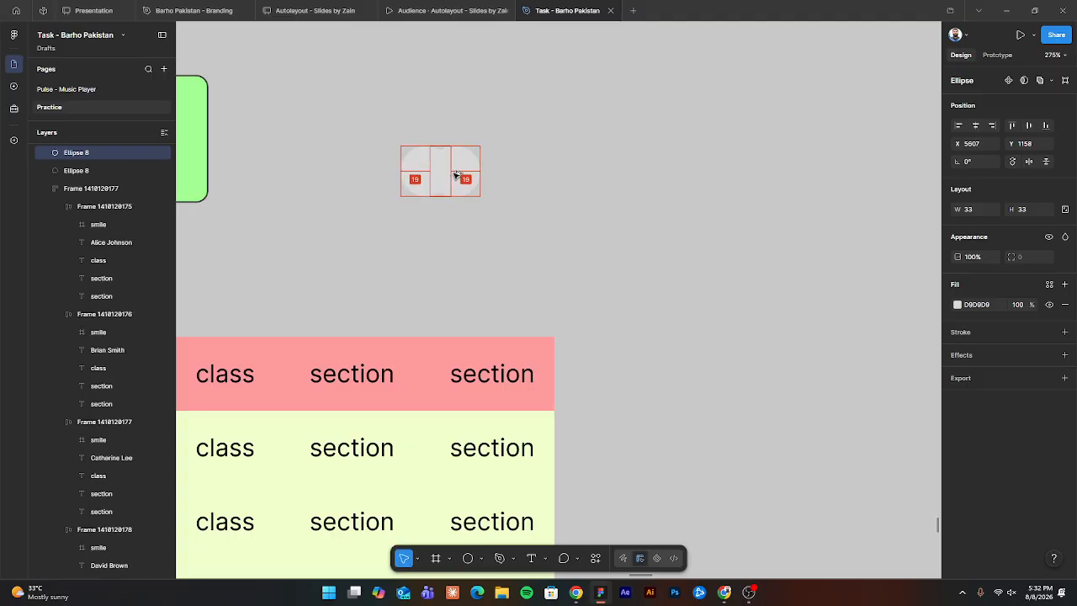
pyautogui.keyDown('shift'); pyautogui.click(420, 173); pyautogui.keyUp('shift')
pyautogui.hotkey('shift', 'a')
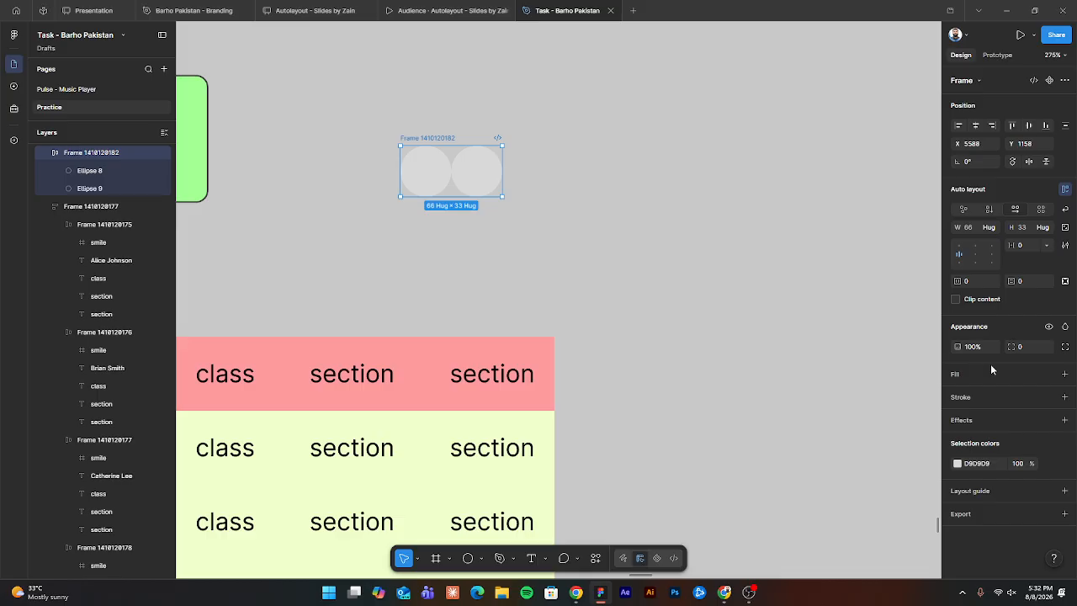
# Set the canvas stacking of the two-circle frame to First on top in its auto layout settings.
pyautogui.click(981, 281)
pyautogui.click(632, 178)
pyautogui.click(458, 168)
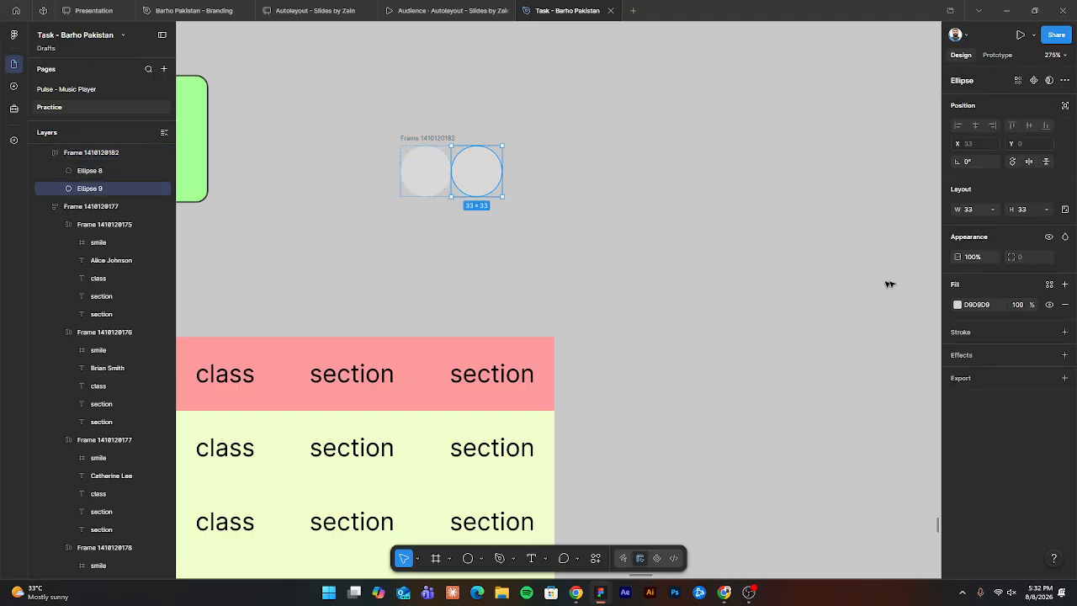
pyautogui.click(429, 137)
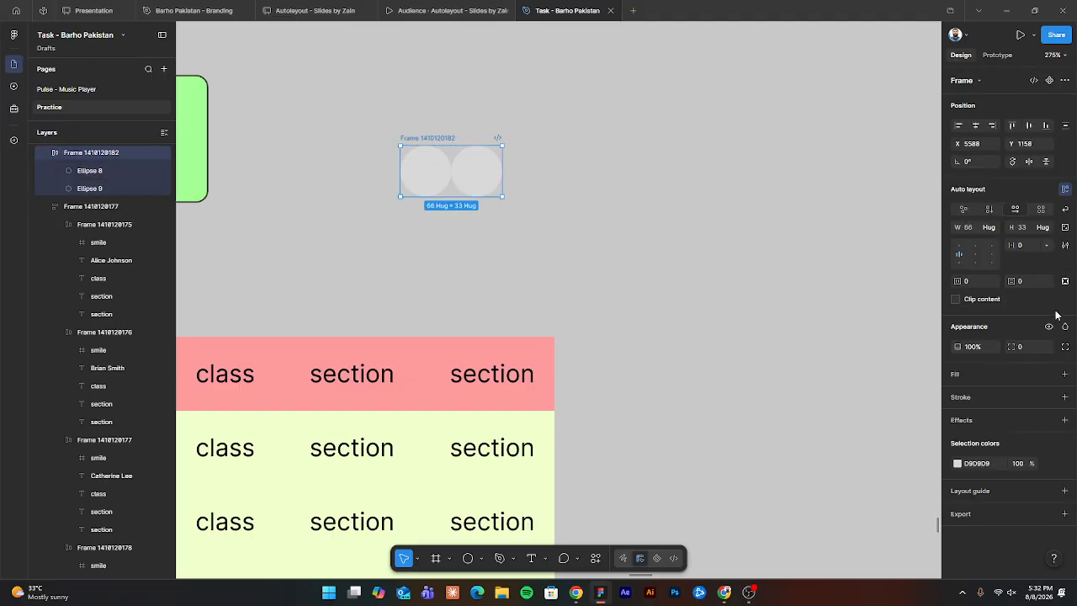
pyautogui.click(1065, 245)
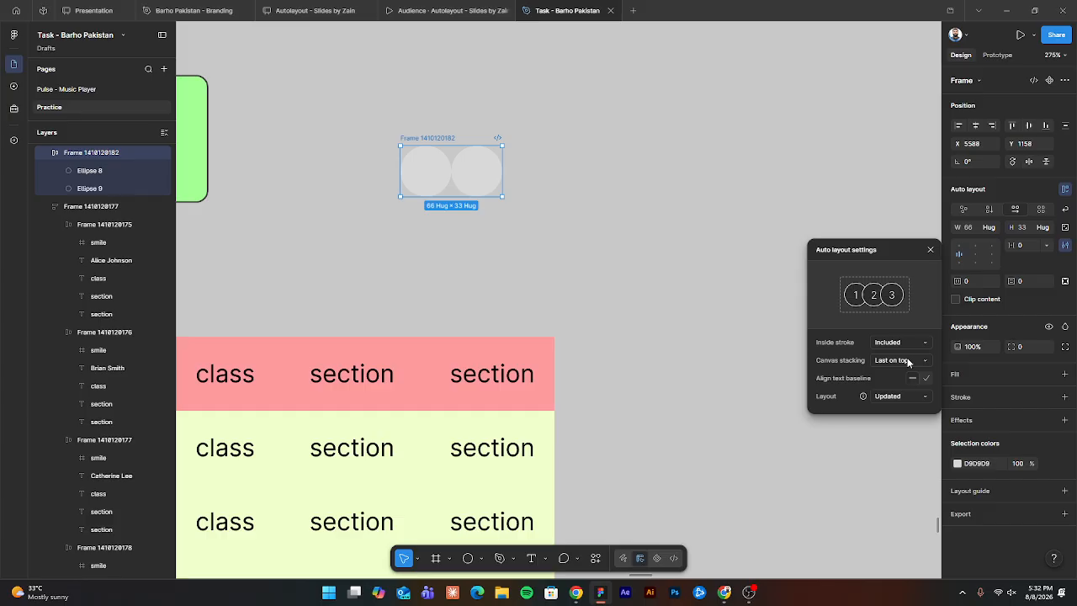
pyautogui.click(906, 360)
pyautogui.click(888, 342)
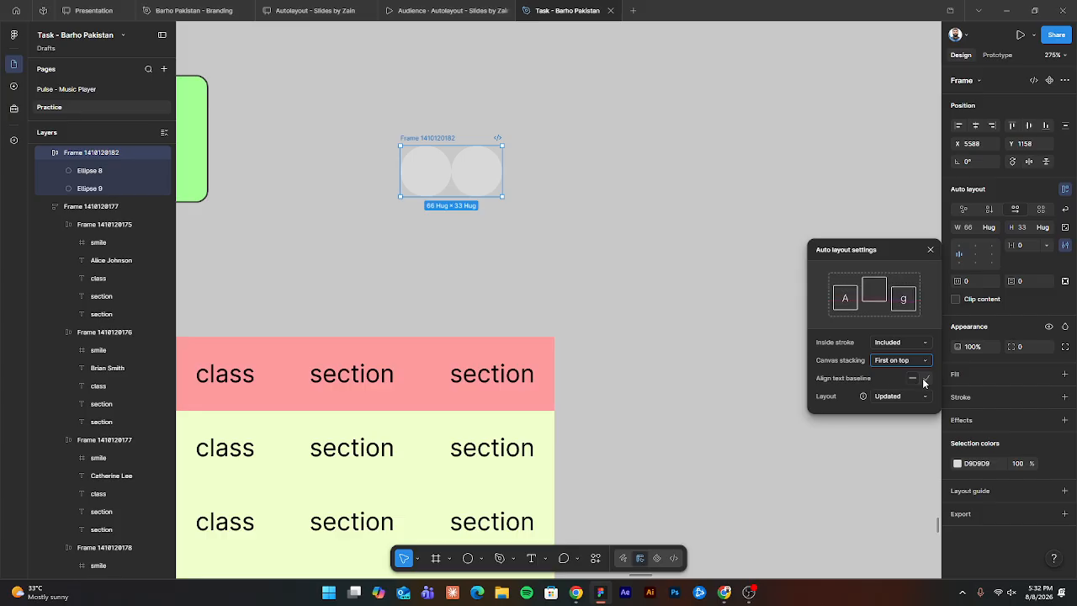
pyautogui.click(665, 321)
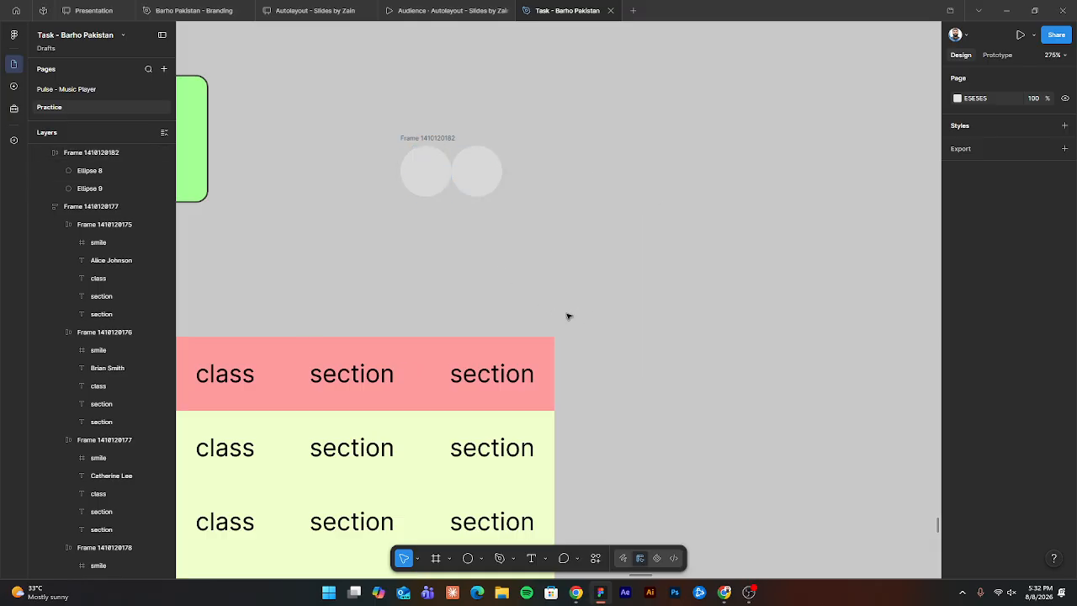
# Add the text "Autolayout" on the empty canvas beside the circles.
pyautogui.press('t')
pyautogui.scroll(5, 632, 241)
pyautogui.click(481, 207)
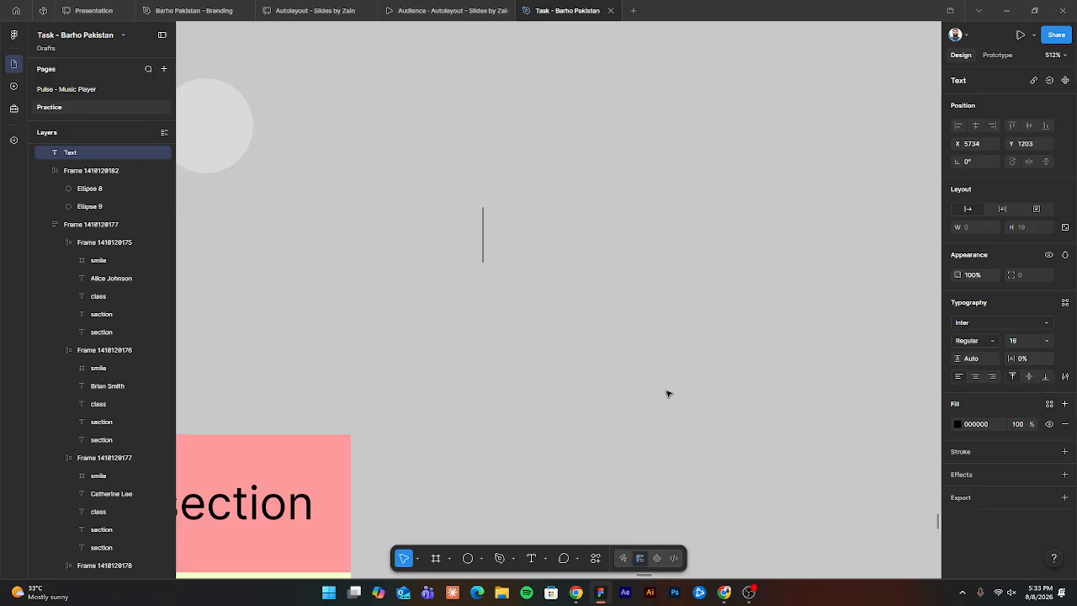
pyautogui.write('Autolayou')
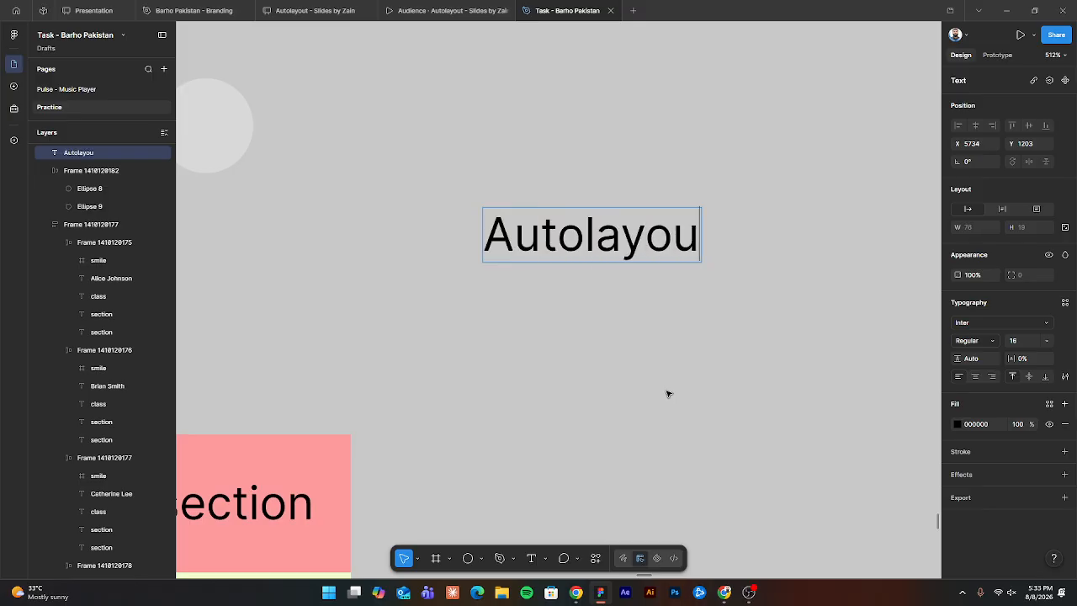
pyautogui.press('BackSpace')
pyautogui.write('ut')
pyautogui.press('Escape')
# Place a copy of the Autolayout text beside it, change its wording to "Figma", and set its font size to 12.
pyautogui.moveTo(564, 363); pyautogui.dragTo(465, 382)
pyautogui.keyDown('alt'); pyautogui.moveTo(425, 255); pyautogui.dragTo(609, 257); pyautogui.keyUp('alt')
pyautogui.doubleClick(609, 257)
pyautogui.write('Figma')
pyautogui.press('Escape')
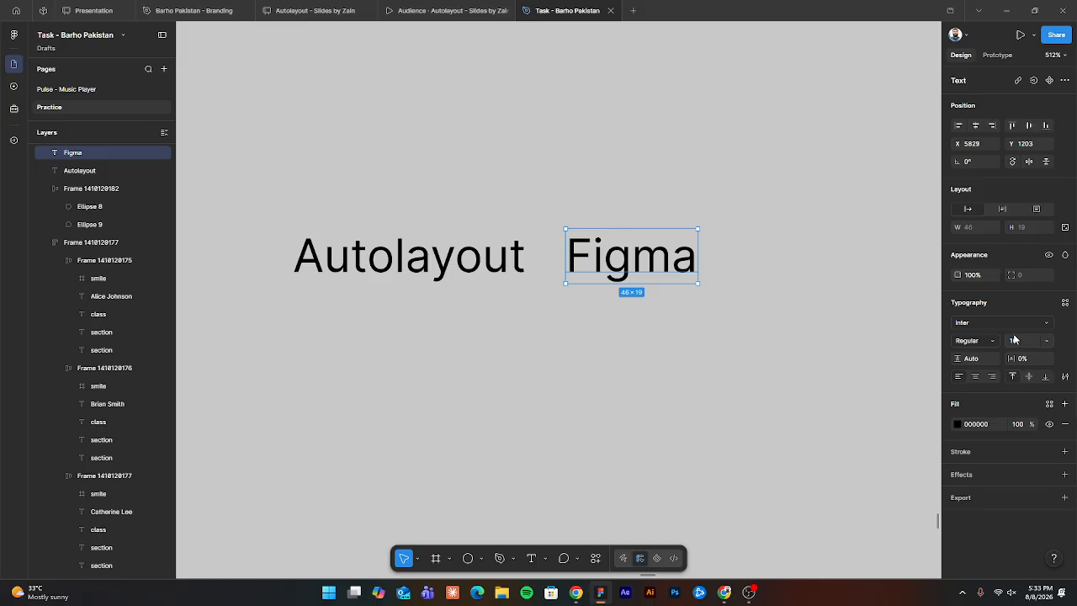
pyautogui.write('12')
pyautogui.press('Return')
# Wrap the Autolayout and Figma texts in a horizontal auto layout frame and align its contents left and vertically centred.
pyautogui.keyDown('shift'); pyautogui.click(480, 282); pyautogui.keyUp('shift')
pyautogui.hotkey('shift', 'a')
pyautogui.click(573, 354)
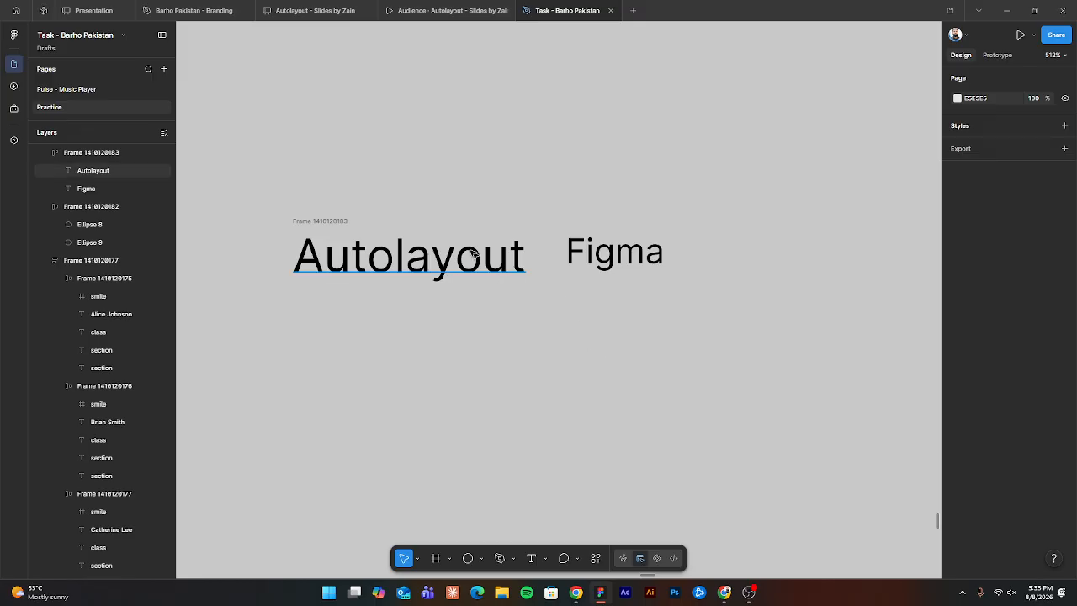
pyautogui.click(363, 220)
pyautogui.click(958, 253)
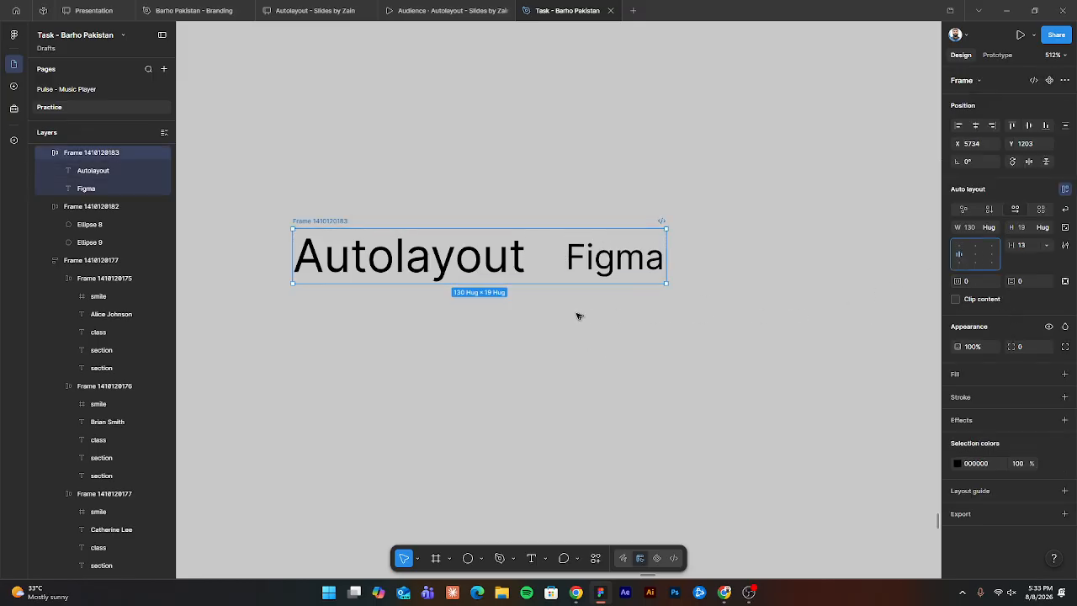
# Turn on Align text baseline for the frame holding the Autolayout and Figma texts.
pyautogui.scroll(5, 561, 303)
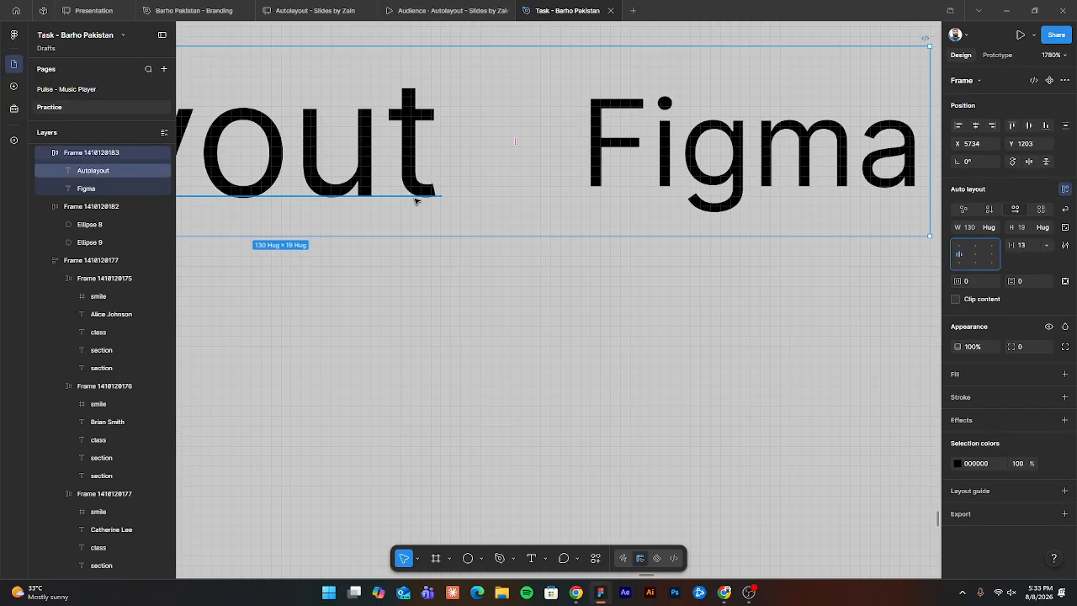
pyautogui.scroll(-5, 415, 200)
pyautogui.hscroll(-3, 505, 252)
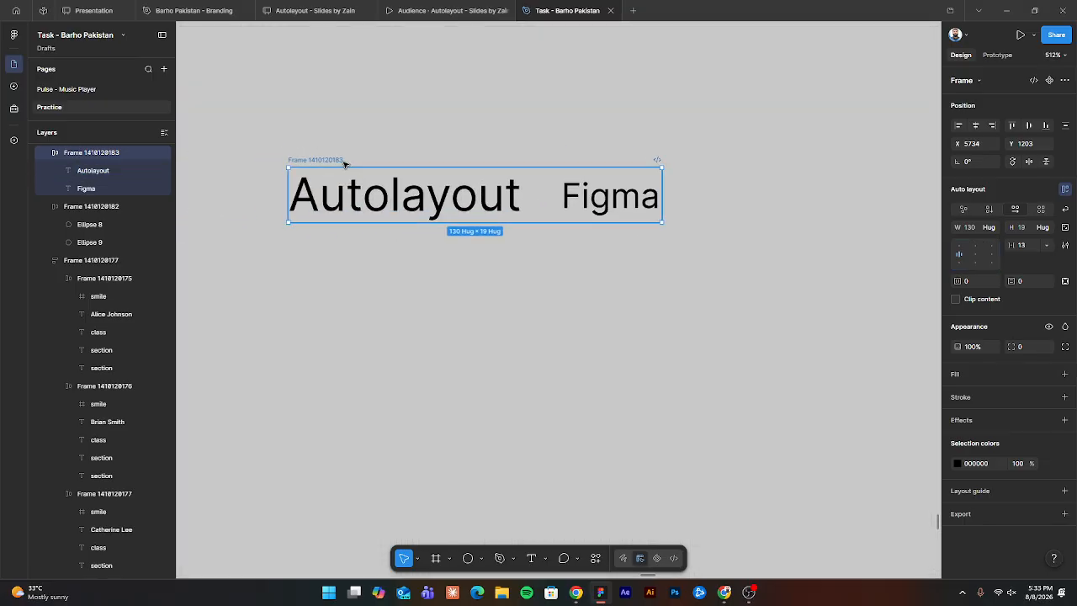
pyautogui.click(1065, 244)
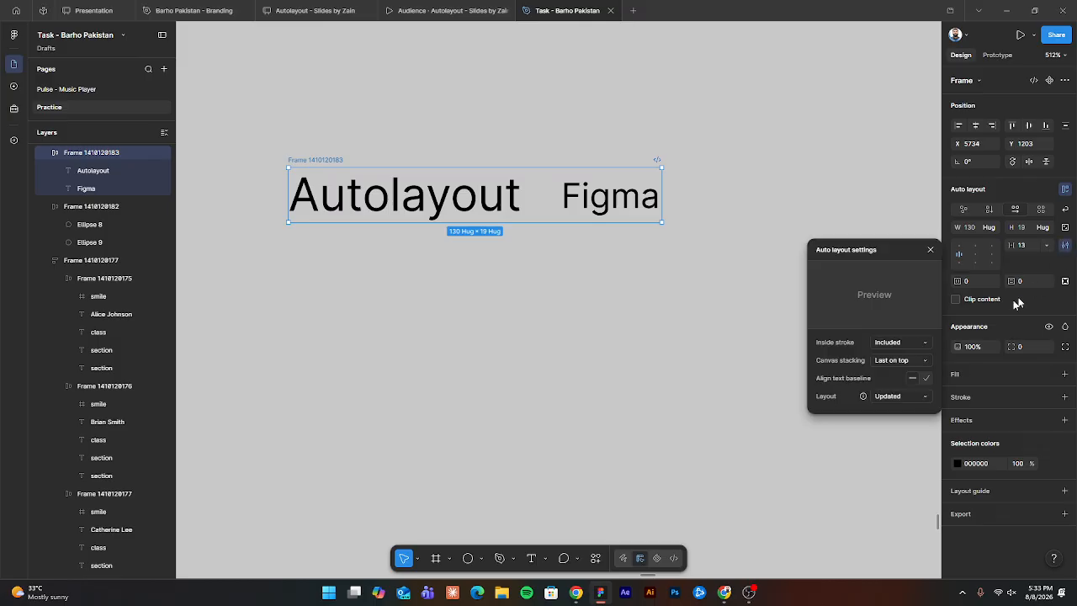
pyautogui.click(927, 380)
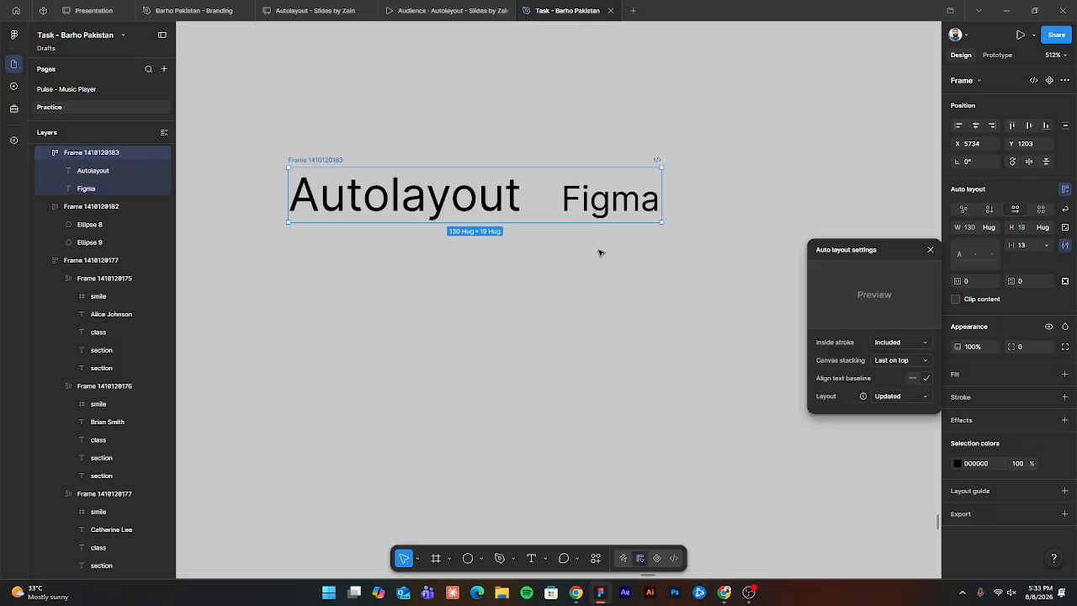
# Move the Autolayout and Figma text frame to just above the table's header row, at X 5558 and Y 1248.
pyautogui.scroll(-5, 586, 244)
pyautogui.moveTo(531, 266); pyautogui.dragTo(644, 255)
pyautogui.moveTo(598, 209); pyautogui.dragTo(399, 261)
pyautogui.click(628, 238)
# Review the Auto-Layout Properties slide, then measure the gap between the Autolayout and Figma texts in the design file.
pyautogui.click(469, 8)
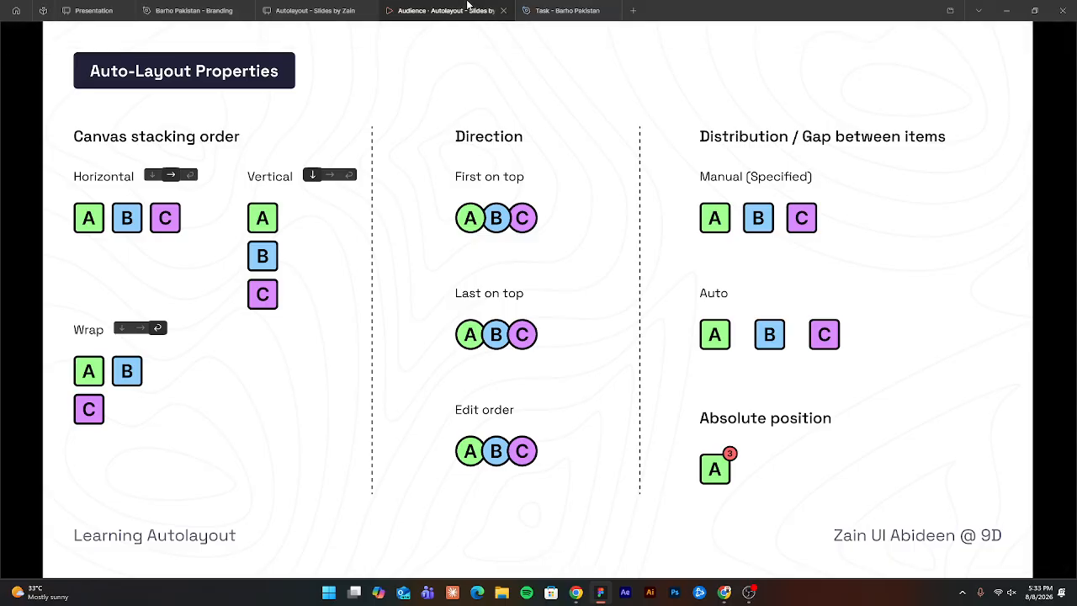
pyautogui.hotkey('ctrl', 'Tab')
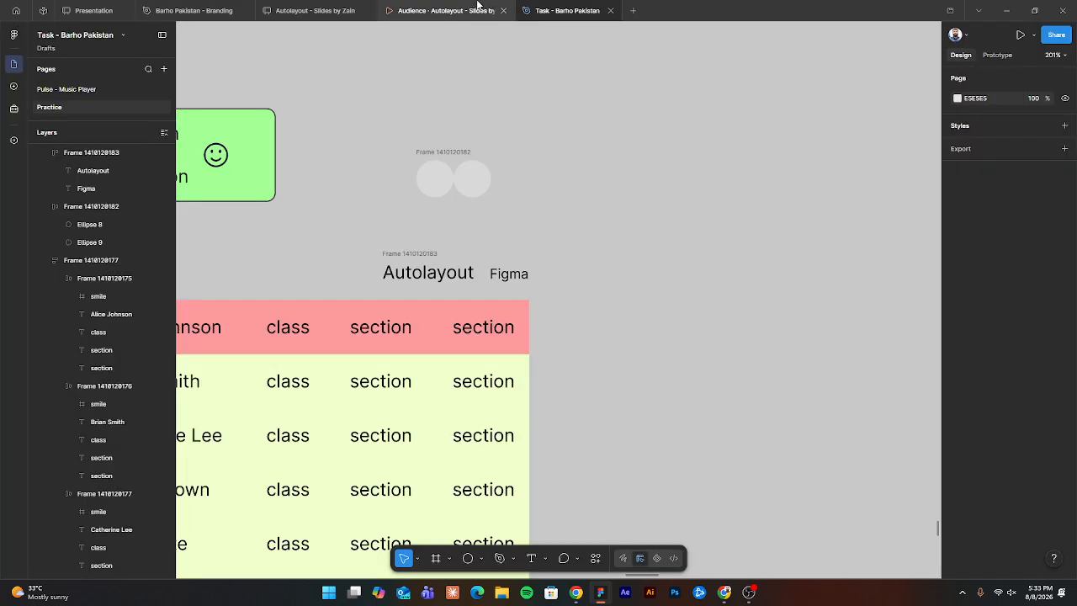
pyautogui.scroll(4, 353, 281)
pyautogui.click(461, 219)
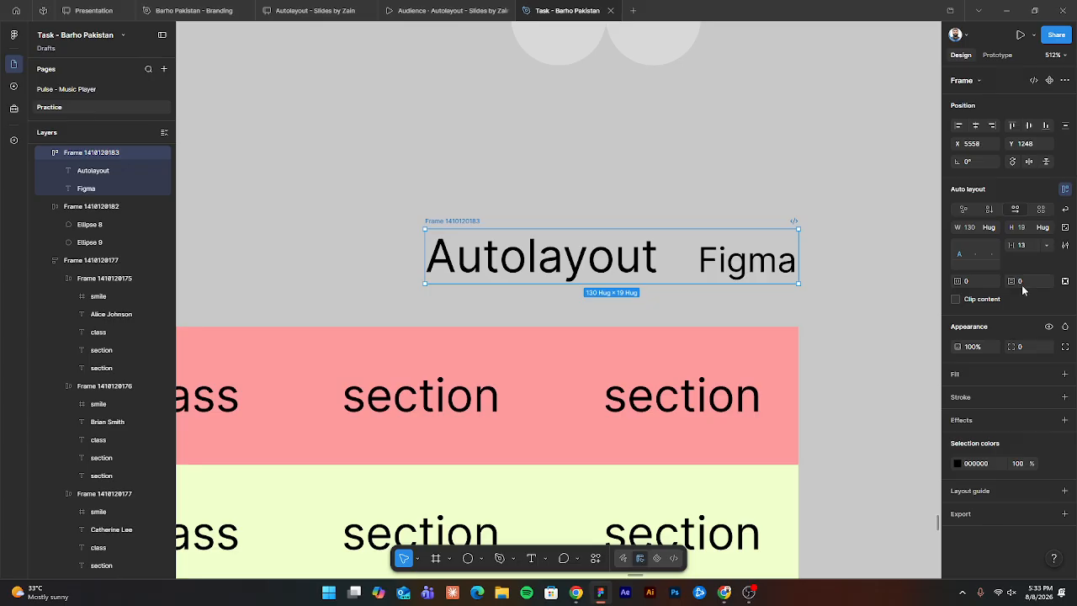
pyautogui.click(1021, 247)
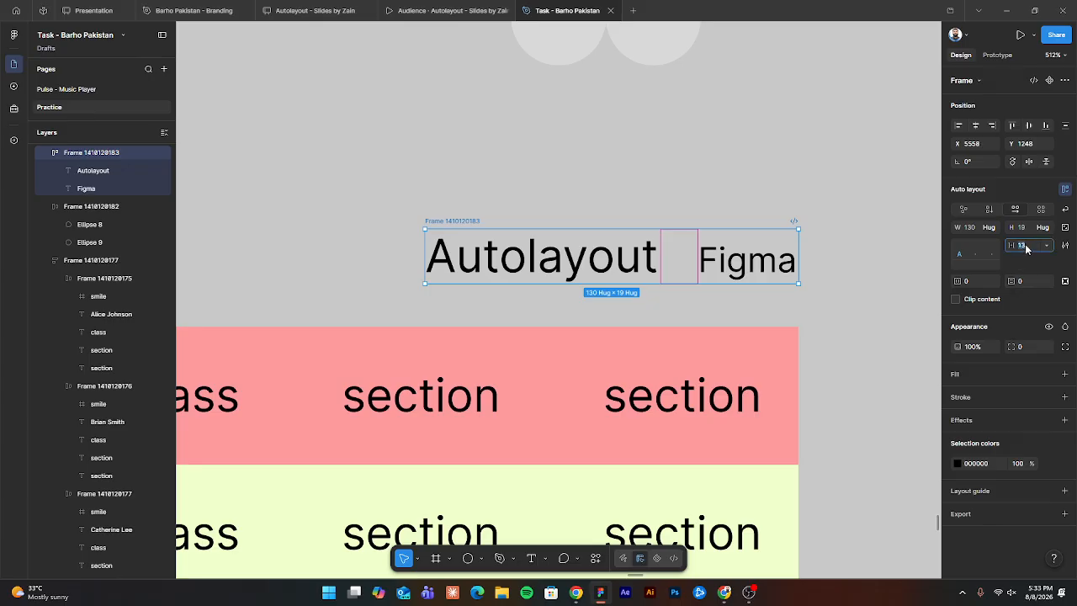
pyautogui.click(742, 259)
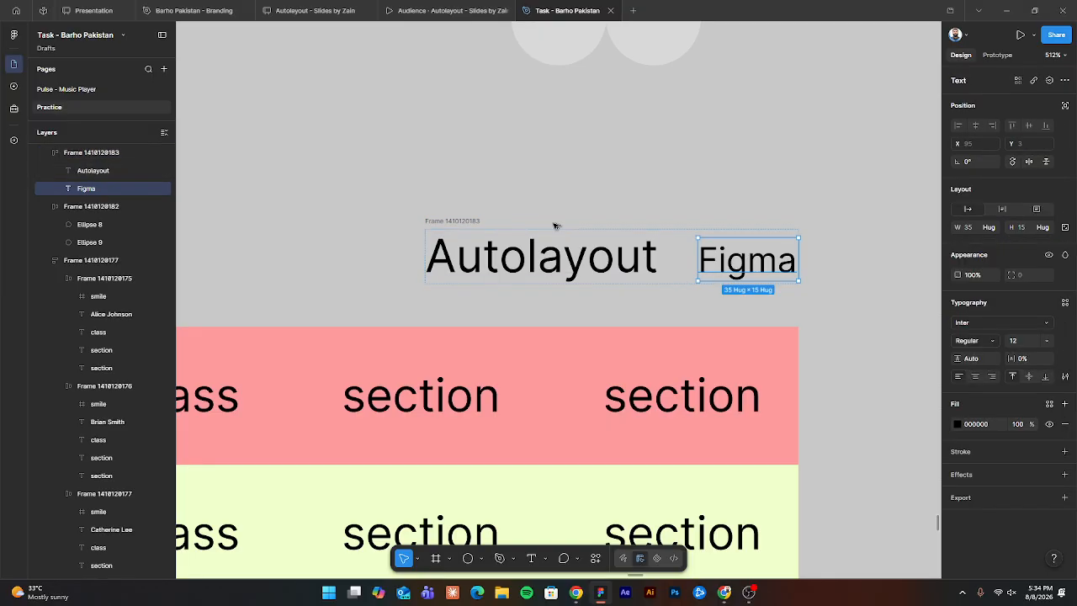
pyautogui.press('alt')
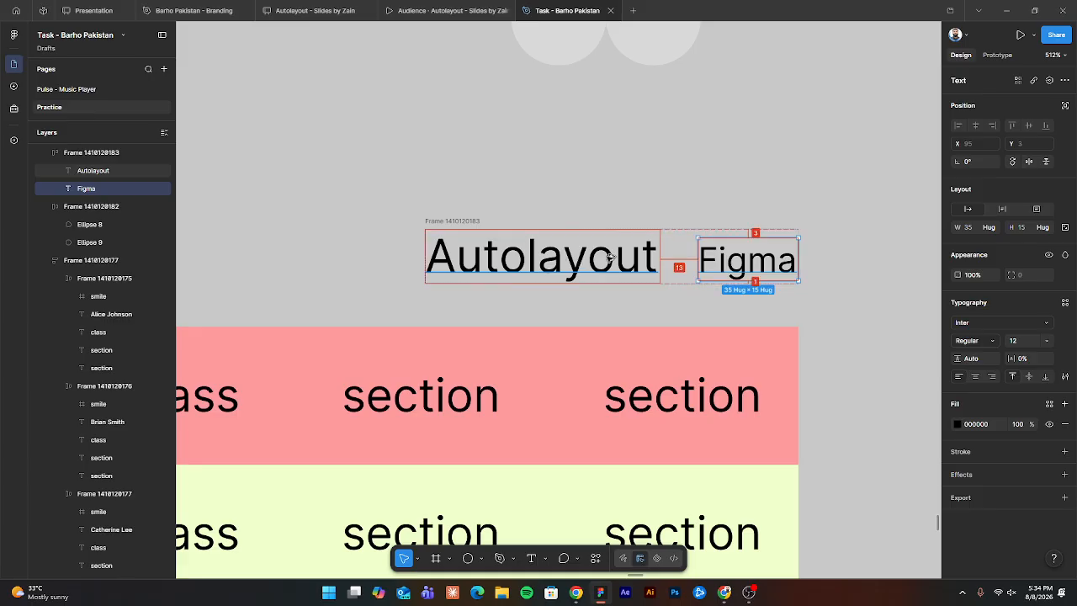
# Set the gap between items of the Autolayout and Figma text frame to 30.
pyautogui.click(682, 255)
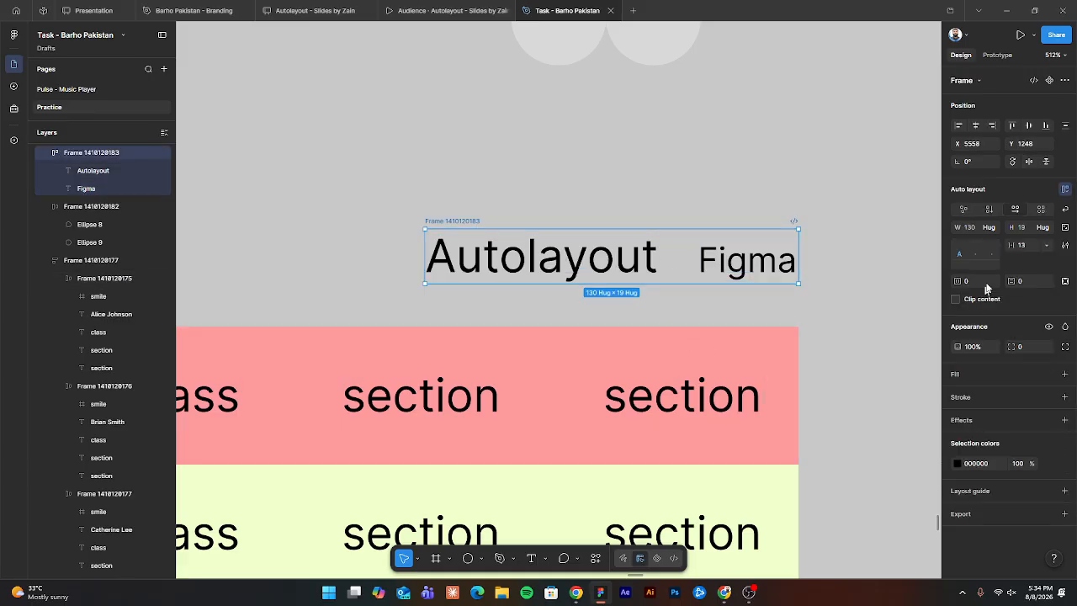
pyautogui.click(1031, 249)
pyautogui.write('30')
pyautogui.press('Return')
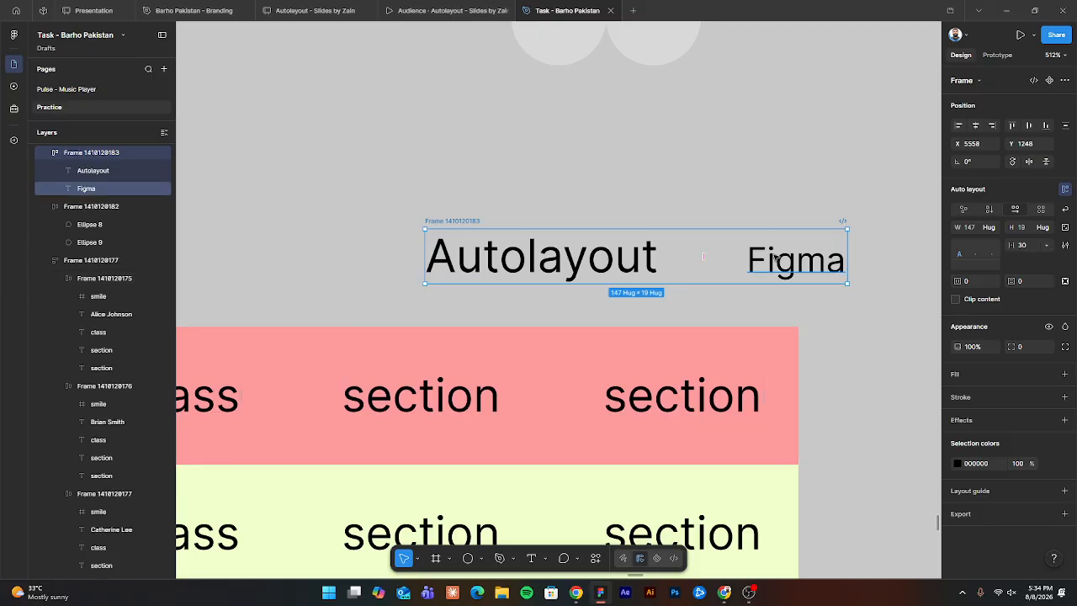
# Duplicate the Figma text inside its auto layout frame.
pyautogui.moveTo(742, 259); pyautogui.dragTo(621, 241)
pyautogui.scroll(2, 621, 241)
pyautogui.doubleClick(657, 312)
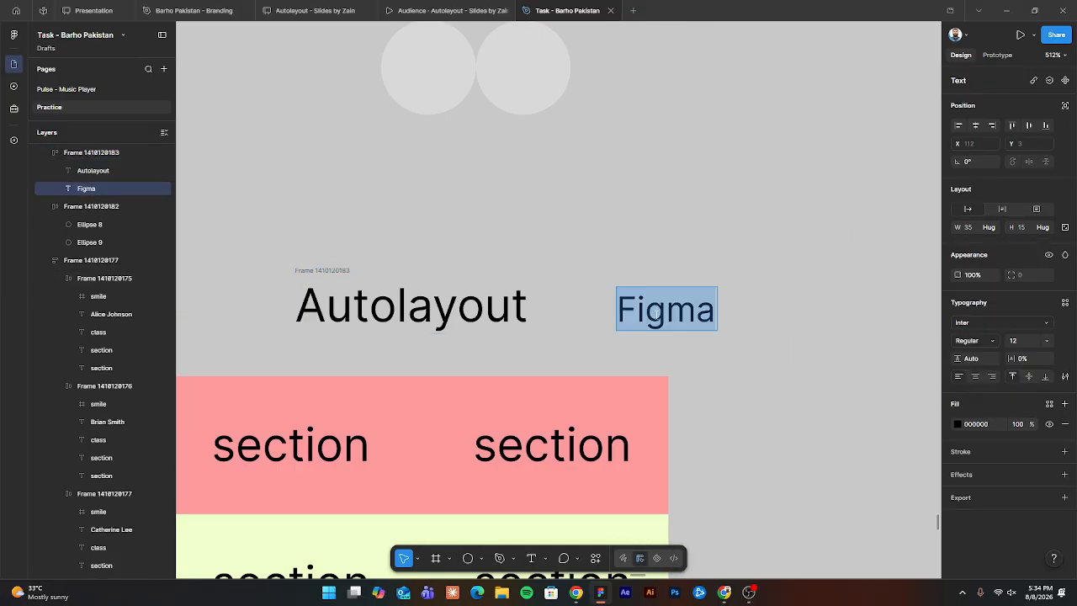
pyautogui.press('Escape')
pyautogui.hotkey('ctrl', 'd')
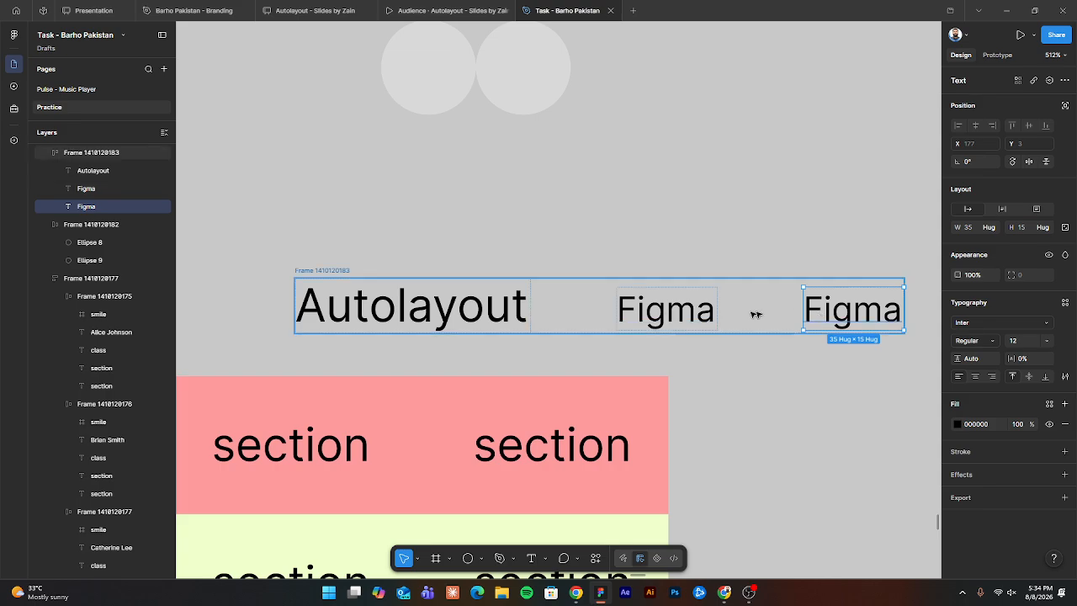
# Measure the spacing between the Autolayout text and the Figma texts in the row.
pyautogui.press('alt')
pyautogui.click(663, 322)
pyautogui.press('alt')
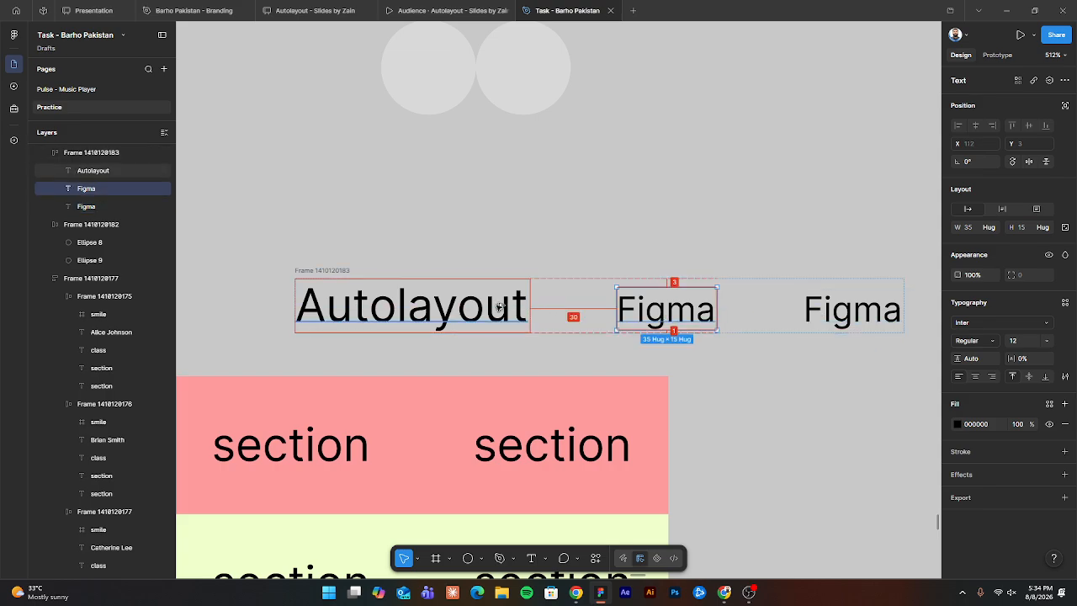
# Move the three-text frame up, away from the table, to X 5550 and Y 1216.
pyautogui.click(491, 241)
pyautogui.scroll(-2, 492, 240)
pyautogui.click(396, 214)
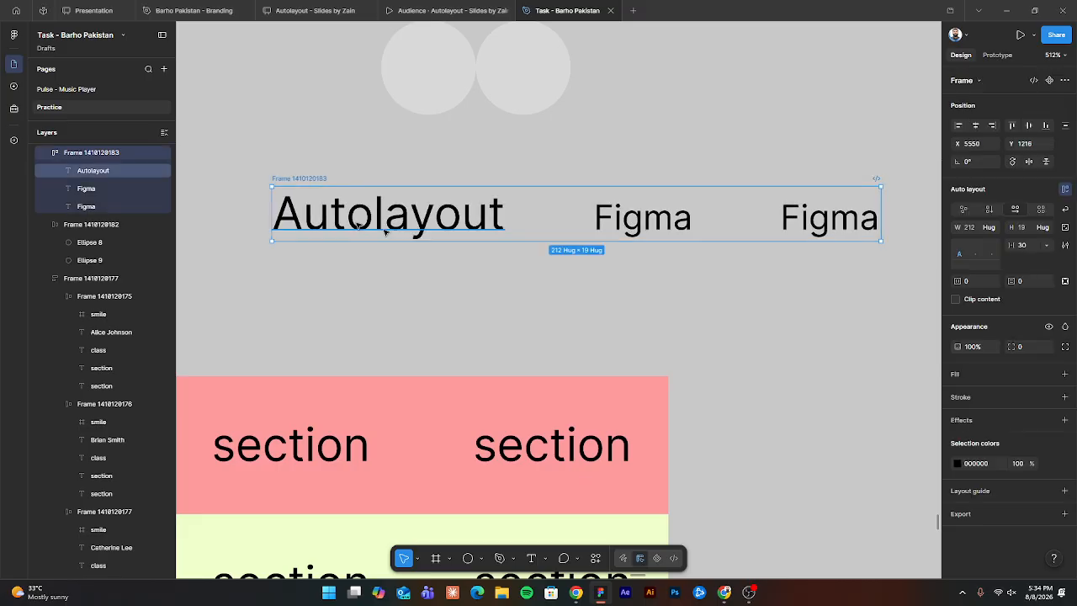
# Add a third Figma text to the row, undo the stray resize of the first one, and select the whole frame.
pyautogui.click(642, 221)
pyautogui.moveTo(643, 221); pyautogui.dragTo(574, 222)
pyautogui.moveTo(593, 222); pyautogui.dragTo(707, 231)
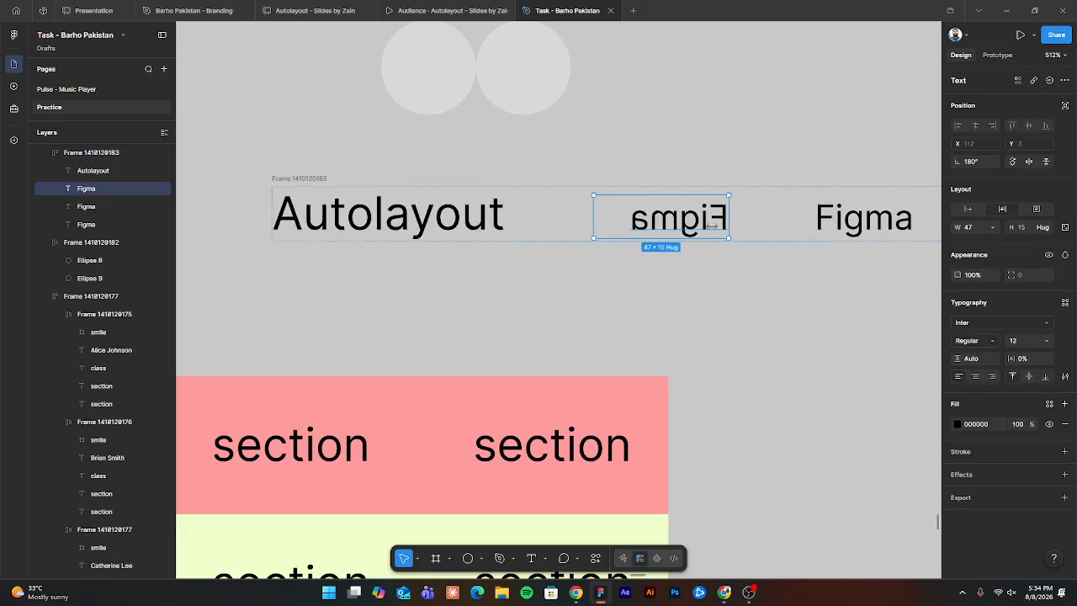
pyautogui.hotkey('ctrl', 'z')
pyautogui.scroll(-3, 577, 246)
pyautogui.hscroll(2, 485, 257)
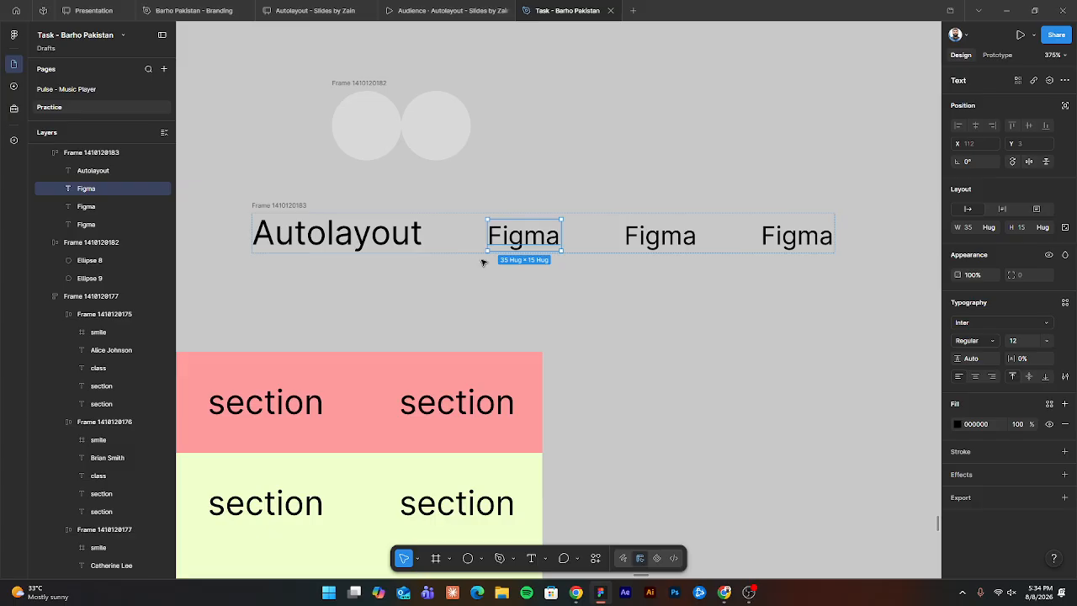
pyautogui.click(297, 206)
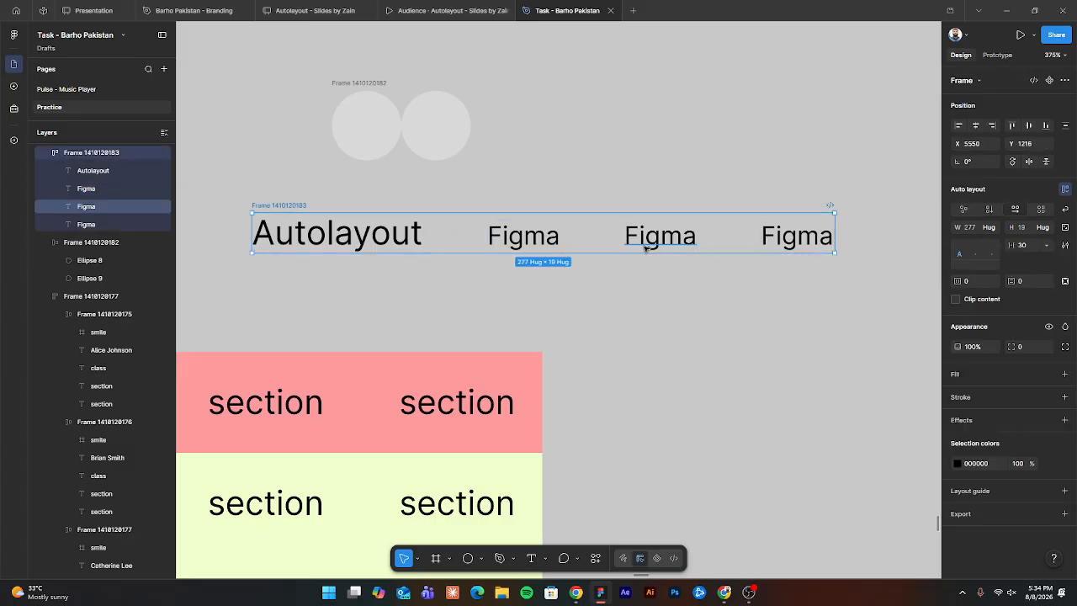
# Switch to the Autolayout slides, advance to the slide on padding, strokes and child alignment, and return to the Task file.
pyautogui.click(440, 8)
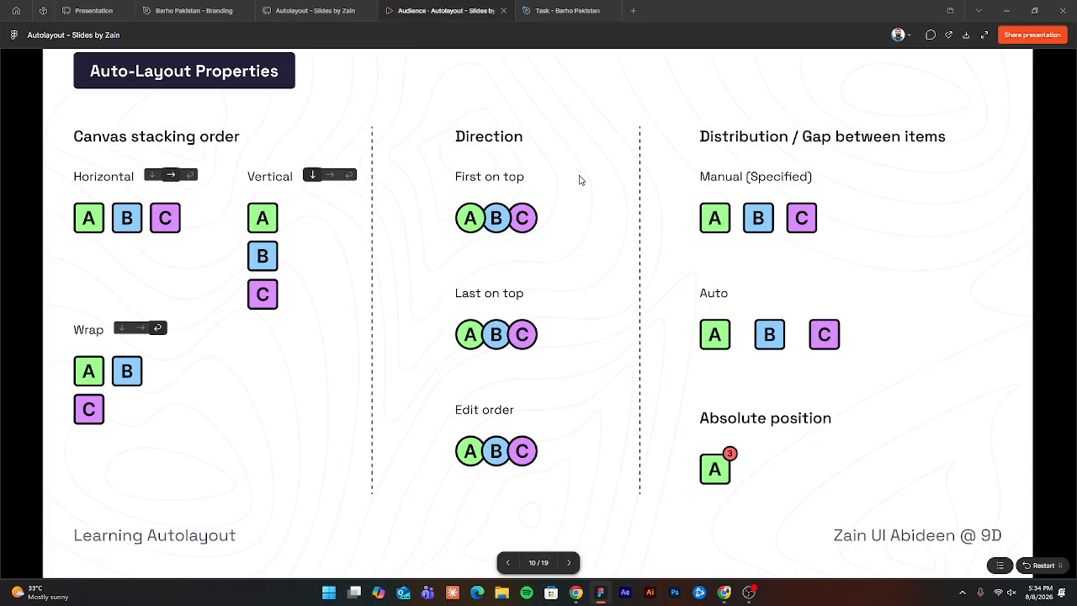
pyautogui.press('Right')
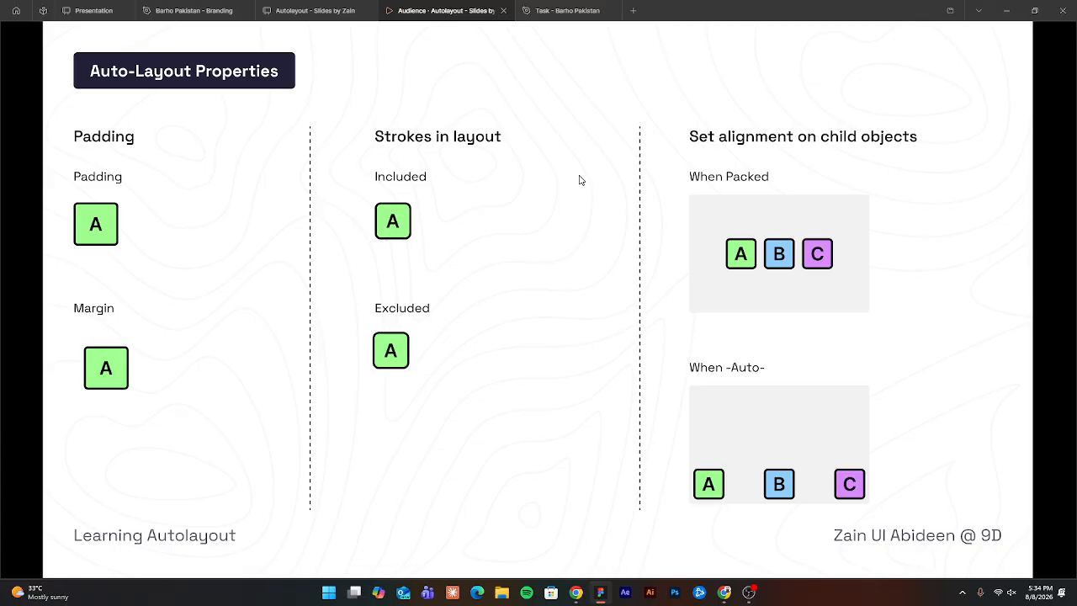
pyautogui.click(565, 11)
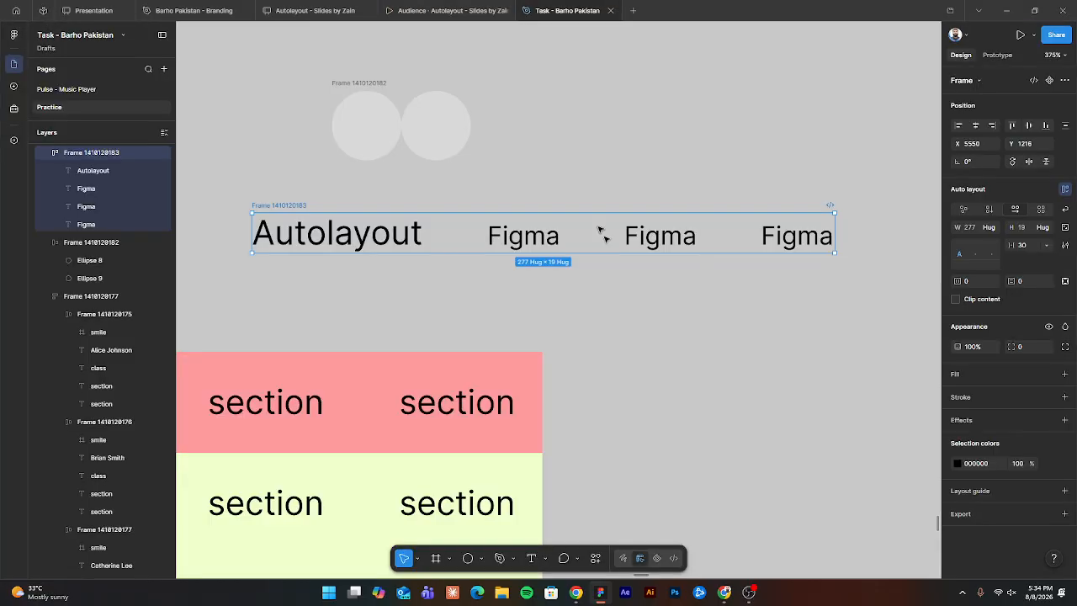
# Turn off text baseline alignment for the auto layout frame holding the Autolayout and Figma texts.
pyautogui.click(684, 342)
pyautogui.moveTo(585, 343); pyautogui.dragTo(548, 306)
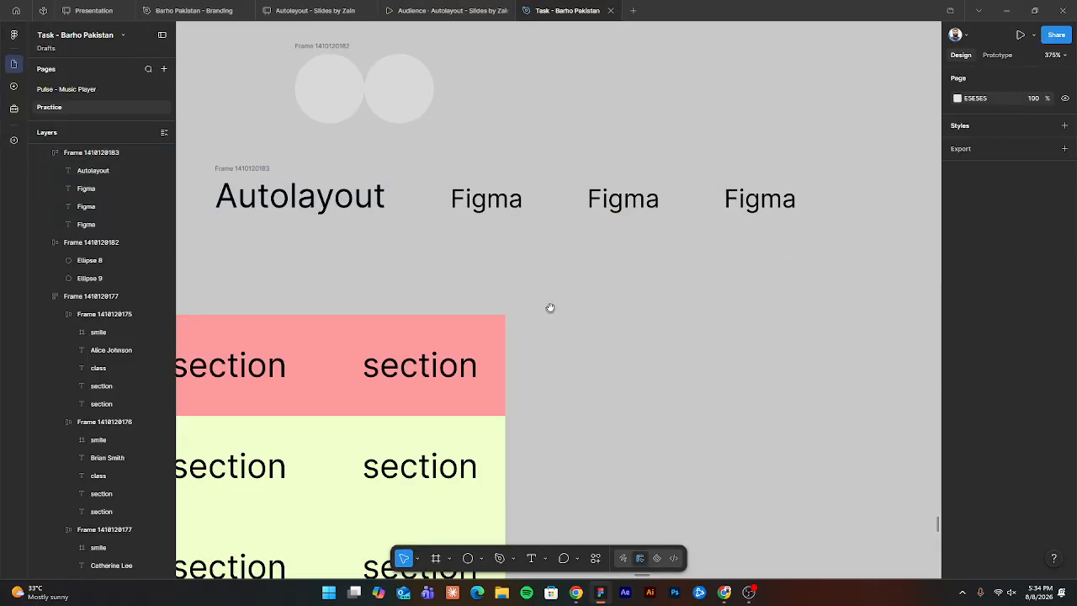
pyautogui.click(265, 169)
pyautogui.click(1064, 244)
pyautogui.click(921, 382)
pyautogui.click(670, 312)
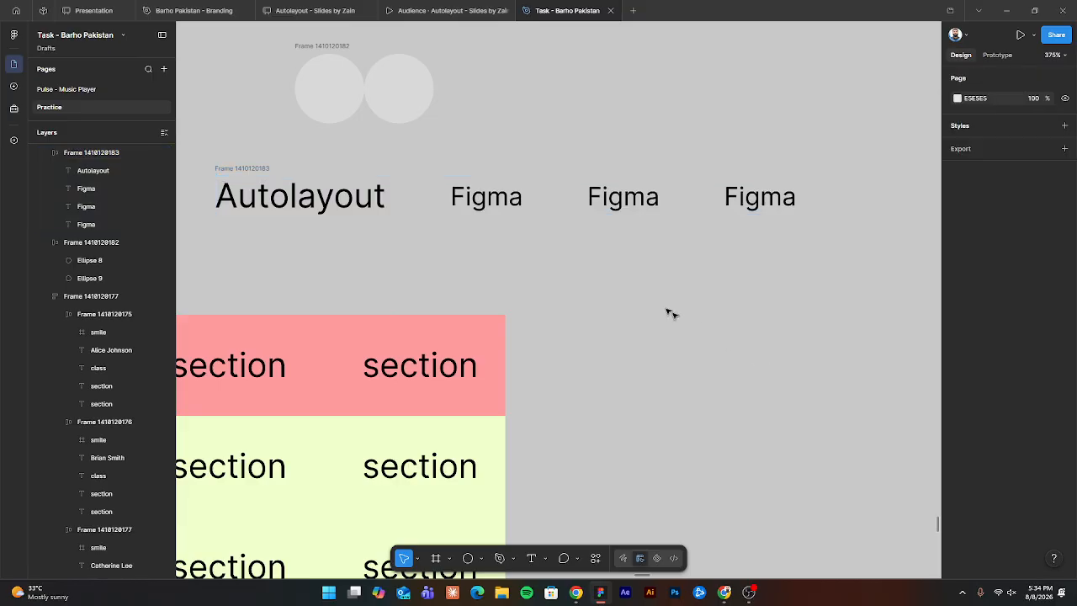
# Move the text row up to Y 1180 and the circles frame above it, aligned with its left edge.
pyautogui.click(255, 176)
pyautogui.click(268, 170)
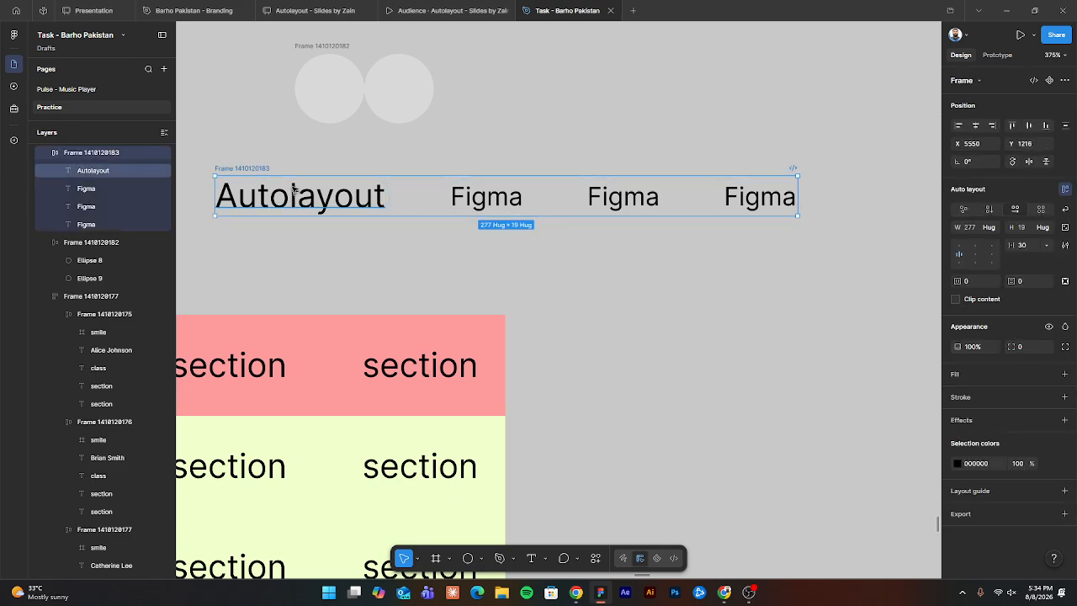
pyautogui.moveTo(304, 201); pyautogui.dragTo(333, 292)
pyautogui.moveTo(345, 138); pyautogui.dragTo(259, 35)
pyautogui.moveTo(278, 263); pyautogui.dragTo(277, 184)
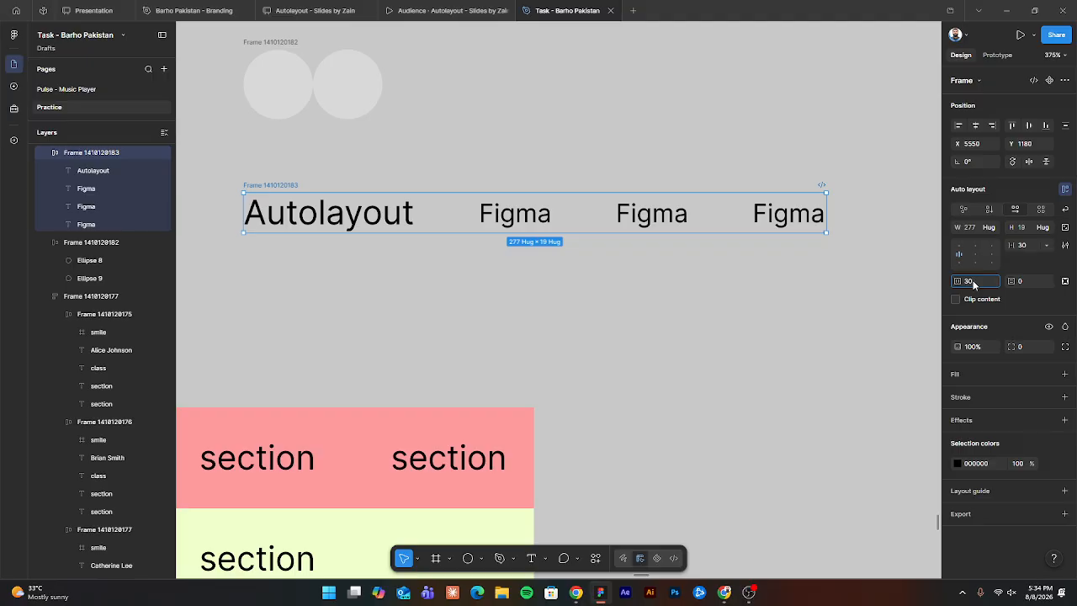
# Set the text row's horizontal and vertical padding to 30 and give the frame a white FFFFFF fill.
pyautogui.press('Tab')
pyautogui.write('40')
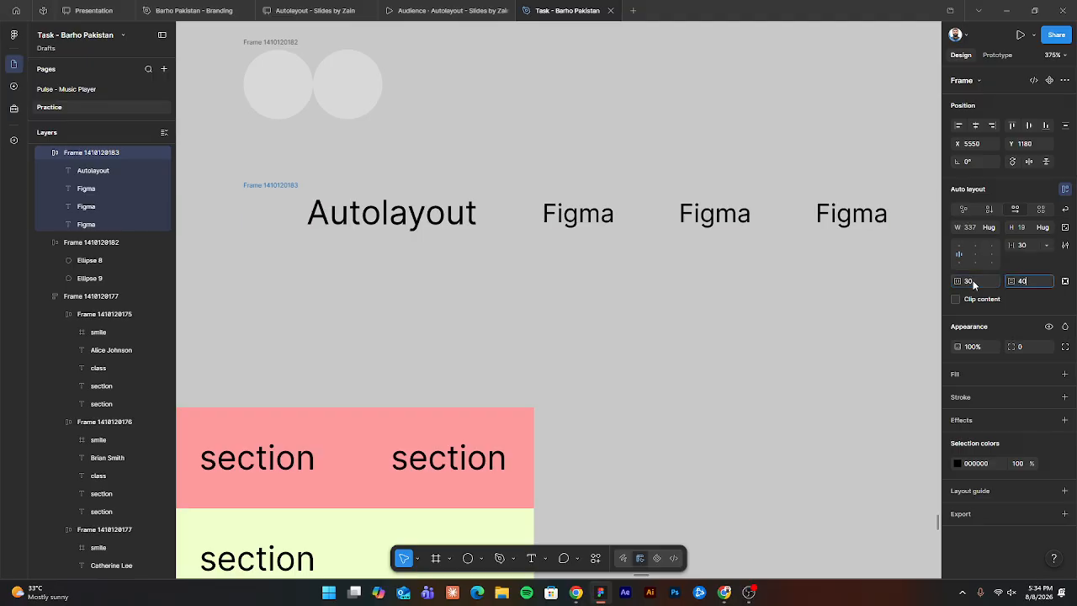
pyautogui.press('BackSpace')
pyautogui.press('BackSpace')
pyautogui.write('30')
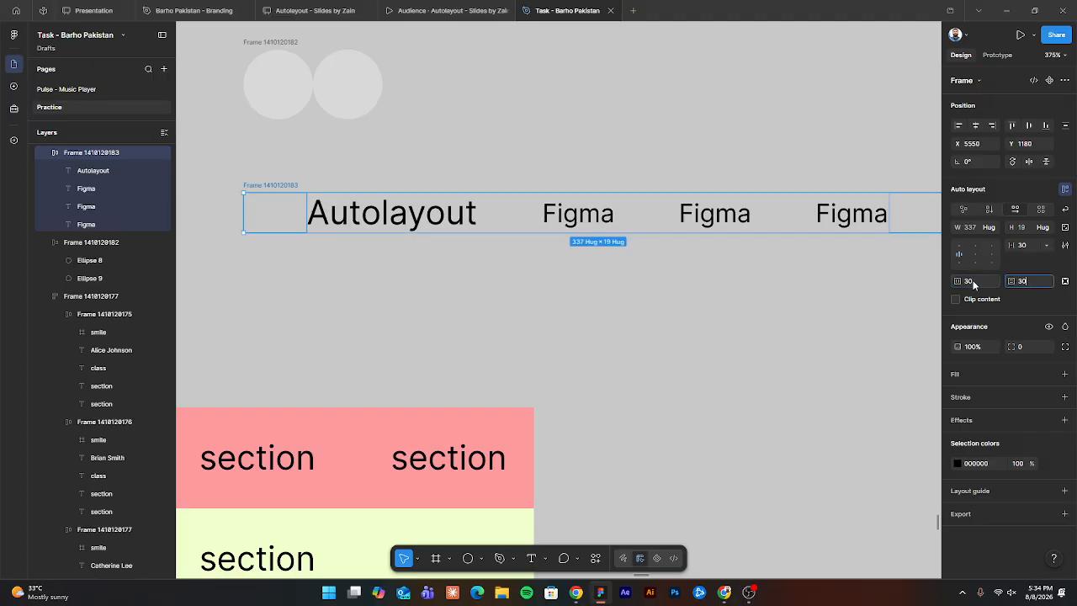
pyautogui.press('Return')
pyautogui.click(1064, 374)
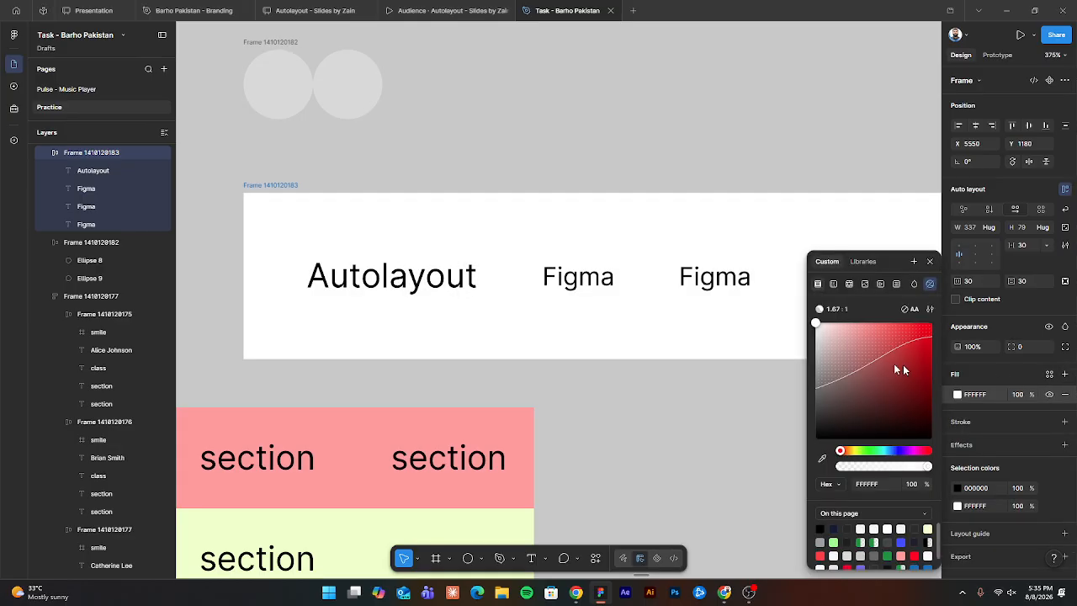
pyautogui.click(648, 437)
# Reposition the circles frame to X 5529, Y 1031 and the text row frame to X 5529, Y 1112.
pyautogui.scroll(-5, 493, 435)
pyautogui.moveTo(426, 275); pyautogui.dragTo(517, 336)
pyautogui.moveTo(460, 299); pyautogui.dragTo(442, 233)
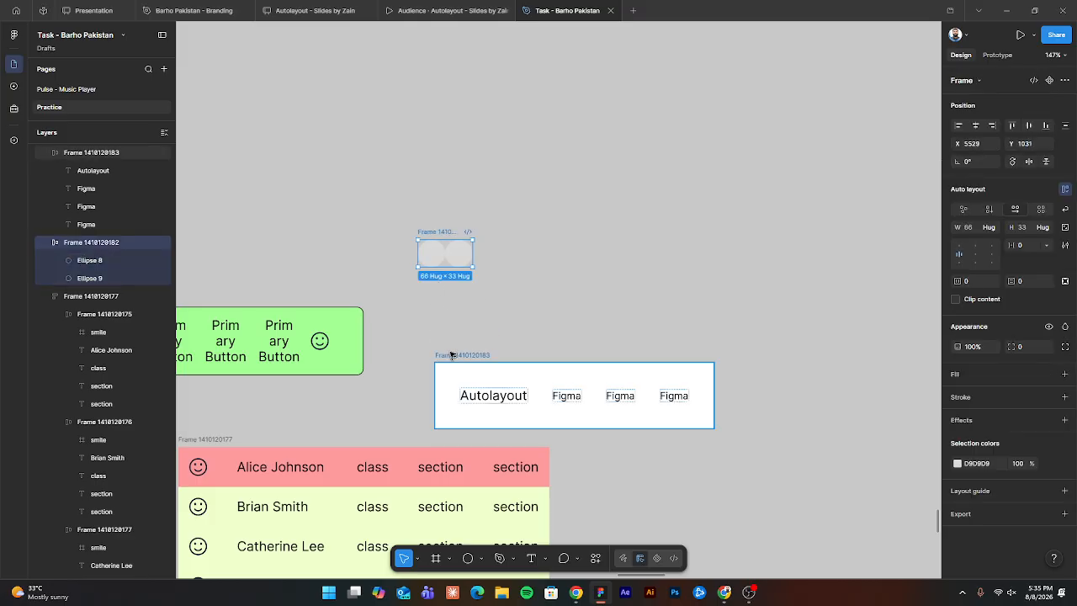
pyautogui.moveTo(451, 355); pyautogui.dragTo(434, 298)
pyautogui.scroll(4, 724, 357)
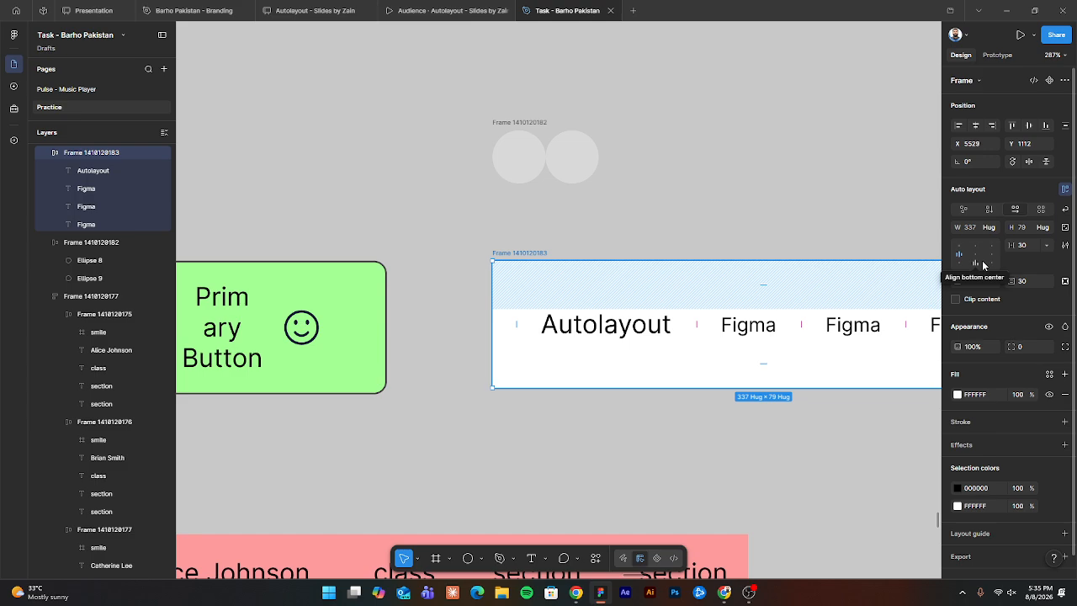
# Widen the text row frame to a fixed width of 546.
pyautogui.click(731, 185)
pyautogui.moveTo(640, 276); pyautogui.dragTo(285, 164)
pyautogui.scroll(-5, 454, 238)
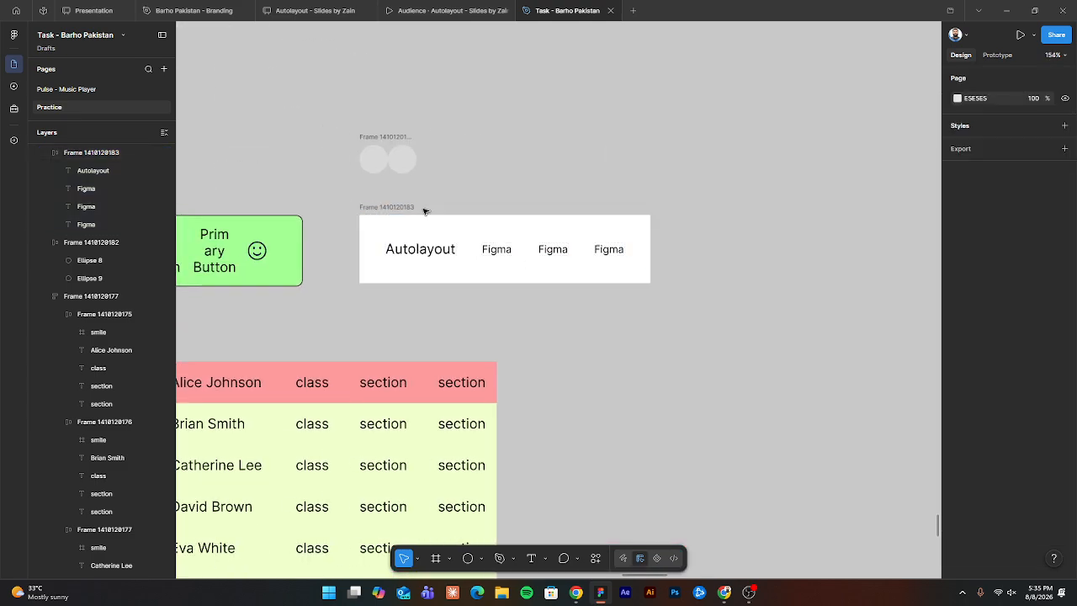
pyautogui.click(434, 250)
pyautogui.moveTo(647, 259); pyautogui.dragTo(830, 259)
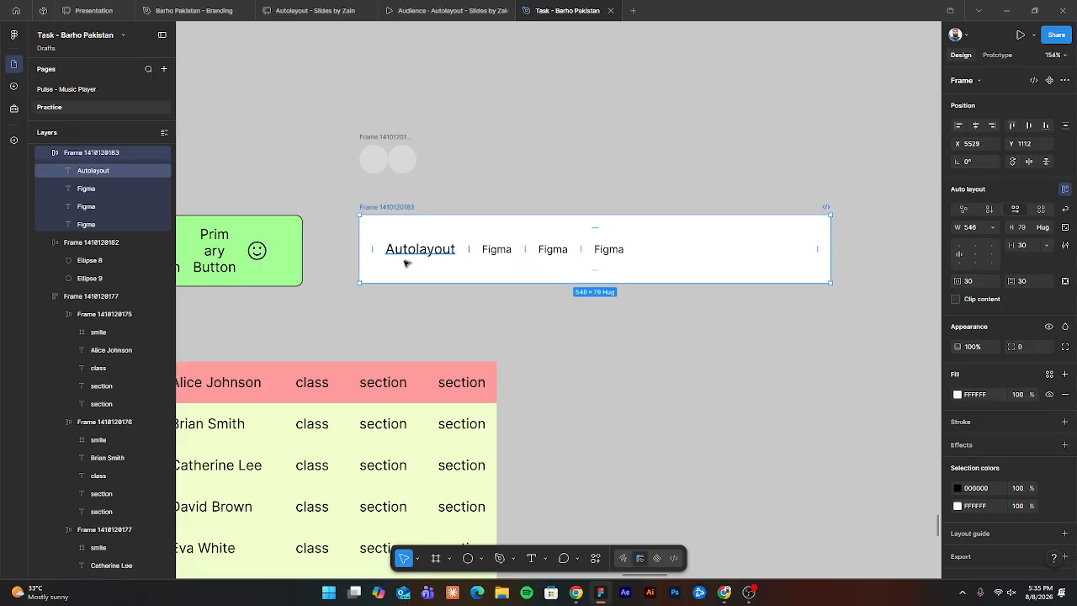
# Try center and right alignment for the texts in the row, inspecting the last Figma text and the Autolayout text.
pyautogui.click(977, 253)
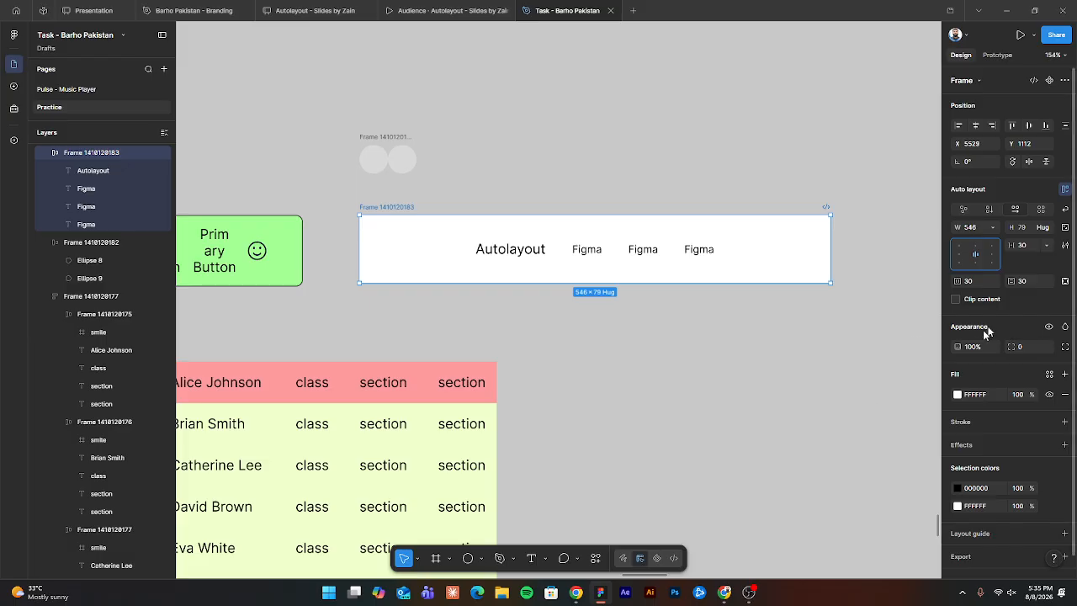
pyautogui.click(994, 254)
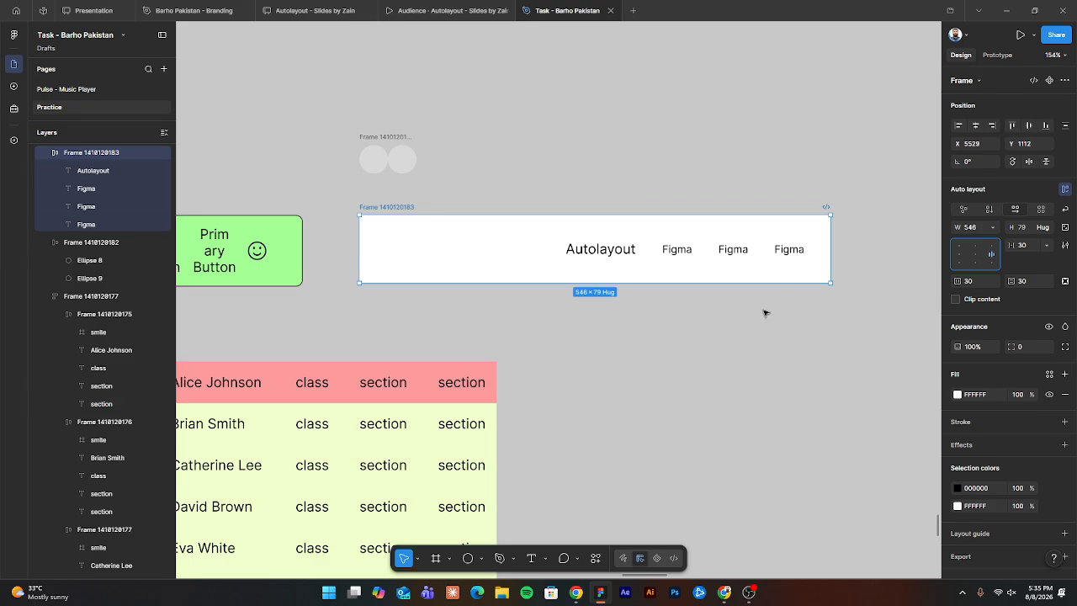
pyautogui.click(789, 251)
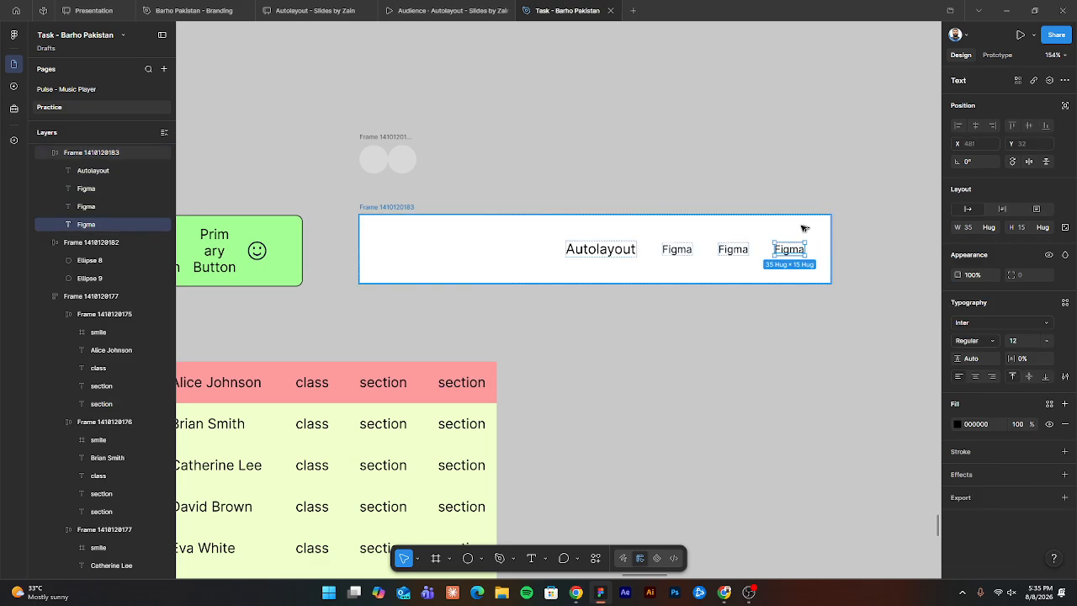
pyautogui.click(601, 249)
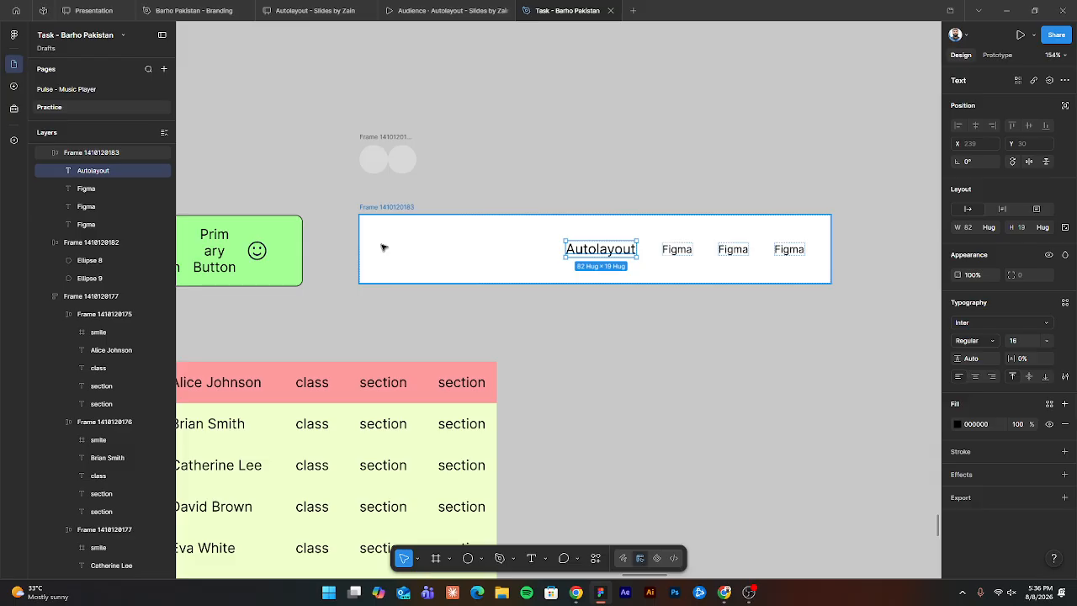
pyautogui.press('Escape')
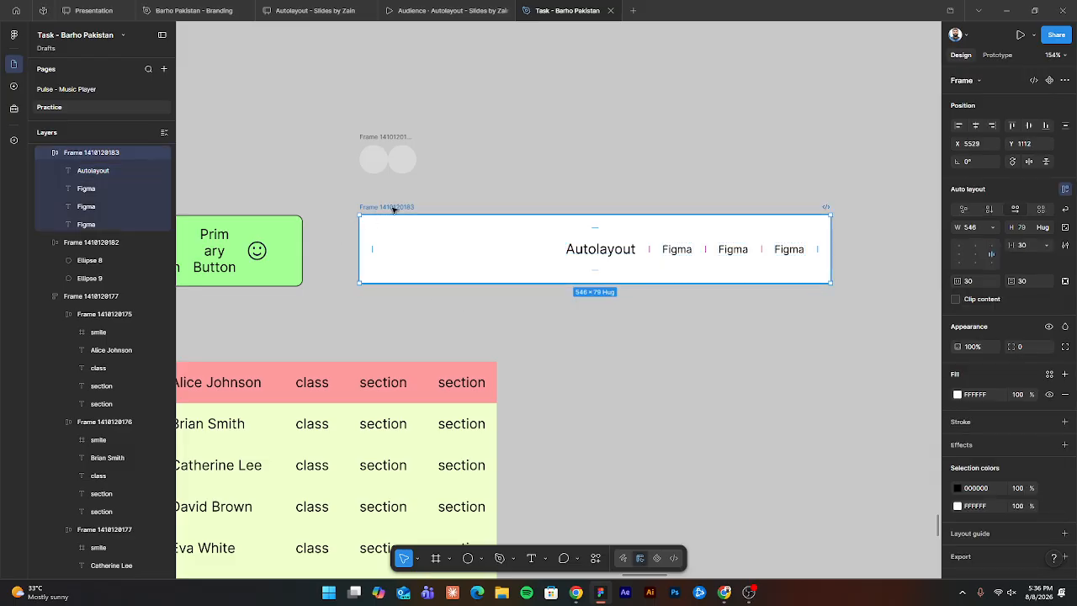
# Align the row's texts to the left and toggle the item gap between Auto and 30, leaving it at Auto.
pyautogui.click(961, 260)
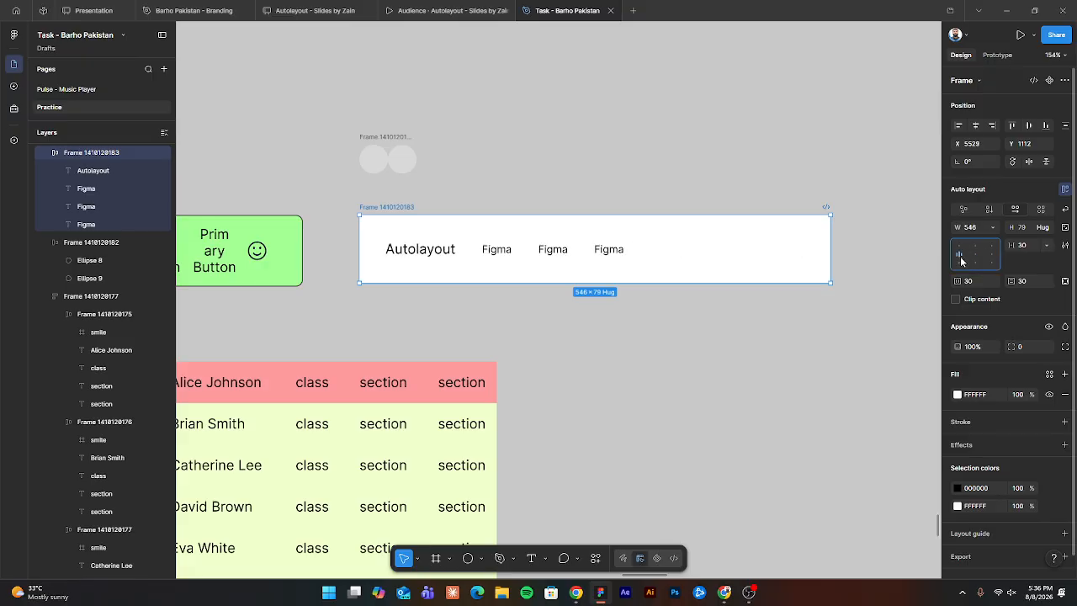
pyautogui.doubleClick(974, 257)
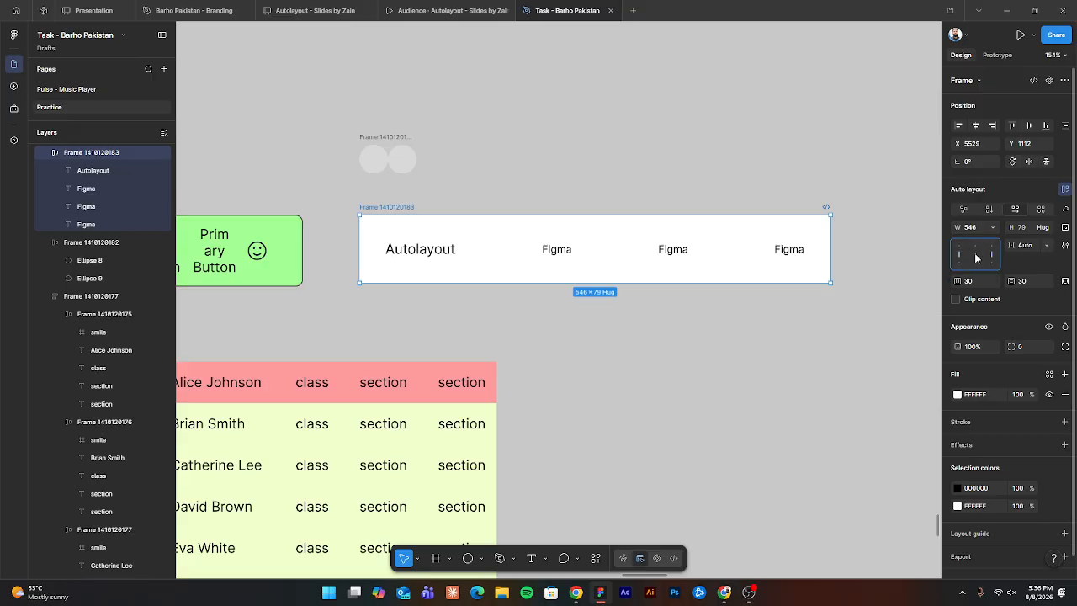
pyautogui.doubleClick(976, 257)
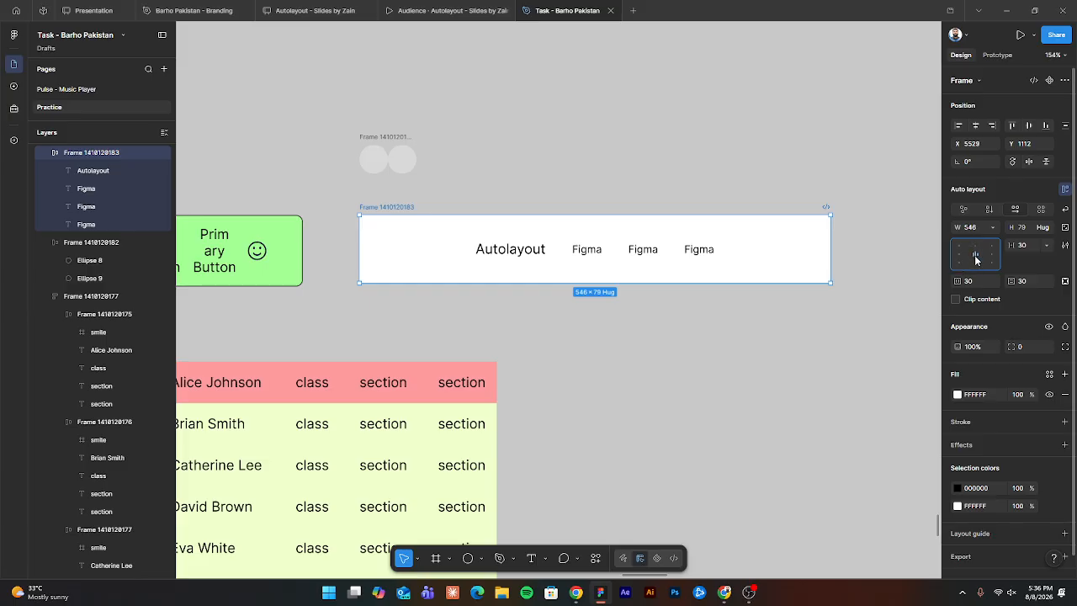
pyautogui.doubleClick(975, 259)
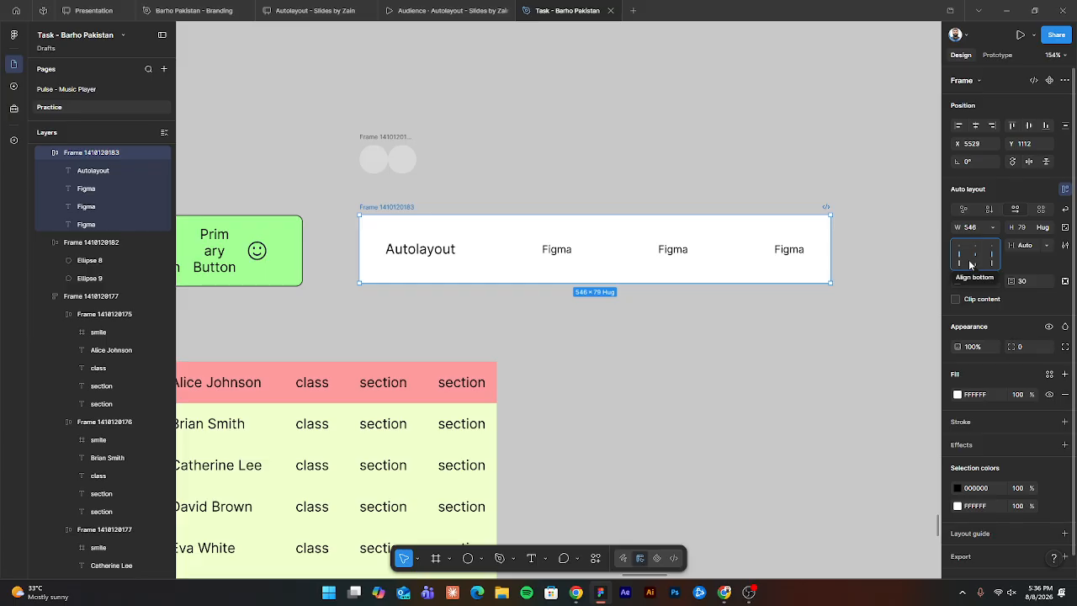
# Duplicate the first Figma text in the row and recolor the copy red, D45C5C.
pyautogui.click(564, 246)
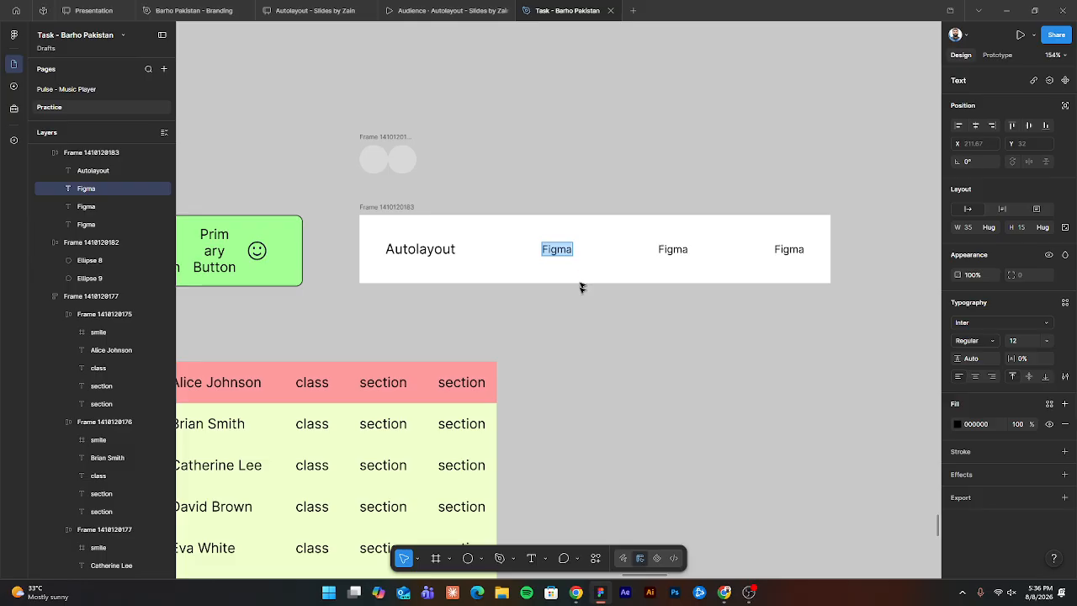
pyautogui.press('Right')
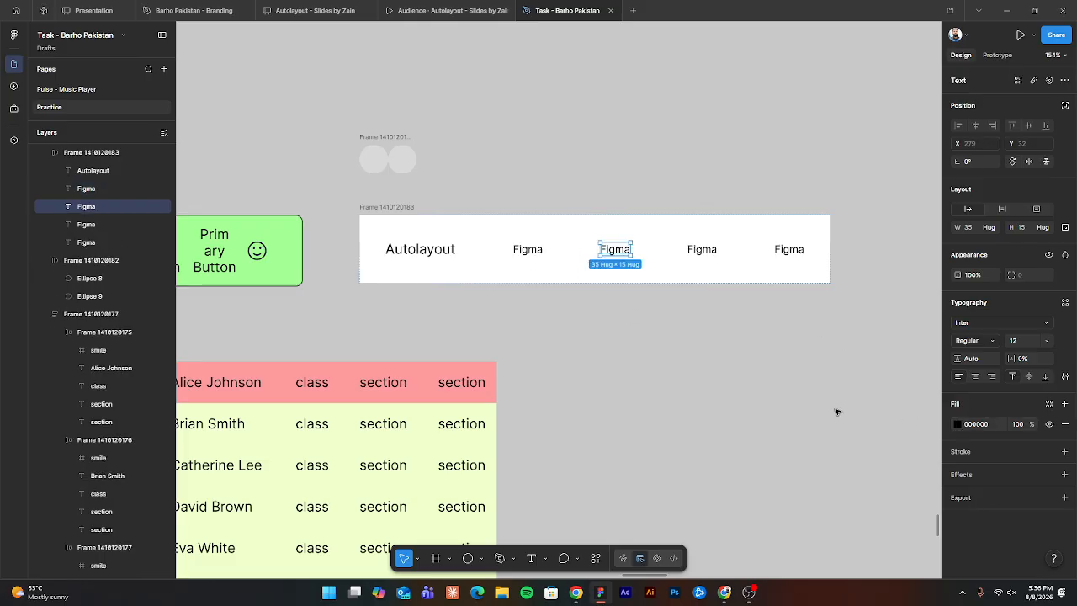
pyautogui.click(958, 428)
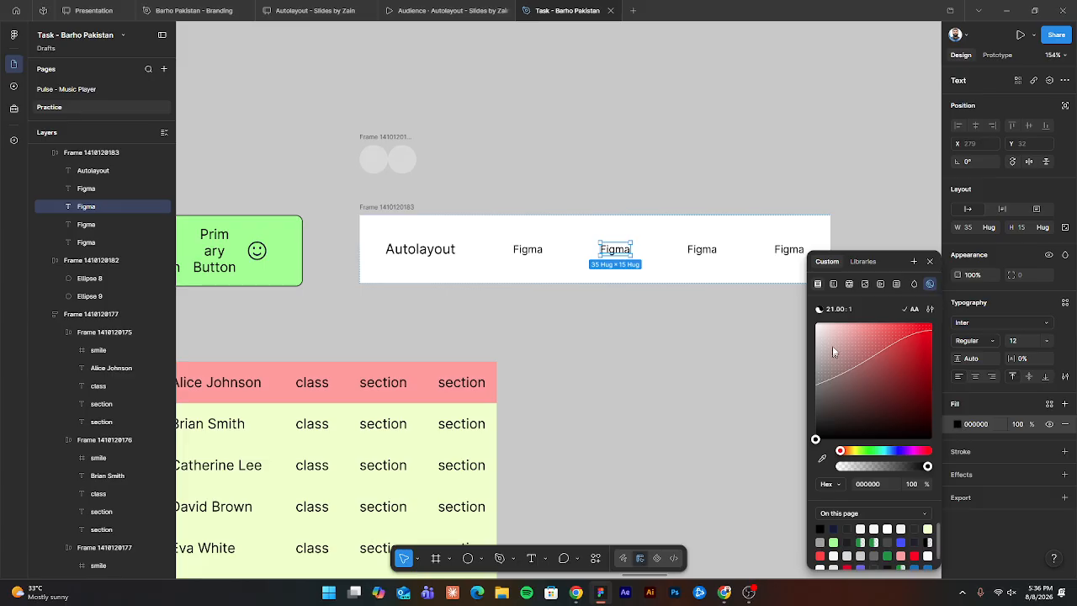
pyautogui.moveTo(833, 345); pyautogui.dragTo(883, 347)
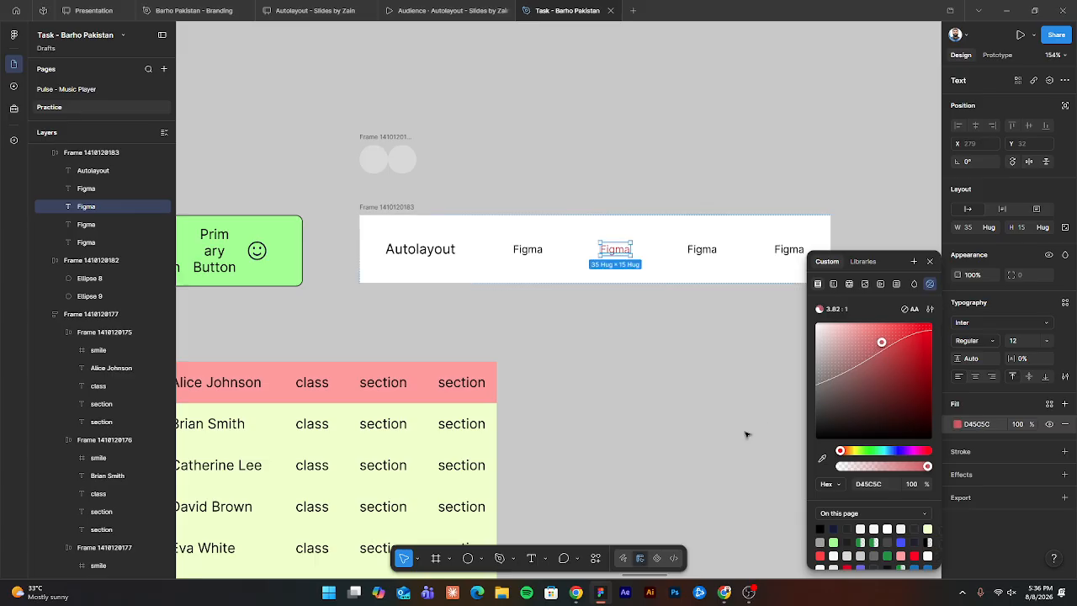
pyautogui.click(602, 366)
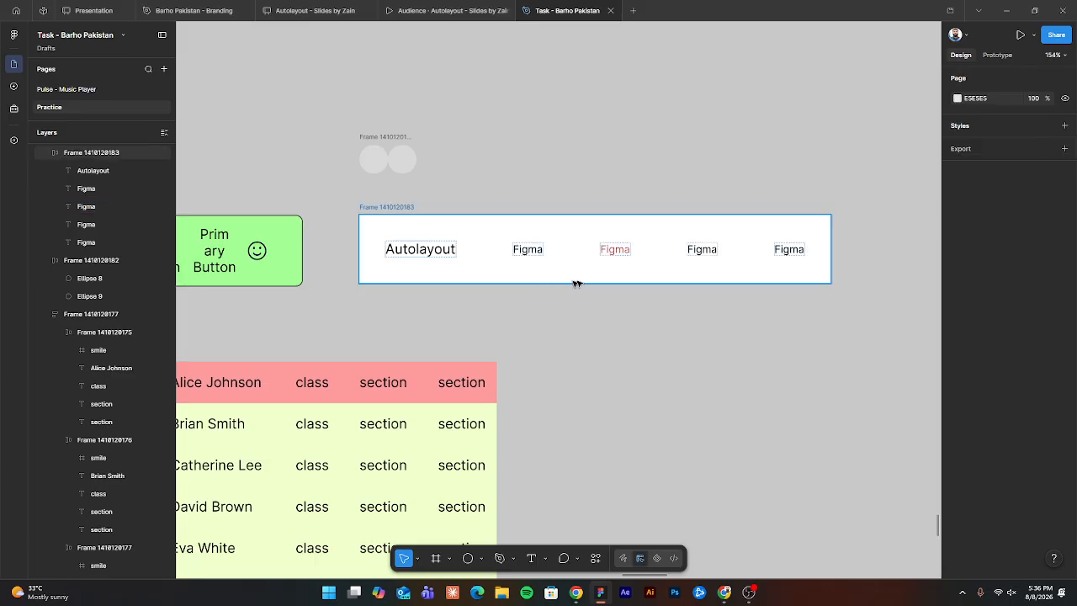
# Duplicate the red Figma text and shift the copy back and forth along the row, ending fourth among the Figma texts.
pyautogui.click(614, 252)
pyautogui.hotkey('ctrl', 'd')
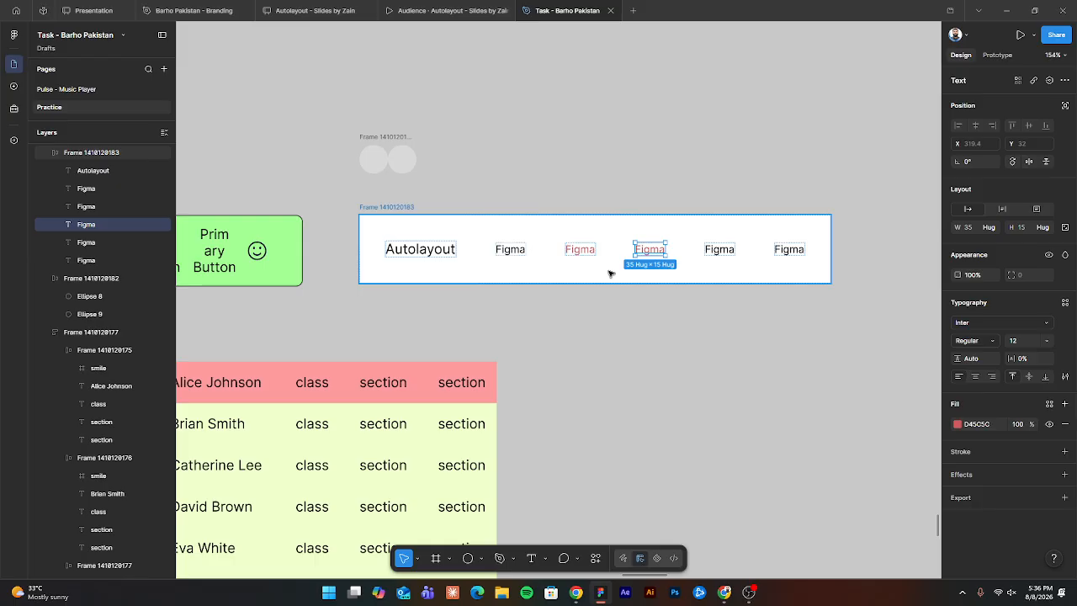
pyautogui.press('Right')
pyautogui.press('Right')
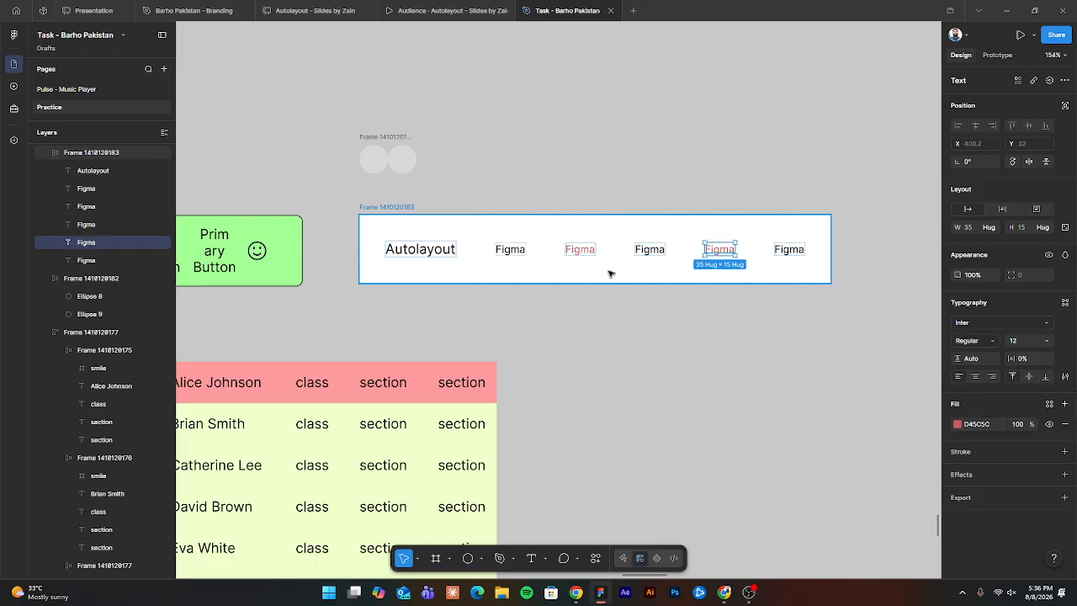
pyautogui.press('Left')
pyautogui.press('Left')
pyautogui.press('Left')
pyautogui.press('Left')
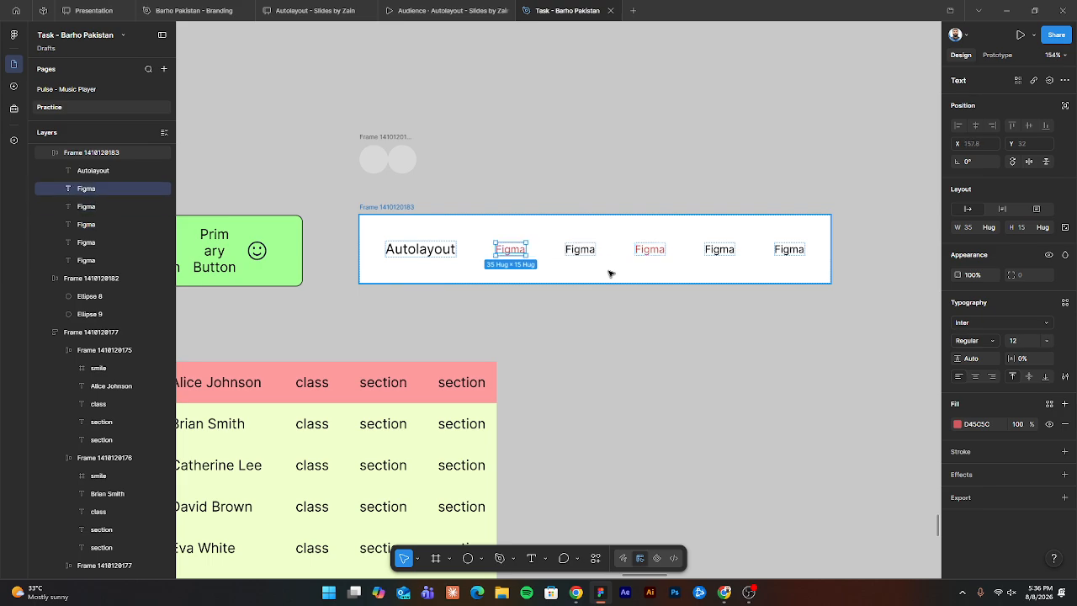
pyautogui.press('Left')
pyautogui.press('Right')
pyautogui.press('Left')
pyautogui.press('Right')
pyautogui.press('Right')
pyautogui.press('Right')
pyautogui.press('Right')
pyautogui.click(650, 443)
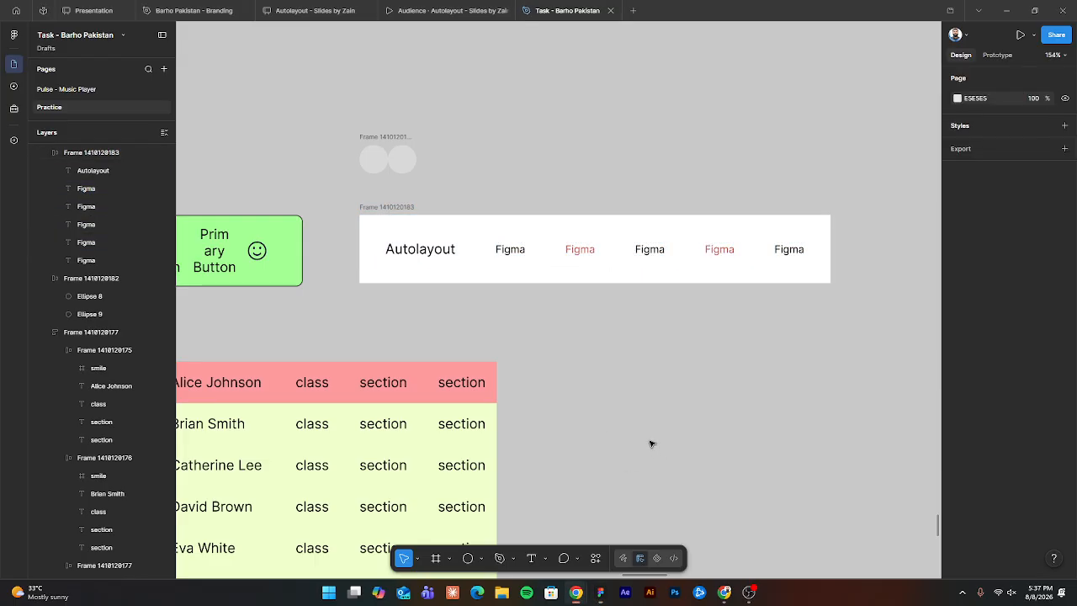
pyautogui.hotkey('alt', 'Tab')
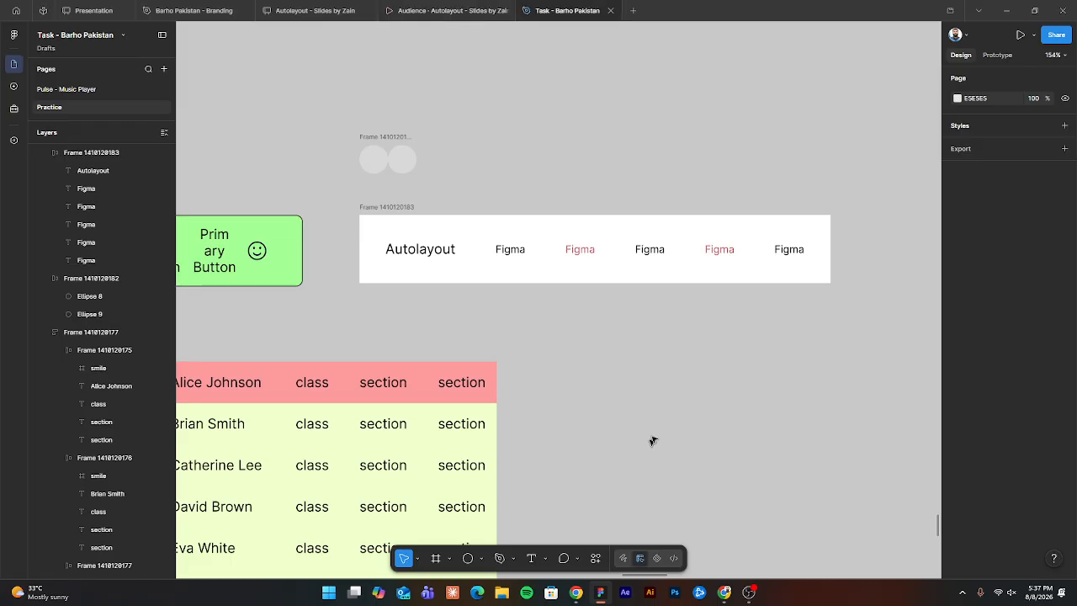
pyautogui.hotkey('alt', 'Tab')
pyautogui.click(731, 254)
pyautogui.click(788, 274)
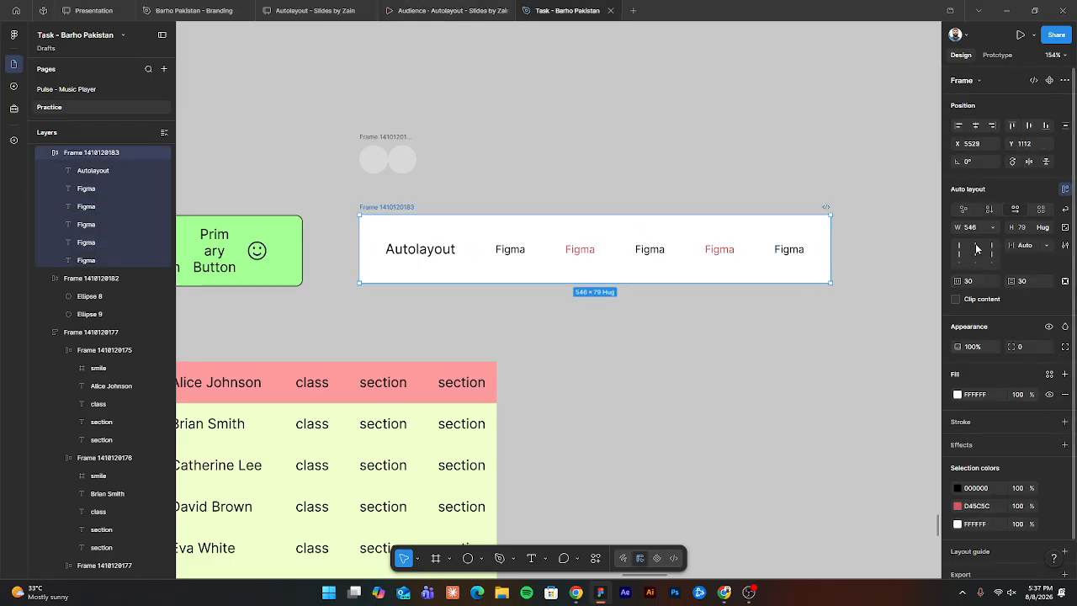
pyautogui.click(910, 294)
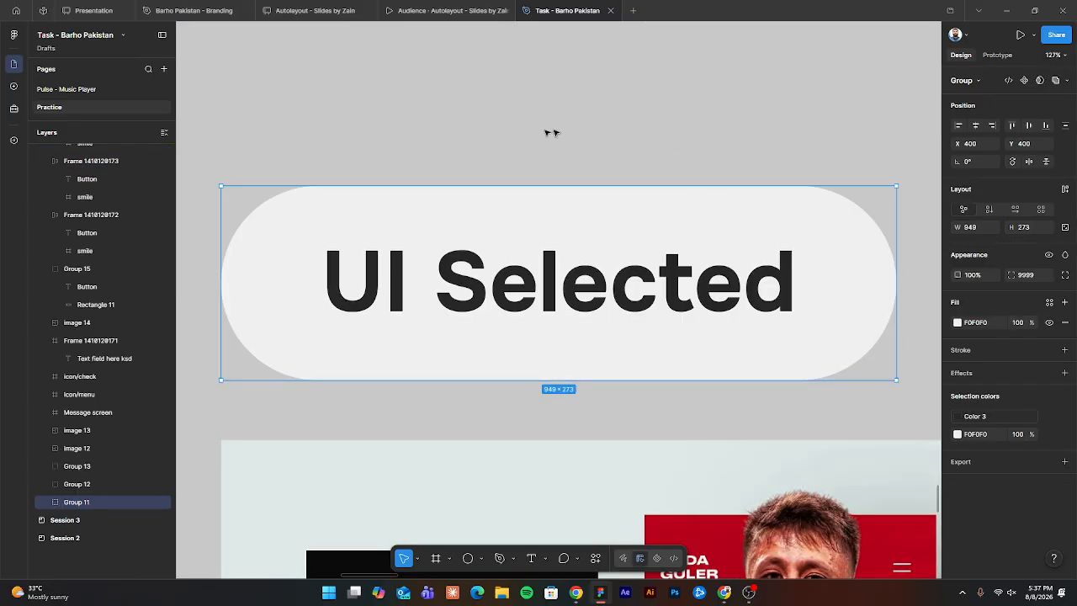
# Switch to the Autolayout slide presentation and view the Auto-Layout Properties slide on baseline alignment and resizing.
pyautogui.click(442, 10)
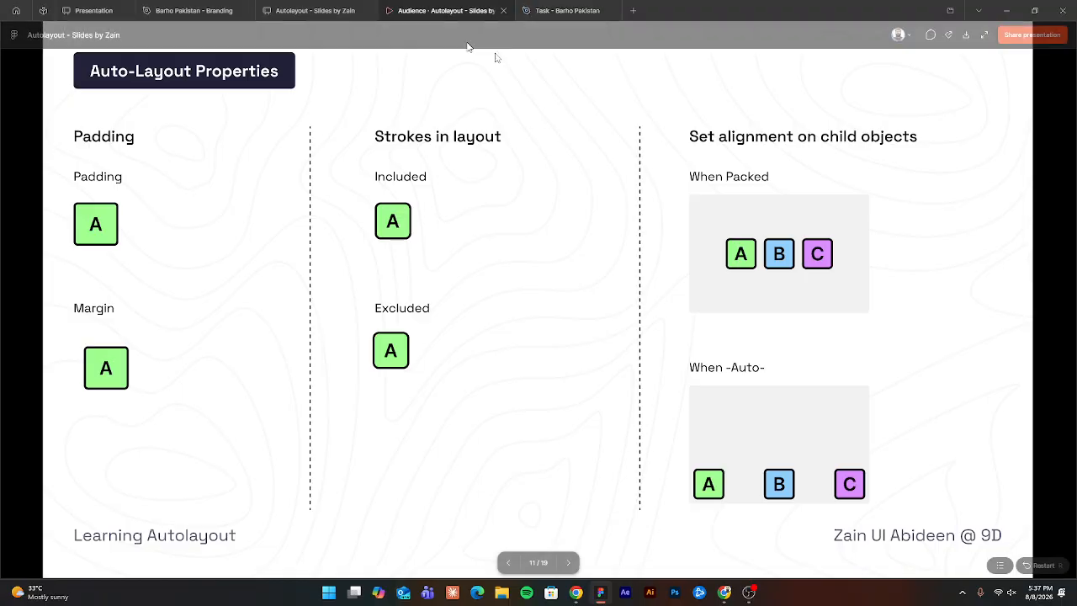
pyautogui.press('Right')
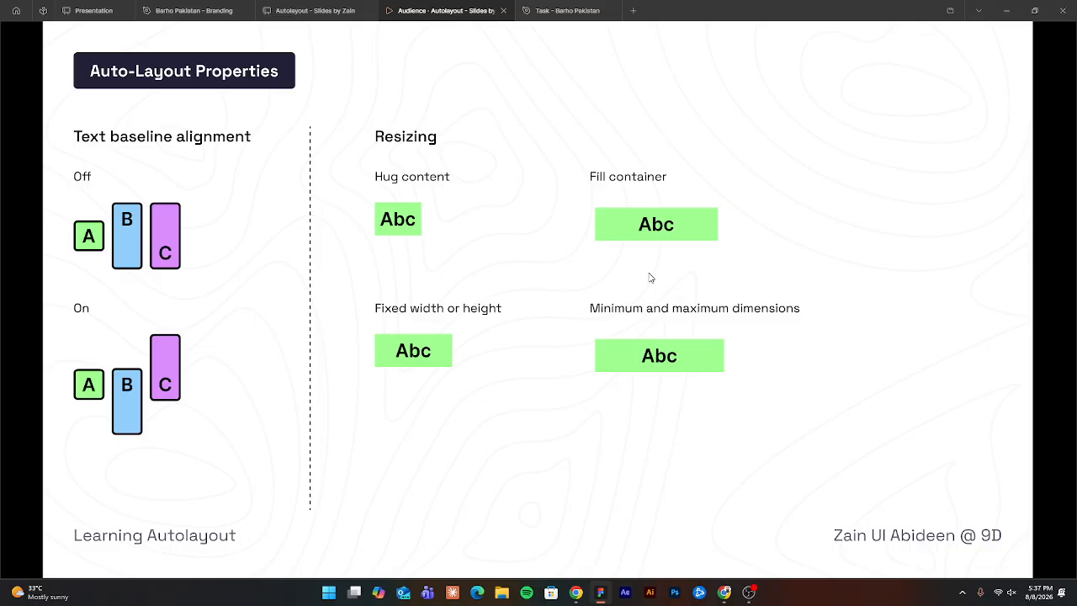
pyautogui.press('Right')
pyautogui.press('Left')
# Return to the Task - Barho Pakistan file and duplicate the Autolayout and Figma text row, placing the copy above the original.
pyautogui.click(567, 11)
pyautogui.click(582, 128)
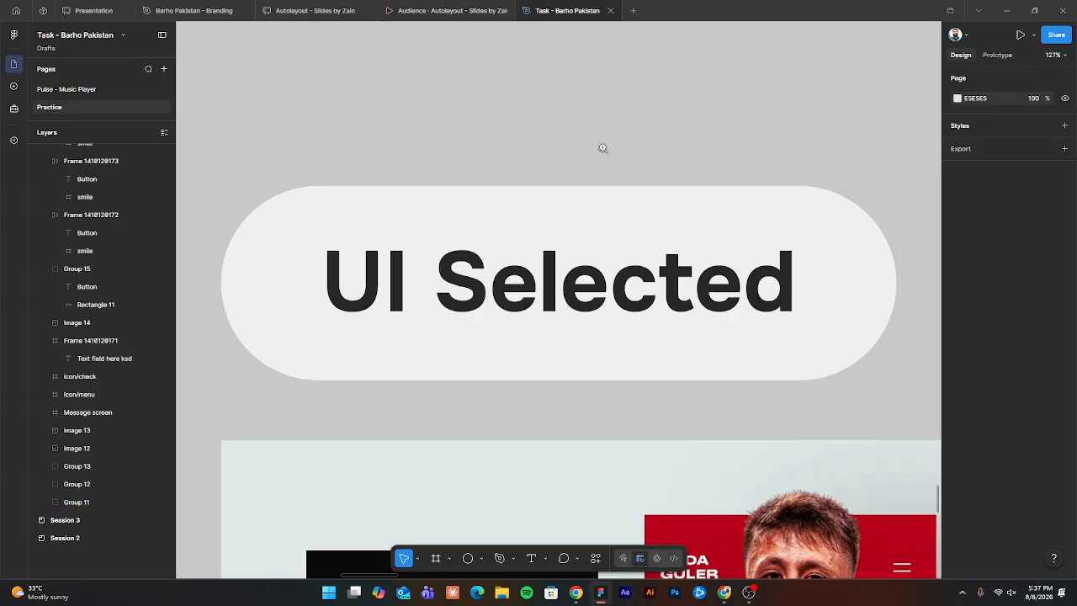
pyautogui.scroll(-8, 583, 149)
pyautogui.moveTo(548, 298); pyautogui.dragTo(380, 124)
pyautogui.scroll(2, 485, 307)
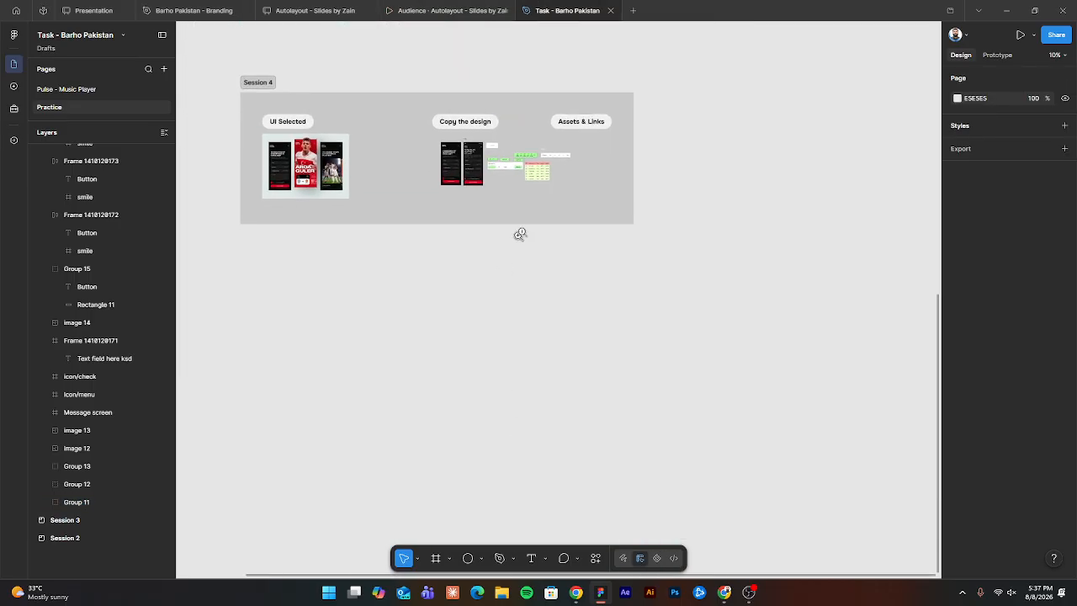
pyautogui.scroll(10, 505, 269)
pyautogui.moveTo(496, 285); pyautogui.dragTo(542, 157)
pyautogui.hscroll(5, 583, 307)
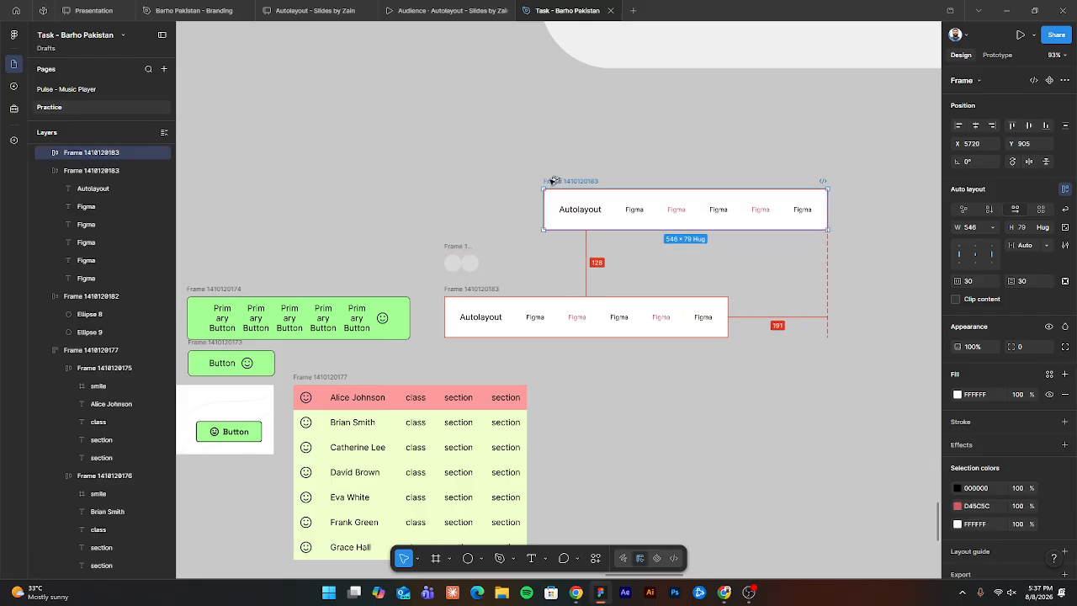
# Shrink the row copy's height to 60 and inspect its width sizing options.
pyautogui.moveTo(674, 228)
pyautogui.mouseDown()
pyautogui.moveTo(664, 361)
pyautogui.moveTo(690, 210)
pyautogui.mouseUp()
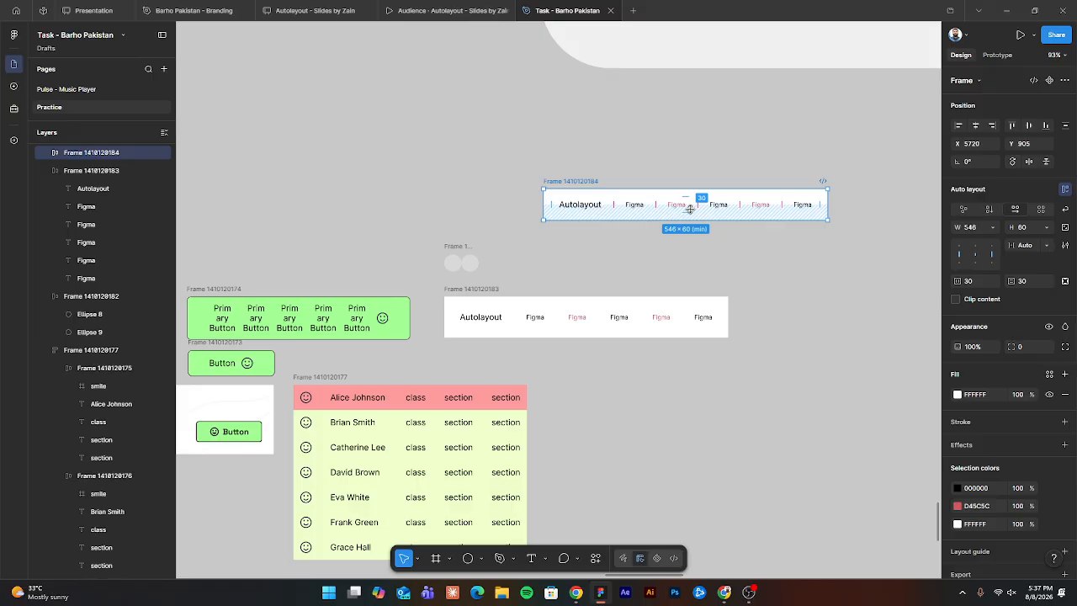
pyautogui.moveTo(695, 219); pyautogui.dragTo(598, 193)
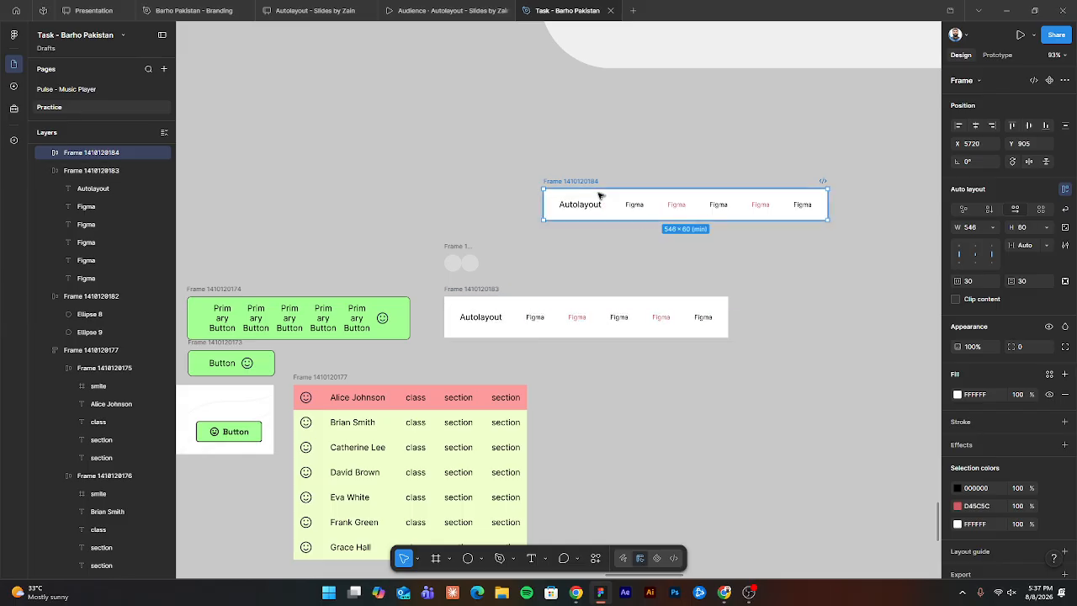
pyautogui.click(991, 227)
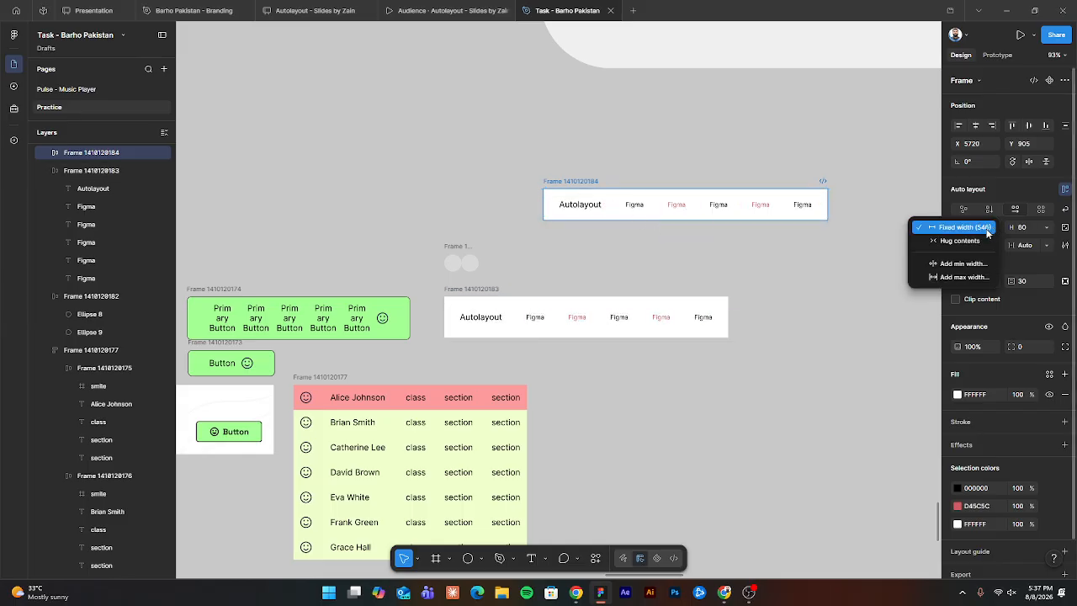
pyautogui.click(789, 294)
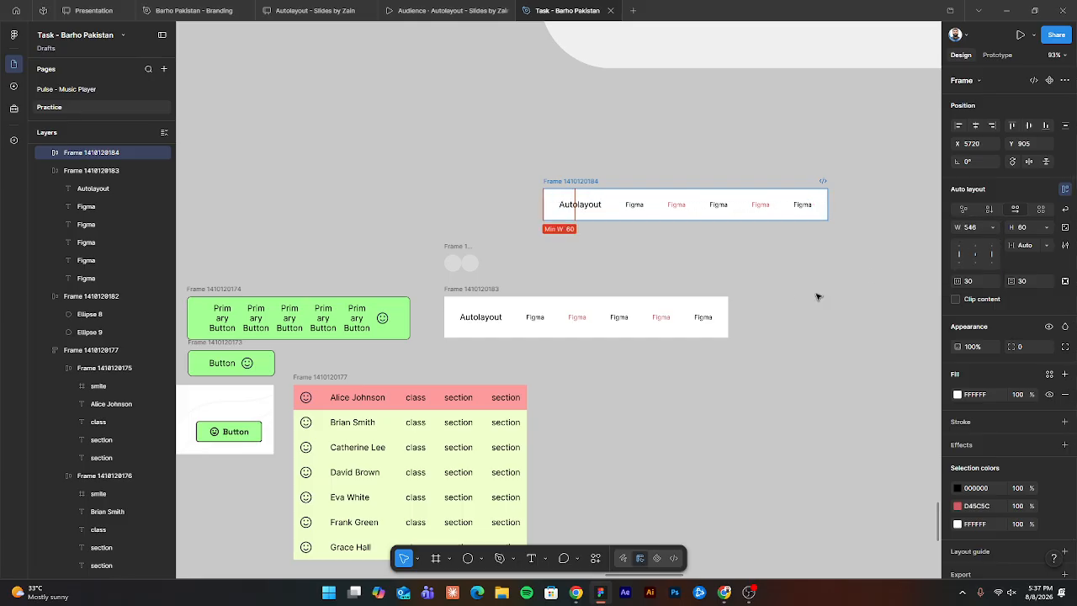
pyautogui.click(992, 231)
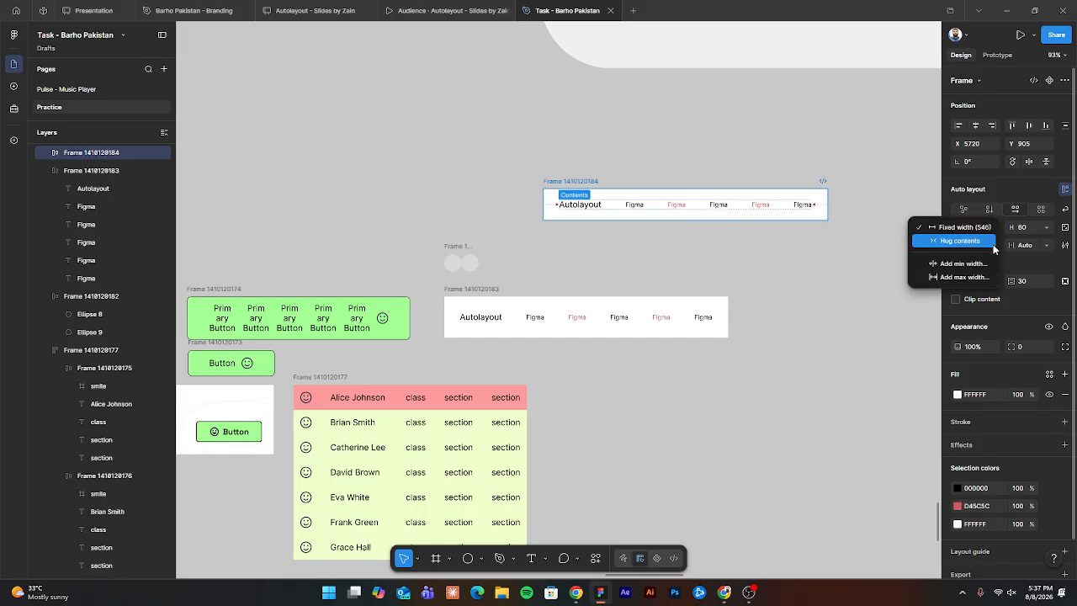
# Add a minimum height of 140 to the row copy.
pyautogui.click(1047, 228)
pyautogui.click(1047, 228)
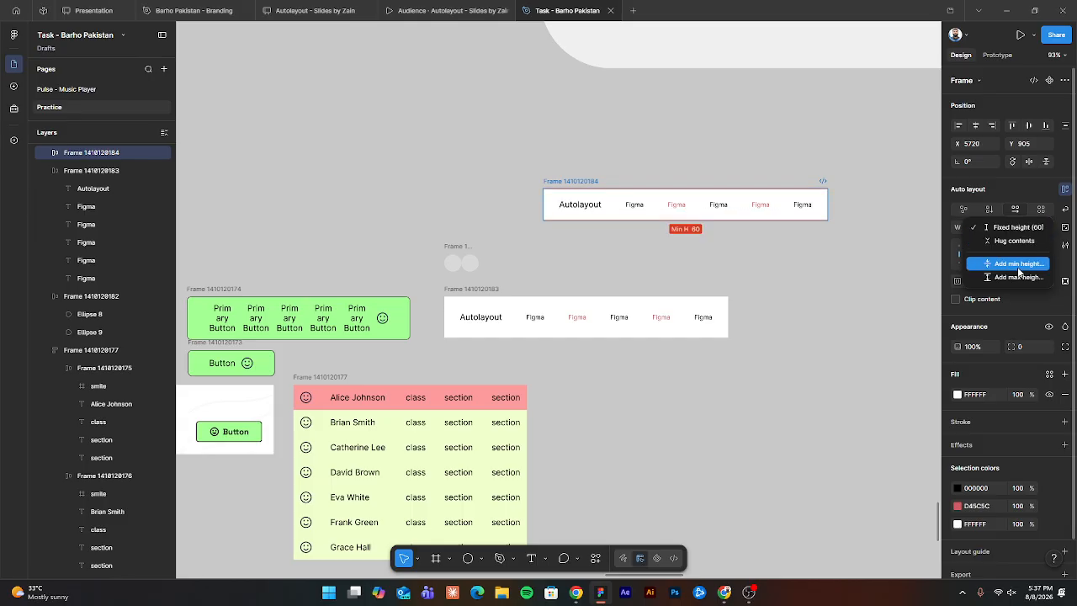
pyautogui.click(1039, 267)
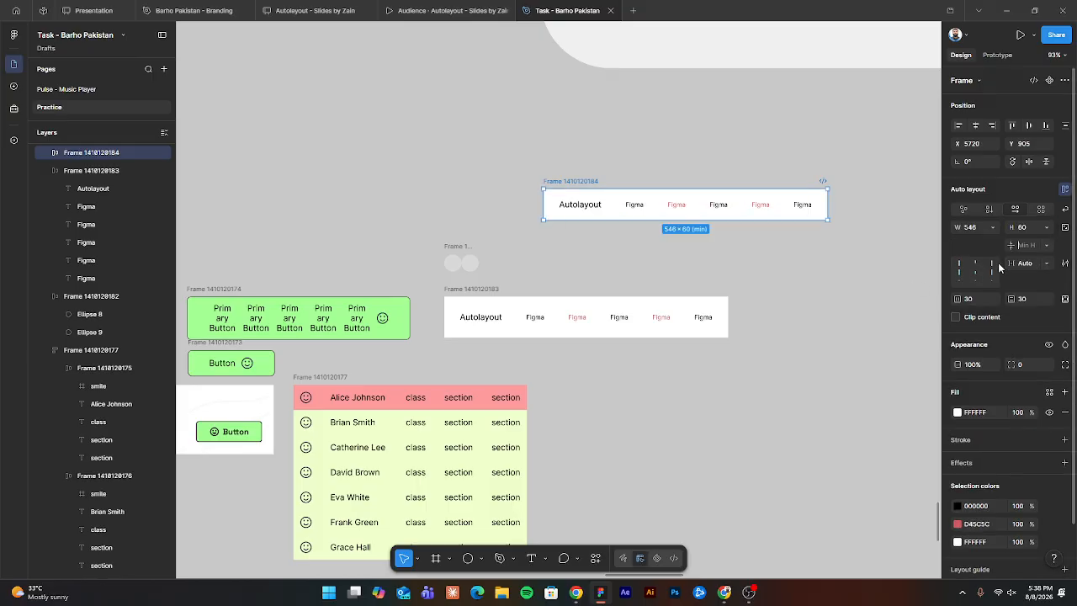
pyautogui.write('140')
pyautogui.press('Return')
pyautogui.click(1037, 264)
pyautogui.write('200')
pyautogui.press('Return')
pyautogui.hotkey('ctrl', 'z')
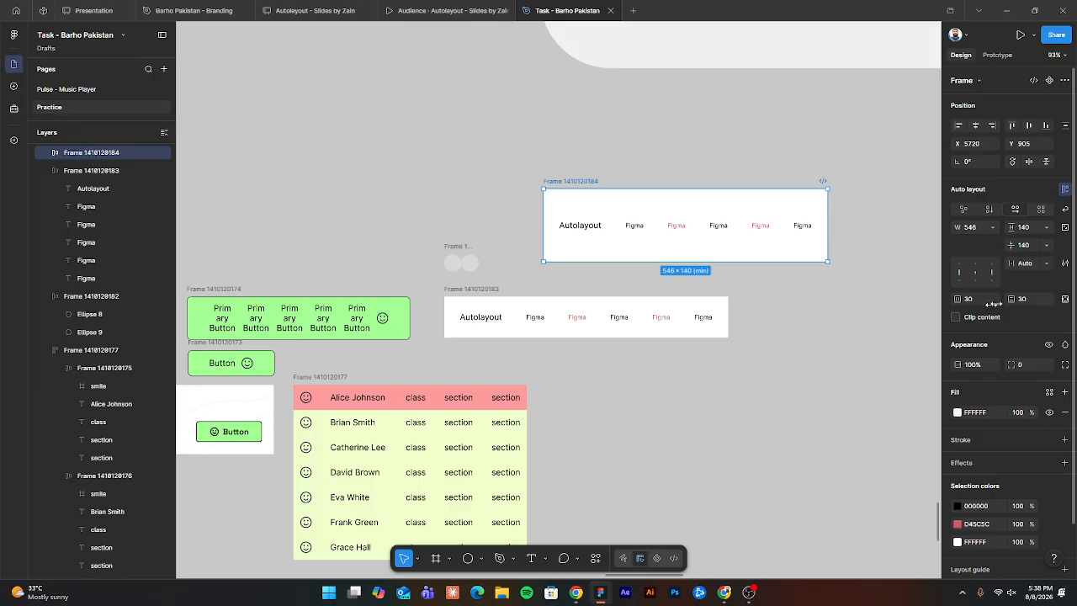
# Add a maximum height of 200 to the row copy.
pyautogui.click(1046, 227)
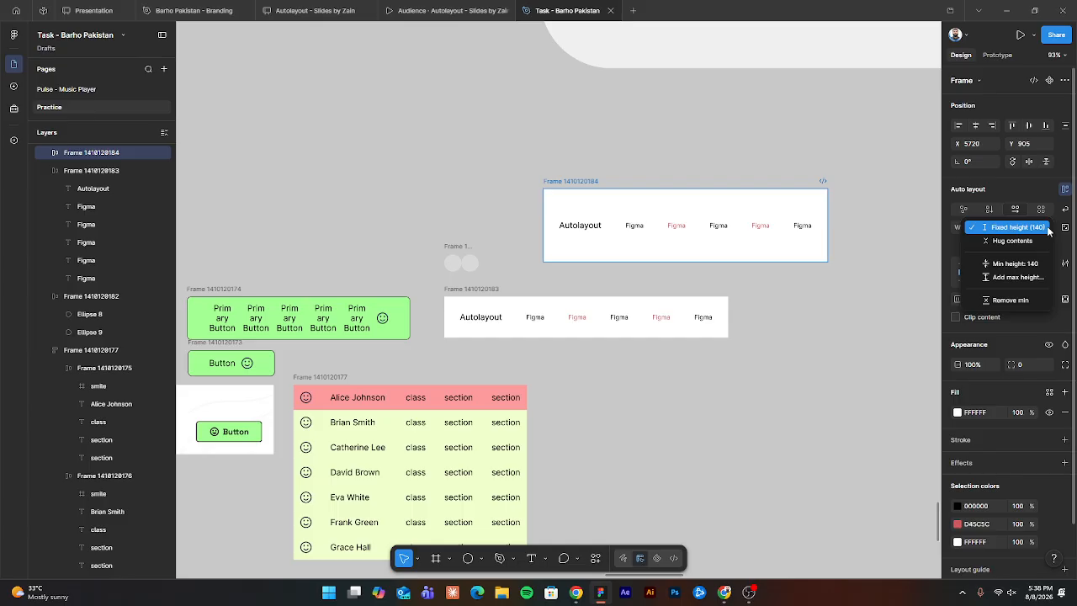
pyautogui.click(1029, 277)
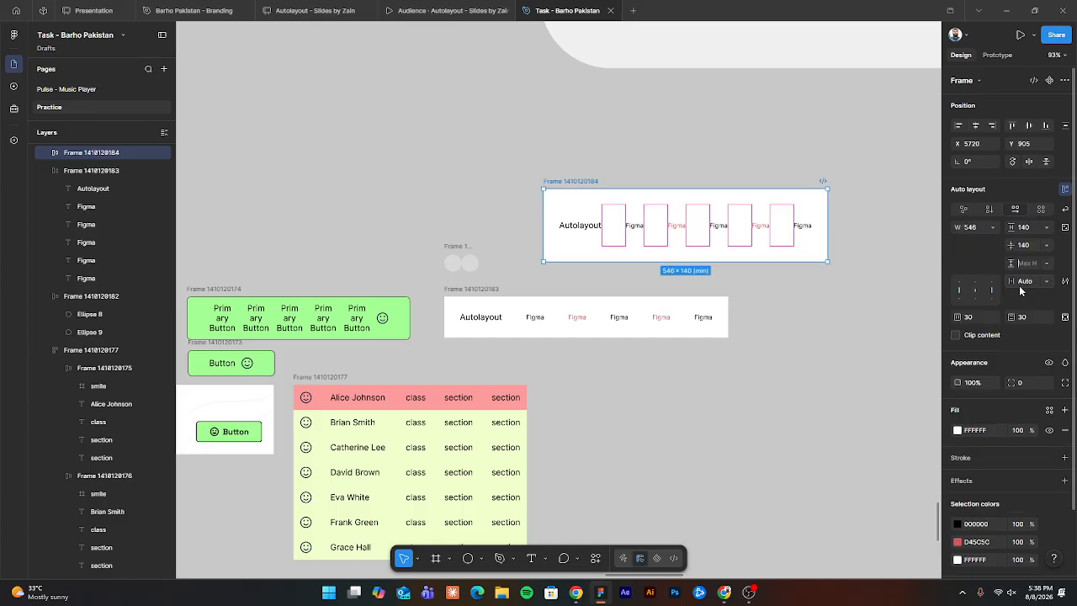
pyautogui.write('200')
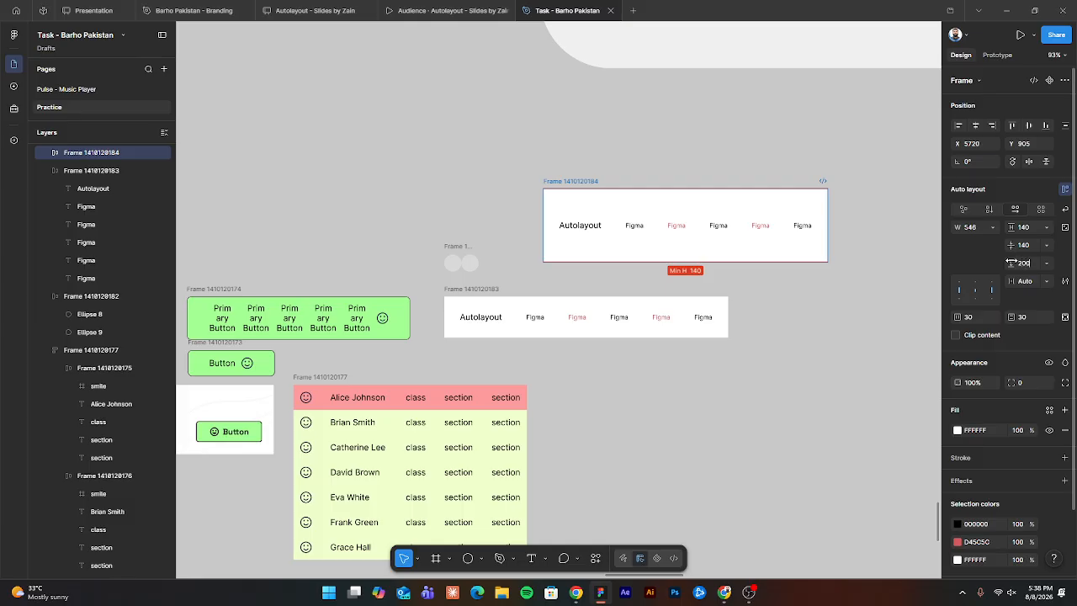
pyautogui.press('Return')
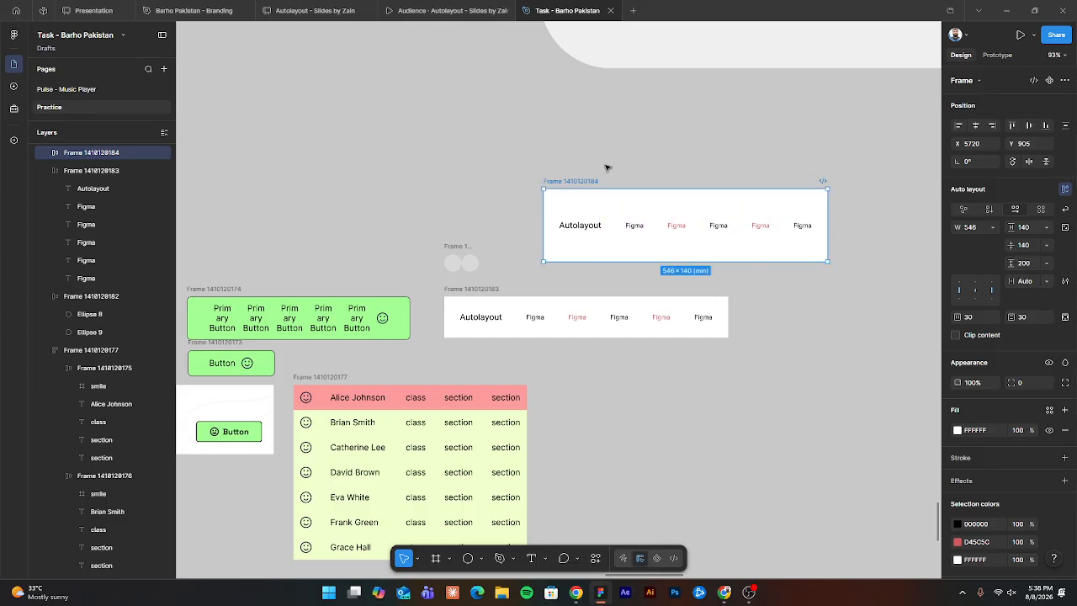
# Move the row copy up to about X 5718, Y 772, away from the original row.
pyautogui.moveTo(654, 204); pyautogui.dragTo(620, 194)
pyautogui.keyDown('ctrl'); pyautogui.scroll(3, 580, 181); pyautogui.keyUp('ctrl')
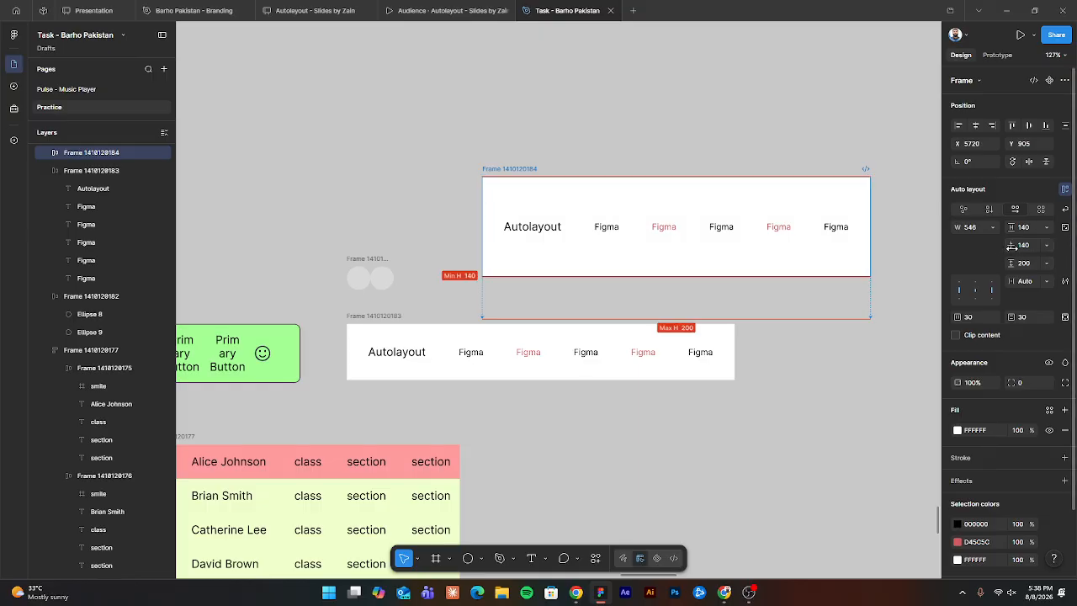
pyautogui.moveTo(501, 169); pyautogui.dragTo(504, 109)
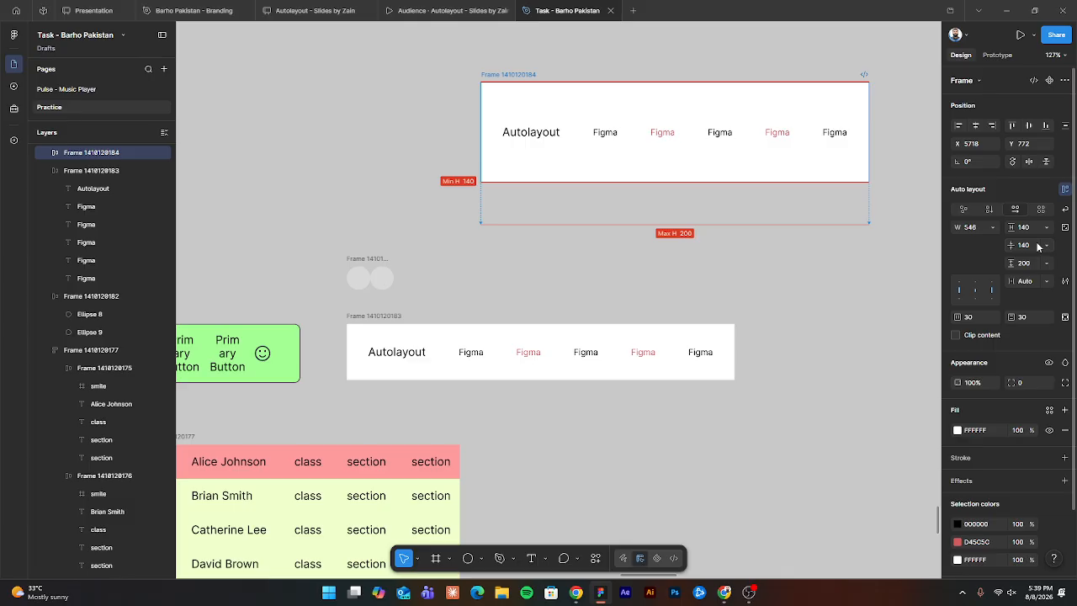
# Test the row copy's height limits by stretching it to 200 and shrinking it back to 140.
pyautogui.click(703, 256)
pyautogui.click(673, 107)
pyautogui.moveTo(675, 179); pyautogui.dragTo(678, 359)
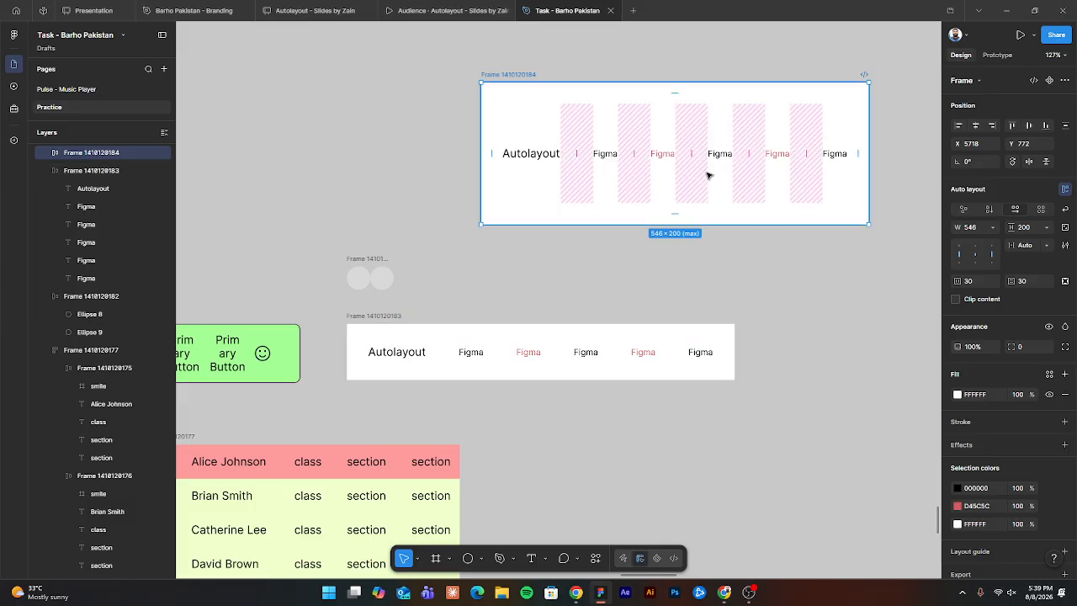
pyautogui.moveTo(701, 223); pyautogui.dragTo(710, 59)
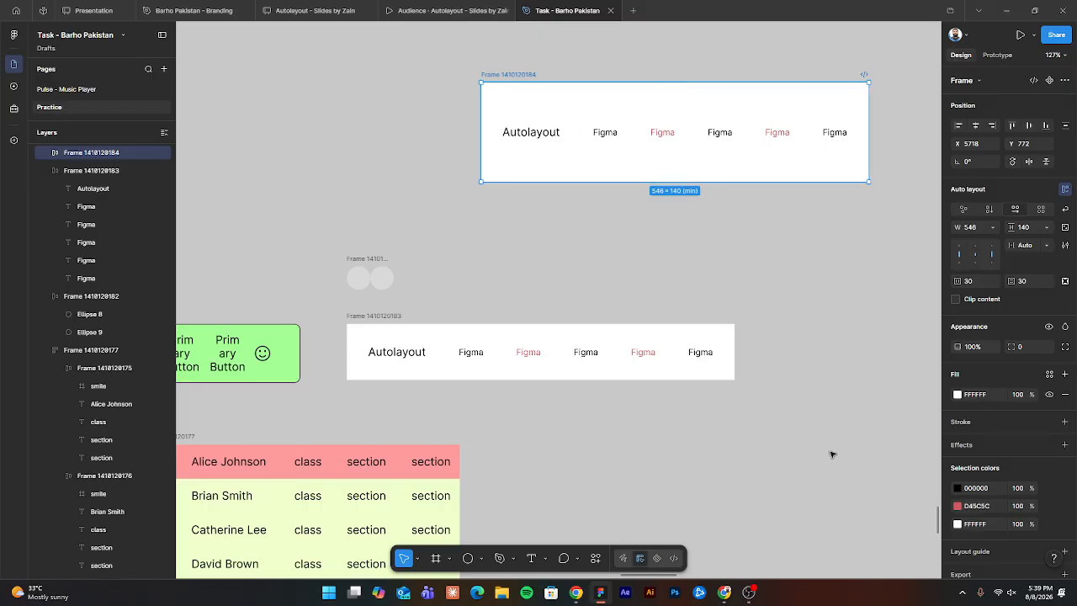
pyautogui.click(808, 373)
# Switch to the slide presentation and advance to the Some Examples Of Auto Layout slide with the VOLTCO header.
pyautogui.click(420, 7)
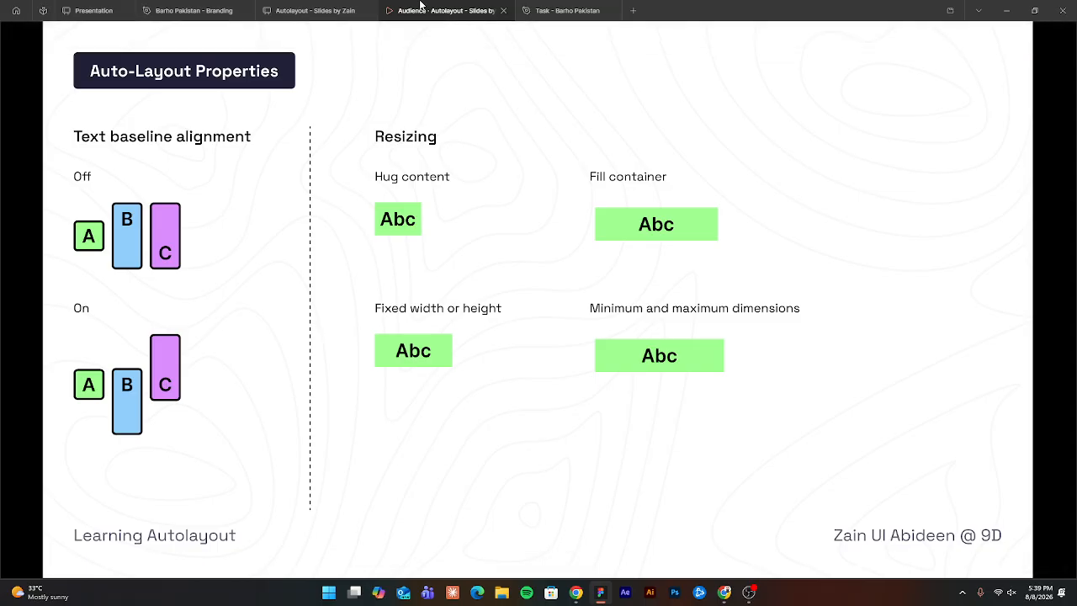
pyautogui.press('Right')
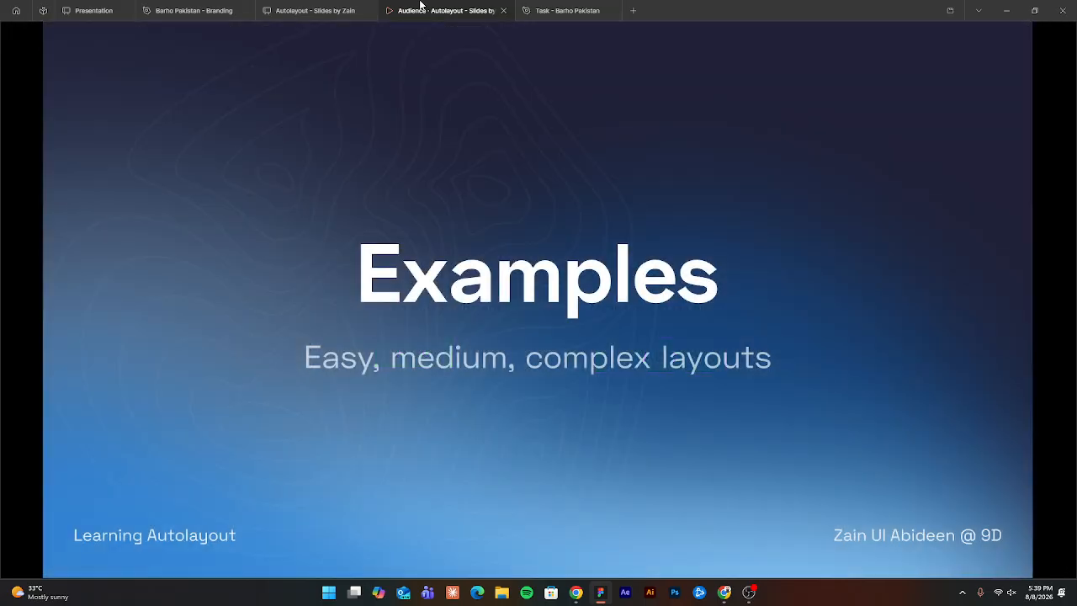
pyautogui.press('Right')
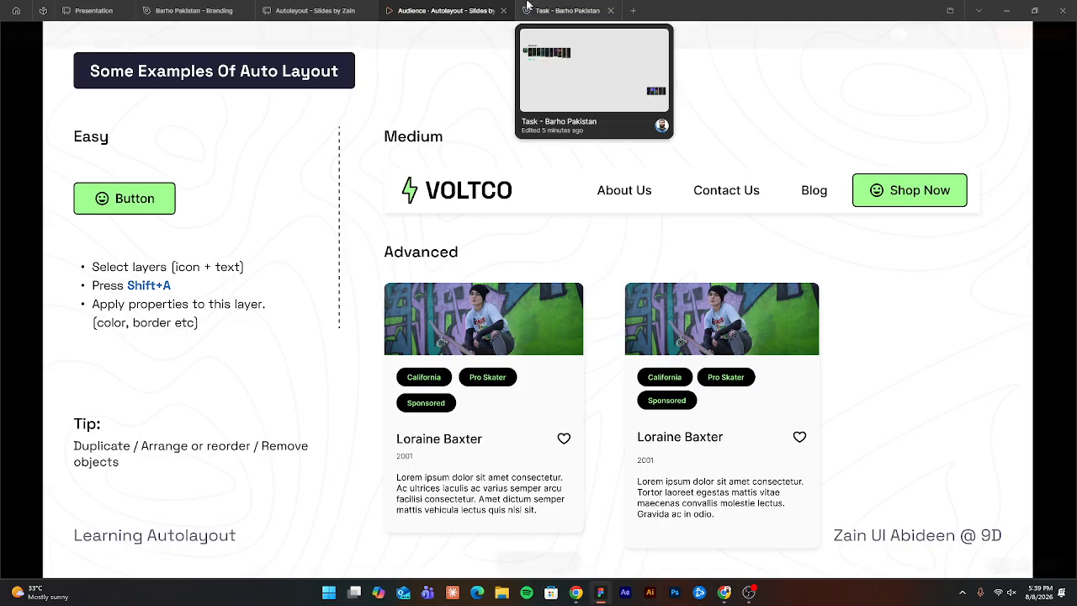
# Back in the Task - Barho Pakistan file, change the original row's Autolayout text to Website name and its first Figma text to Home.
pyautogui.click(564, 11)
pyautogui.scroll(3, 446, 376)
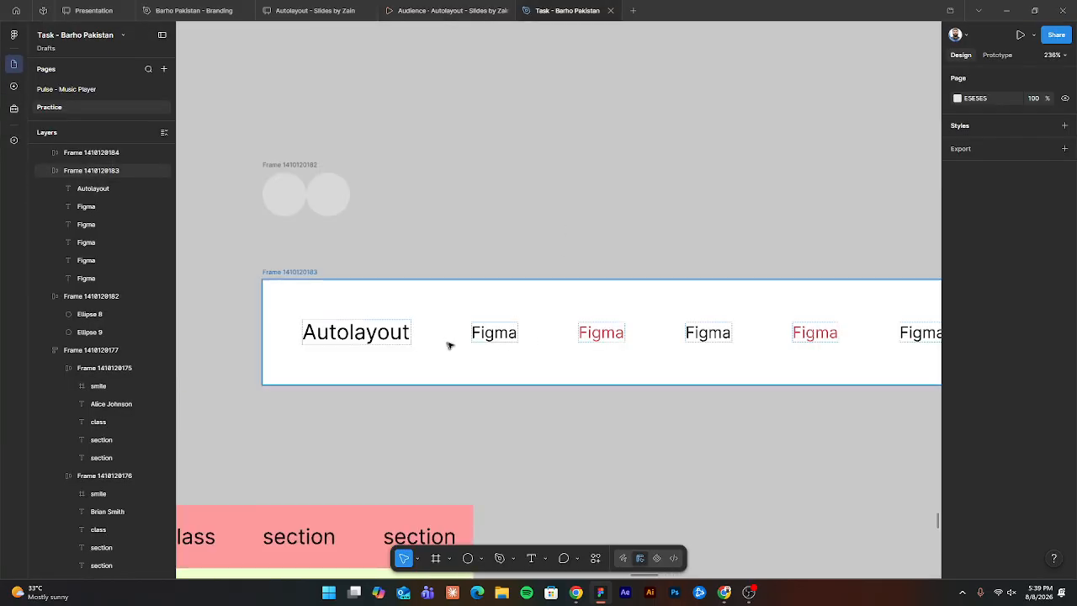
pyautogui.doubleClick(365, 336)
pyautogui.write('Website name')
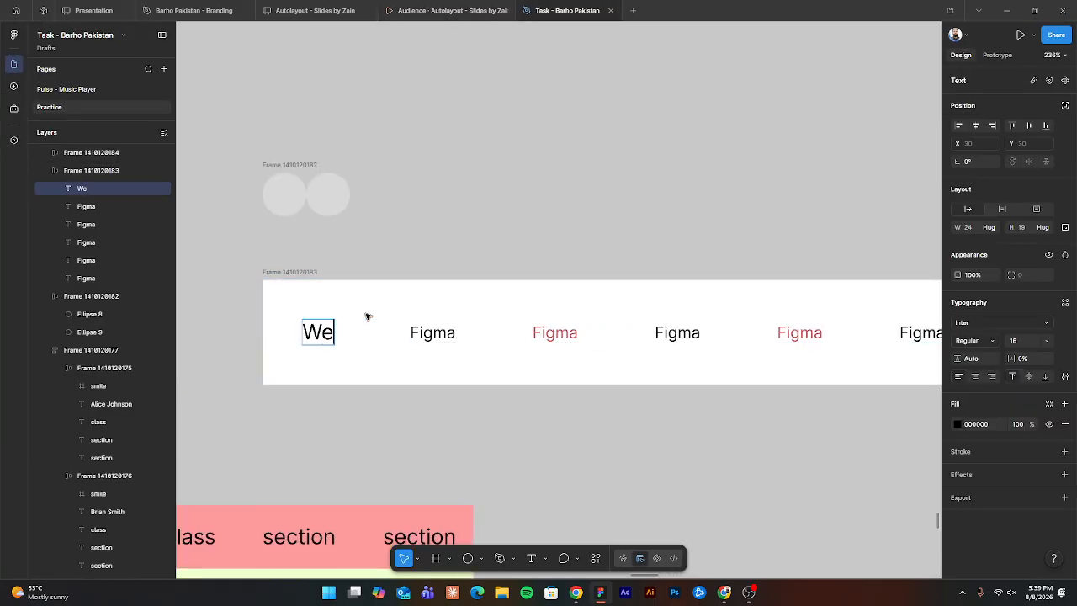
pyautogui.press('Escape')
pyautogui.doubleClick(521, 332)
pyautogui.write('Home')
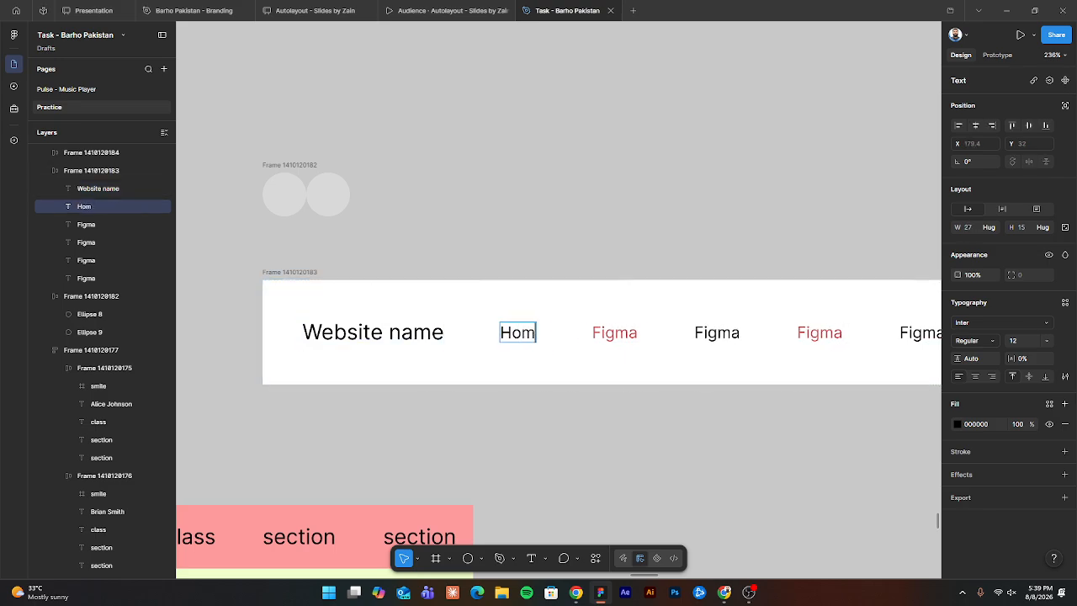
# Change the red Figma text after Home to Meetings.
pyautogui.press('Tab')
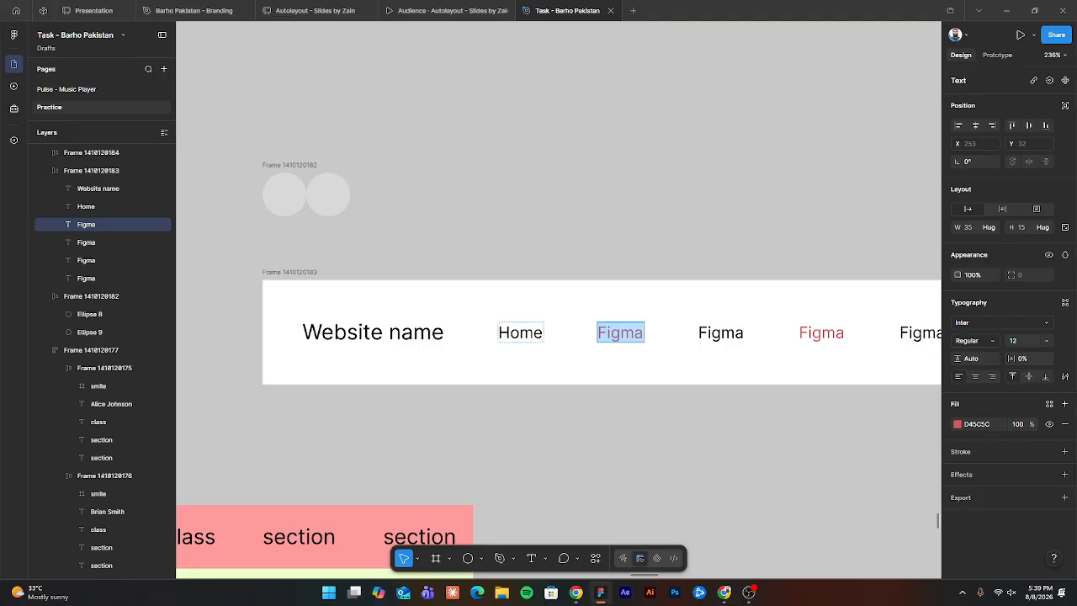
pyautogui.write('Mey')
pyautogui.press('BackSpace')
pyautogui.write('etinhd')
pyautogui.press('BackSpace')
pyautogui.press('BackSpace')
pyautogui.write('gs')
pyautogui.press('Escape')
# Change the black Figma text after Meetings to Files.
pyautogui.press('Tab')
pyautogui.press('Return')
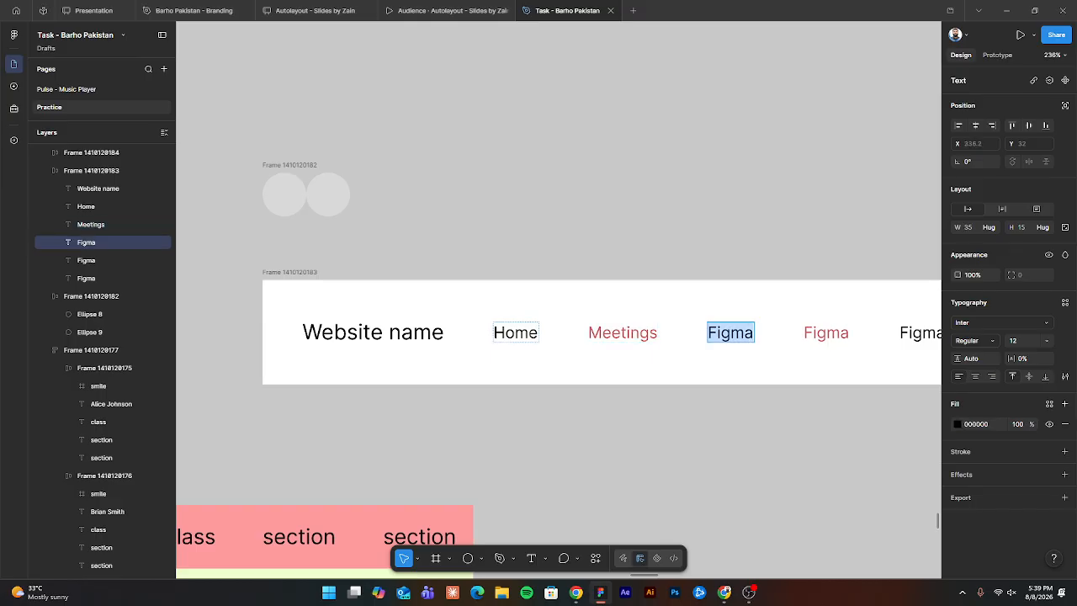
pyautogui.write('Files')
pyautogui.press('Escape')
# Change the red Figma text after Files to Projects.
pyautogui.press('Tab')
pyautogui.press('Return')
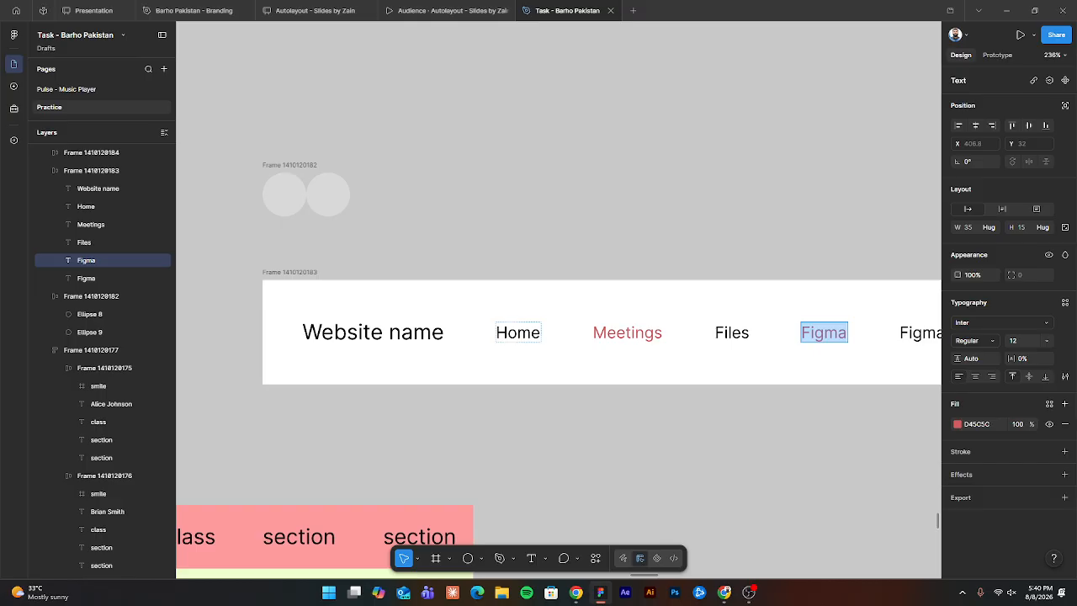
pyautogui.write('P')
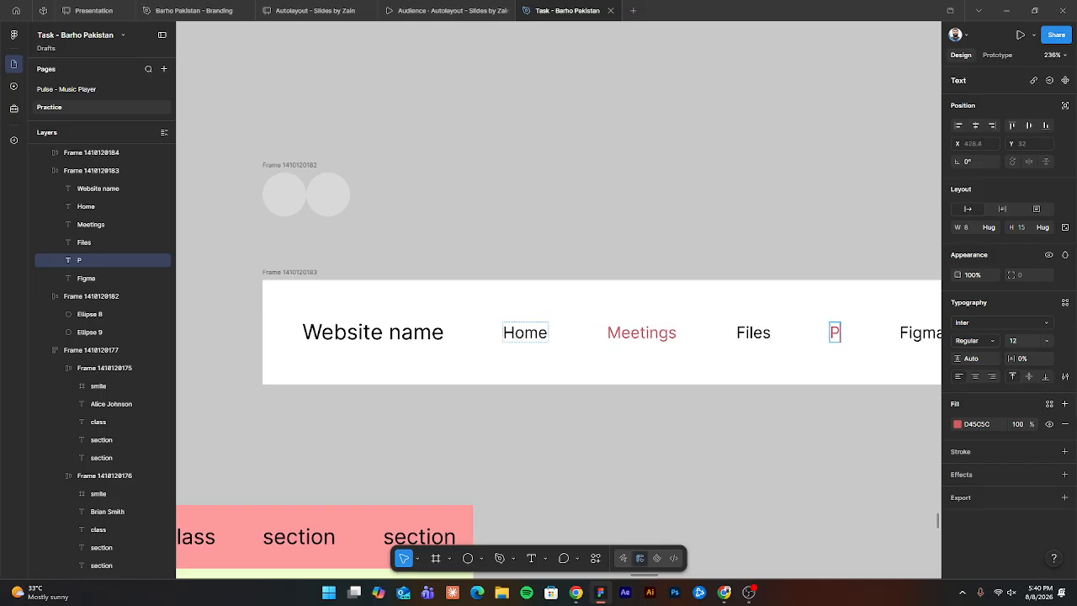
pyautogui.write('rojected')
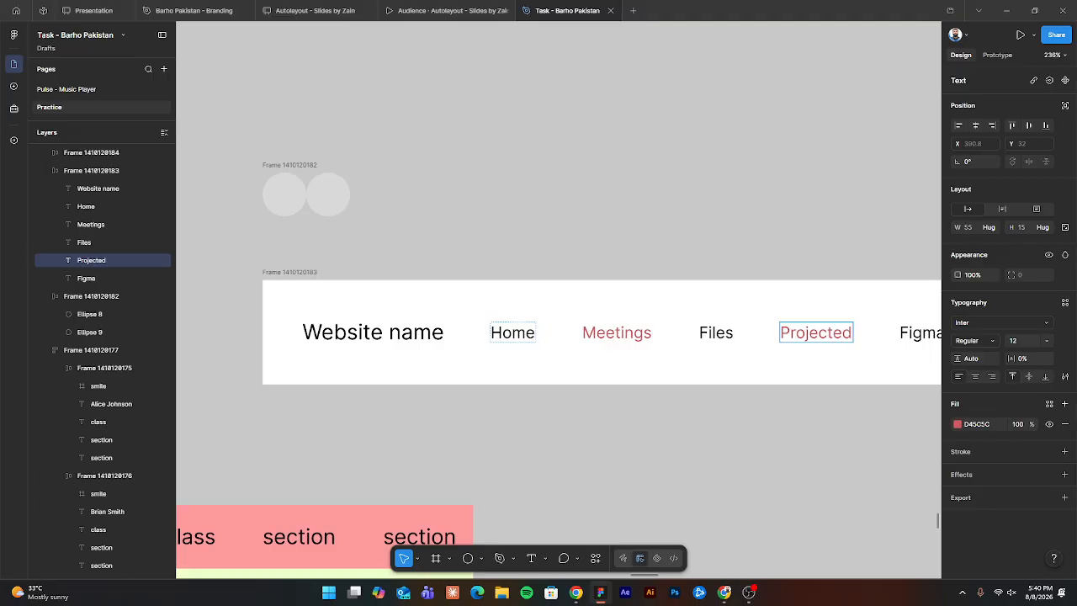
pyautogui.press('BackSpace')
pyautogui.press('BackSpace')
pyautogui.write('s')
pyautogui.press('Escape')
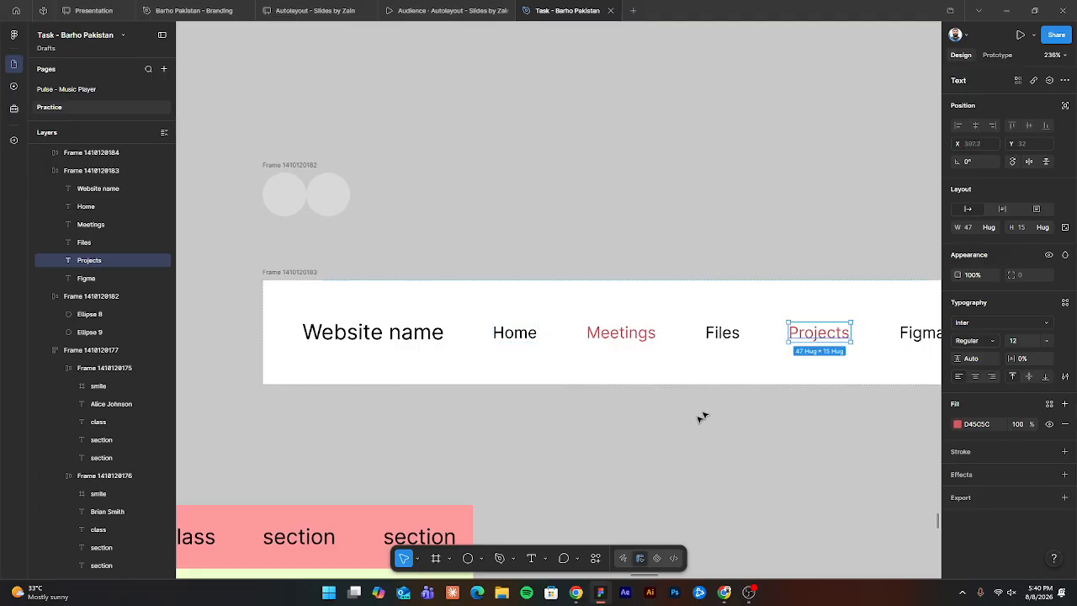
# Delete the remaining Figma text at the end of the Website name row.
pyautogui.hscroll(3, 689, 429)
pyautogui.click(785, 351)
pyautogui.press('Delete')
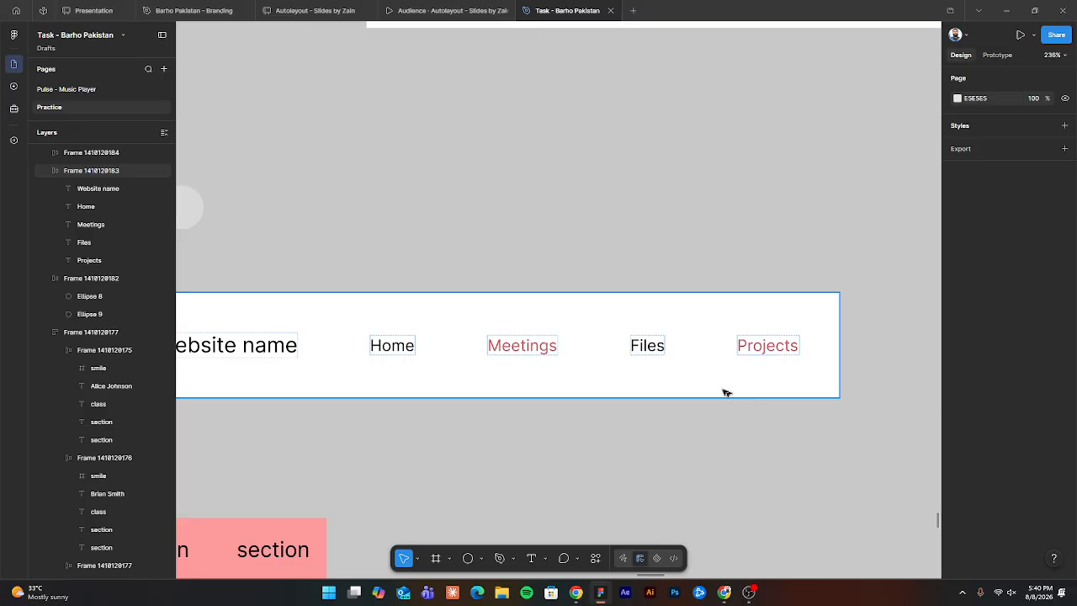
pyautogui.scroll(-3, 656, 377)
pyautogui.moveTo(657, 370); pyautogui.dragTo(717, 366)
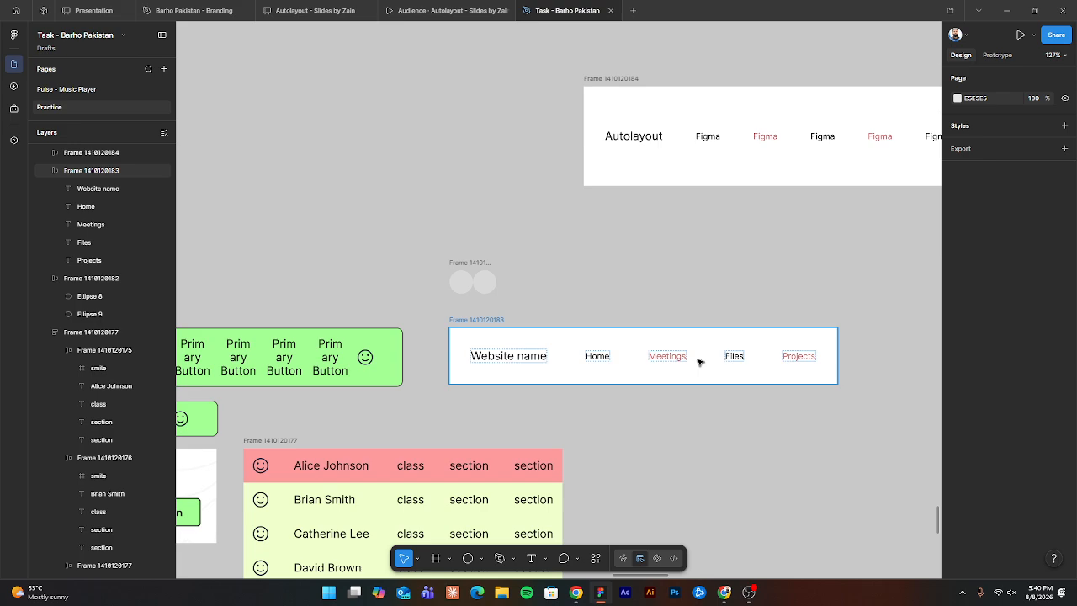
# Switch to the slide presentation and advance to the Why Use Auto Layout? slide.
pyautogui.click(398, 5)
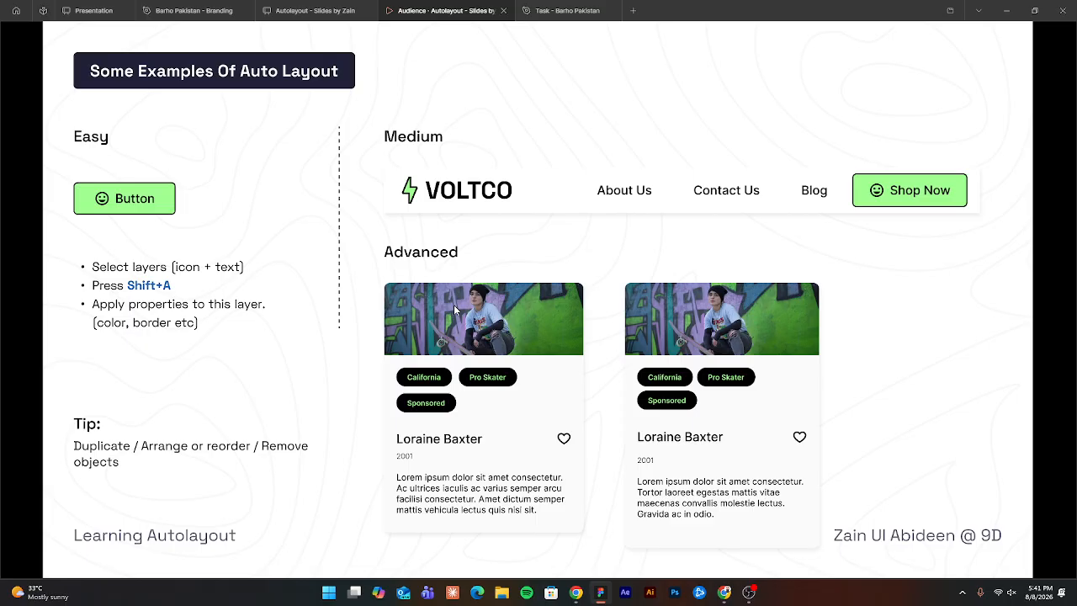
pyautogui.press('Right')
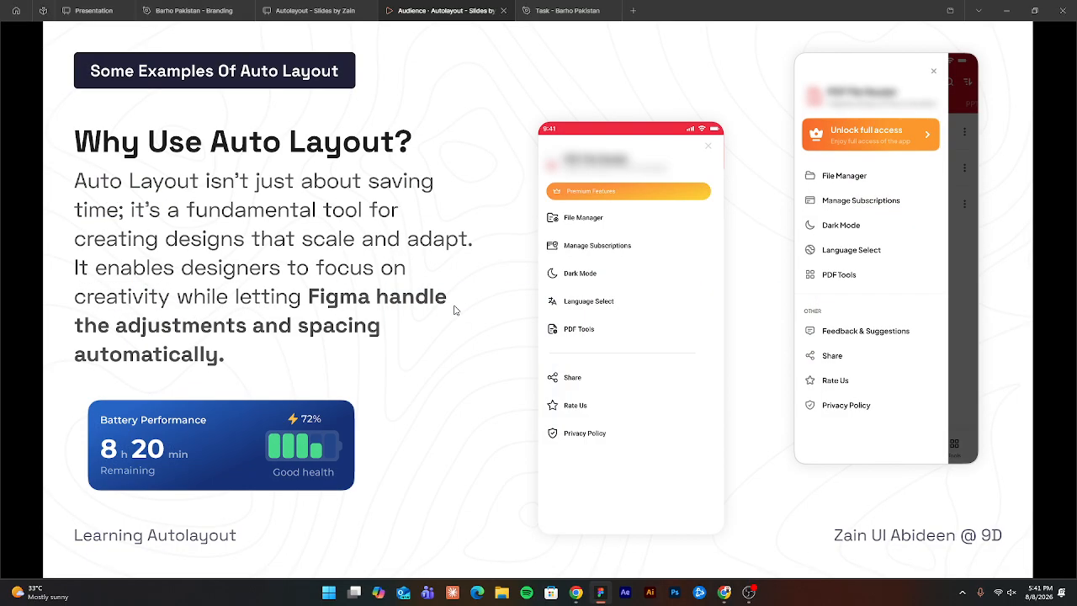